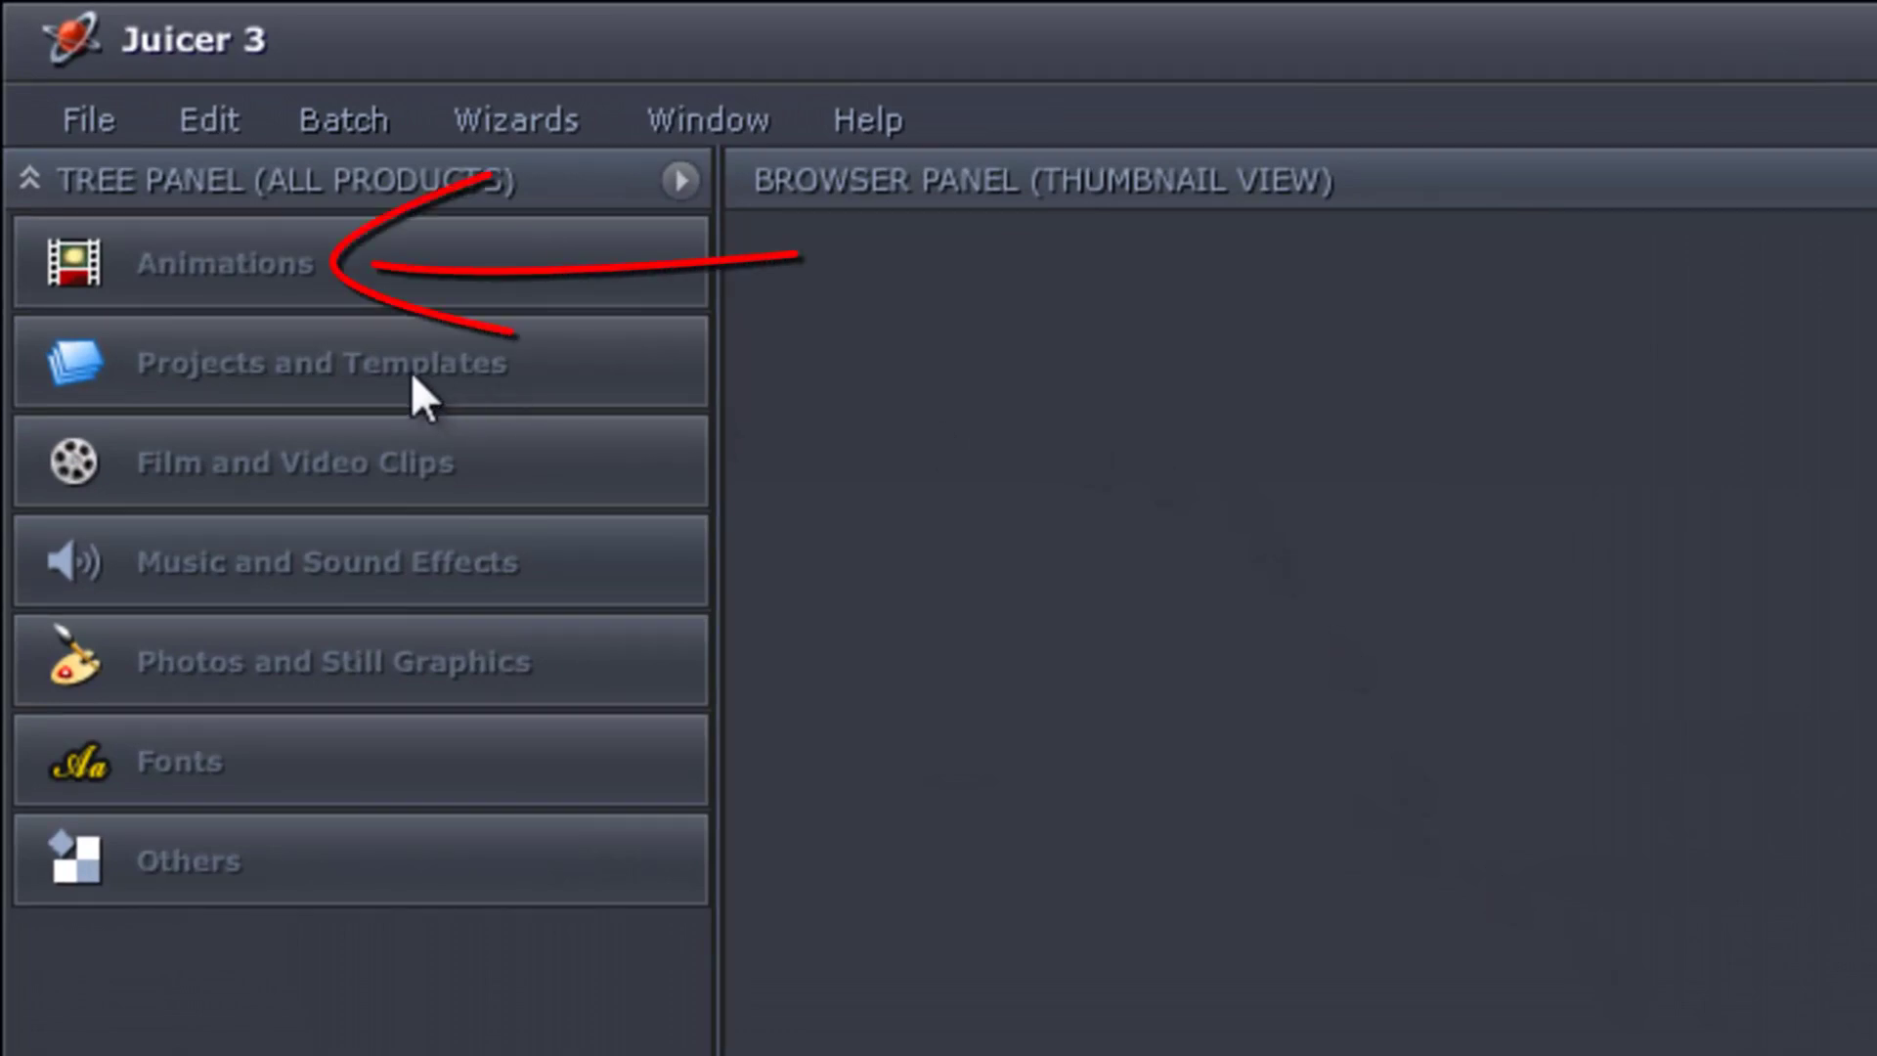
Expand Animations > Animated OverlaySets and select Animated Overlays Collection 1.
{"action": "left_click", "coordinate": [260, 274]}
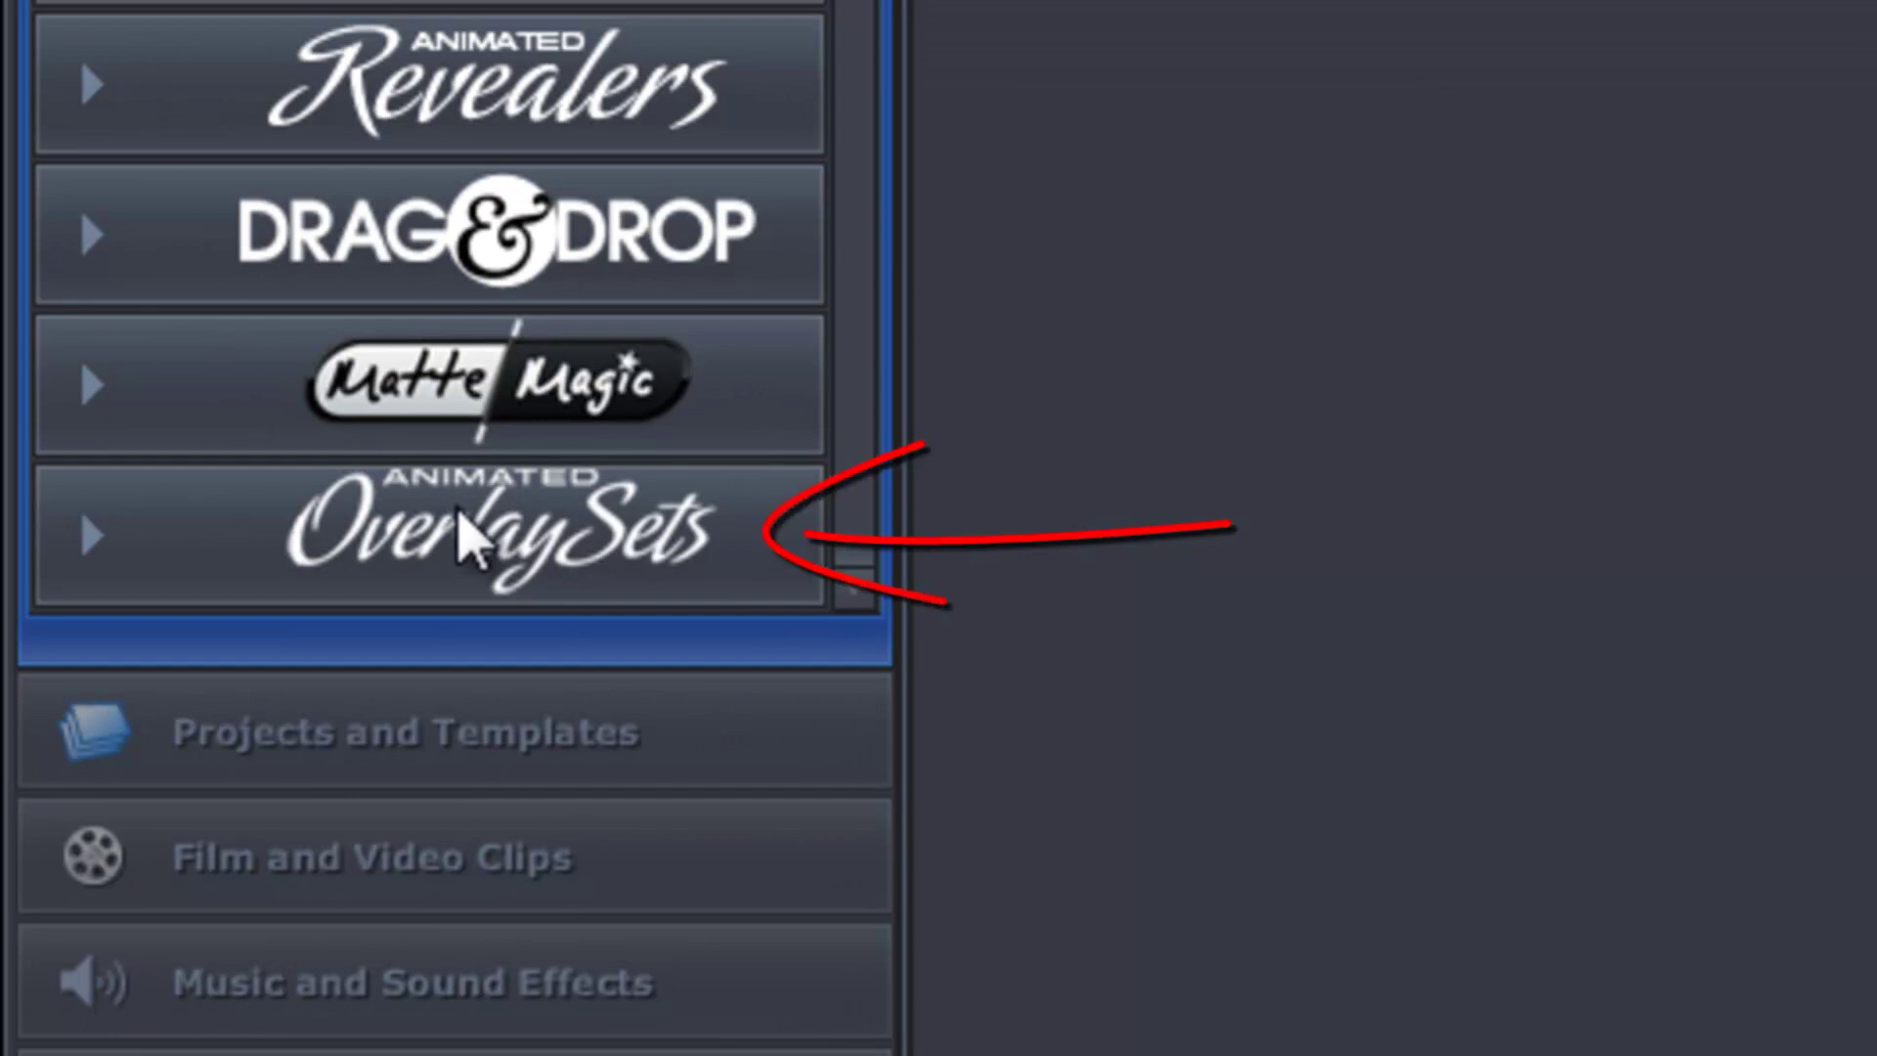
{"action": "left_click", "coordinate": [467, 536]}
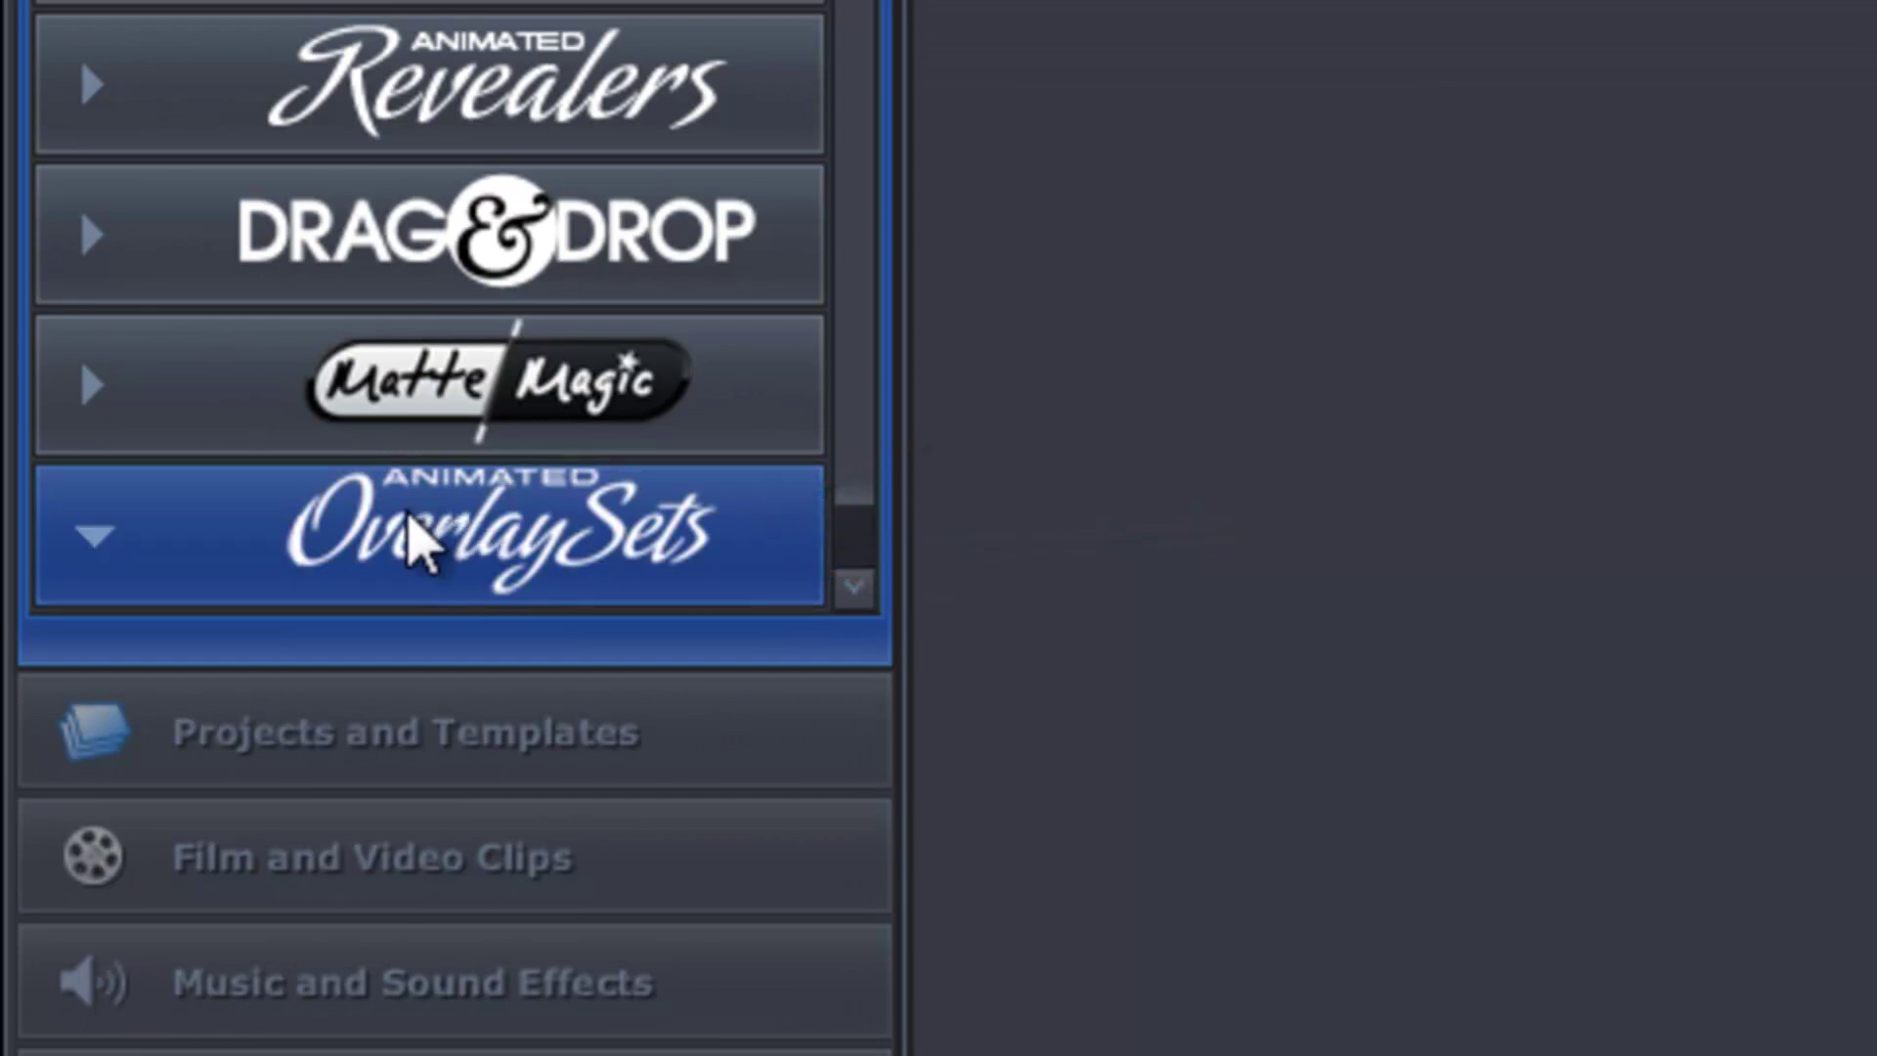
{"action": "scroll", "coordinate": [855, 89], "scroll_direction": "down", "scroll_amount": 1}
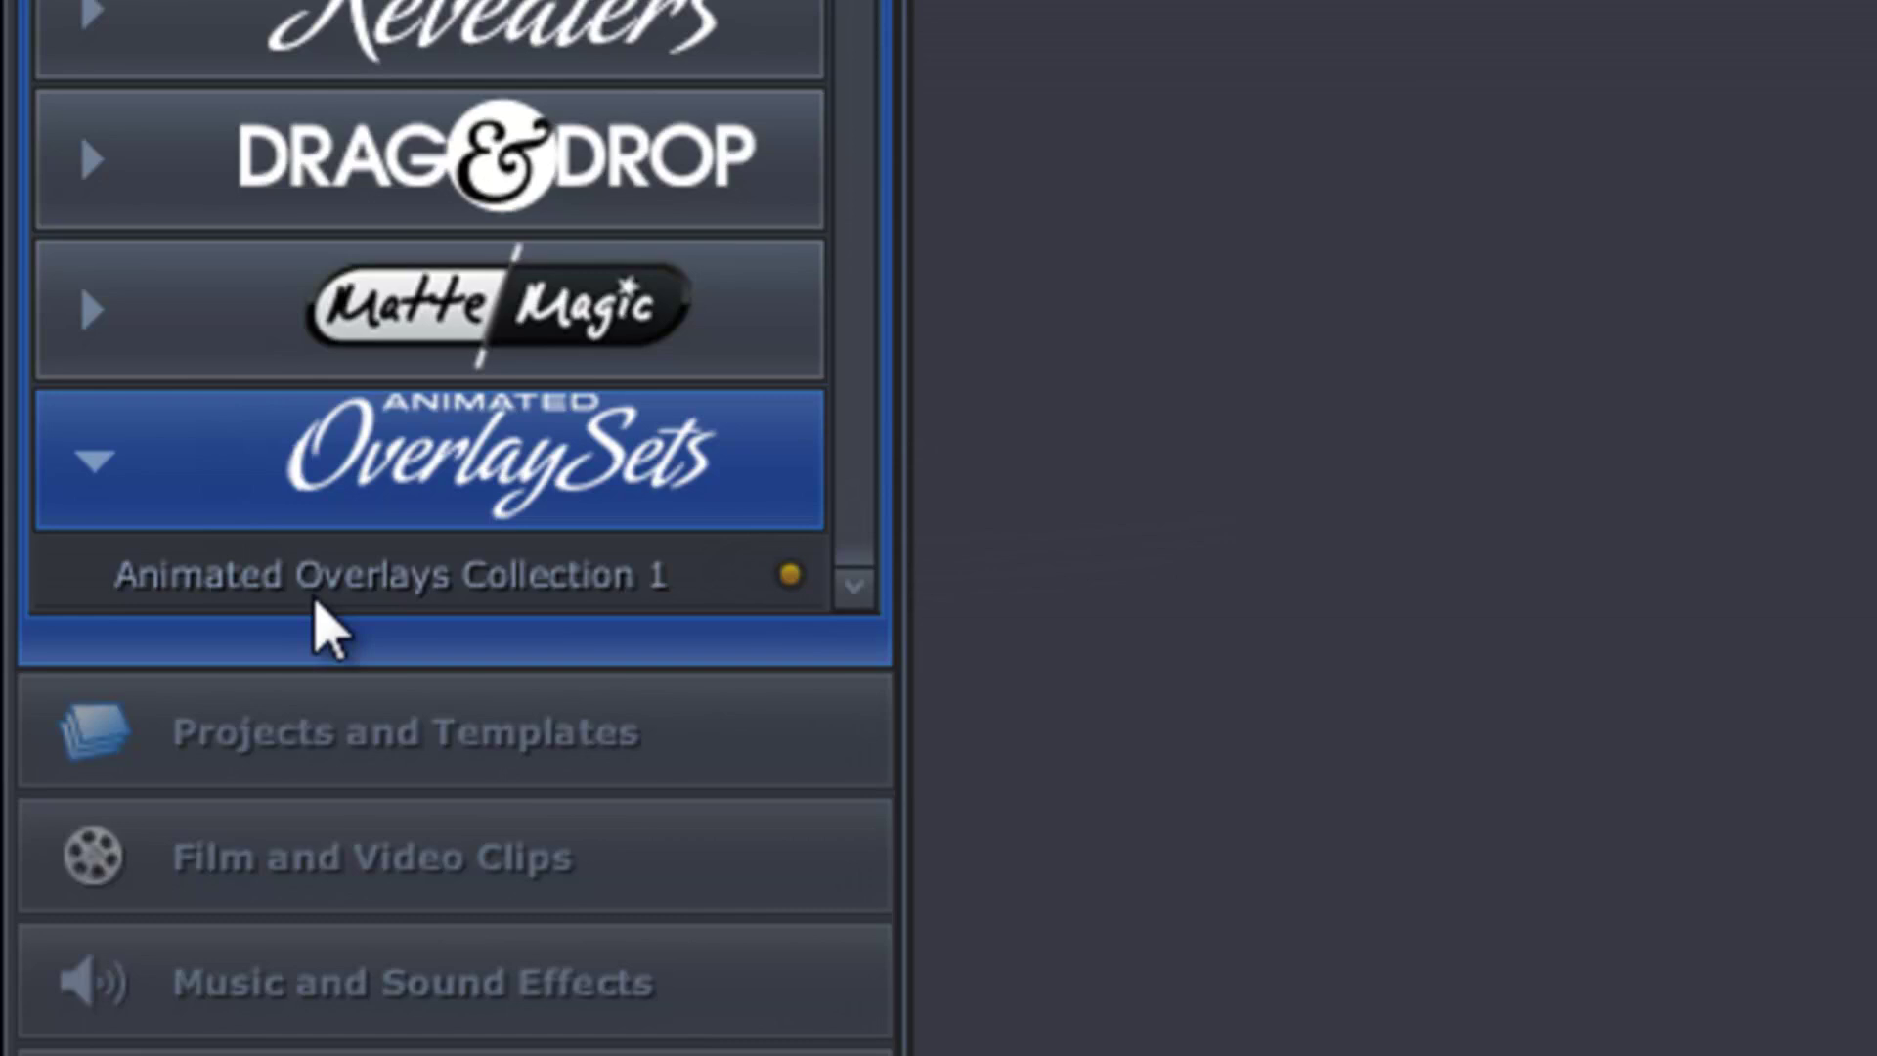
{"action": "left_click", "coordinate": [330, 608]}
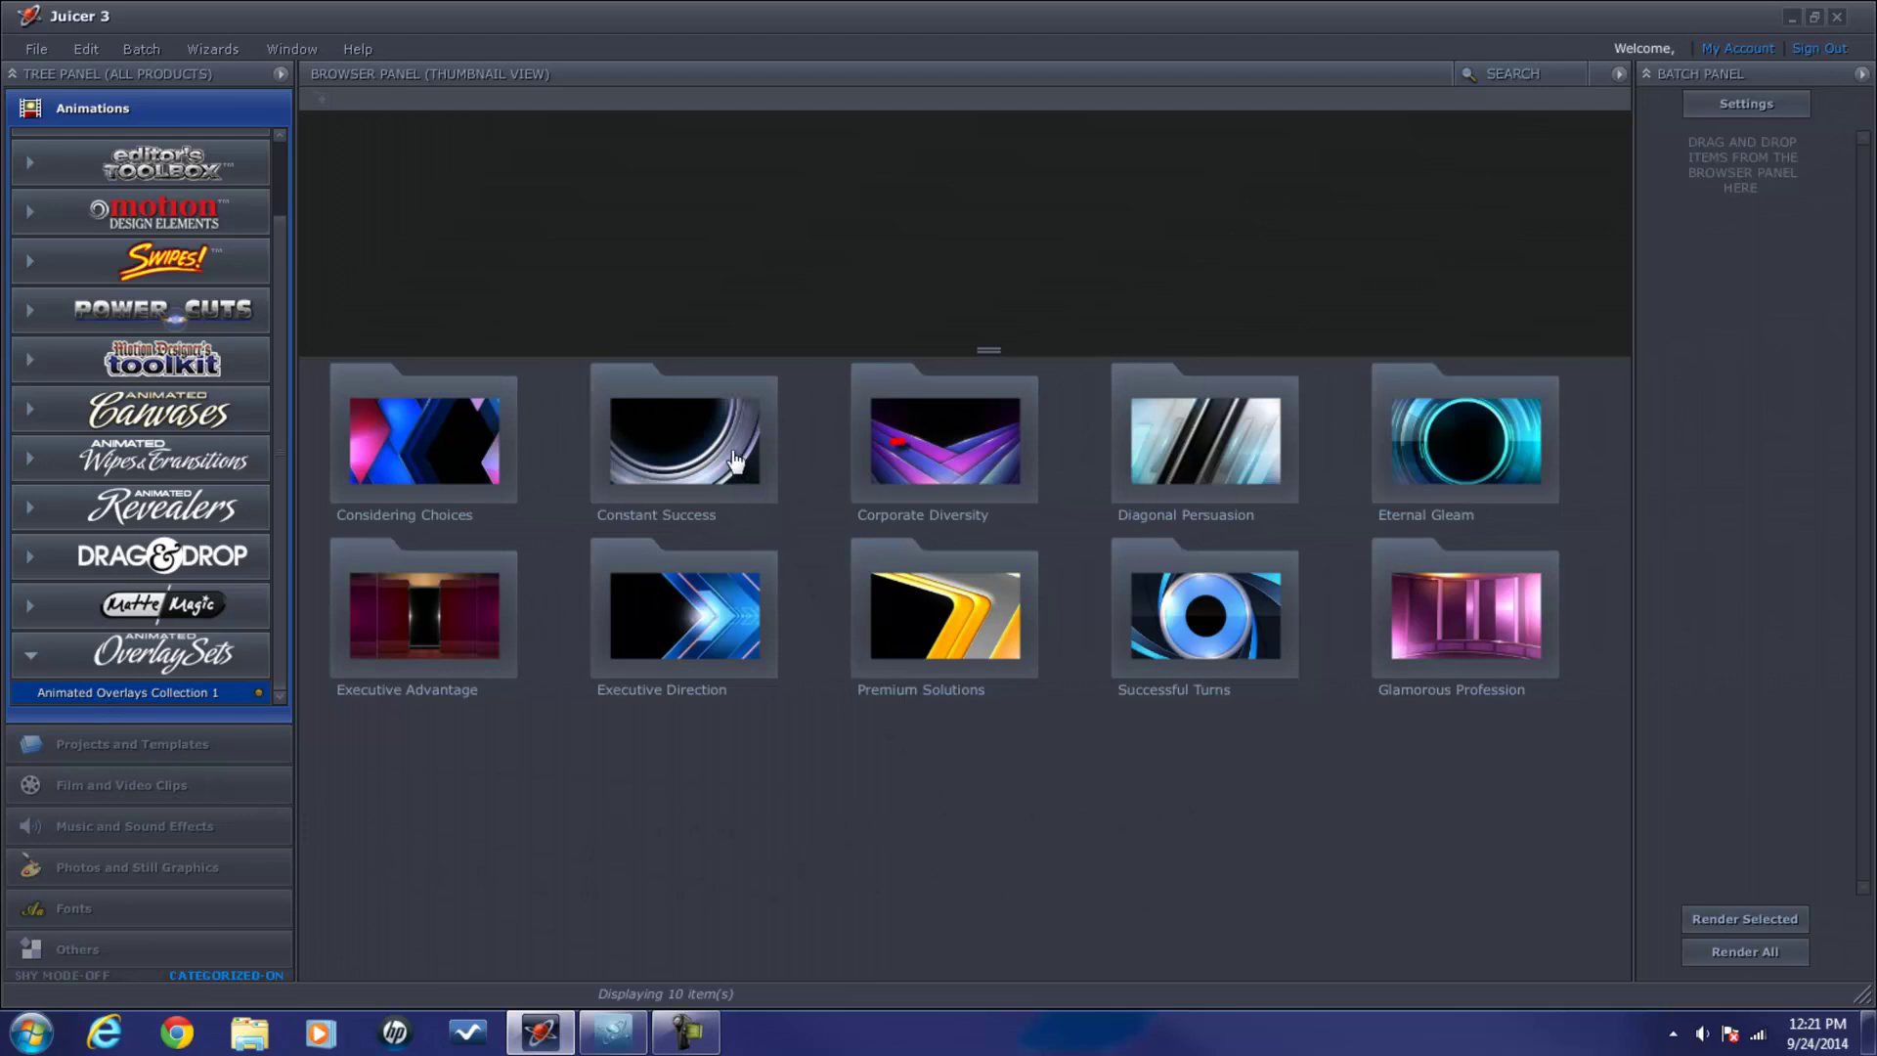
Open Eternal Gleam > Option1 and preview its Loop clip.
{"action": "left_click_drag", "start_coordinate": [736, 463], "coordinate": [1401, 467]}
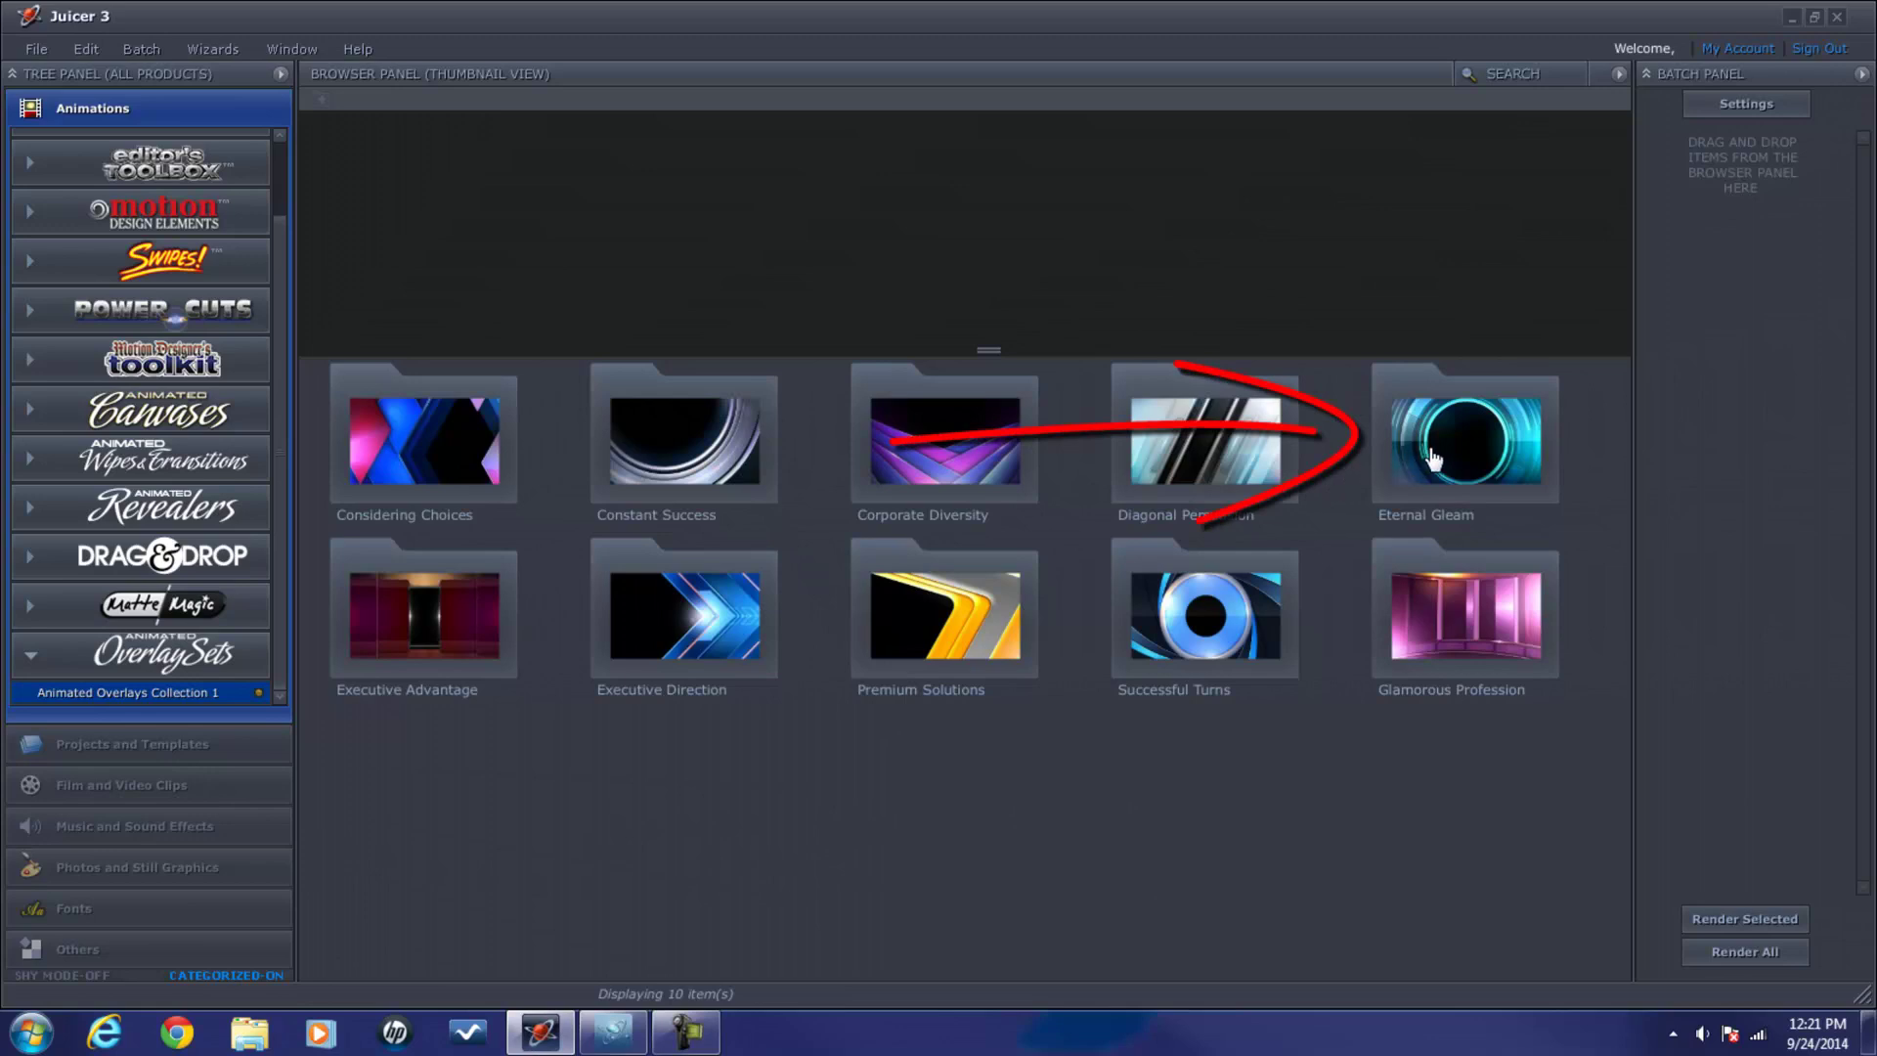
{"action": "double_click", "coordinate": [1433, 458]}
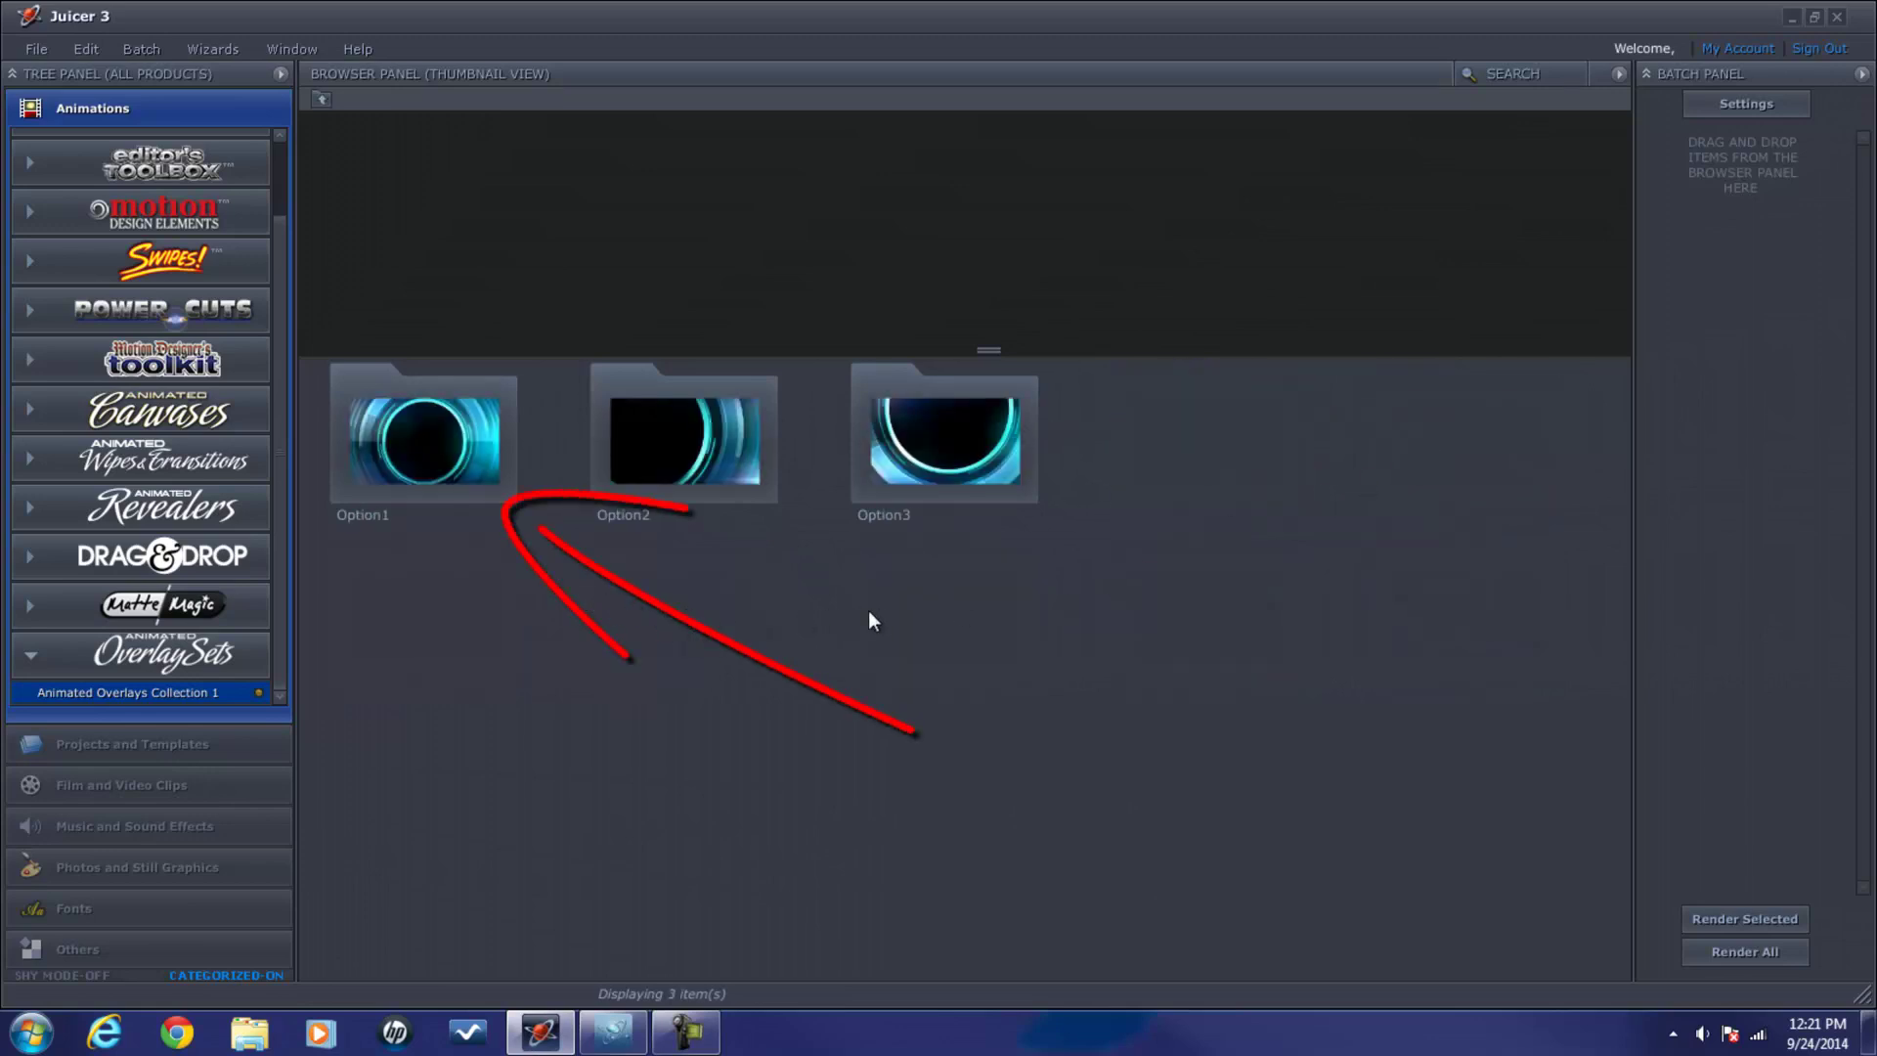
{"action": "double_click", "coordinate": [460, 460]}
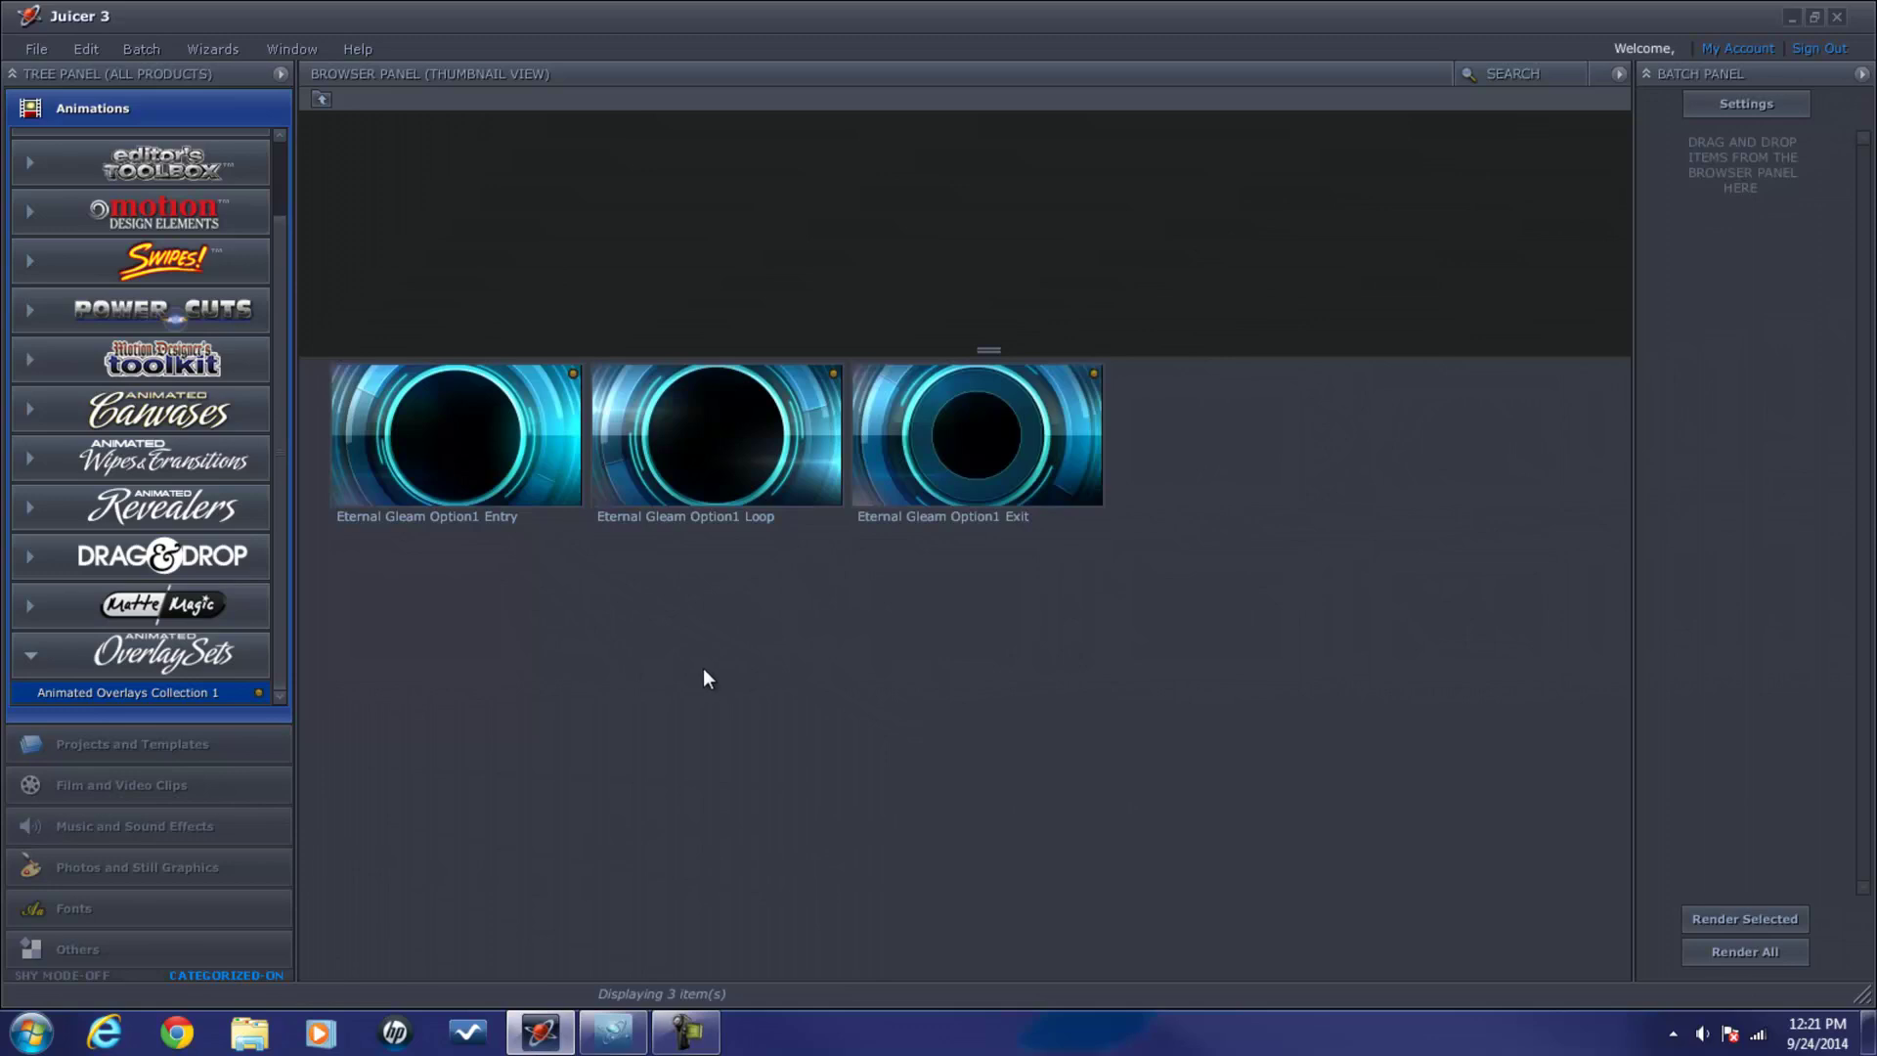
{"action": "left_click", "coordinate": [734, 440]}
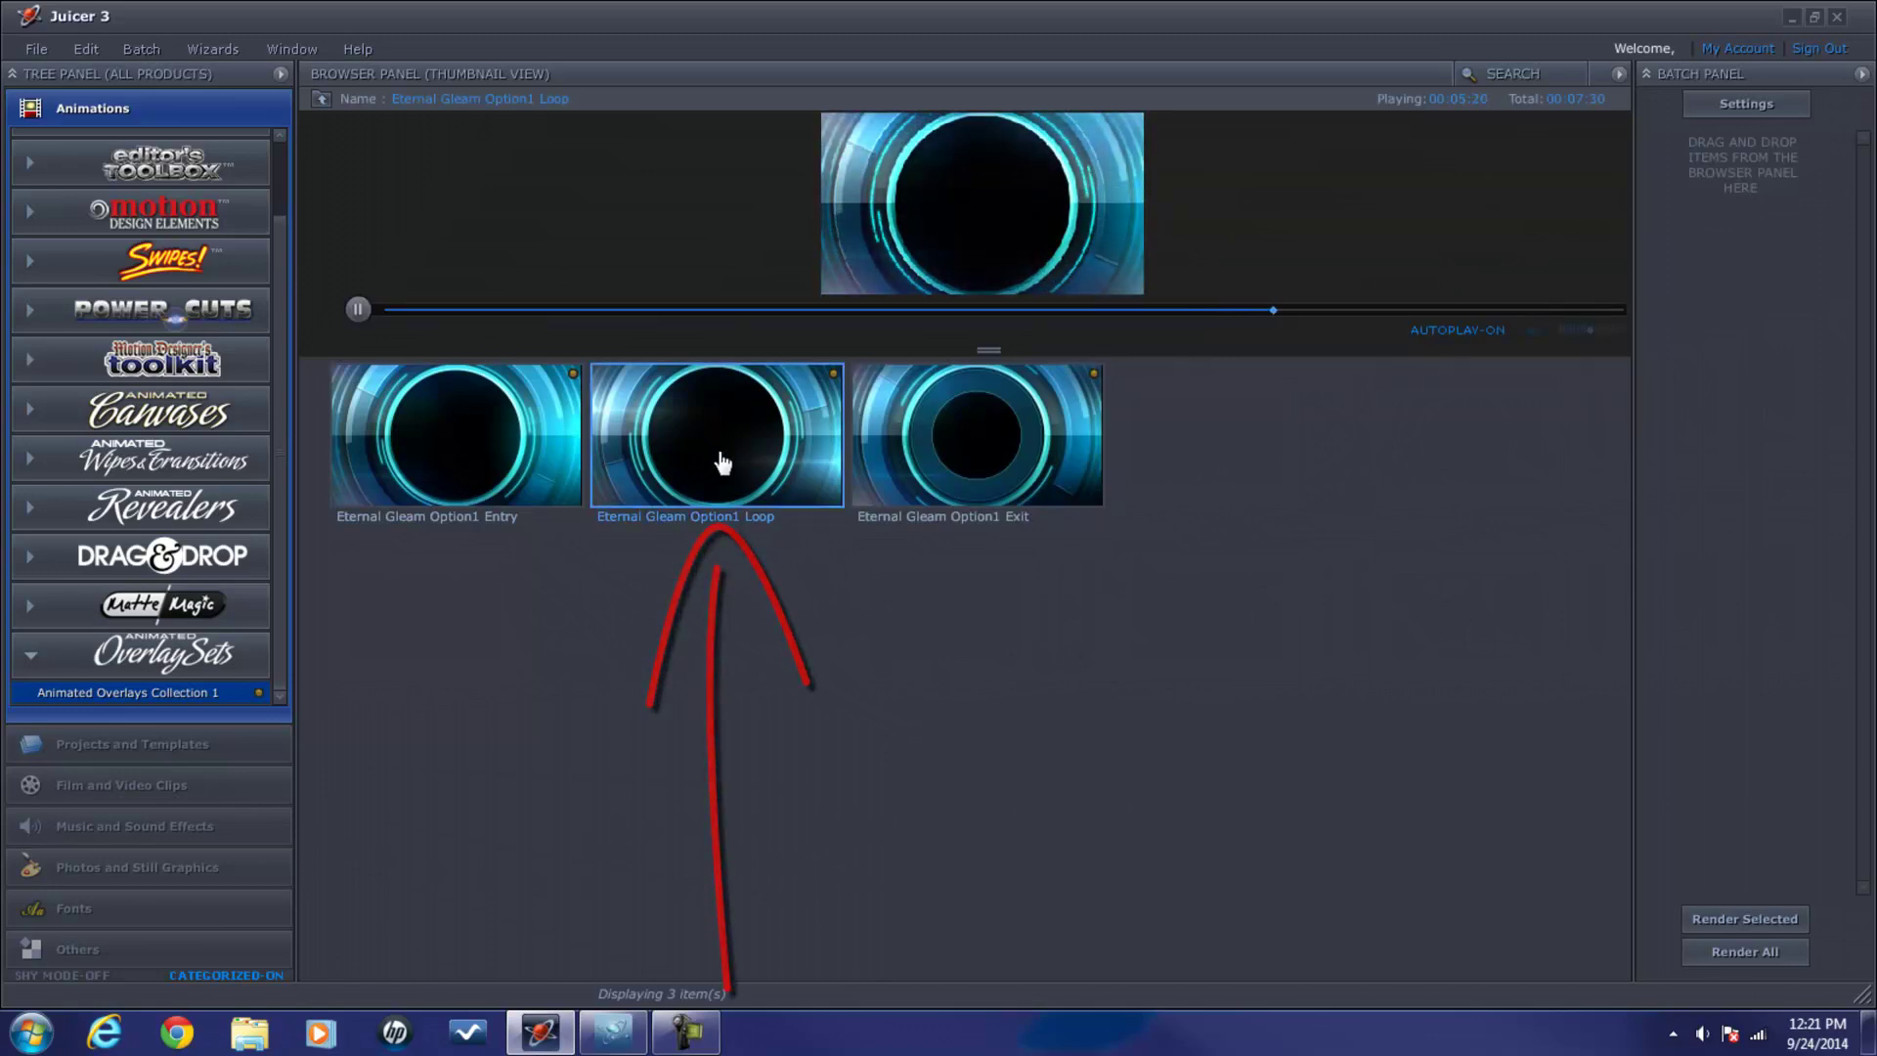
Add the Eternal Gleam Option1 Loop clip to the Batch Panel and open its Settings.
{"action": "left_click_drag", "start_coordinate": [719, 463], "coordinate": [1693, 298]}
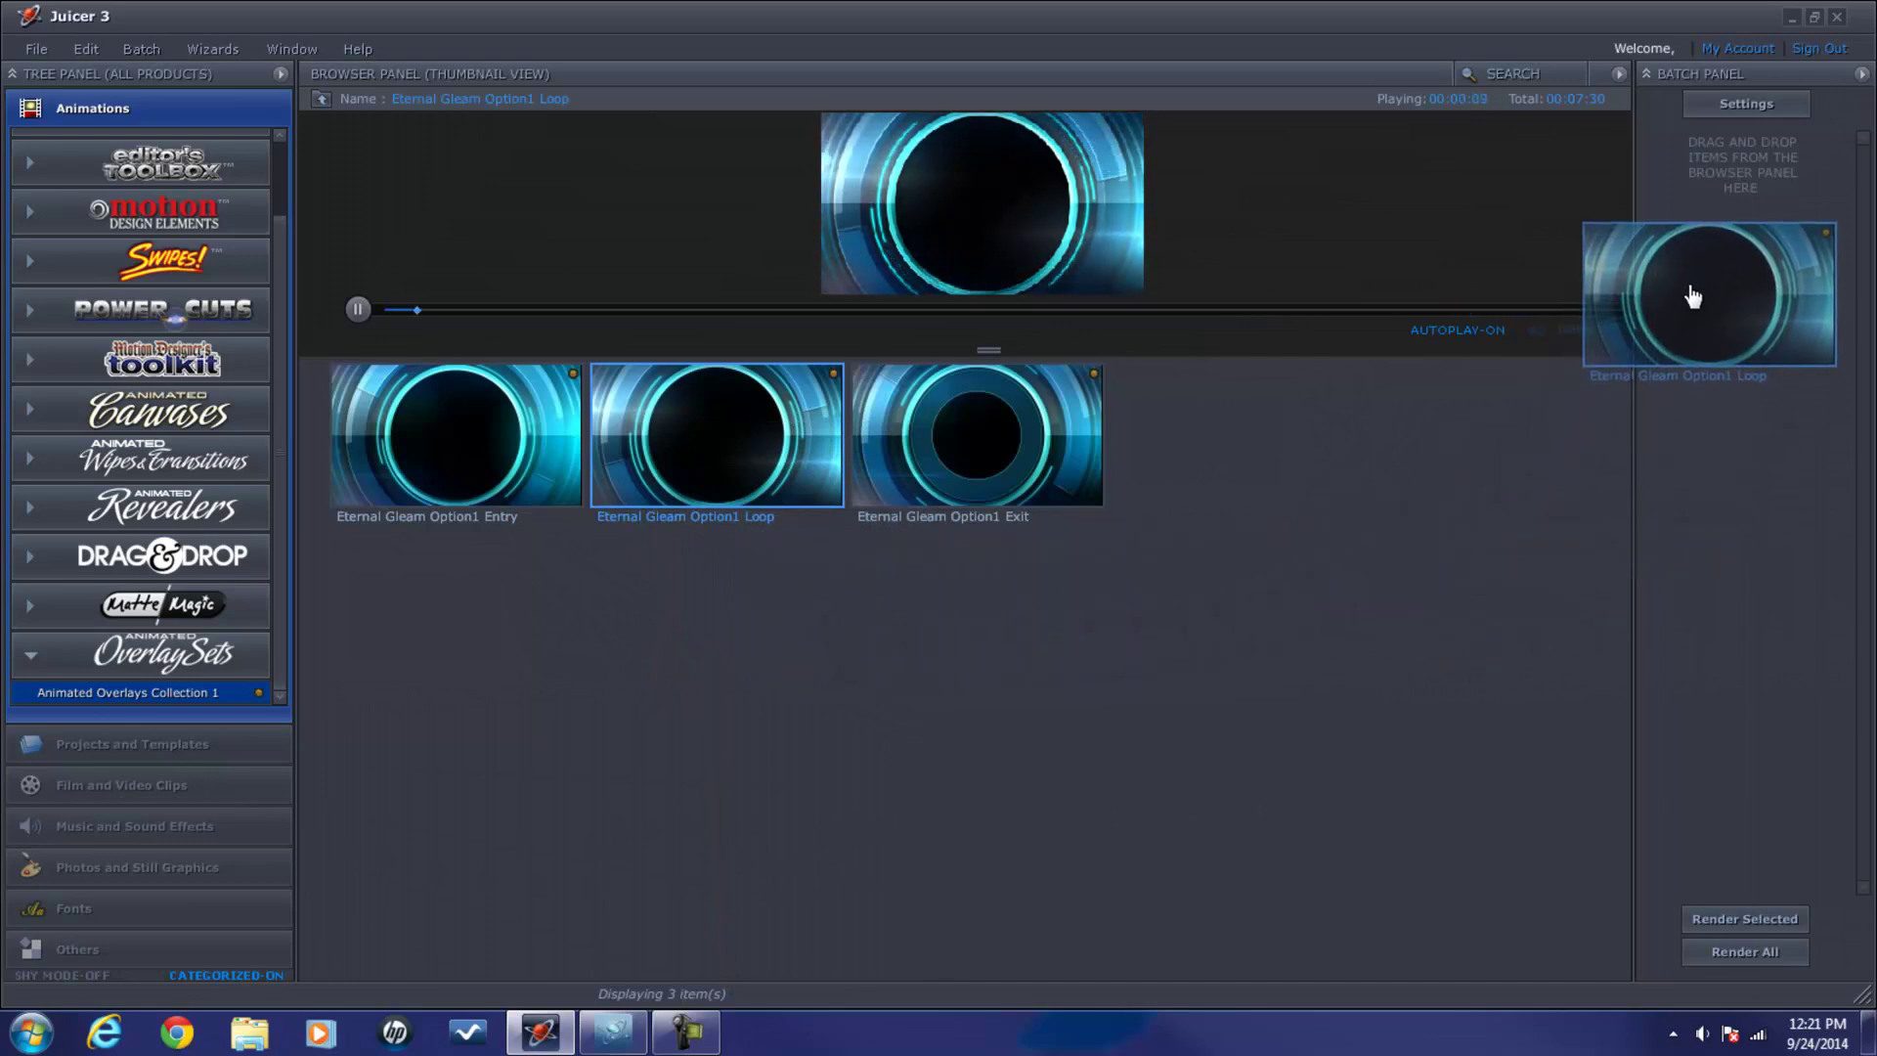
{"action": "left_click_drag", "start_coordinate": [1693, 298], "coordinate": [1708, 329]}
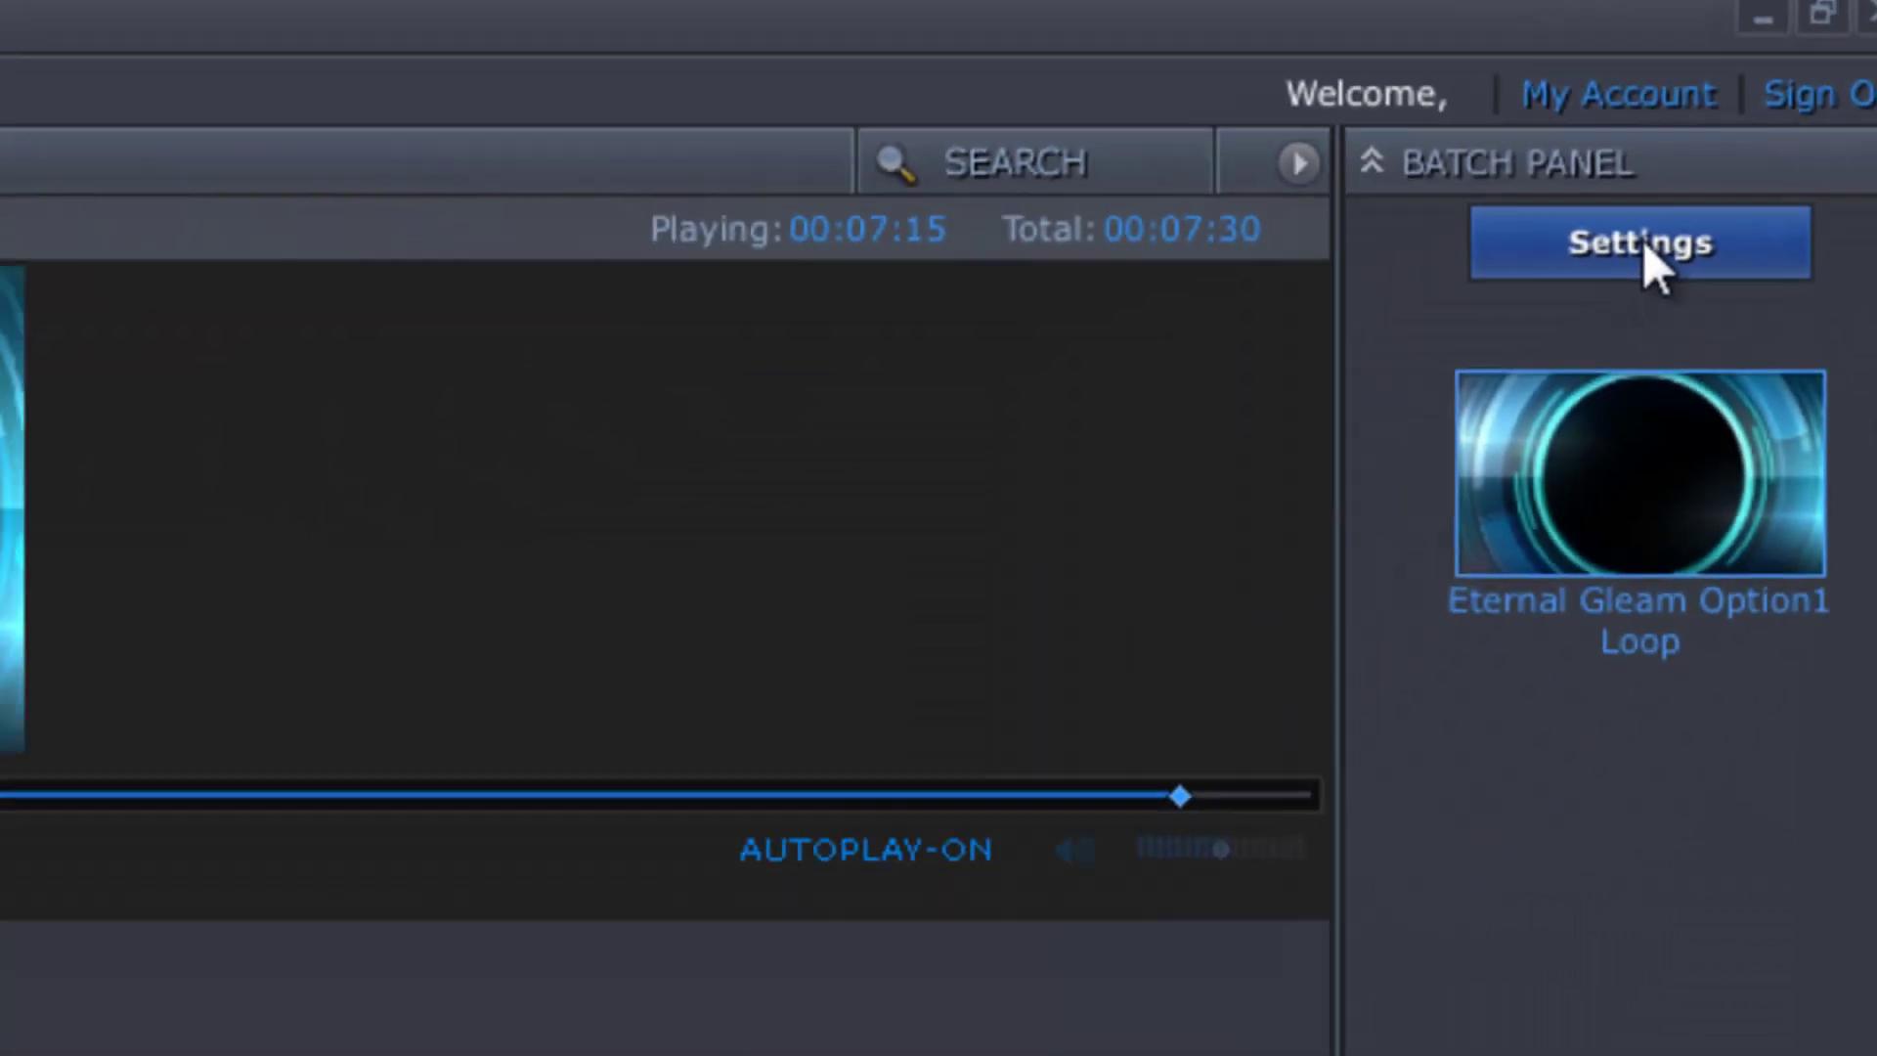
{"action": "left_click", "coordinate": [1429, 385]}
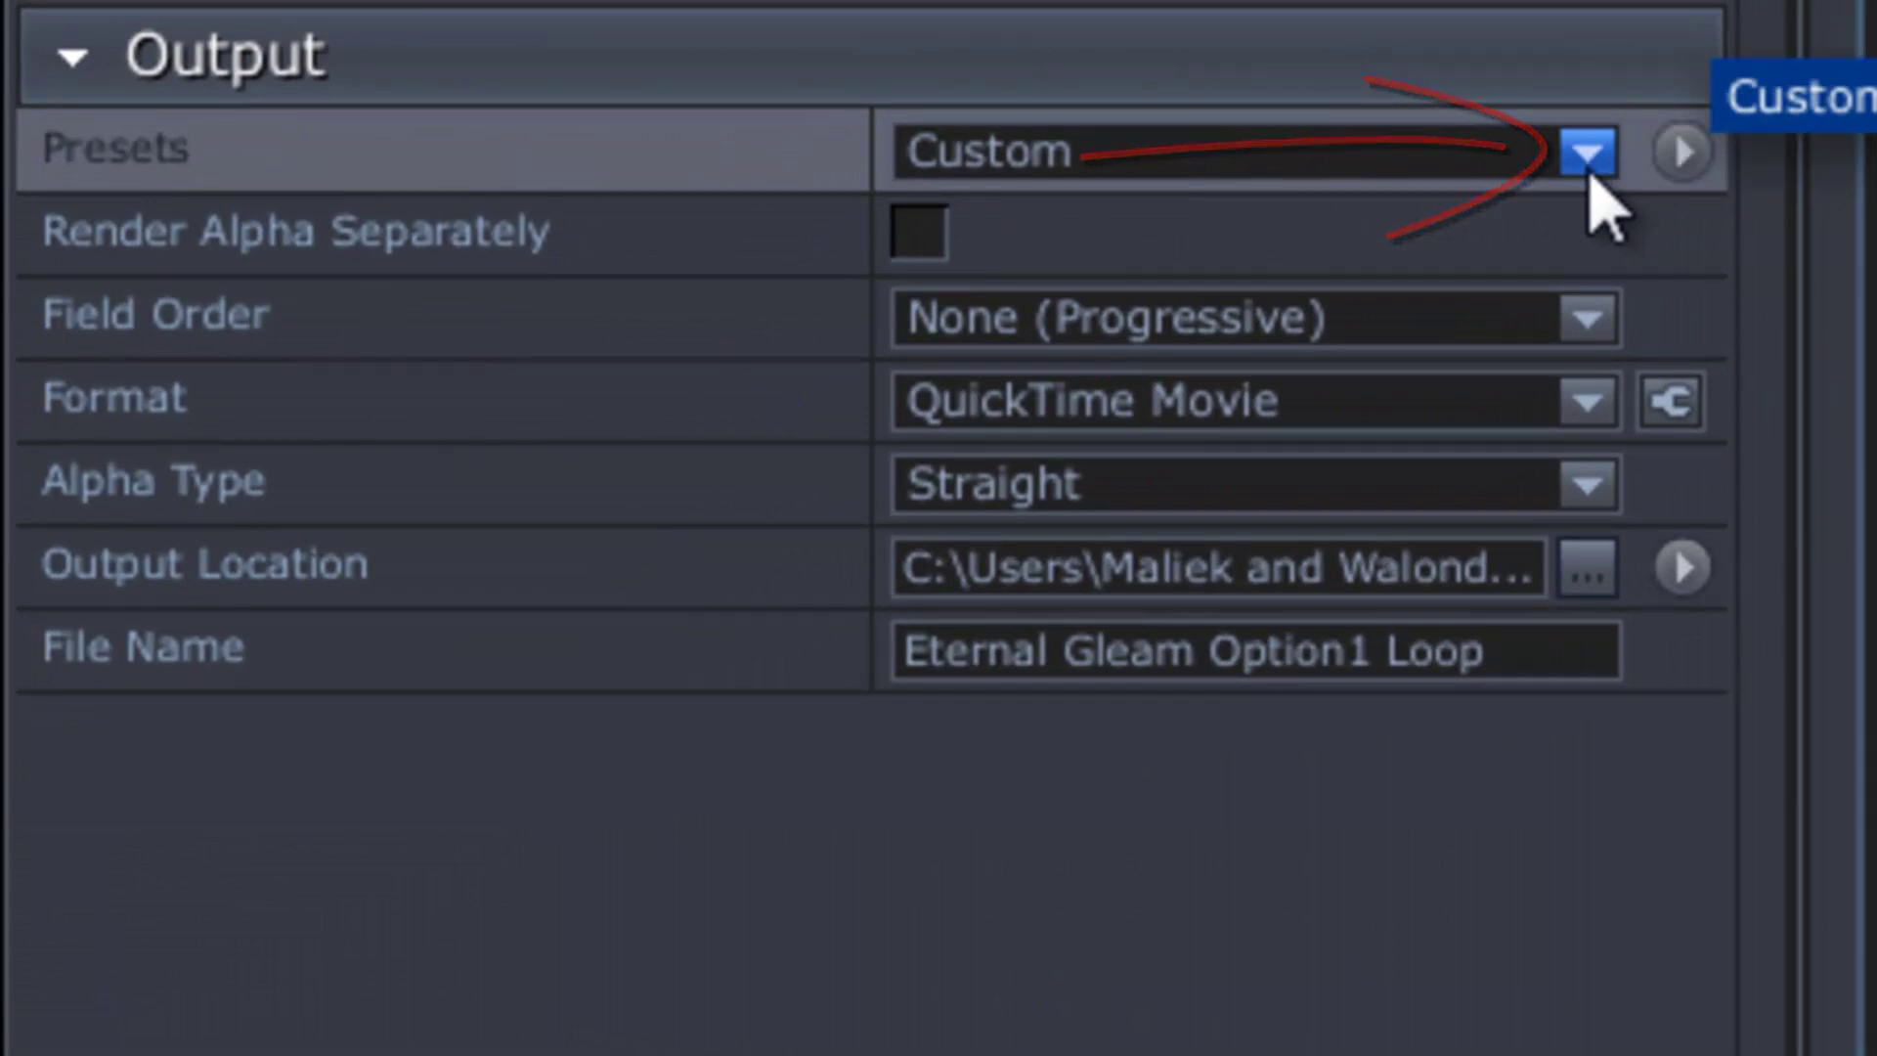
Choose the QT Animation with Alpha preset and browse to a new output folder.
{"action": "left_click", "coordinate": [1589, 152]}
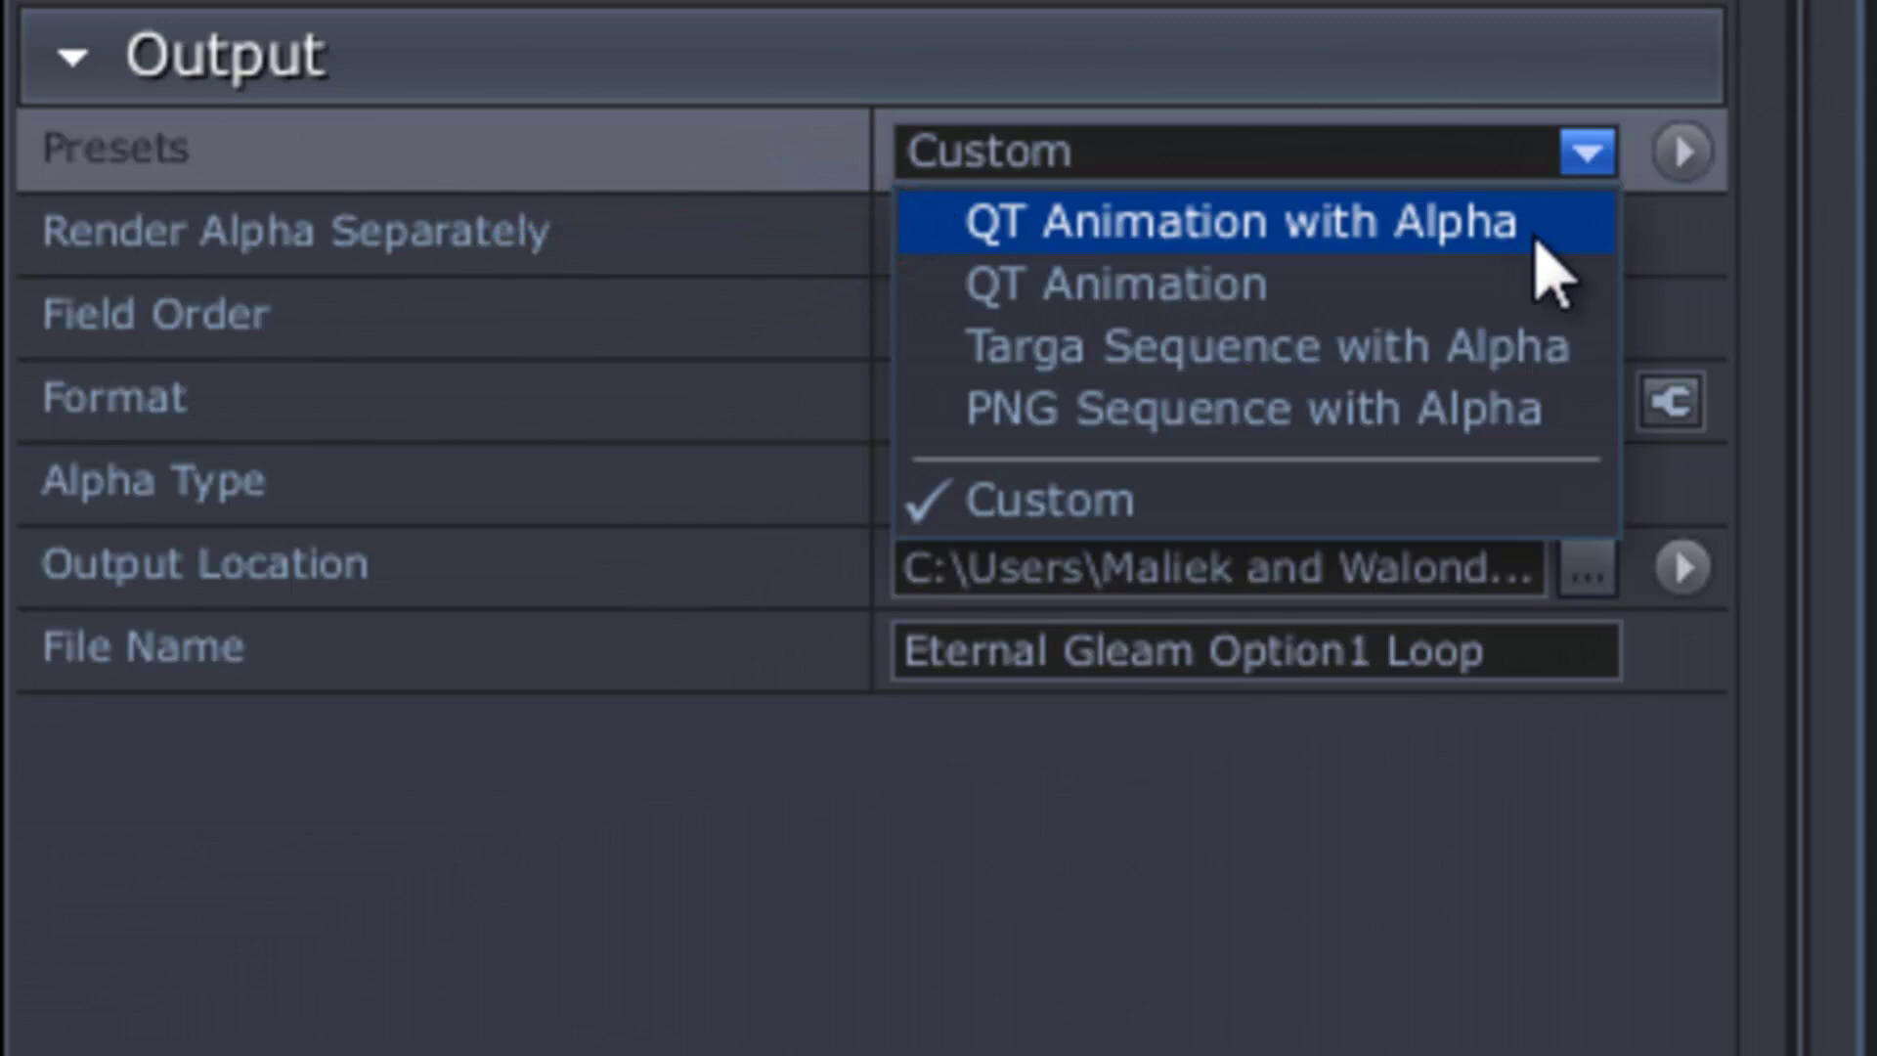
{"action": "left_click", "coordinate": [1541, 235]}
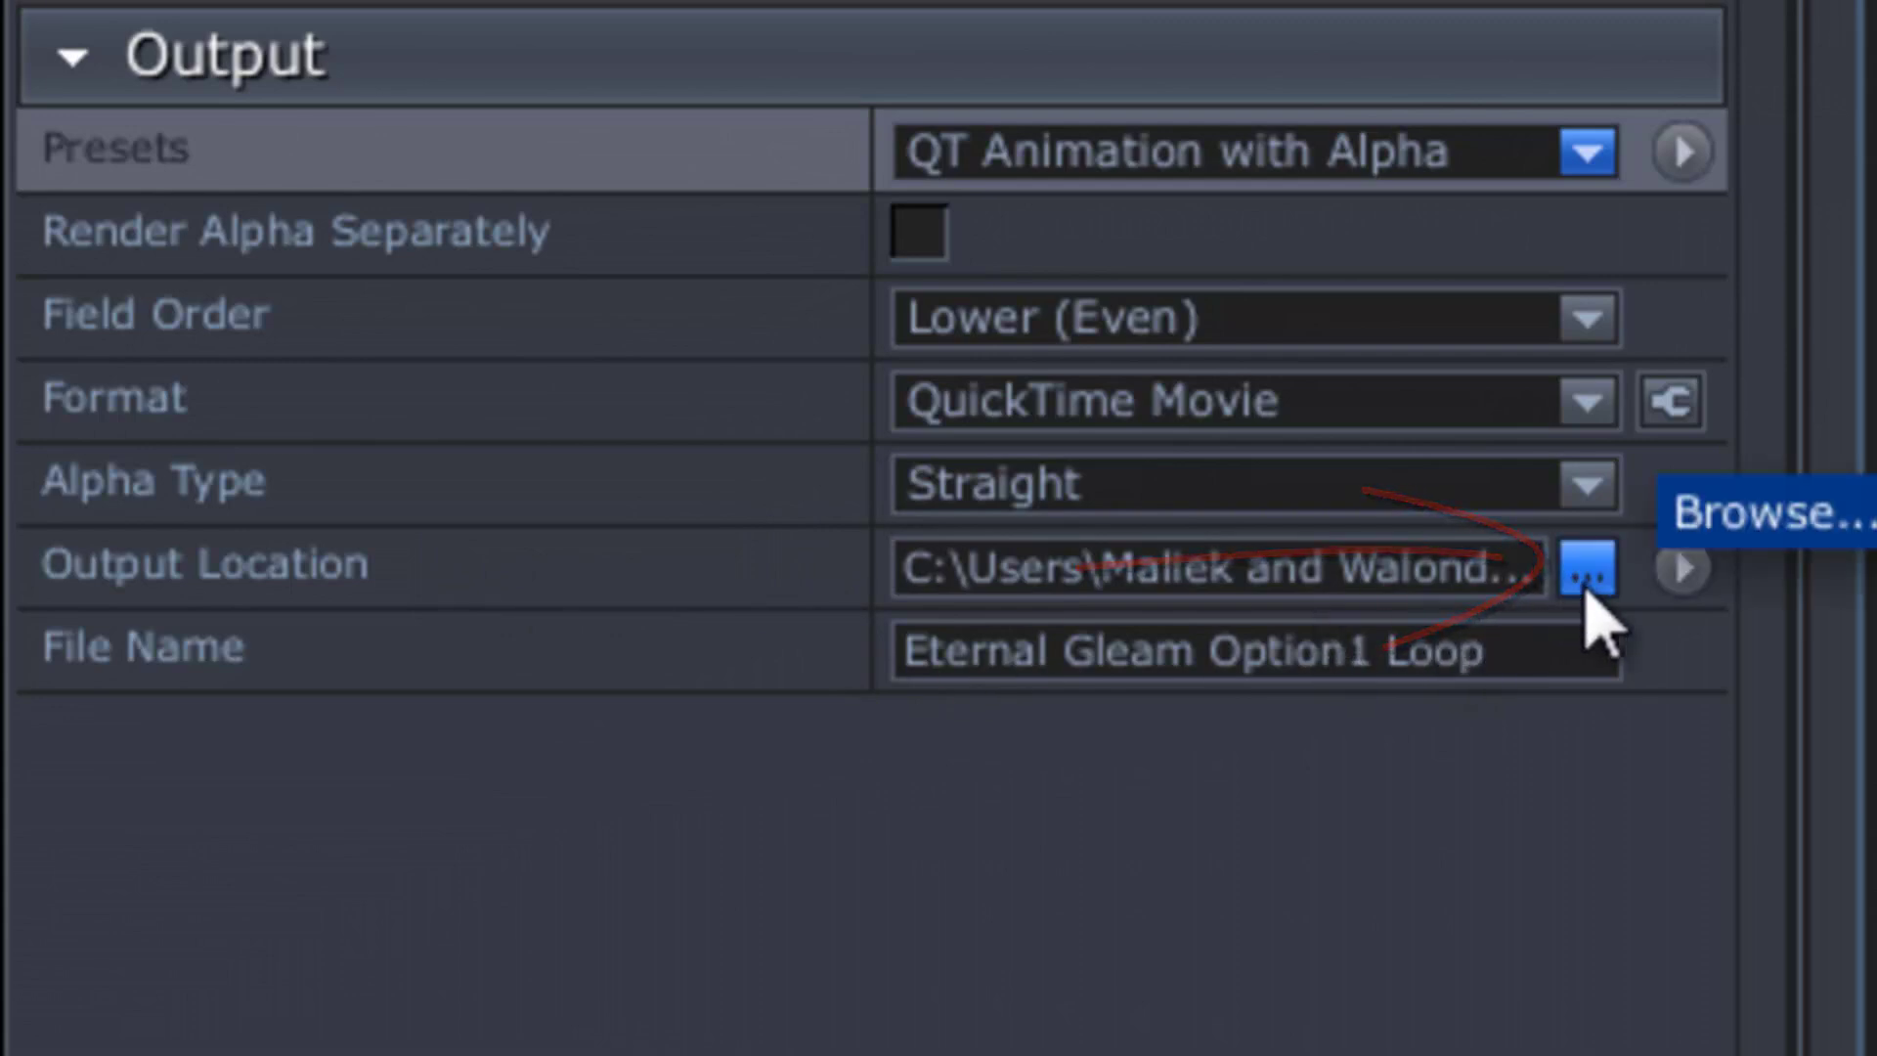
{"action": "left_click", "coordinate": [1588, 569]}
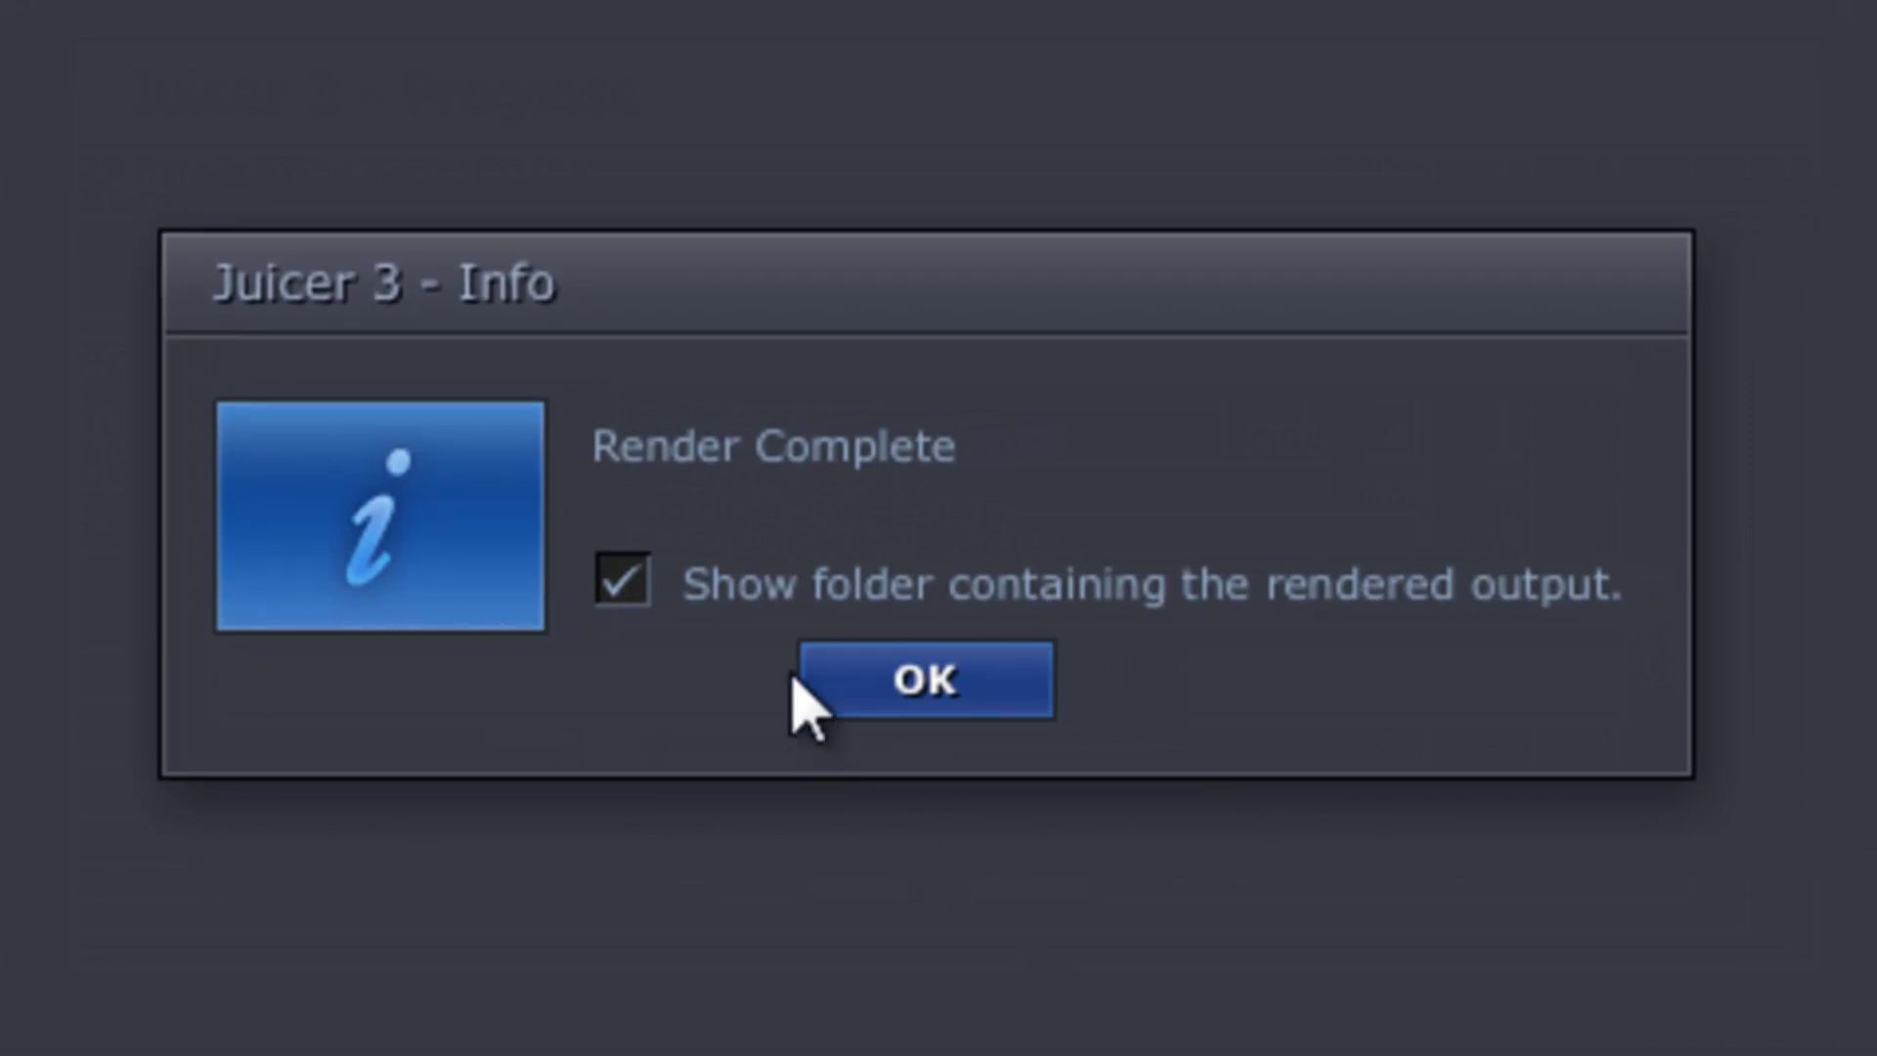
Turn off 'Show folder containing the rendered output', dismiss the notice, and quit without saving.
{"action": "left_click", "coordinate": [622, 582]}
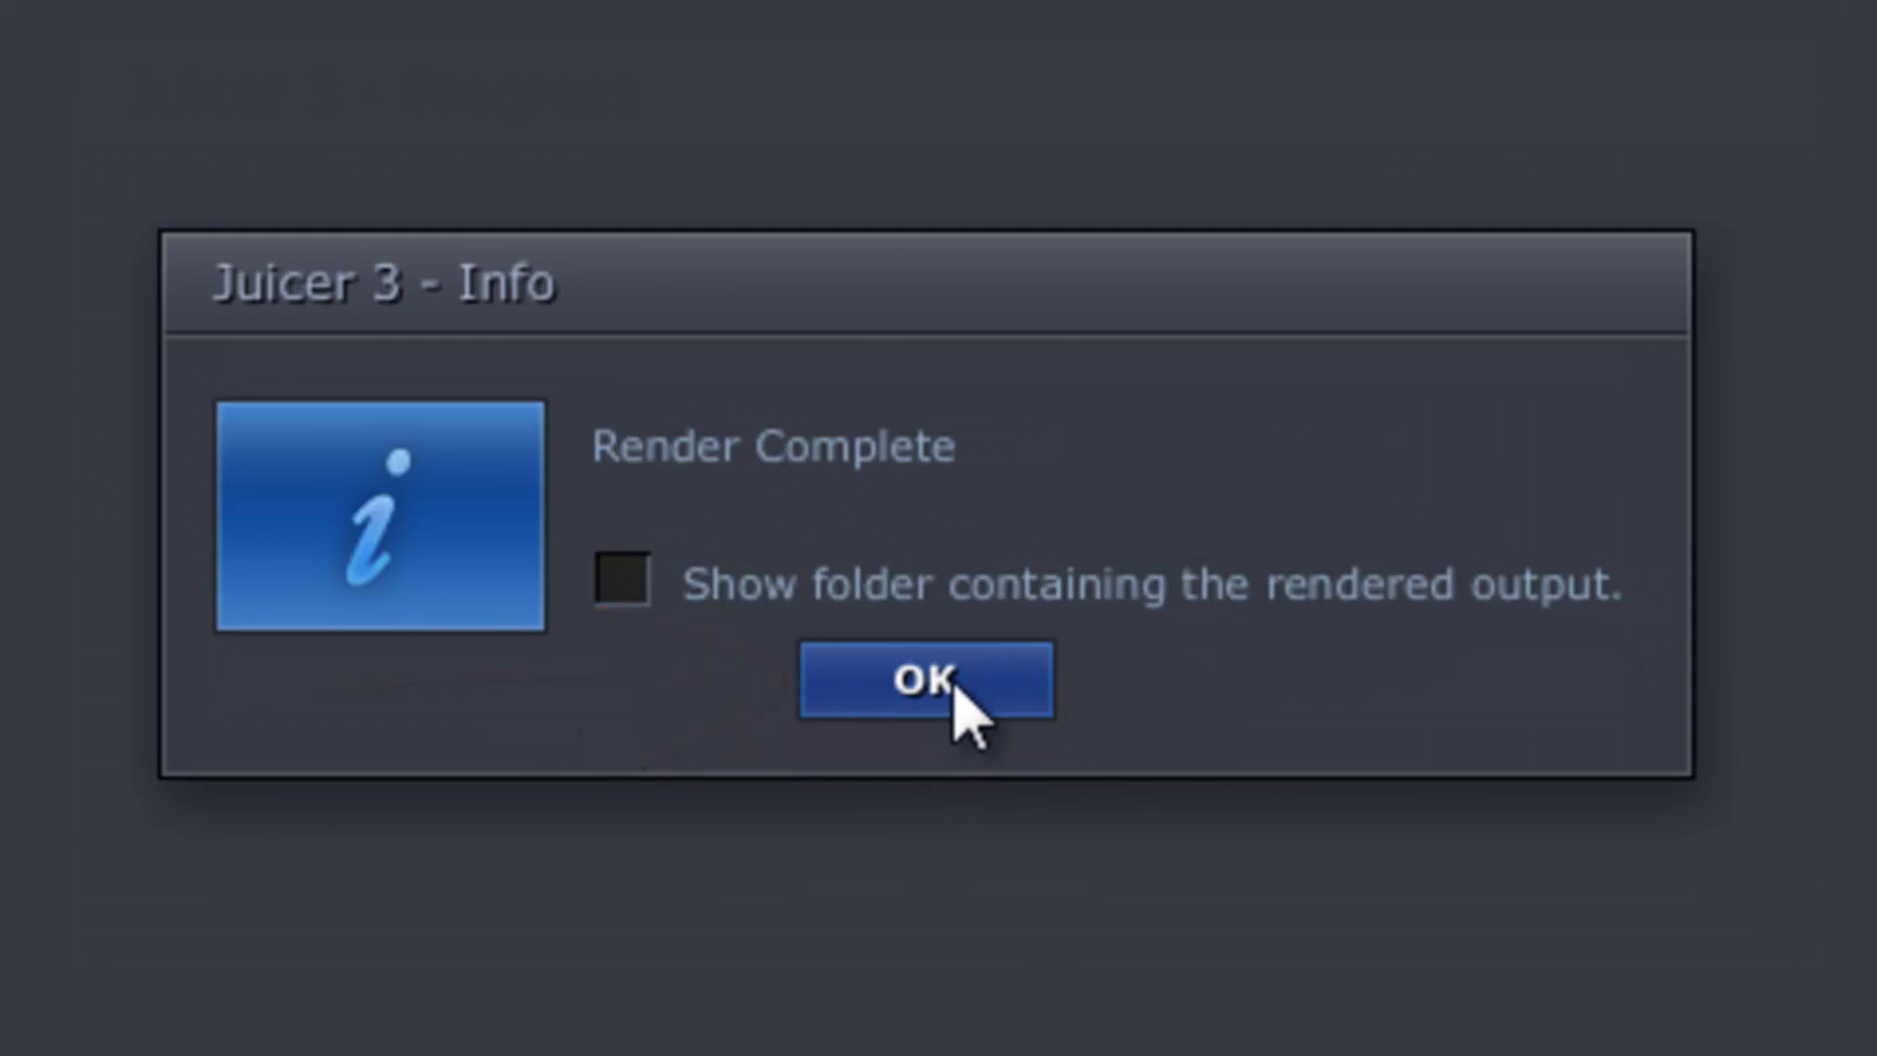
{"action": "left_click", "coordinate": [961, 704]}
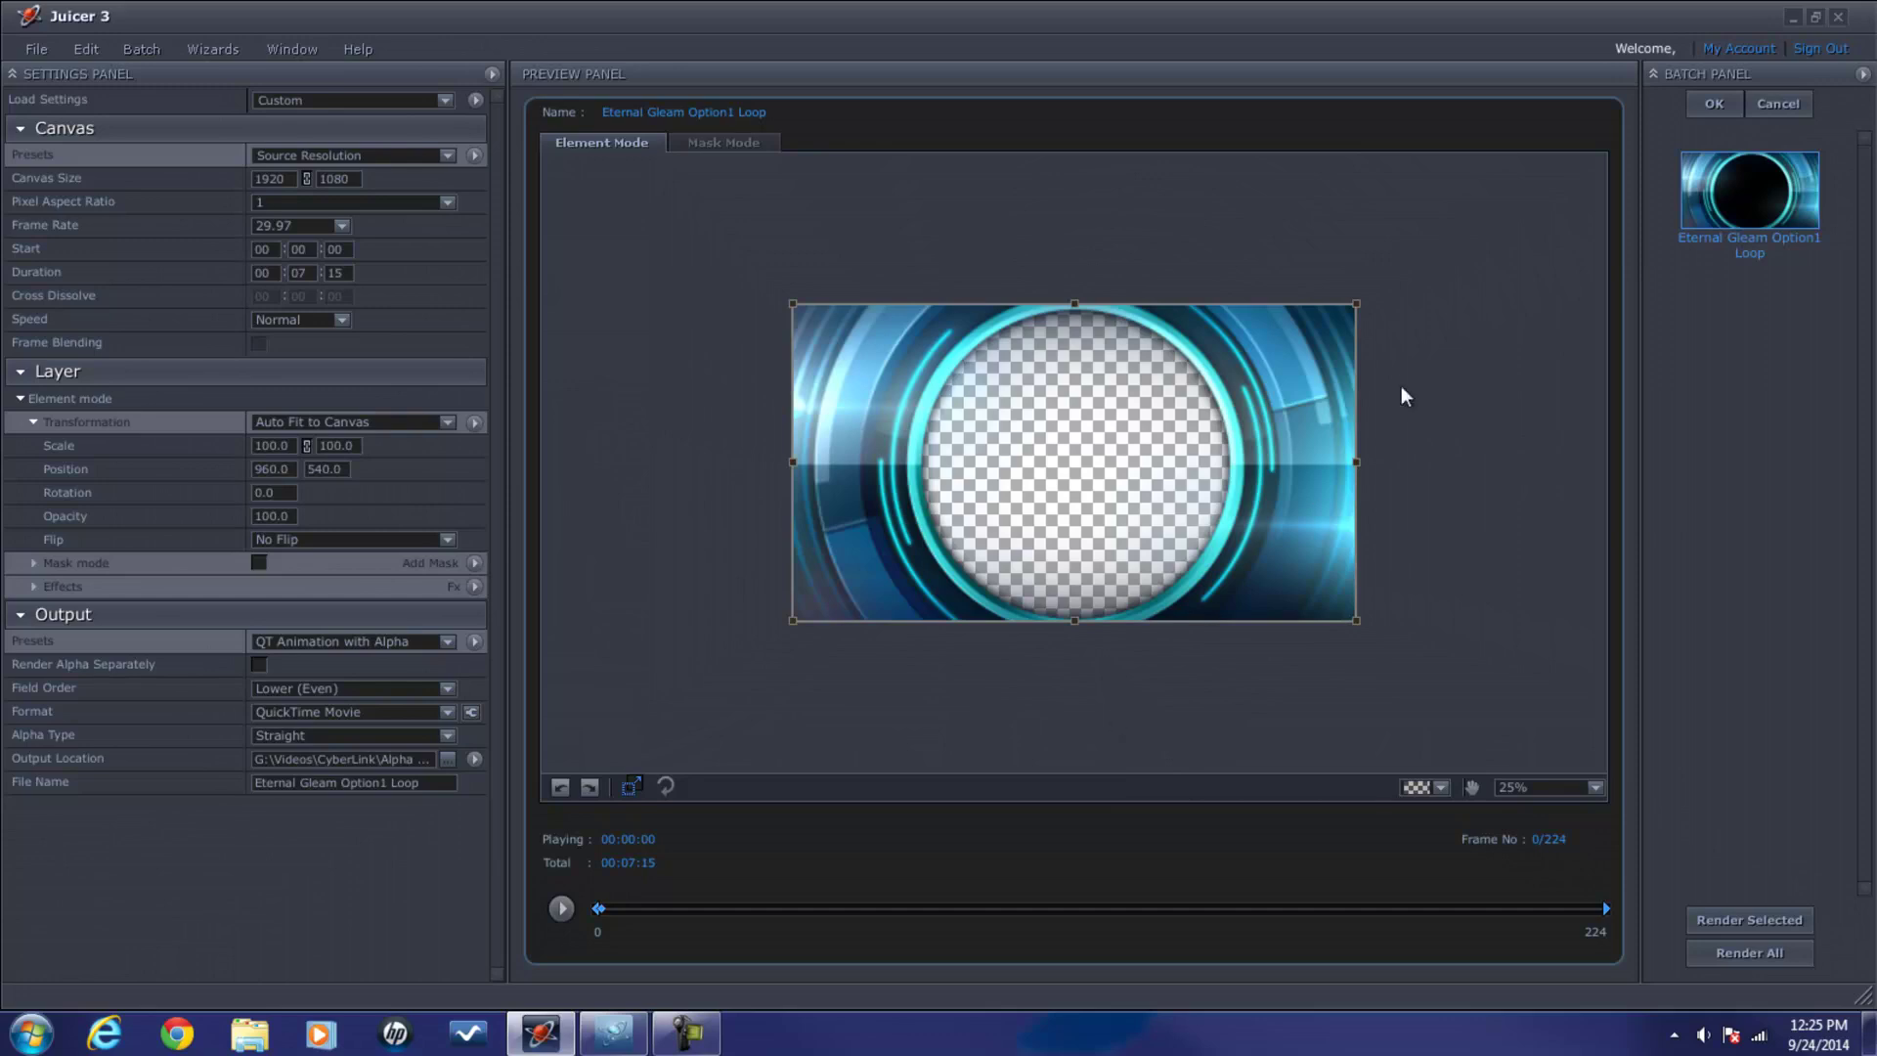
{"action": "left_click", "coordinate": [1840, 30]}
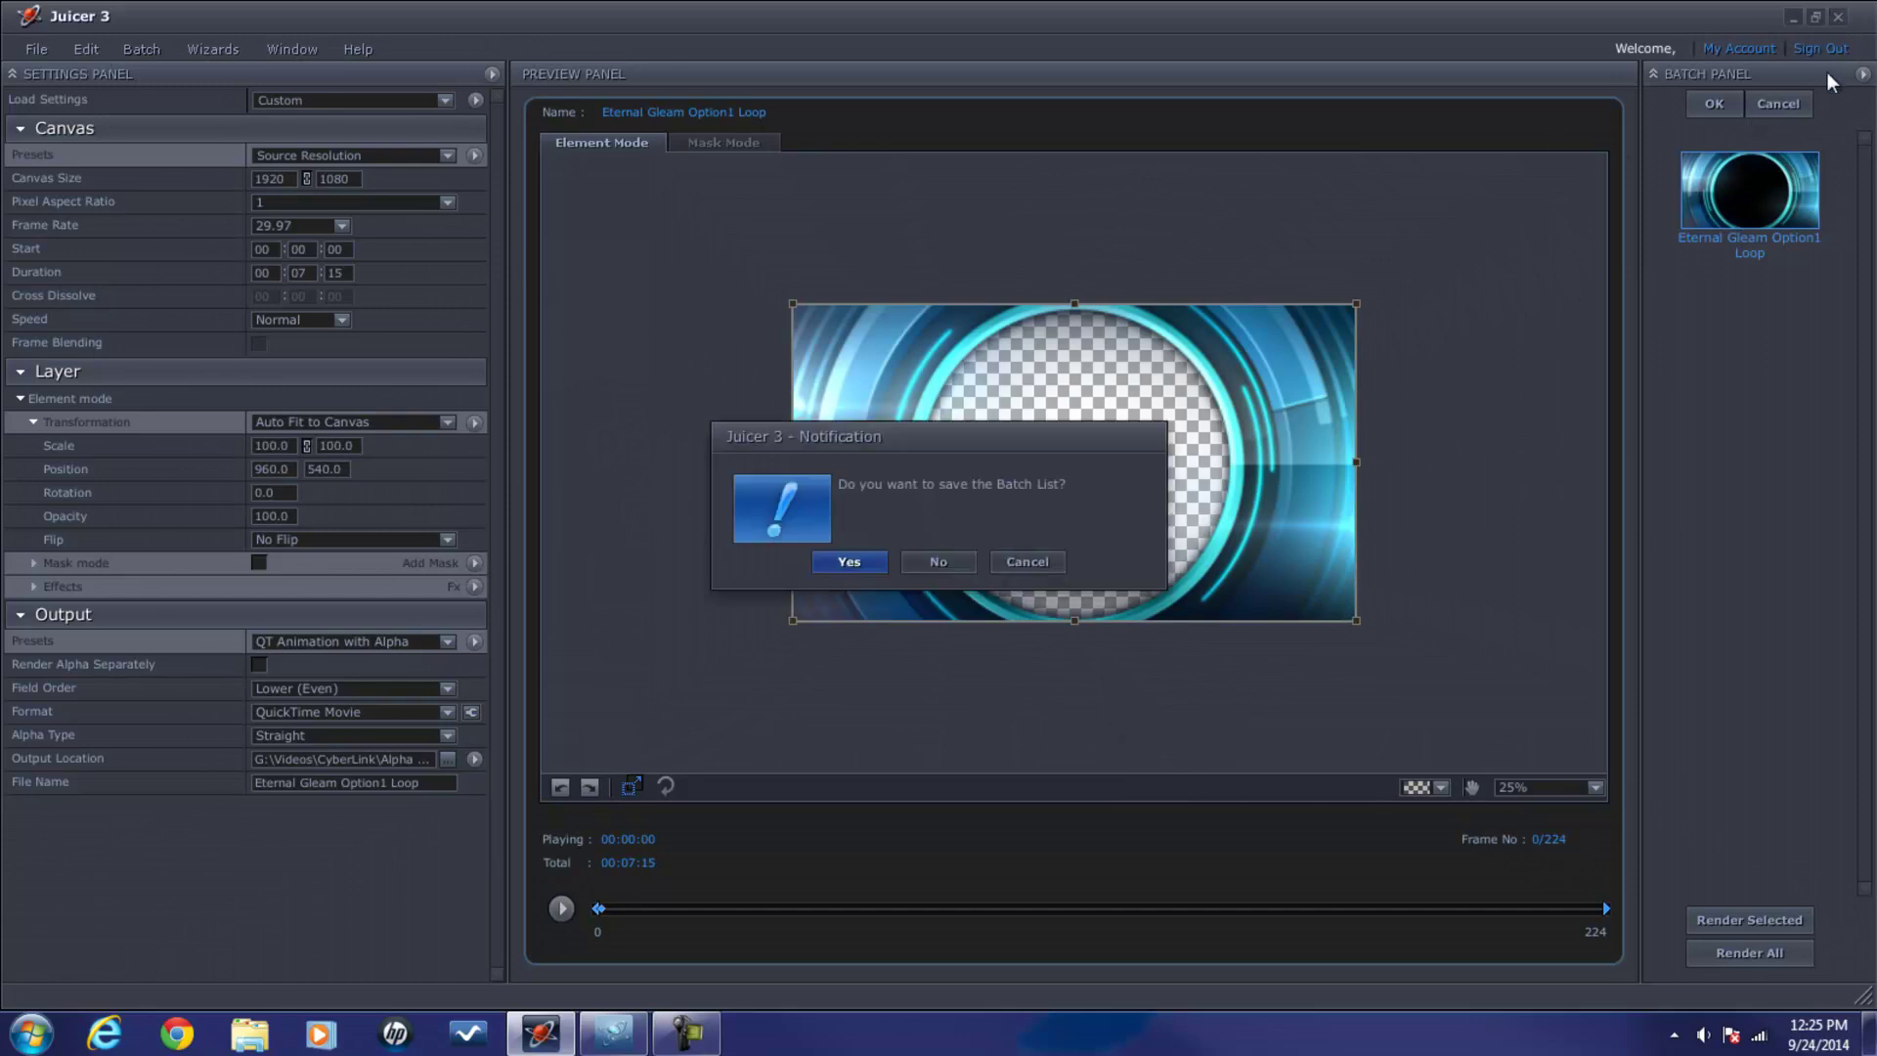
{"action": "left_click", "coordinate": [940, 565]}
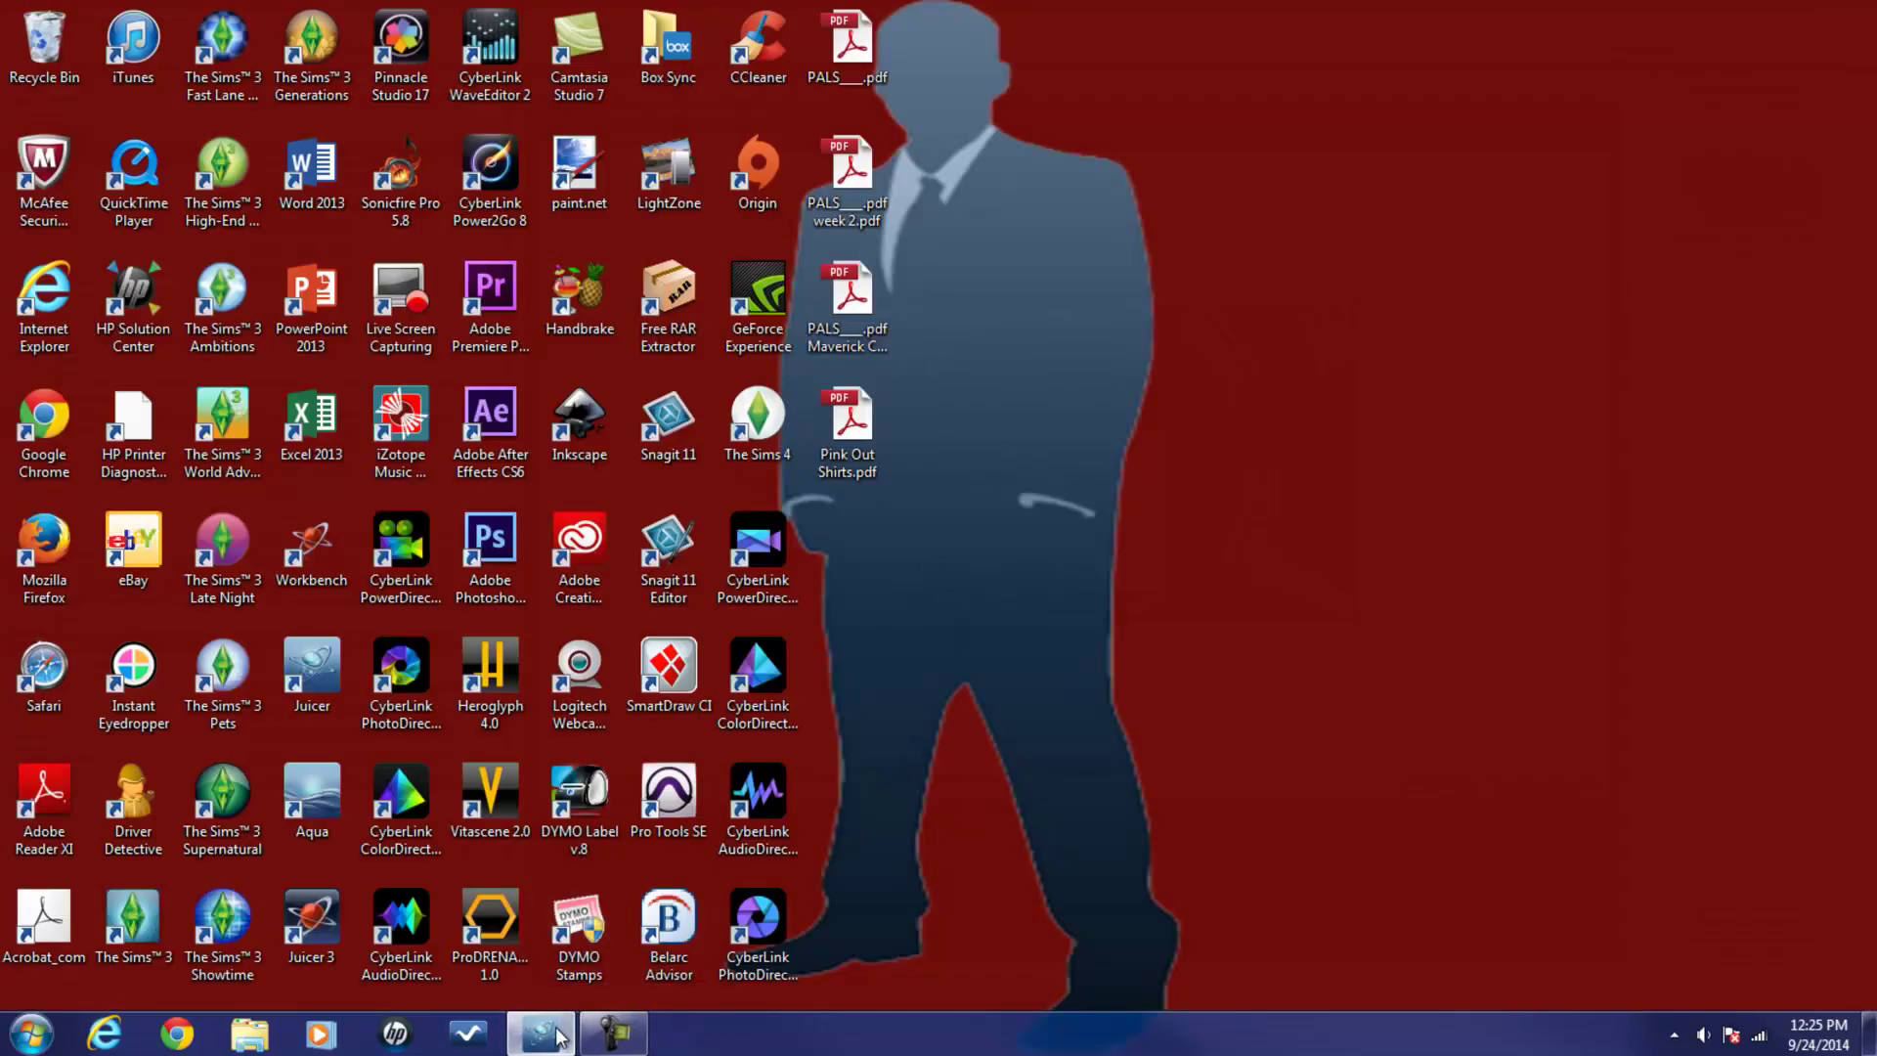
Launch the Juicer store from the taskbar.
{"action": "left_click", "coordinate": [554, 1038]}
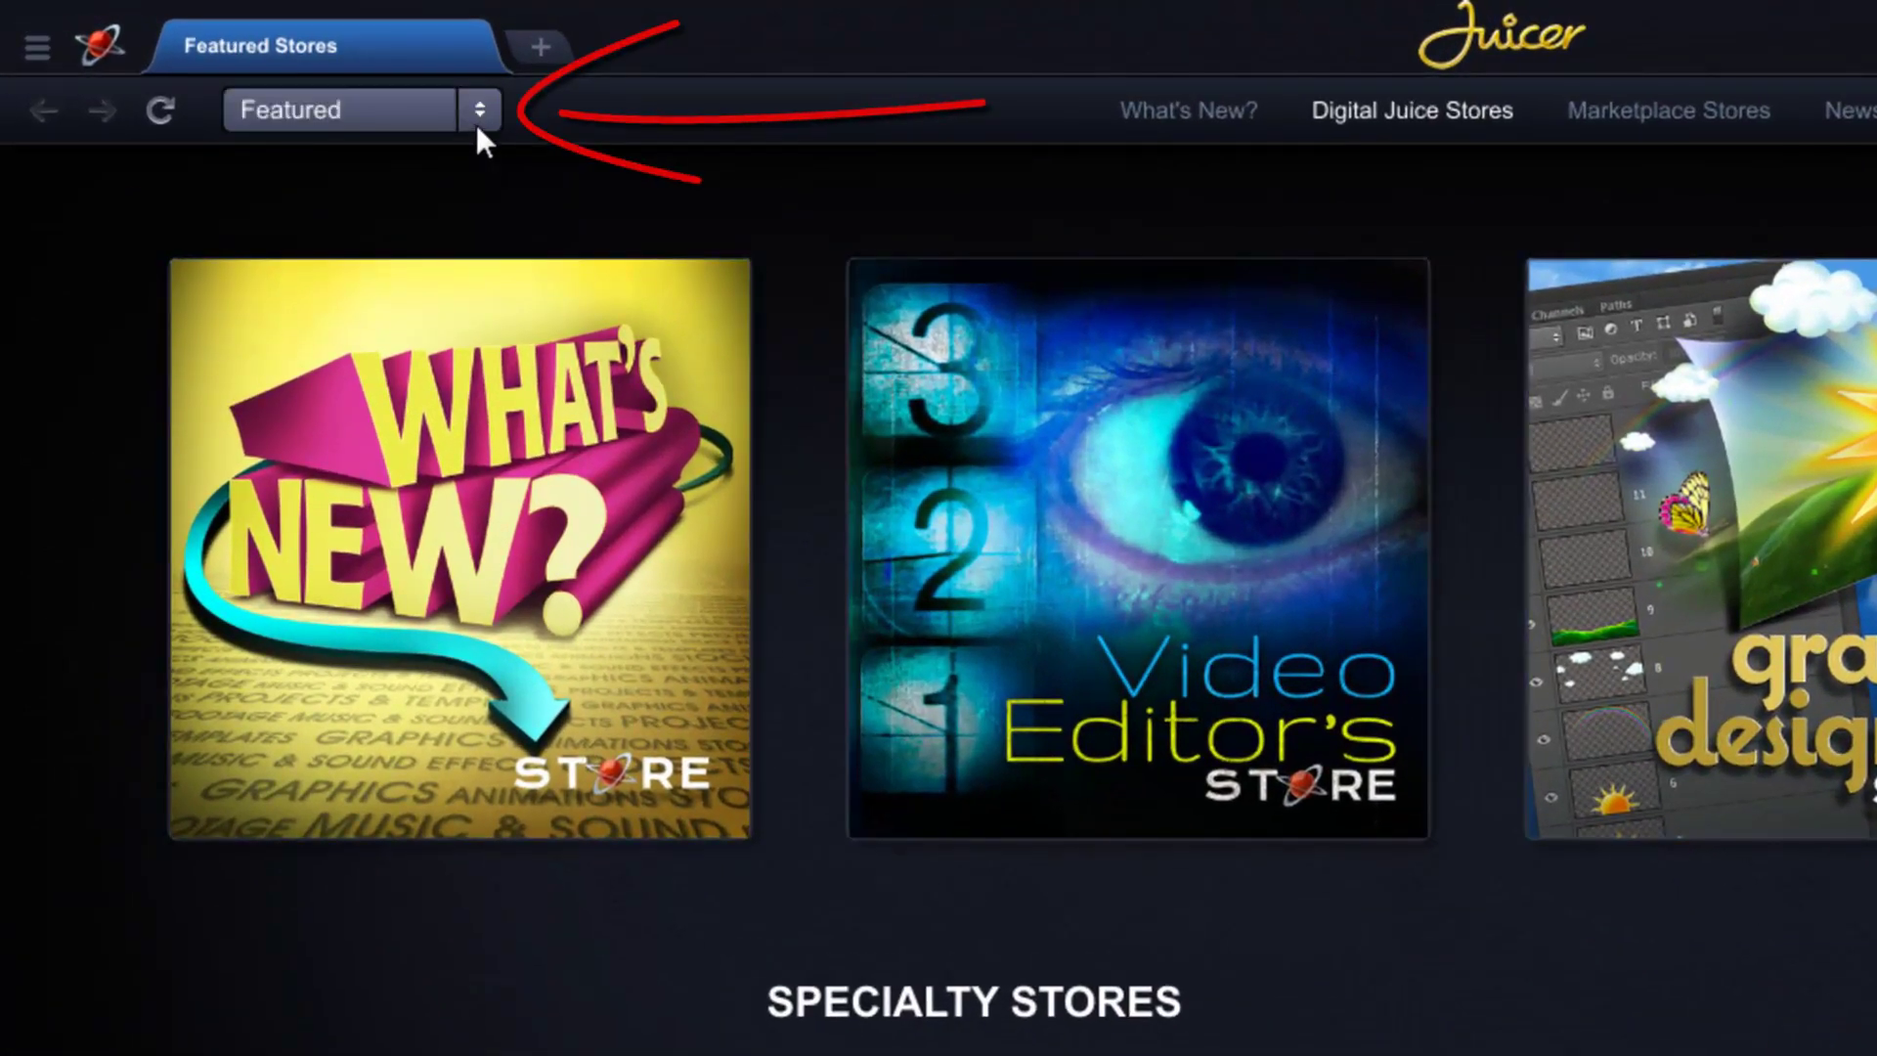
Switch to Legacy View and open Animated Wipes & Transitions Collection 5: Changing Paths.
{"action": "left_click", "coordinate": [477, 124]}
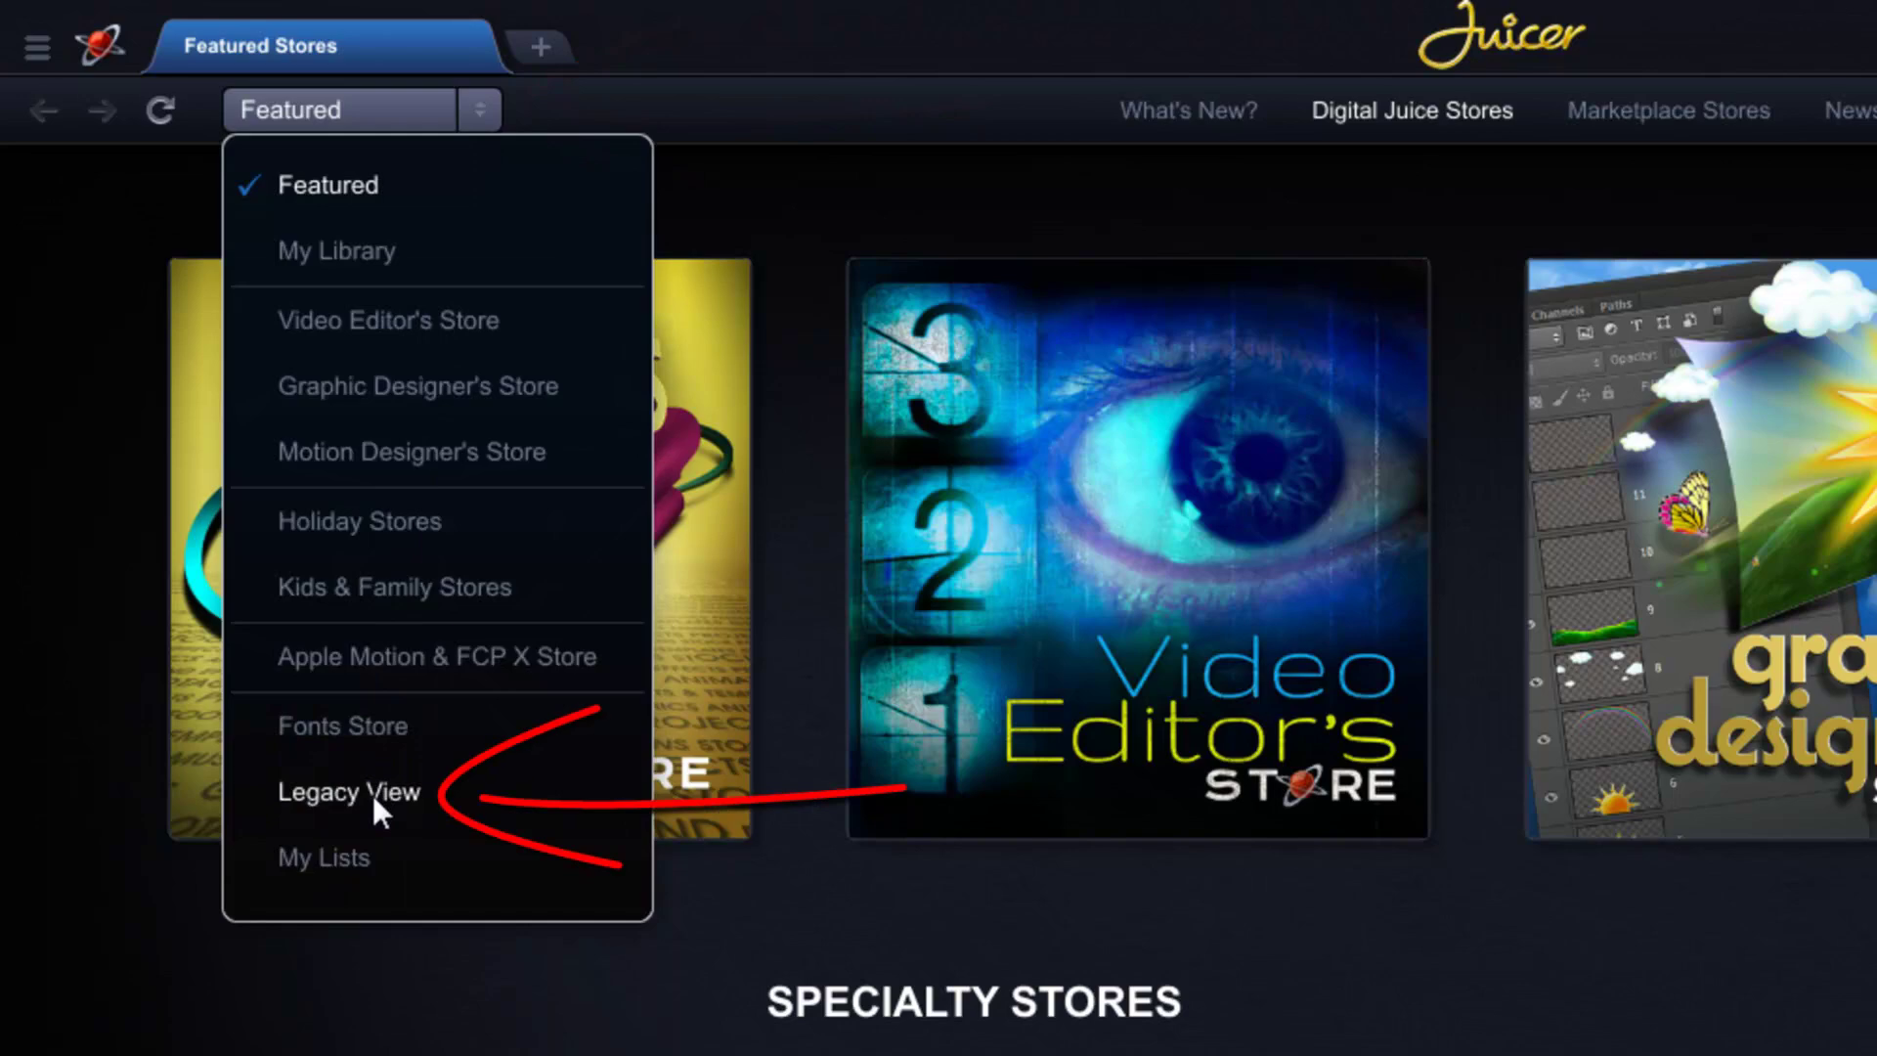
{"action": "left_click", "coordinate": [373, 795]}
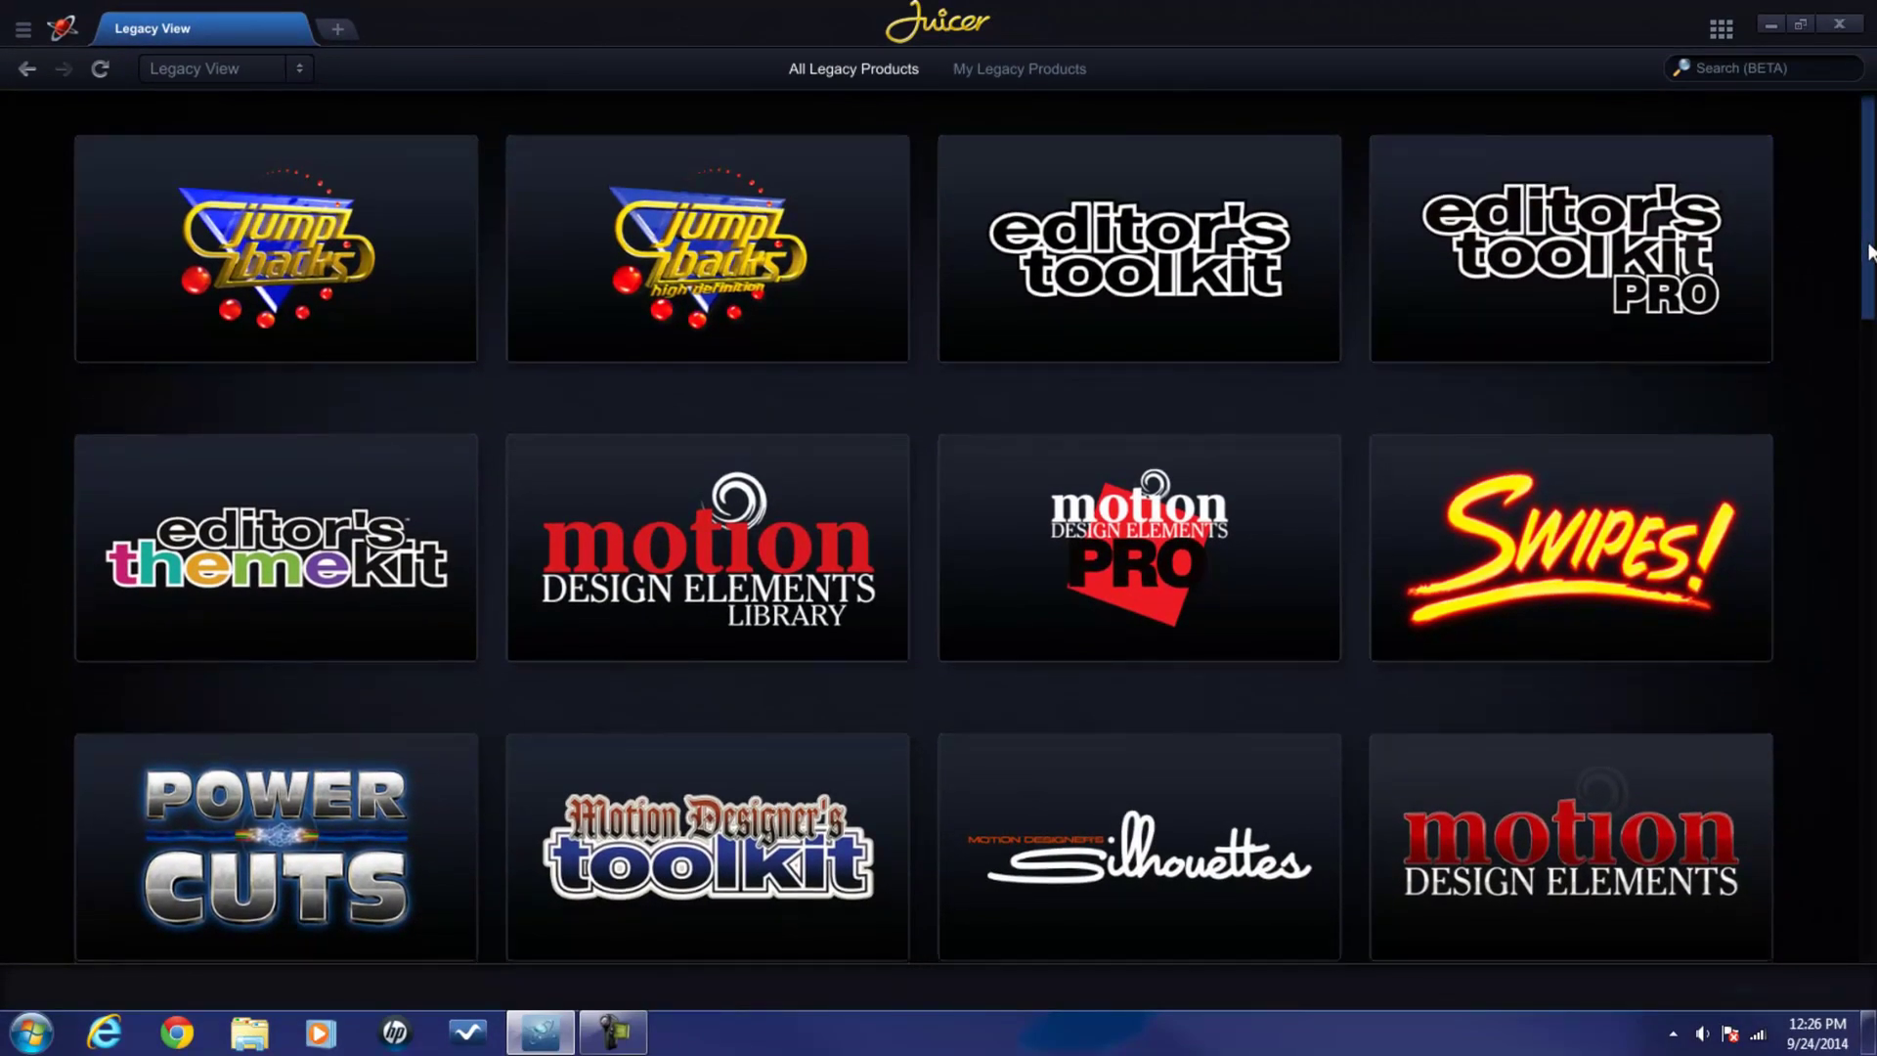
{"action": "left_click_drag", "start_coordinate": [1863, 234], "coordinate": [1870, 440]}
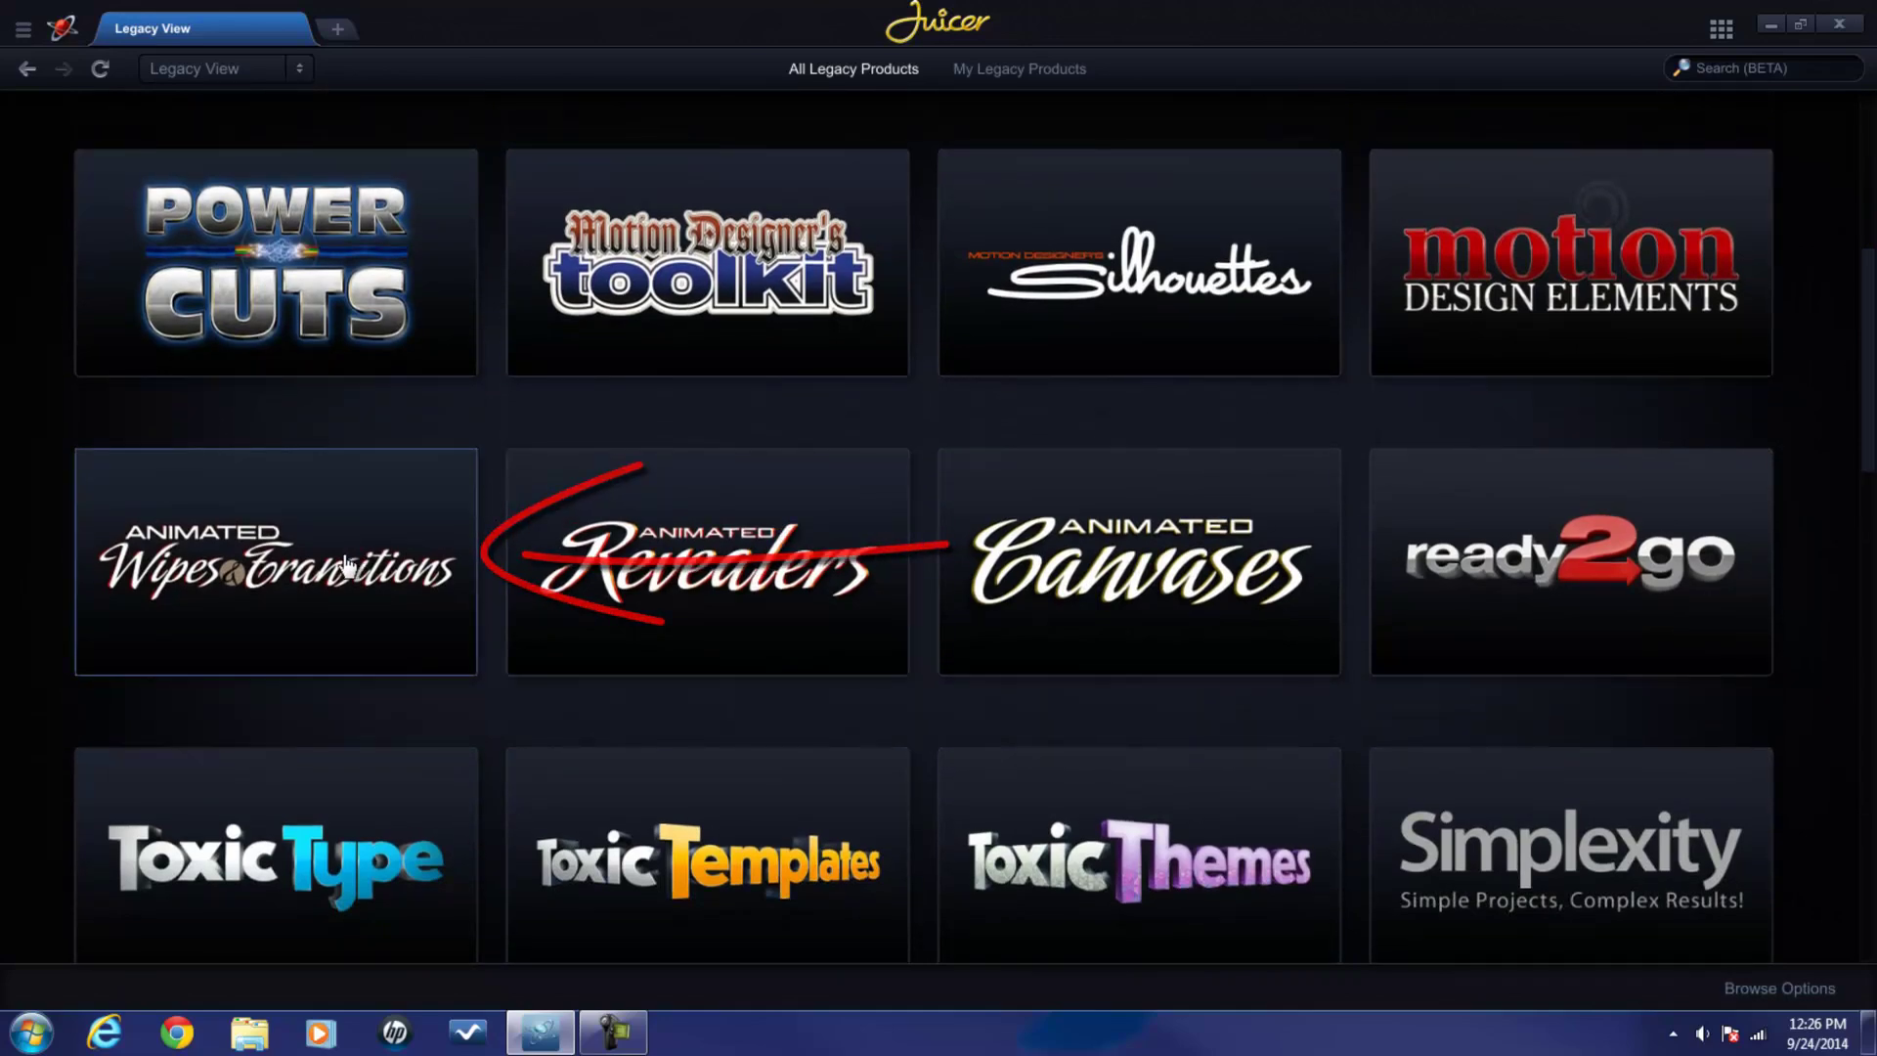
{"action": "left_click", "coordinate": [352, 558]}
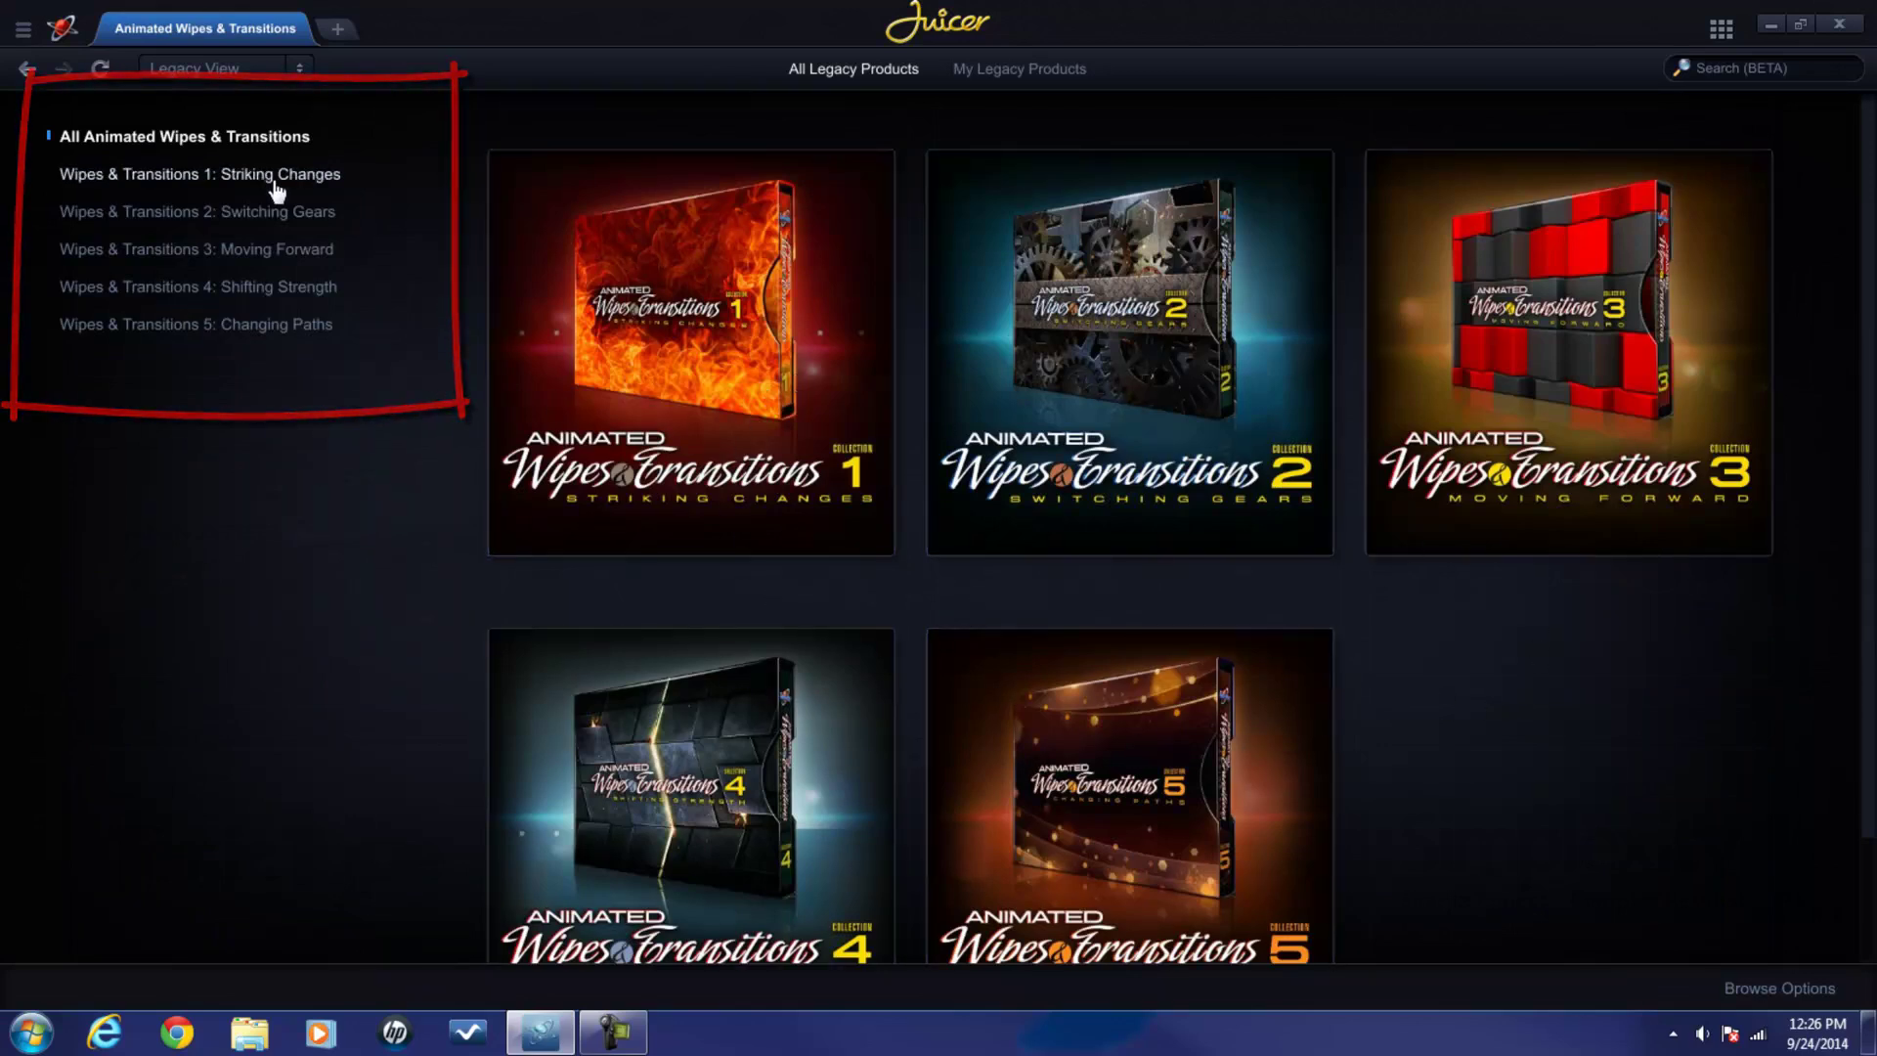
{"action": "left_click", "coordinate": [1105, 769]}
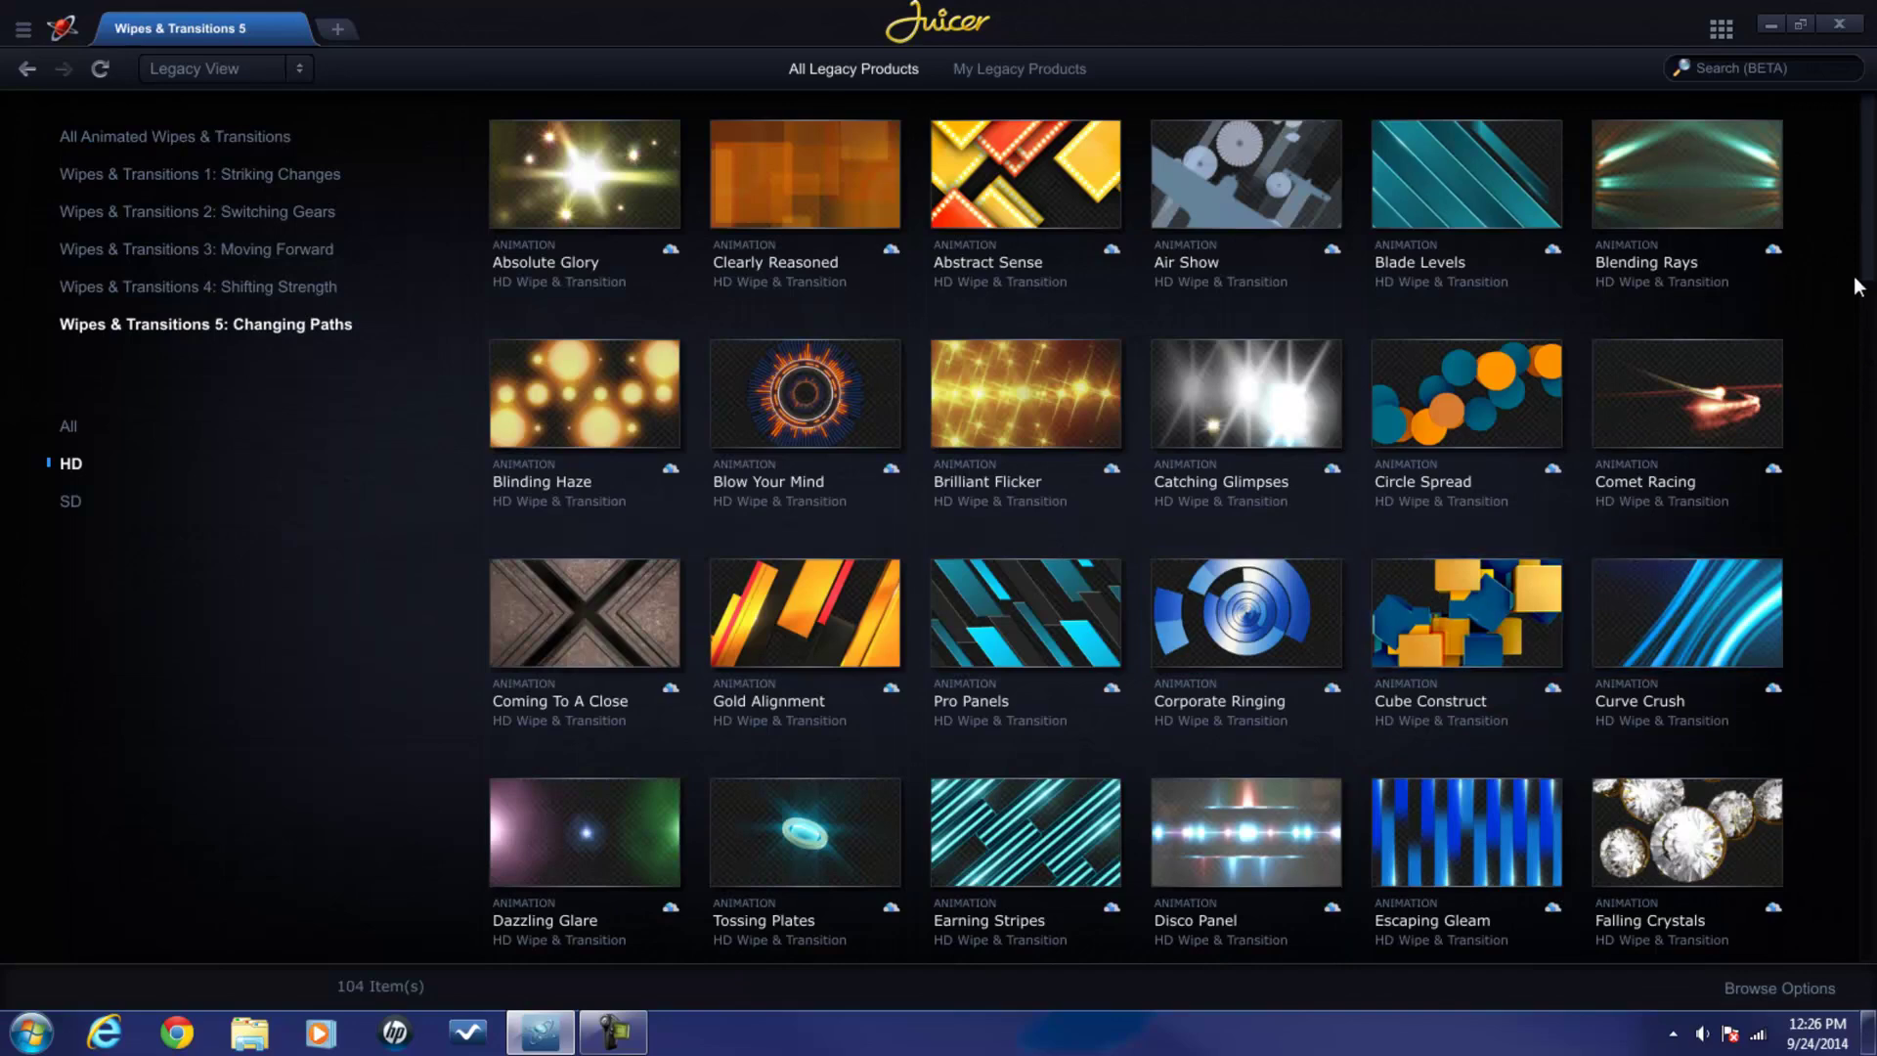
{"action": "left_click_drag", "start_coordinate": [1870, 220], "coordinate": [1868, 295]}
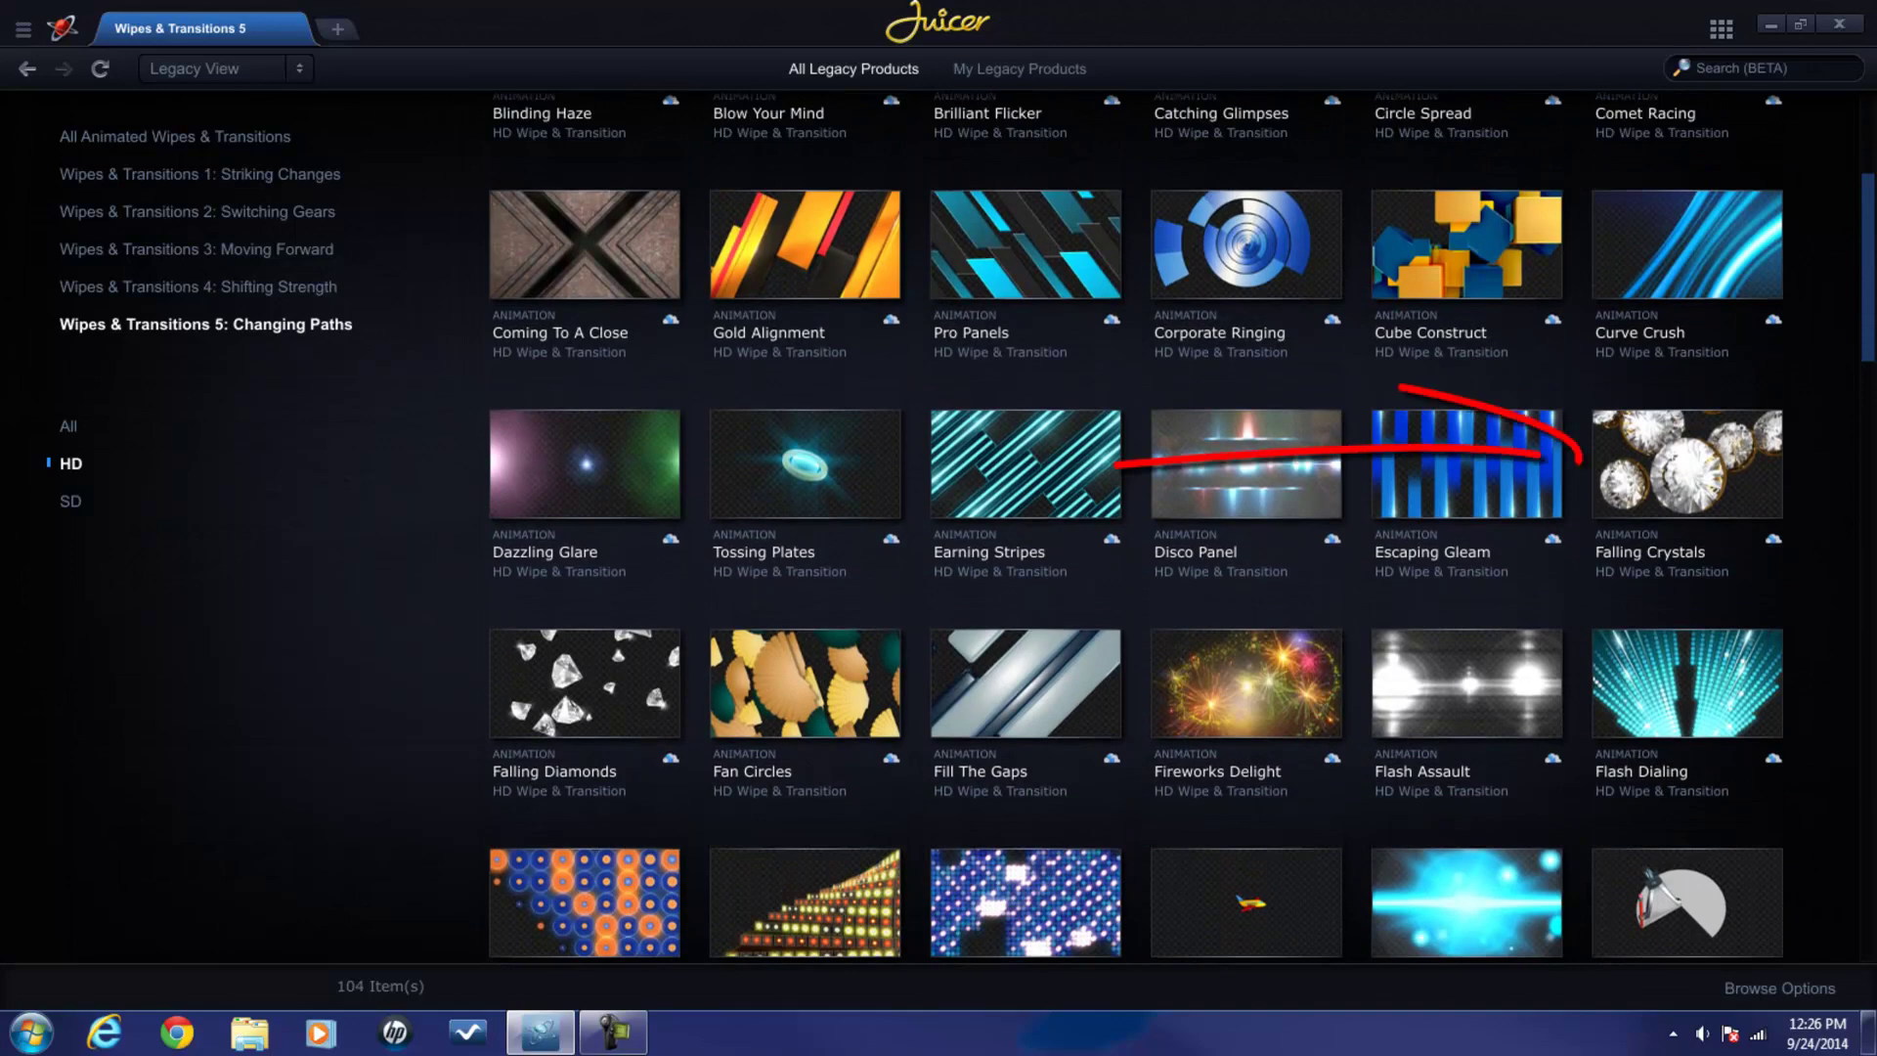
Find the Falling Crystals wipe and start its HD download.
{"action": "left_click_drag", "start_coordinate": [1502, 454], "coordinate": [1431, 546]}
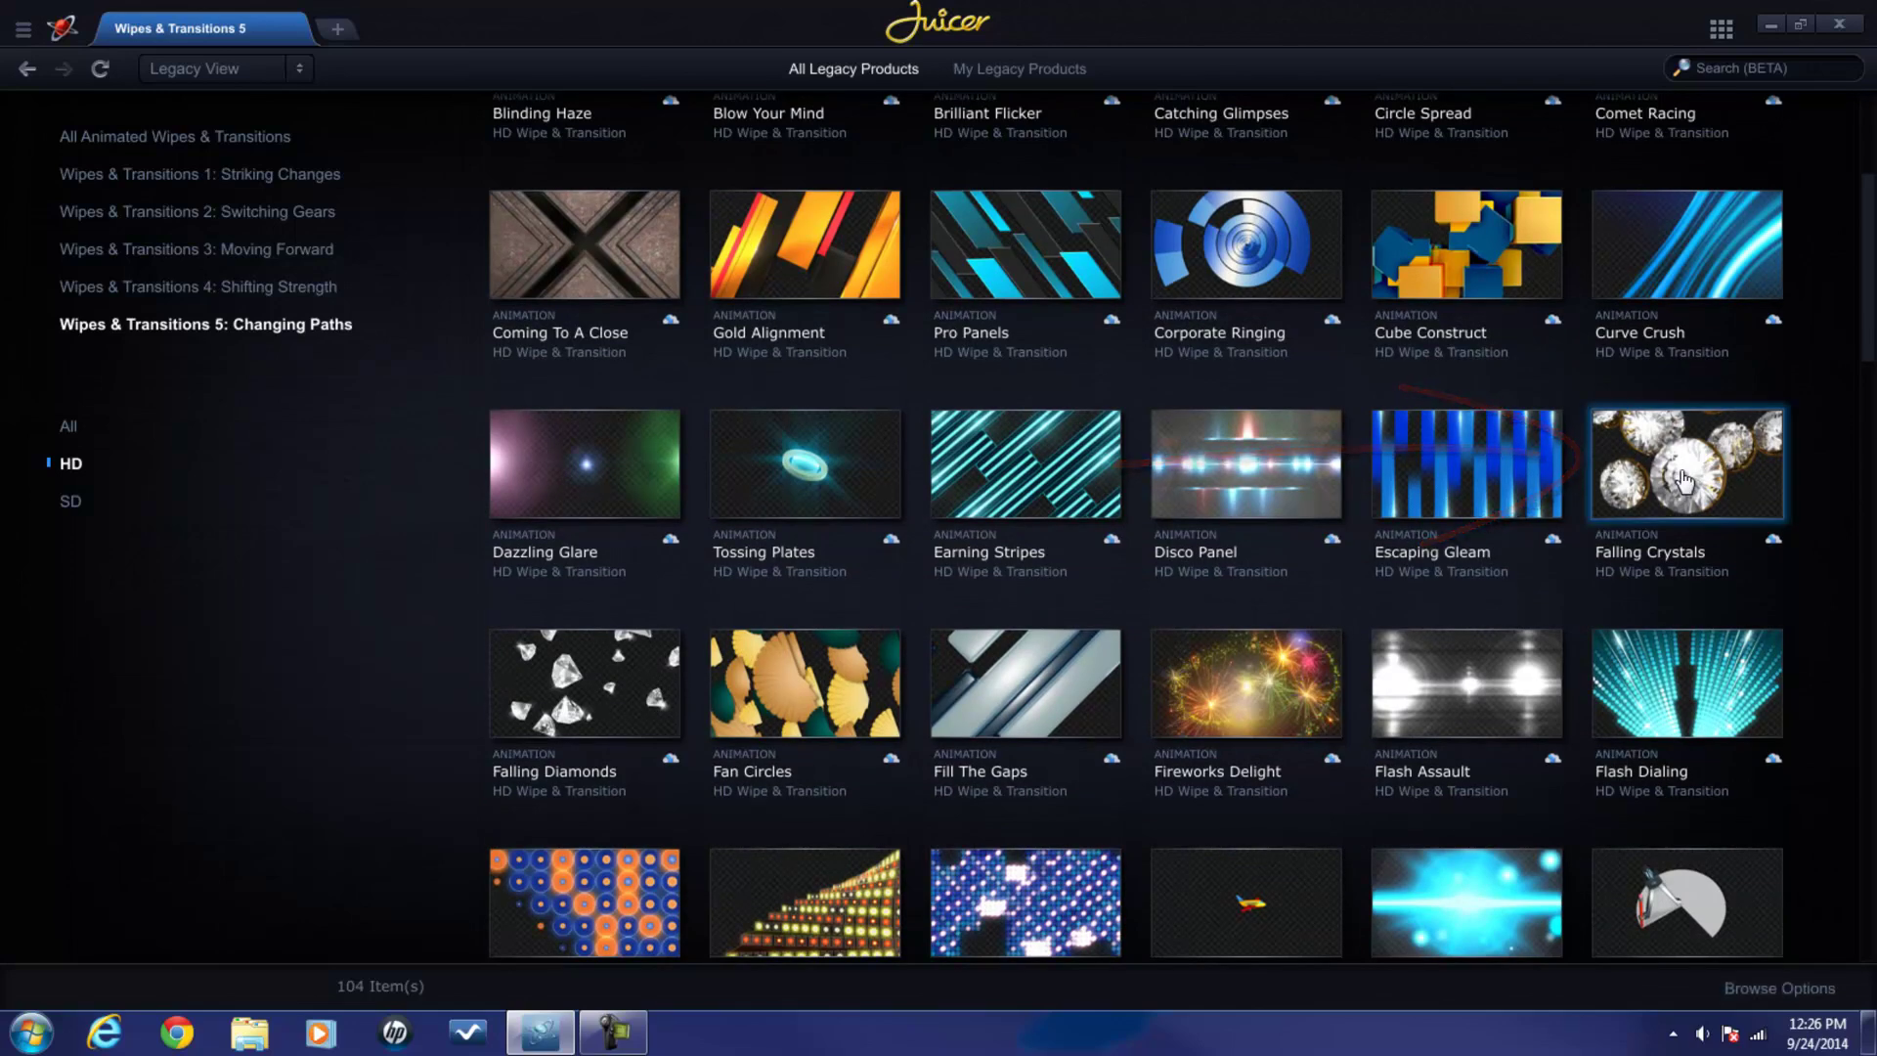
{"action": "left_click", "coordinate": [1684, 473]}
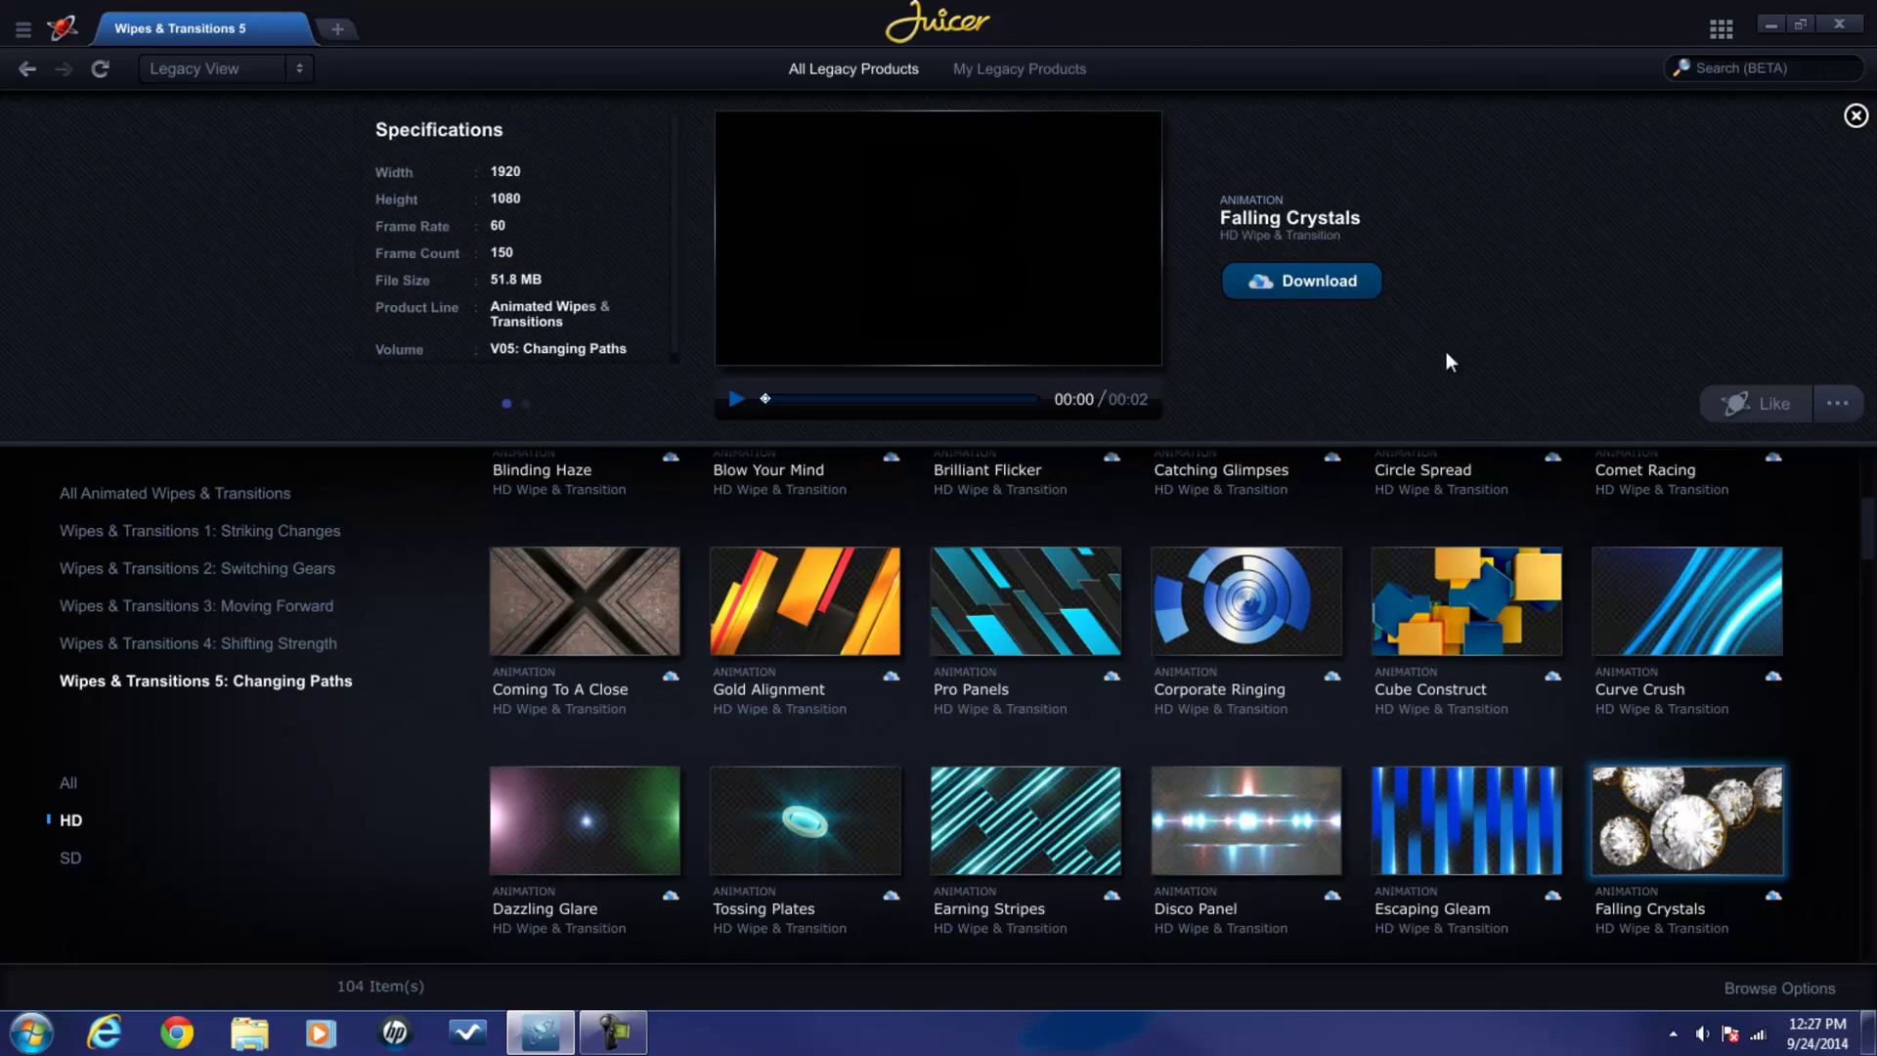
{"action": "left_click", "coordinate": [1298, 287]}
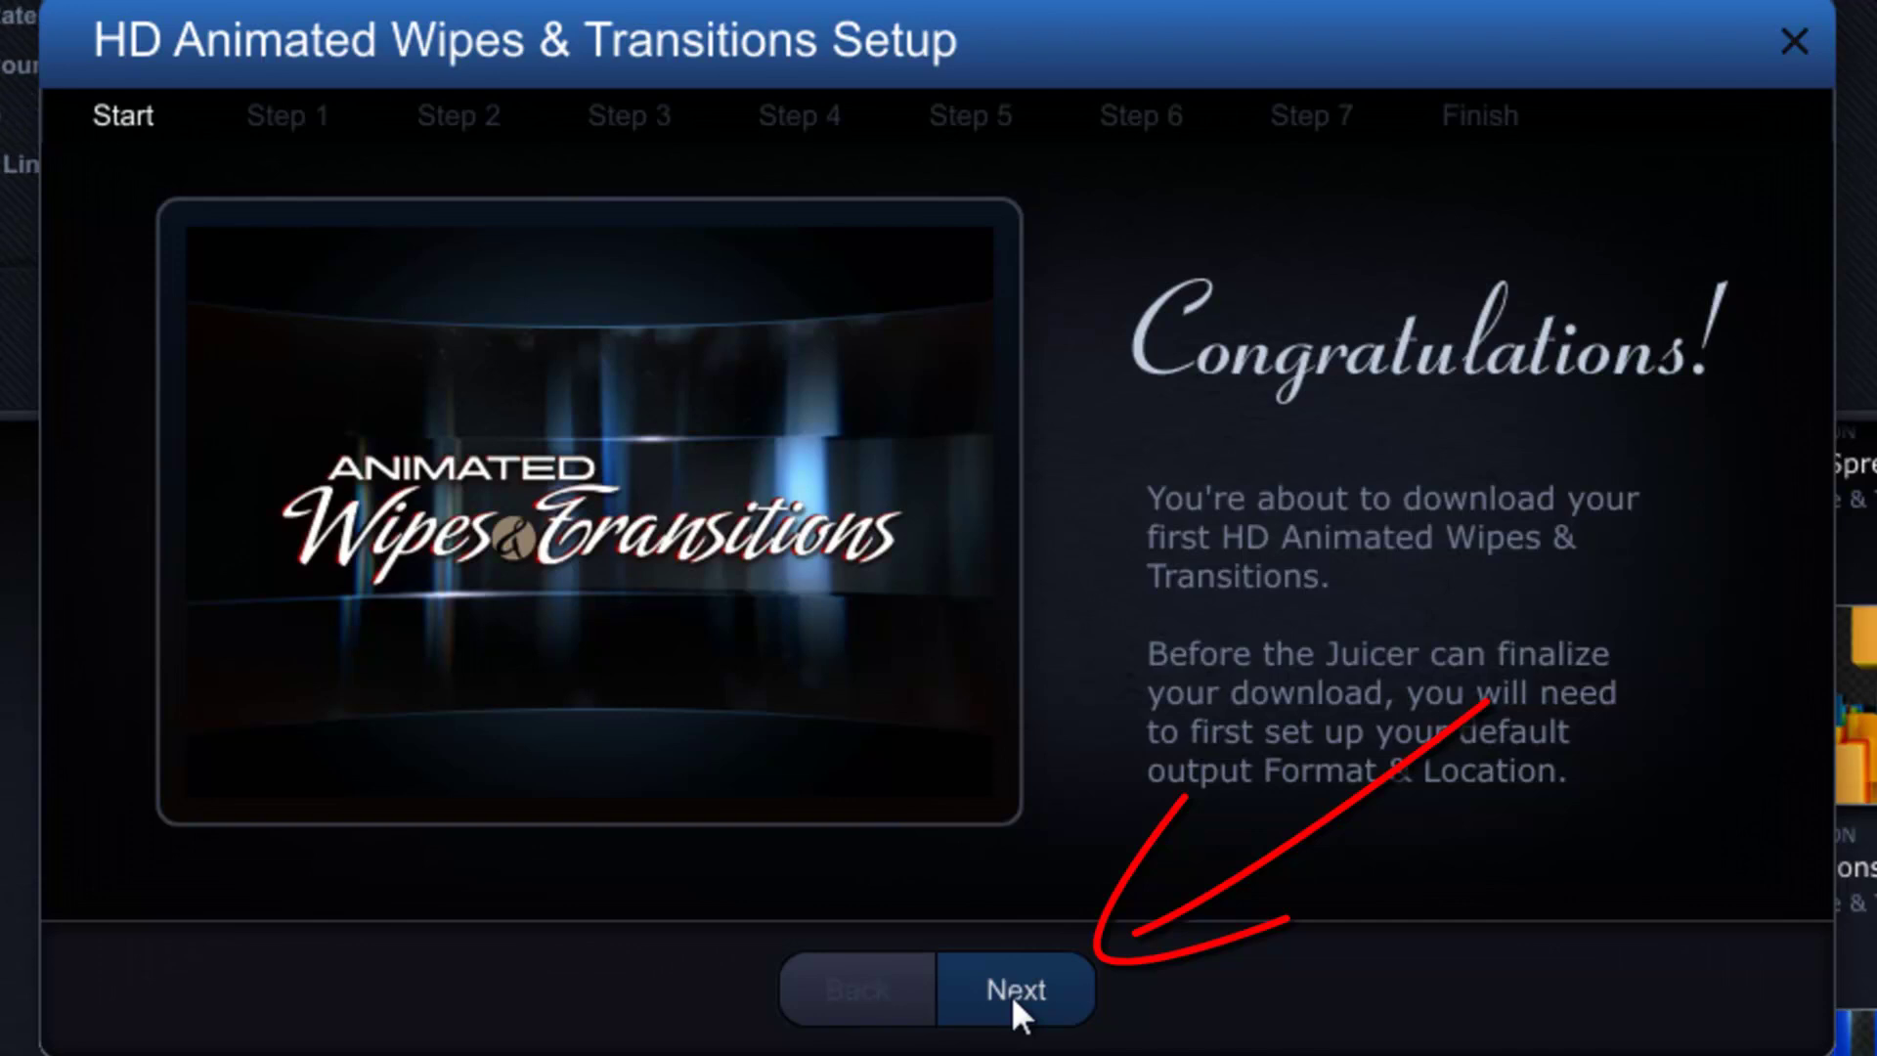
Keep the 1920 X 1080 resolution and 30 fps canvas settings.
{"action": "left_click", "coordinate": [1011, 995]}
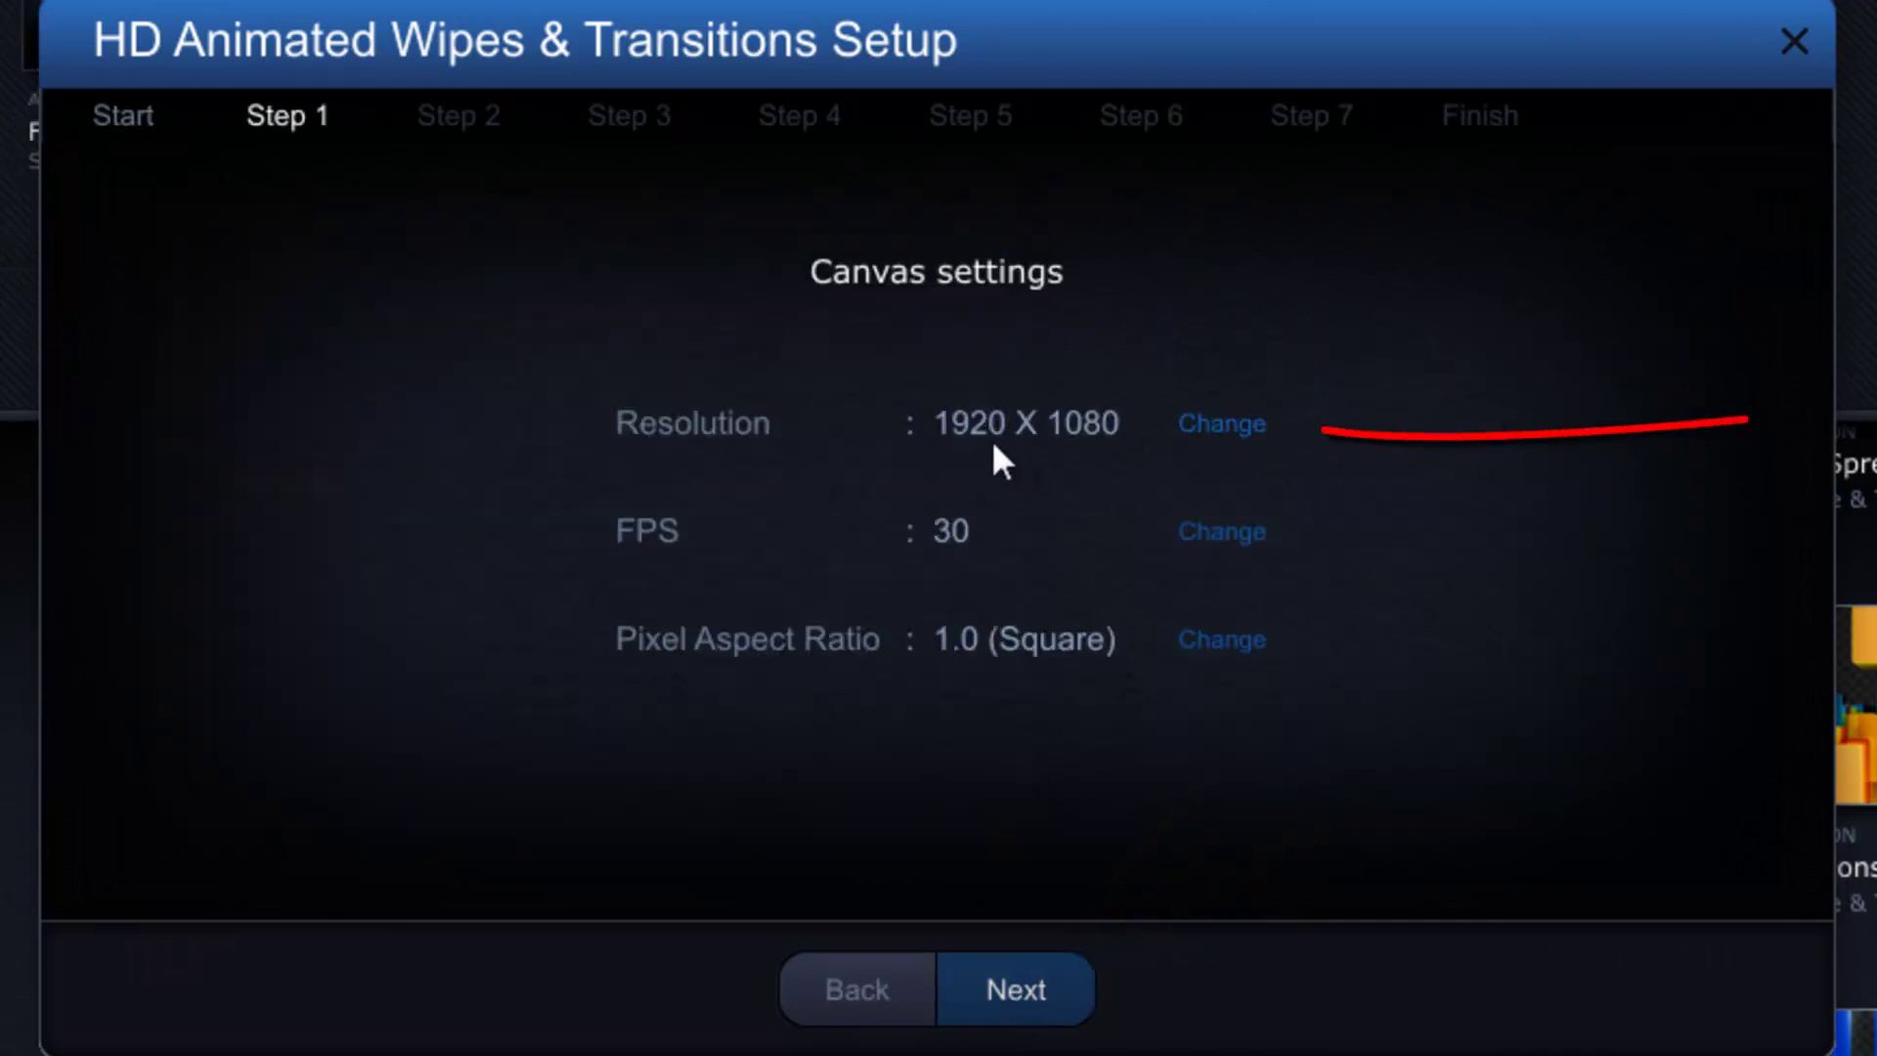
{"action": "left_click", "coordinate": [1224, 427]}
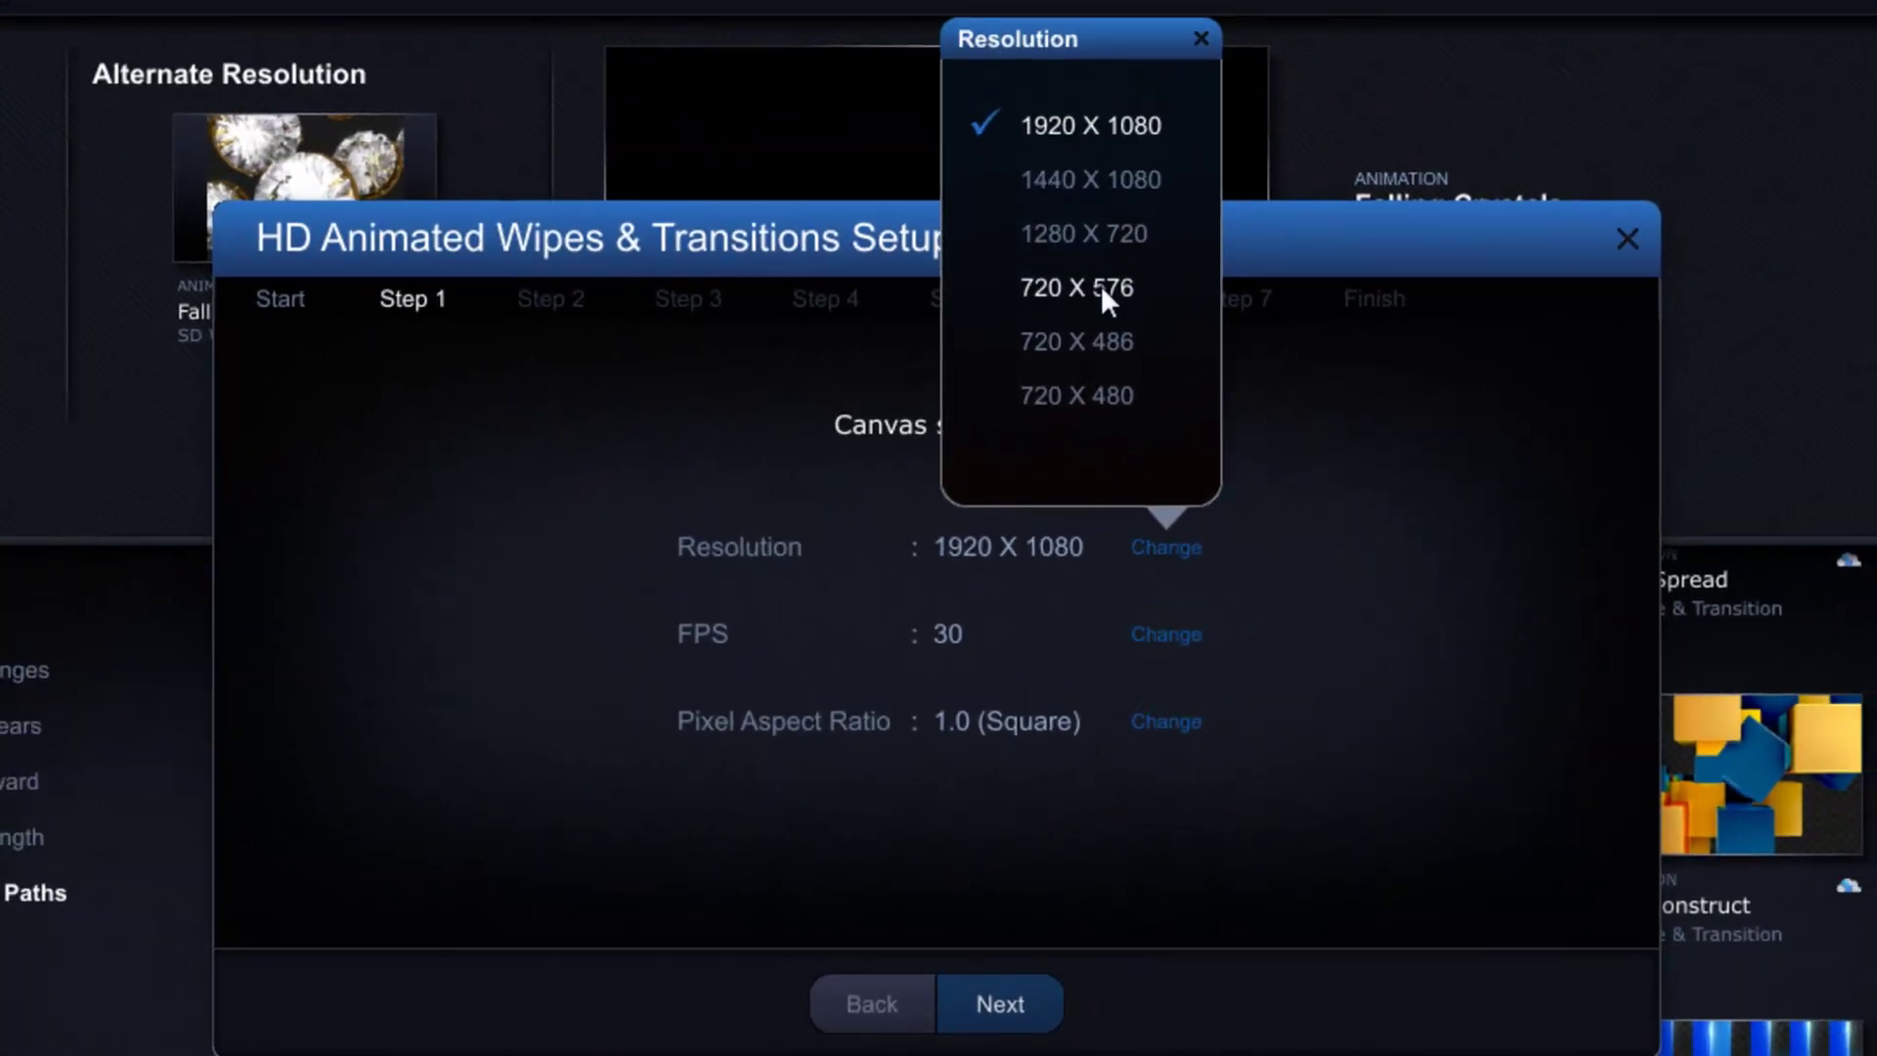
{"action": "left_click", "coordinate": [1388, 437]}
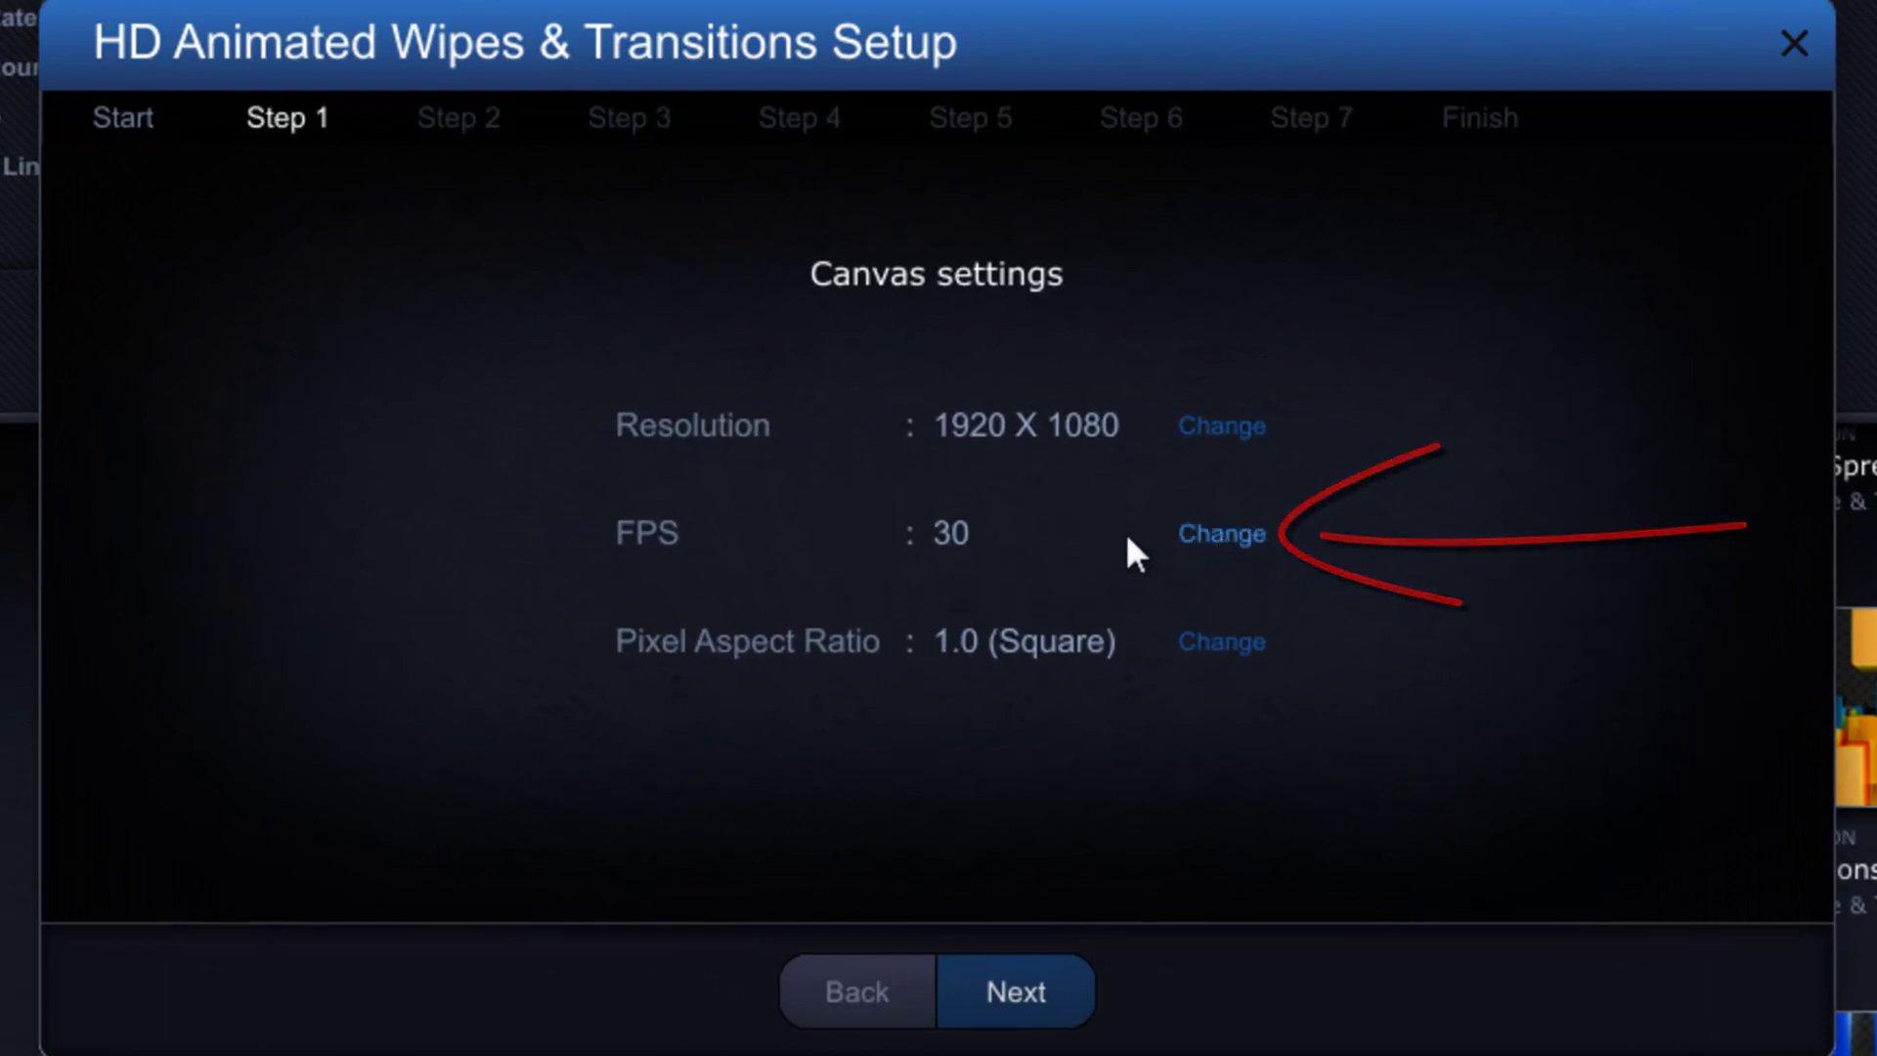
{"action": "left_click", "coordinate": [1222, 535]}
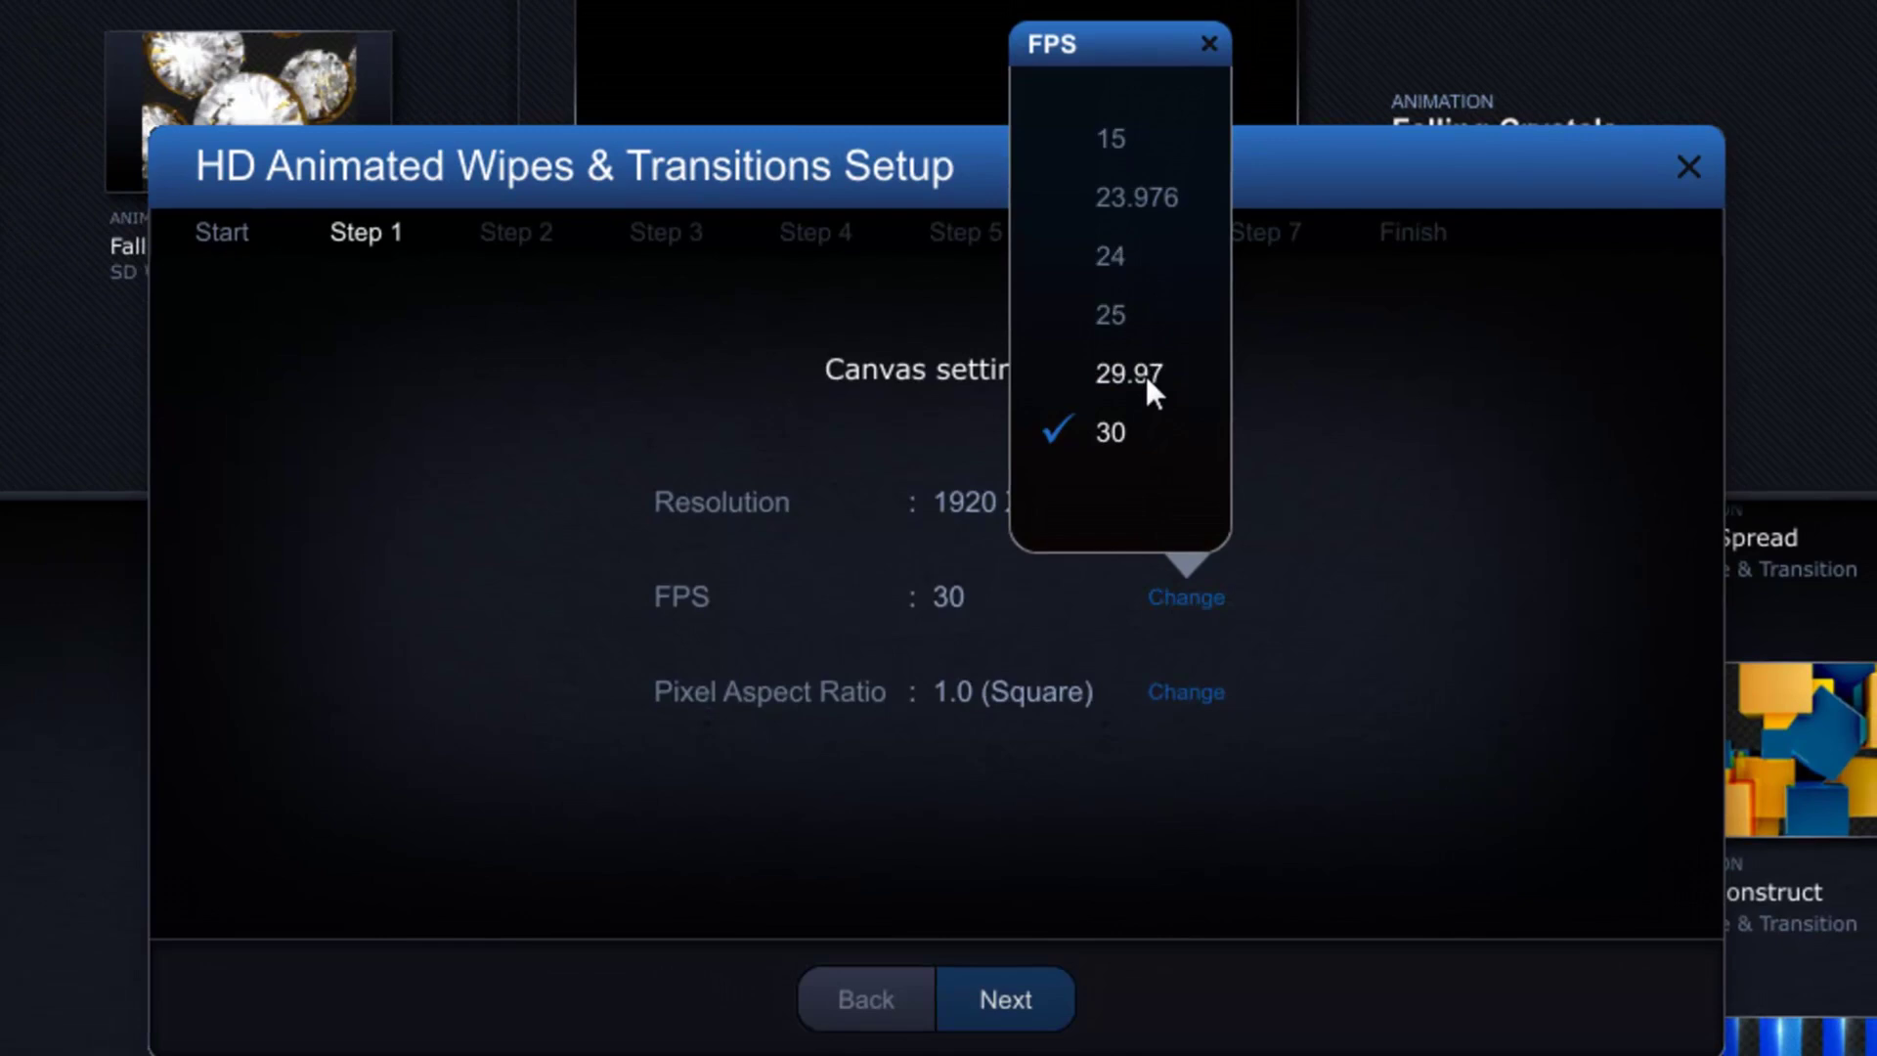
{"action": "left_click", "coordinate": [1431, 334]}
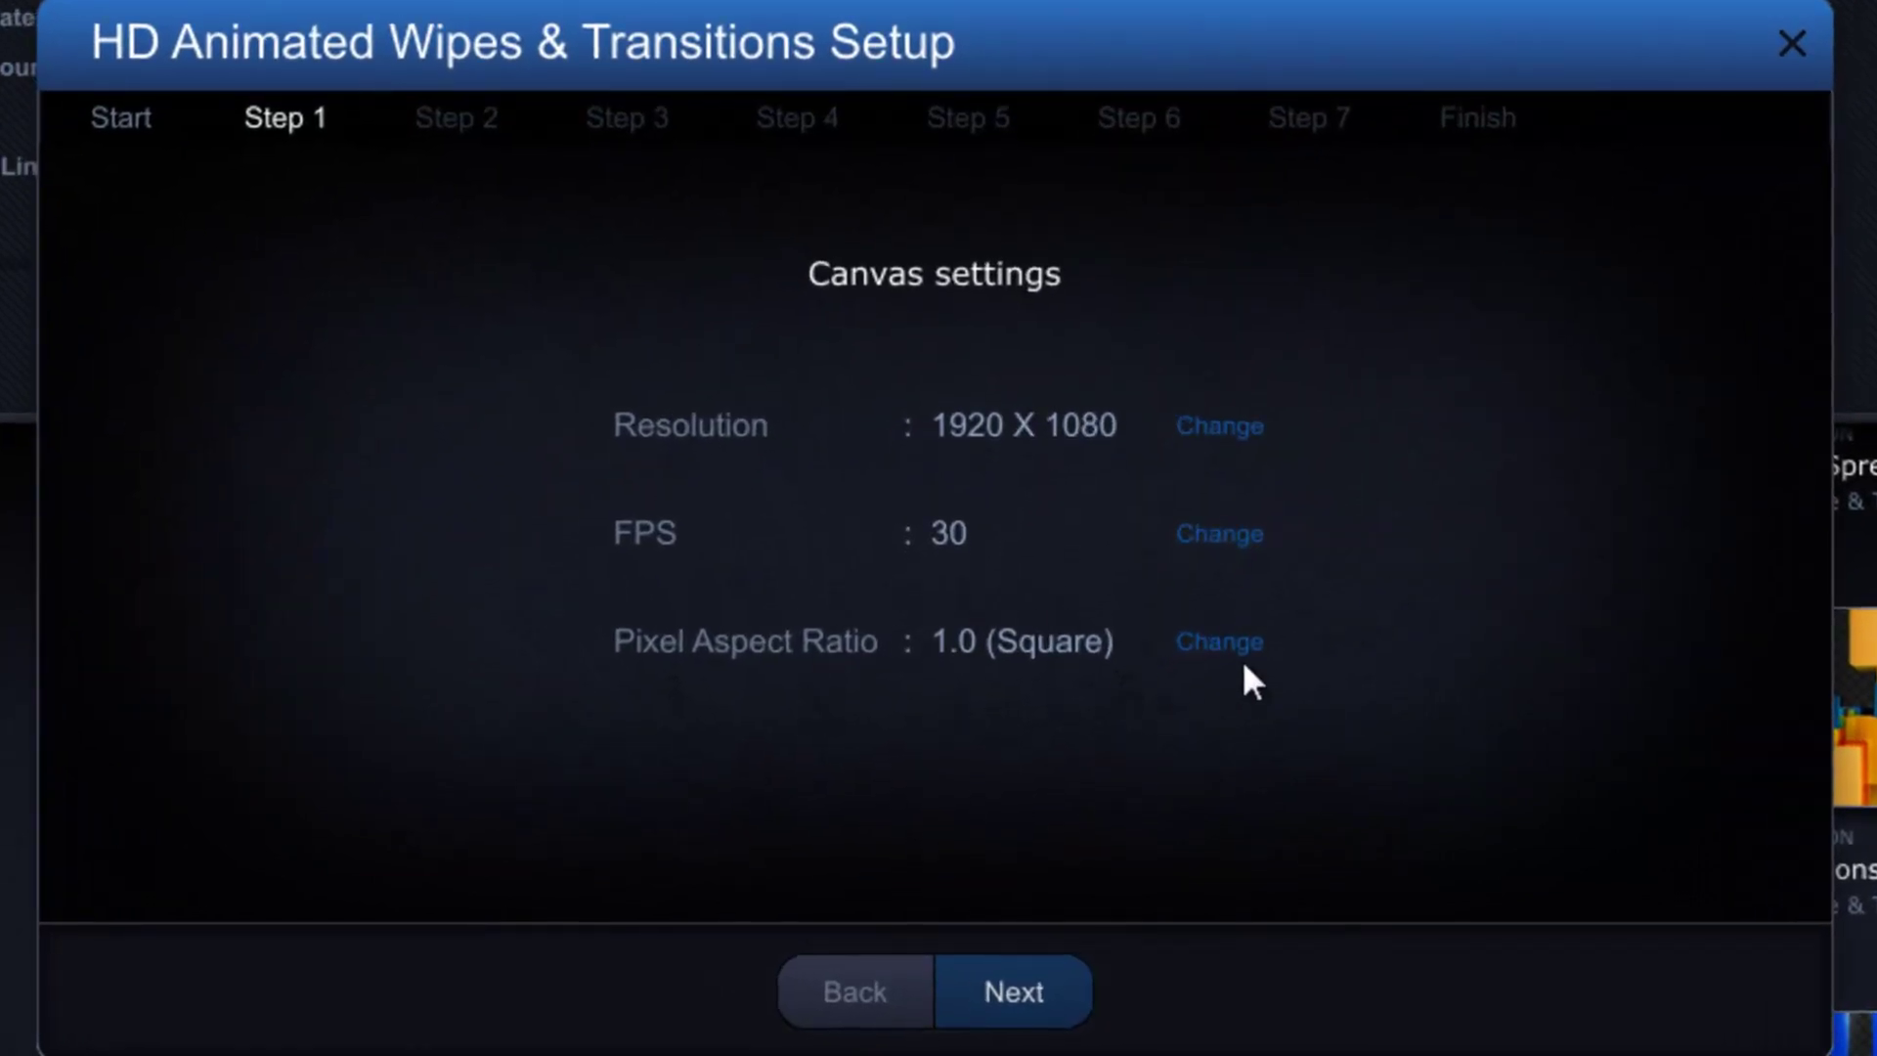
Keep Animation as the video compression type.
{"action": "left_click", "coordinate": [1016, 982]}
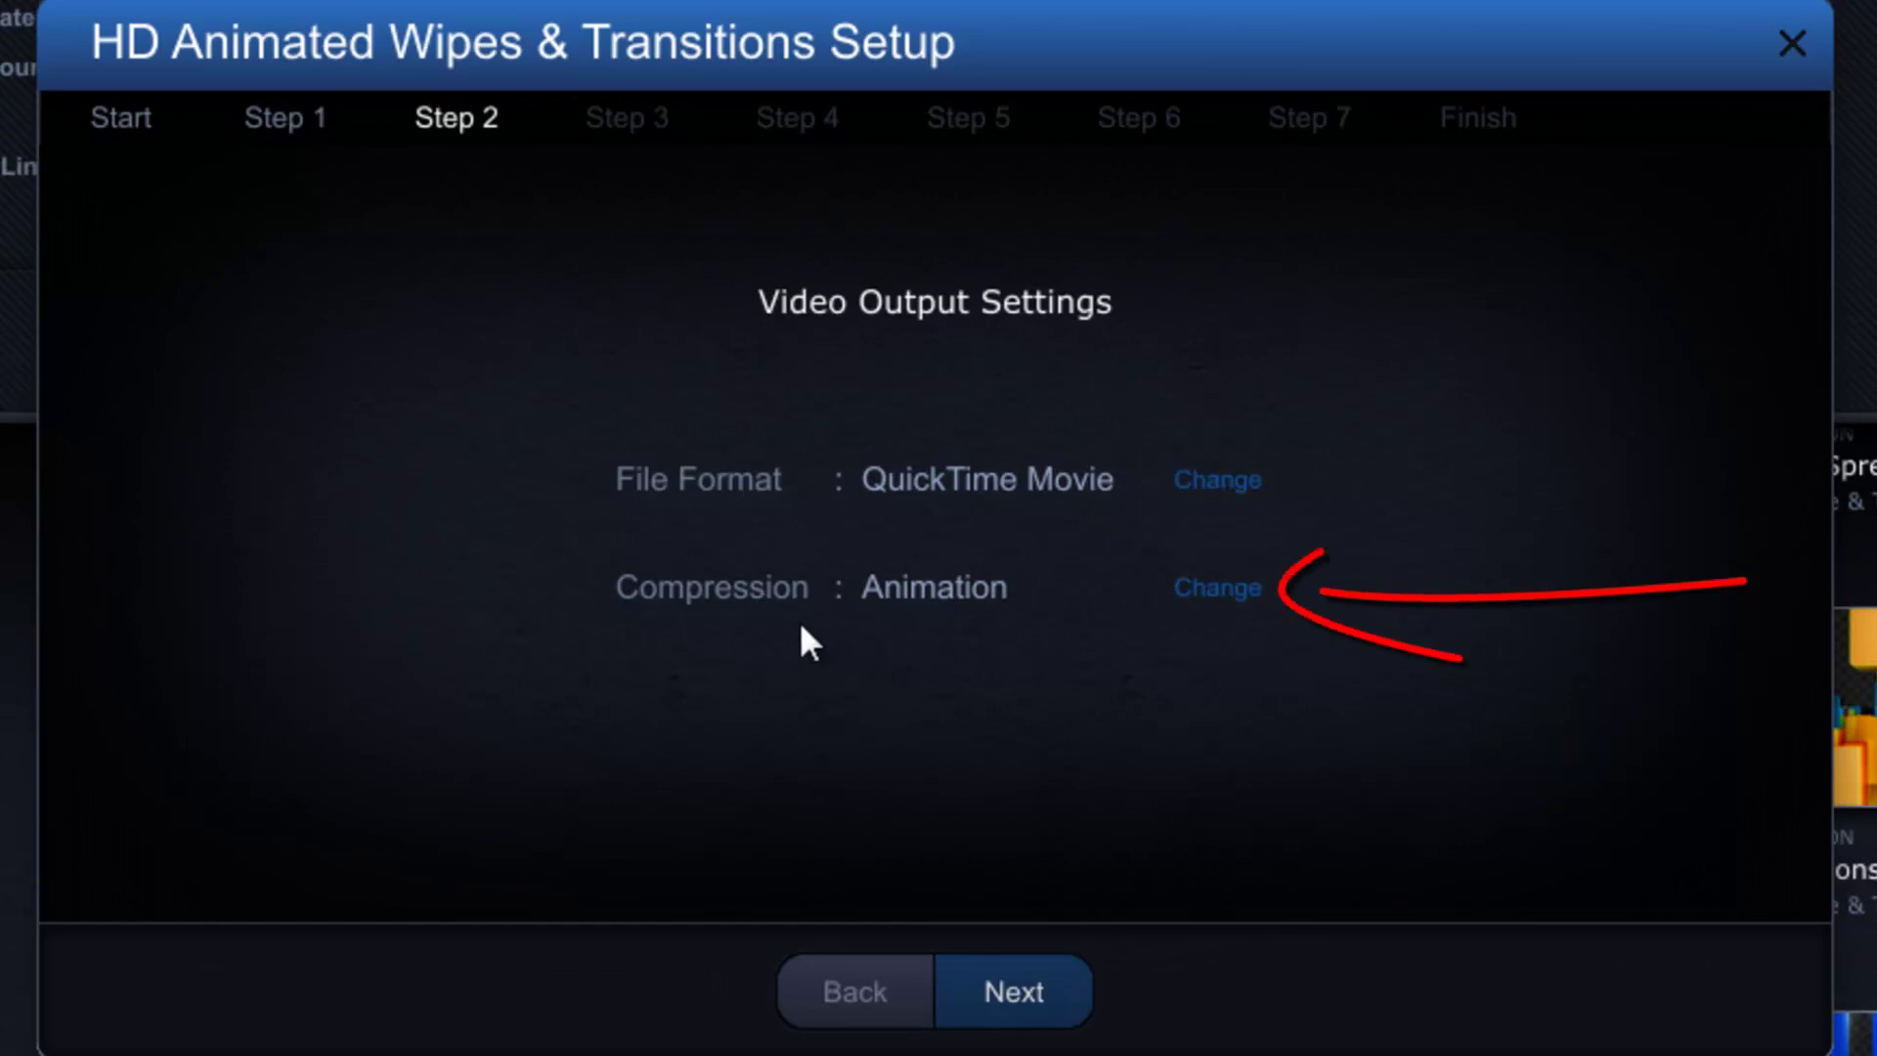
{"action": "left_click", "coordinate": [1206, 586]}
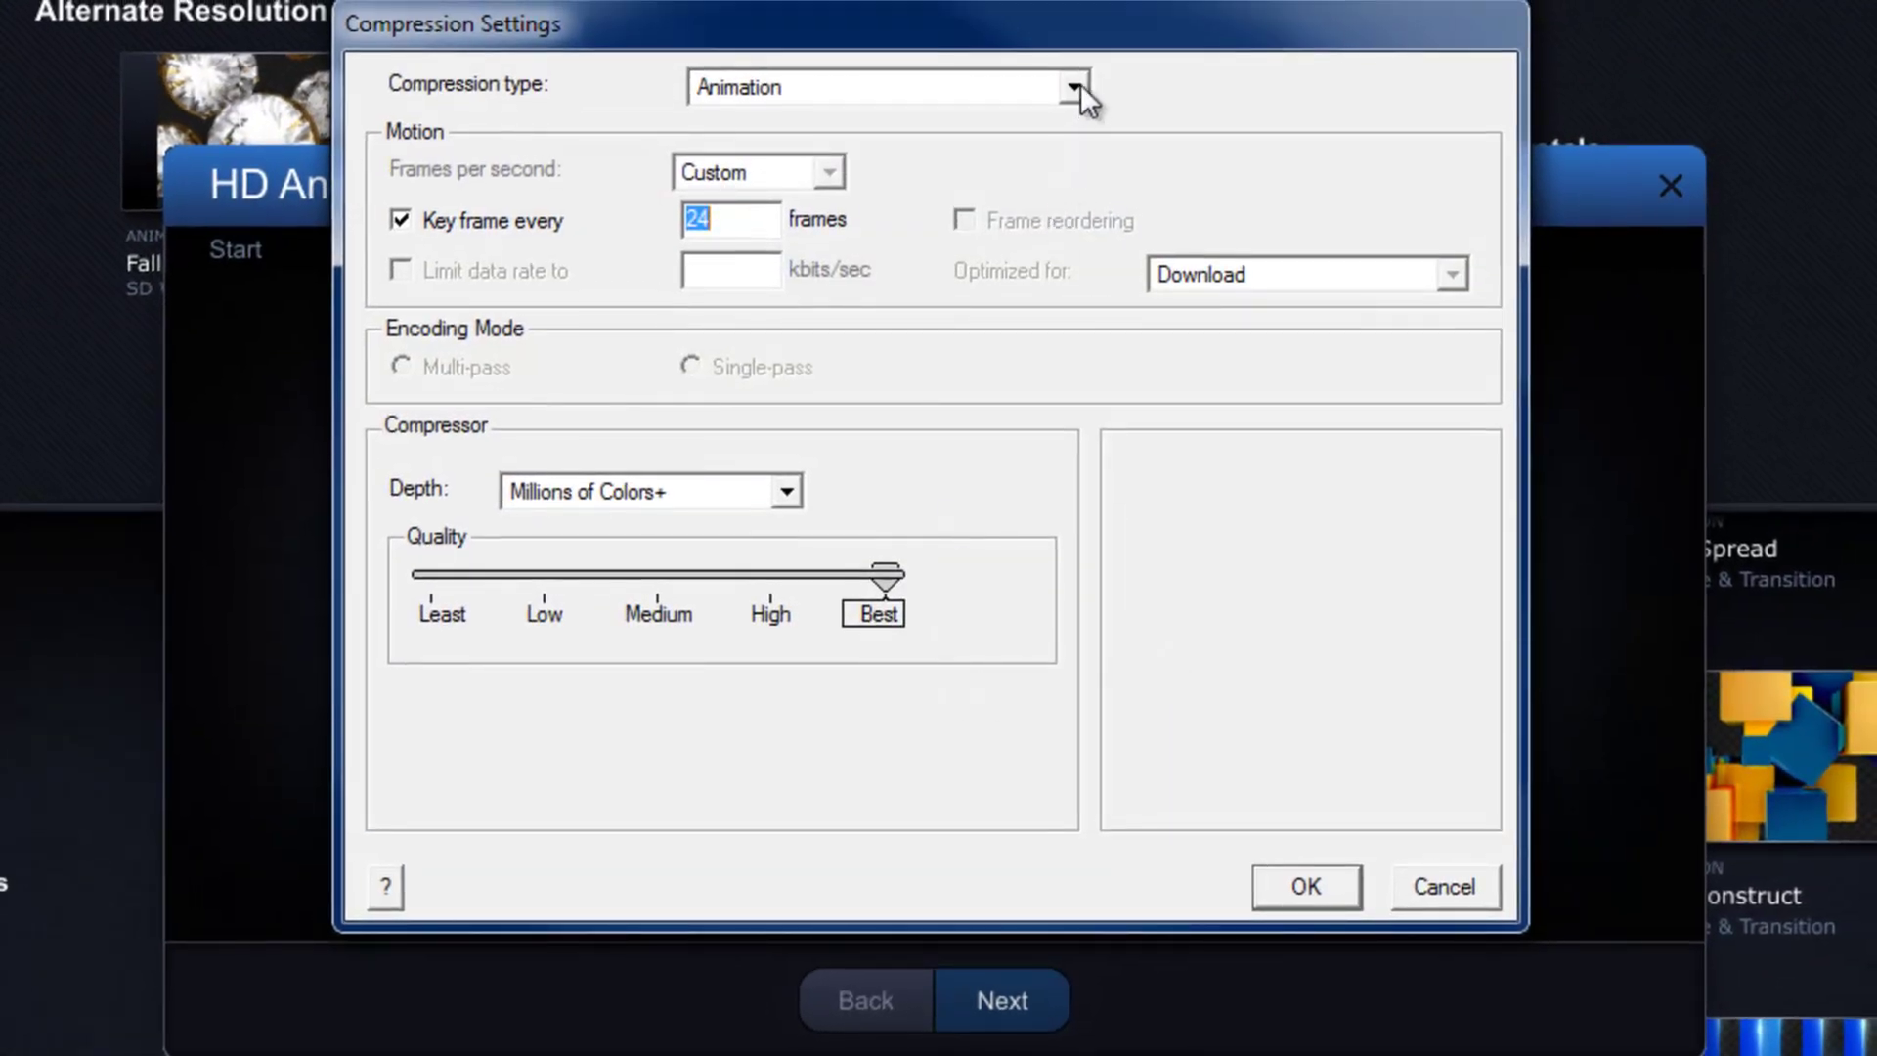
{"action": "left_click", "coordinate": [1077, 86]}
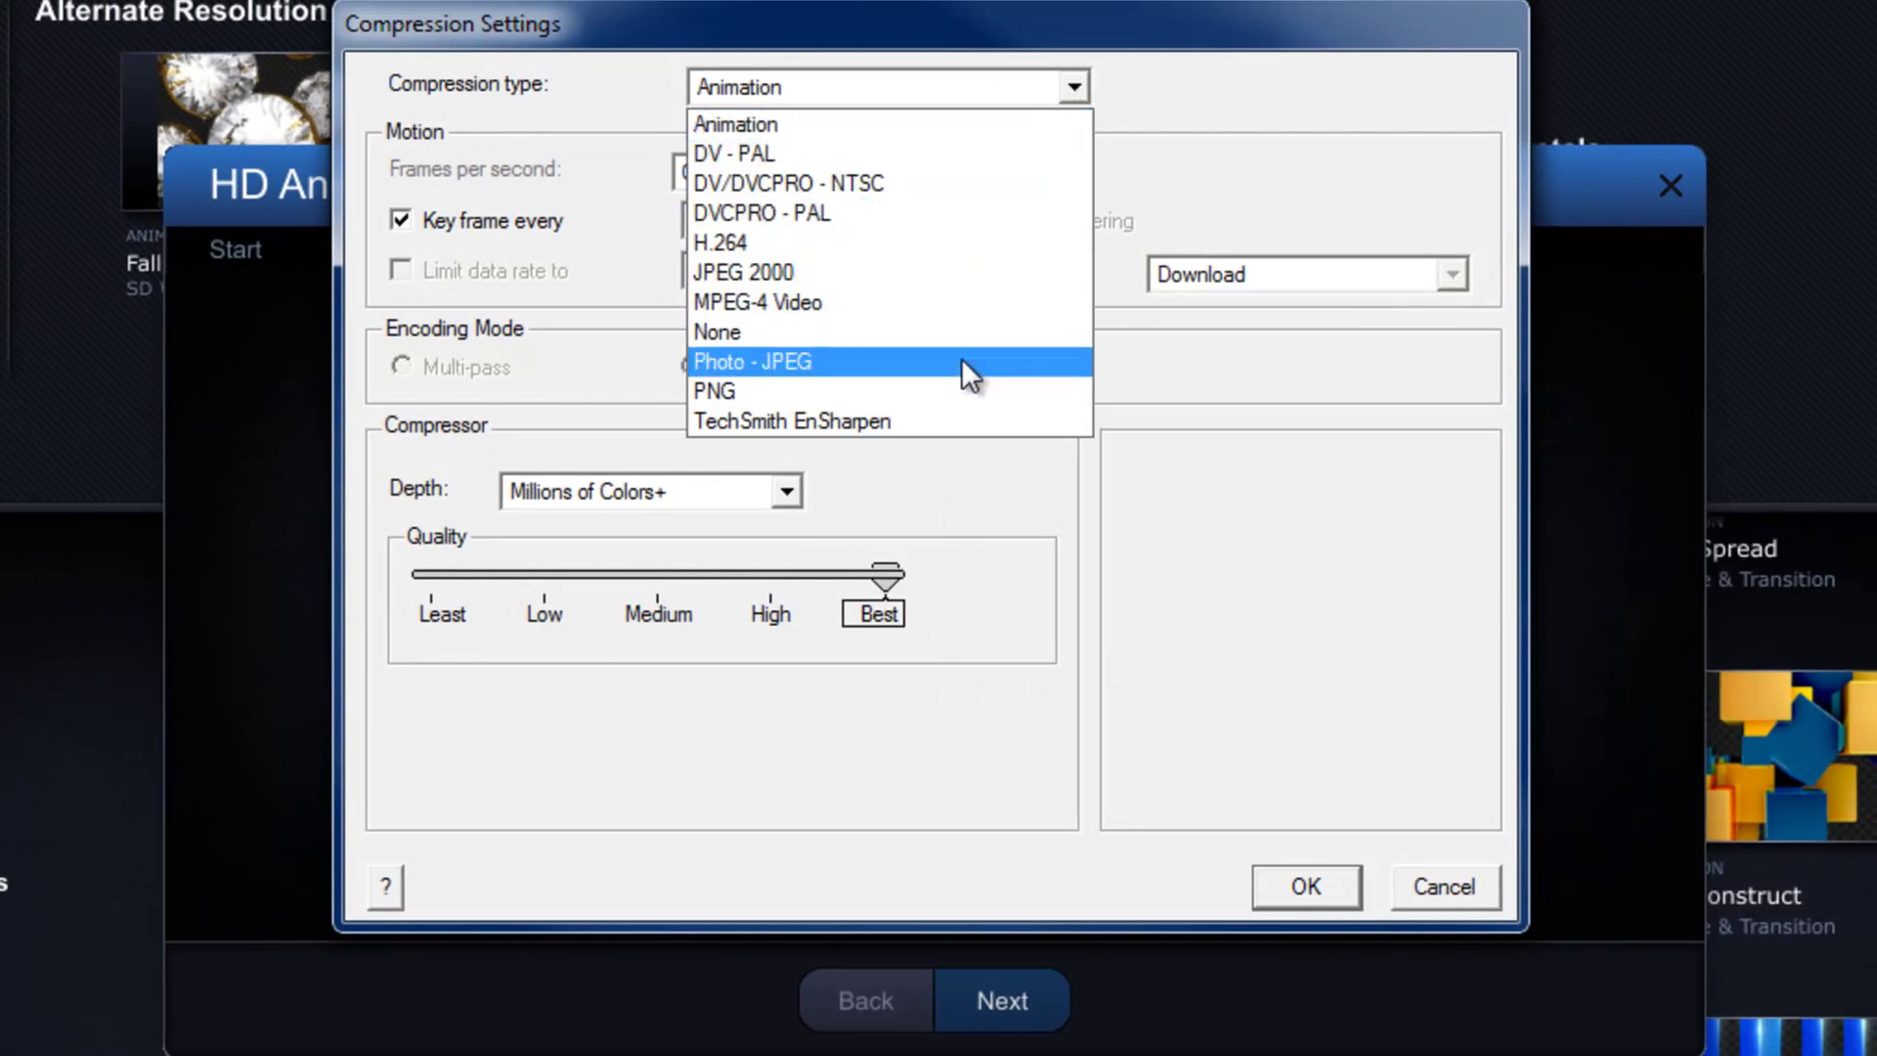
{"action": "left_click", "coordinate": [961, 124]}
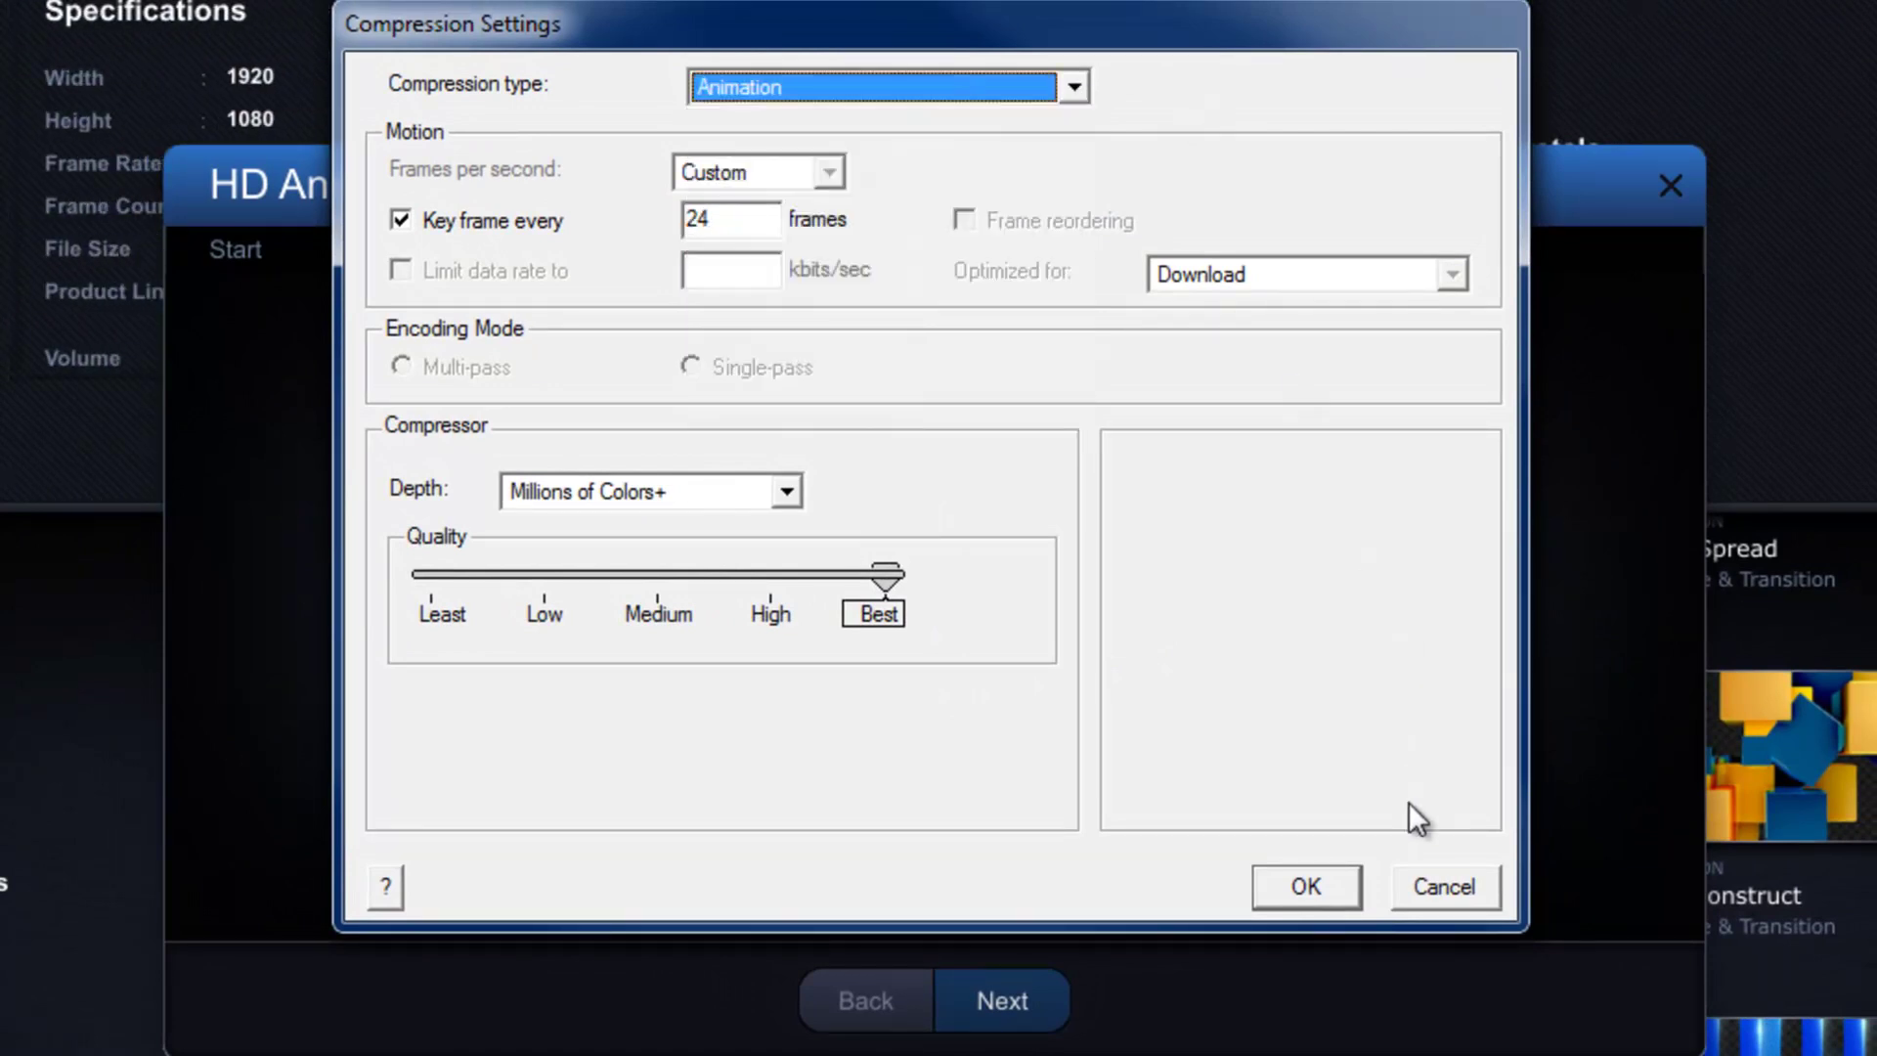
{"action": "left_click", "coordinate": [1445, 886]}
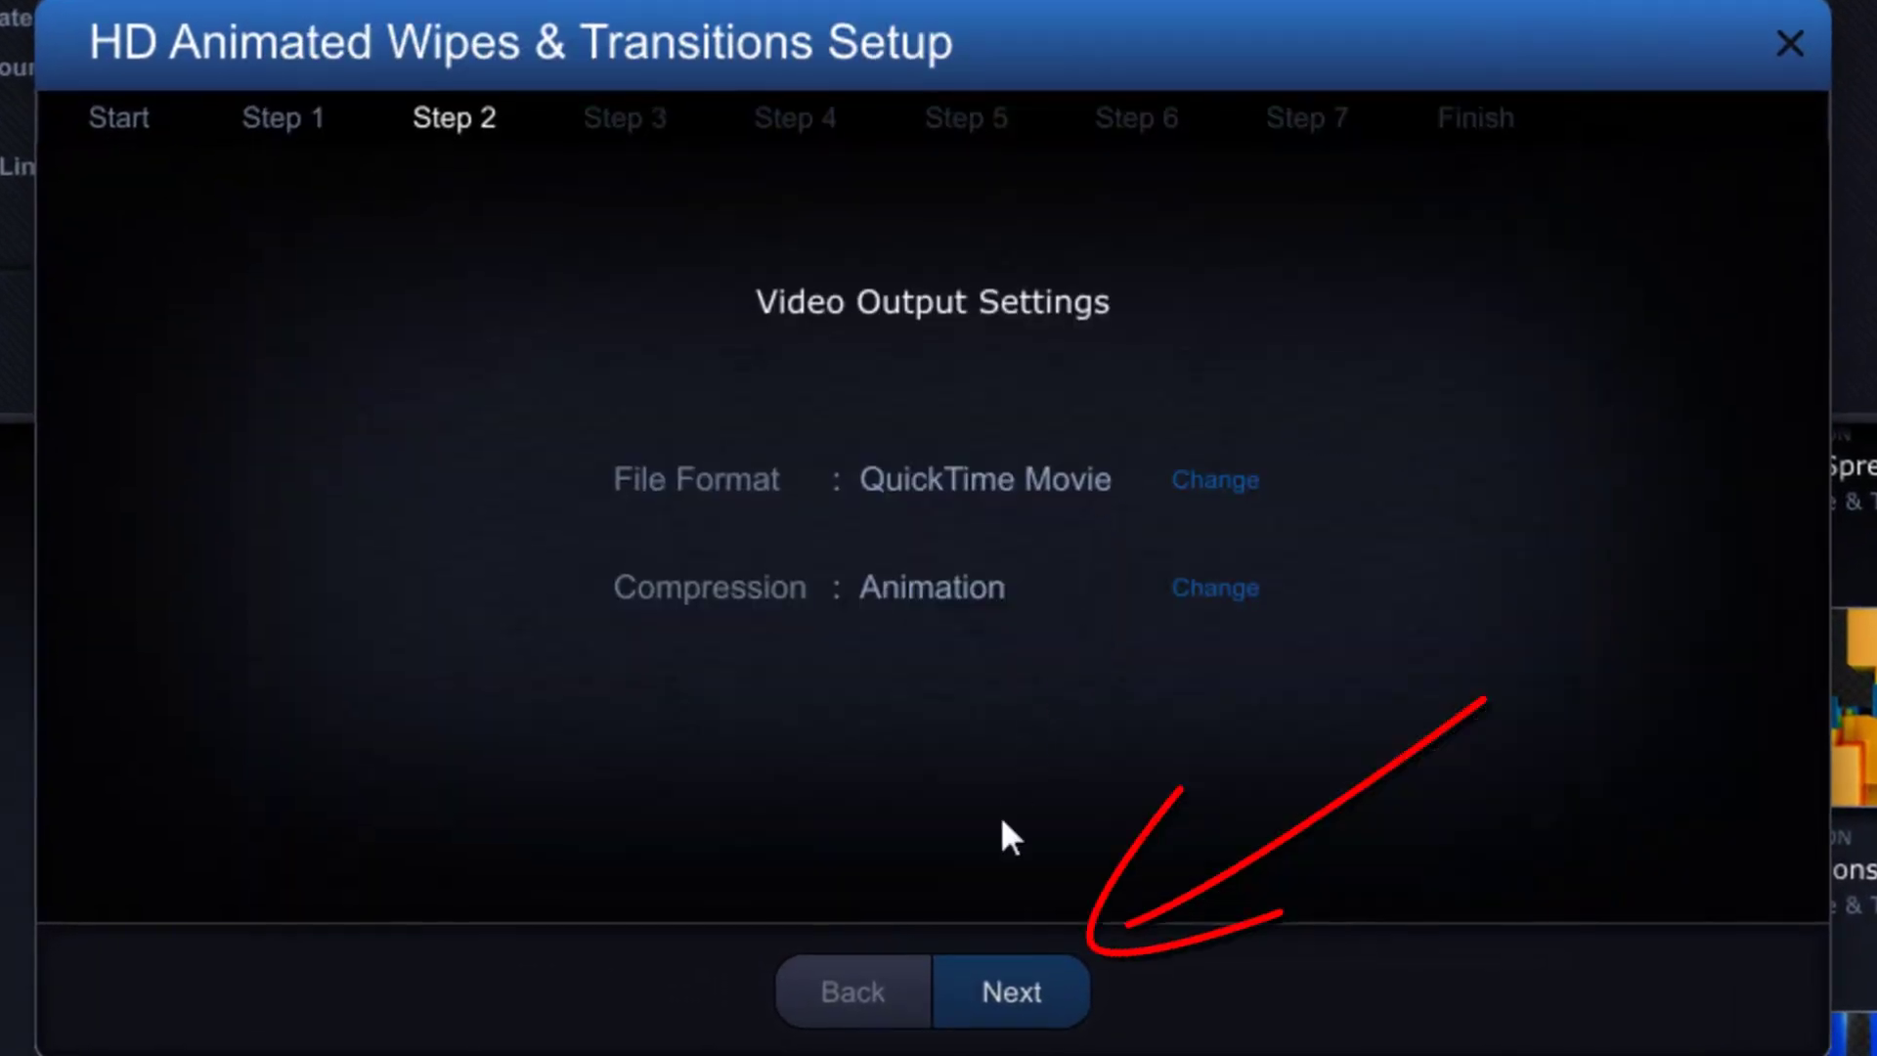
Keep Straight alpha type and progressive field order.
{"action": "left_click", "coordinate": [1020, 990]}
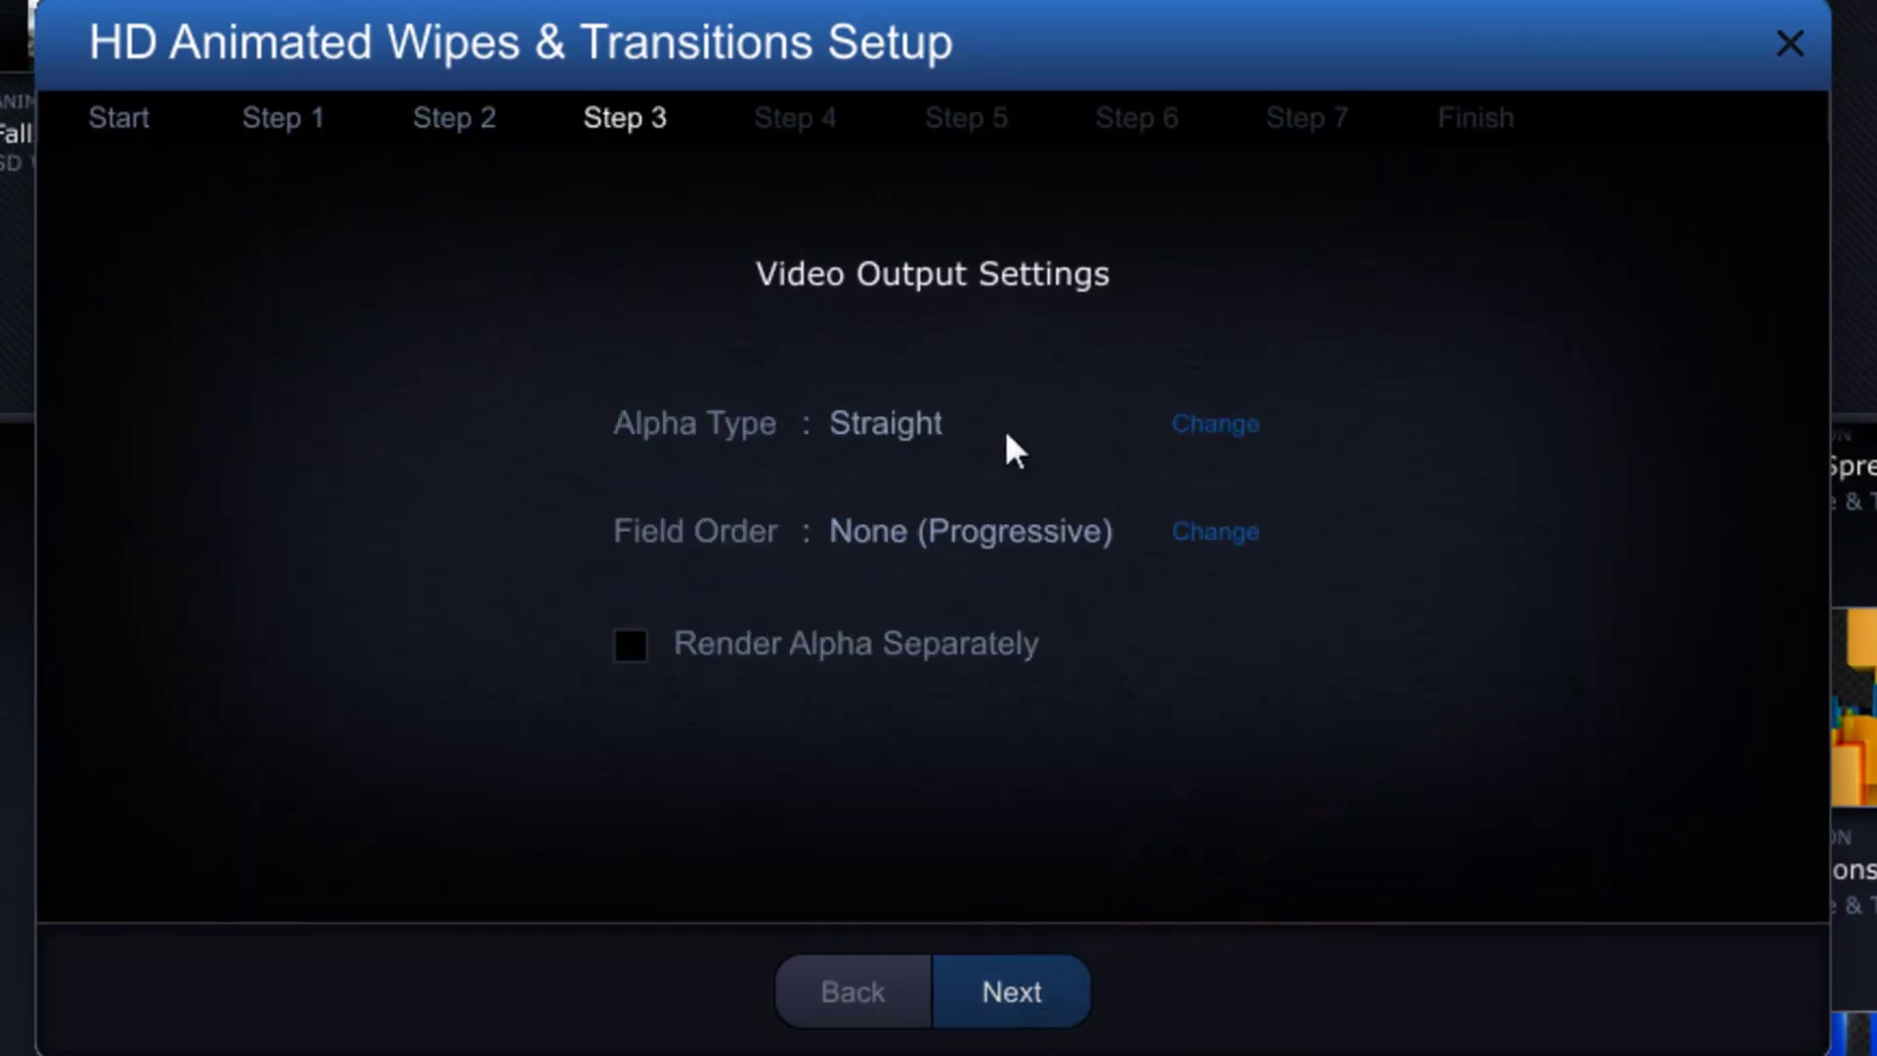
{"action": "left_click", "coordinate": [1216, 424]}
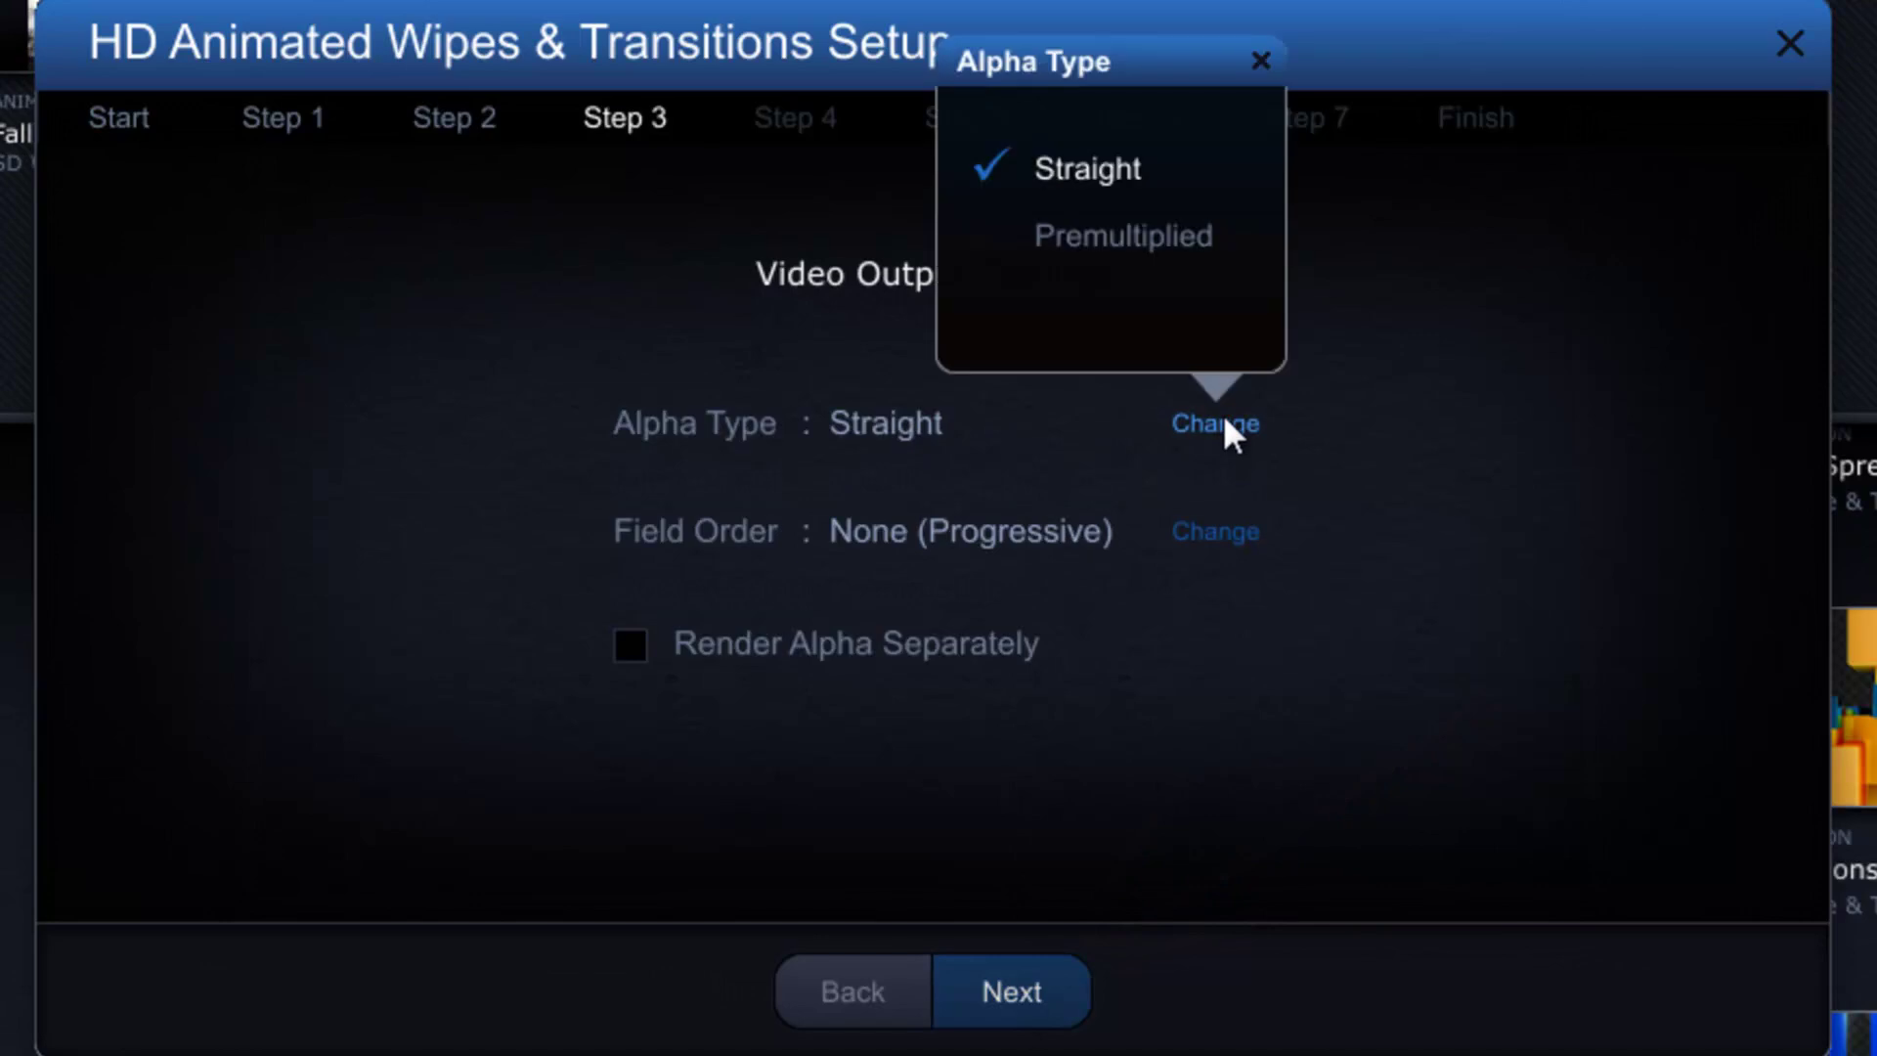
{"action": "left_click", "coordinate": [1415, 430]}
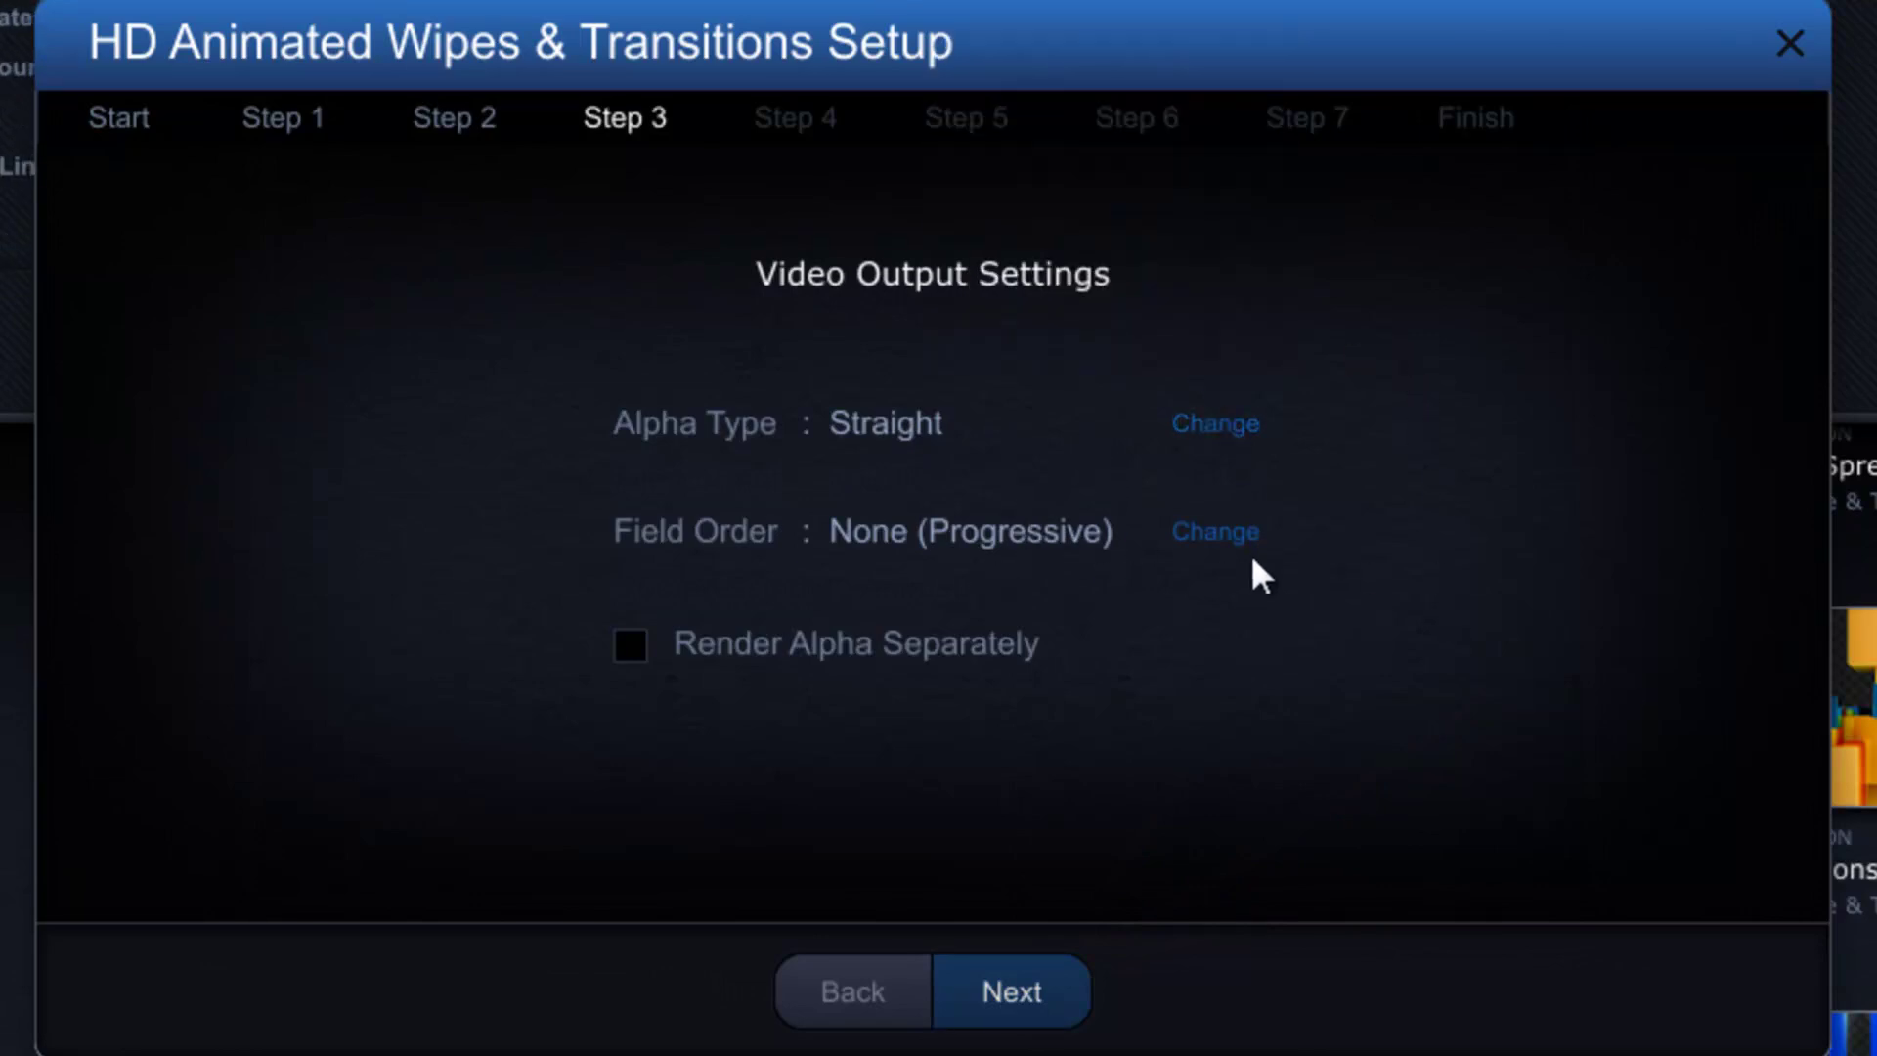
{"action": "left_click", "coordinate": [1212, 534]}
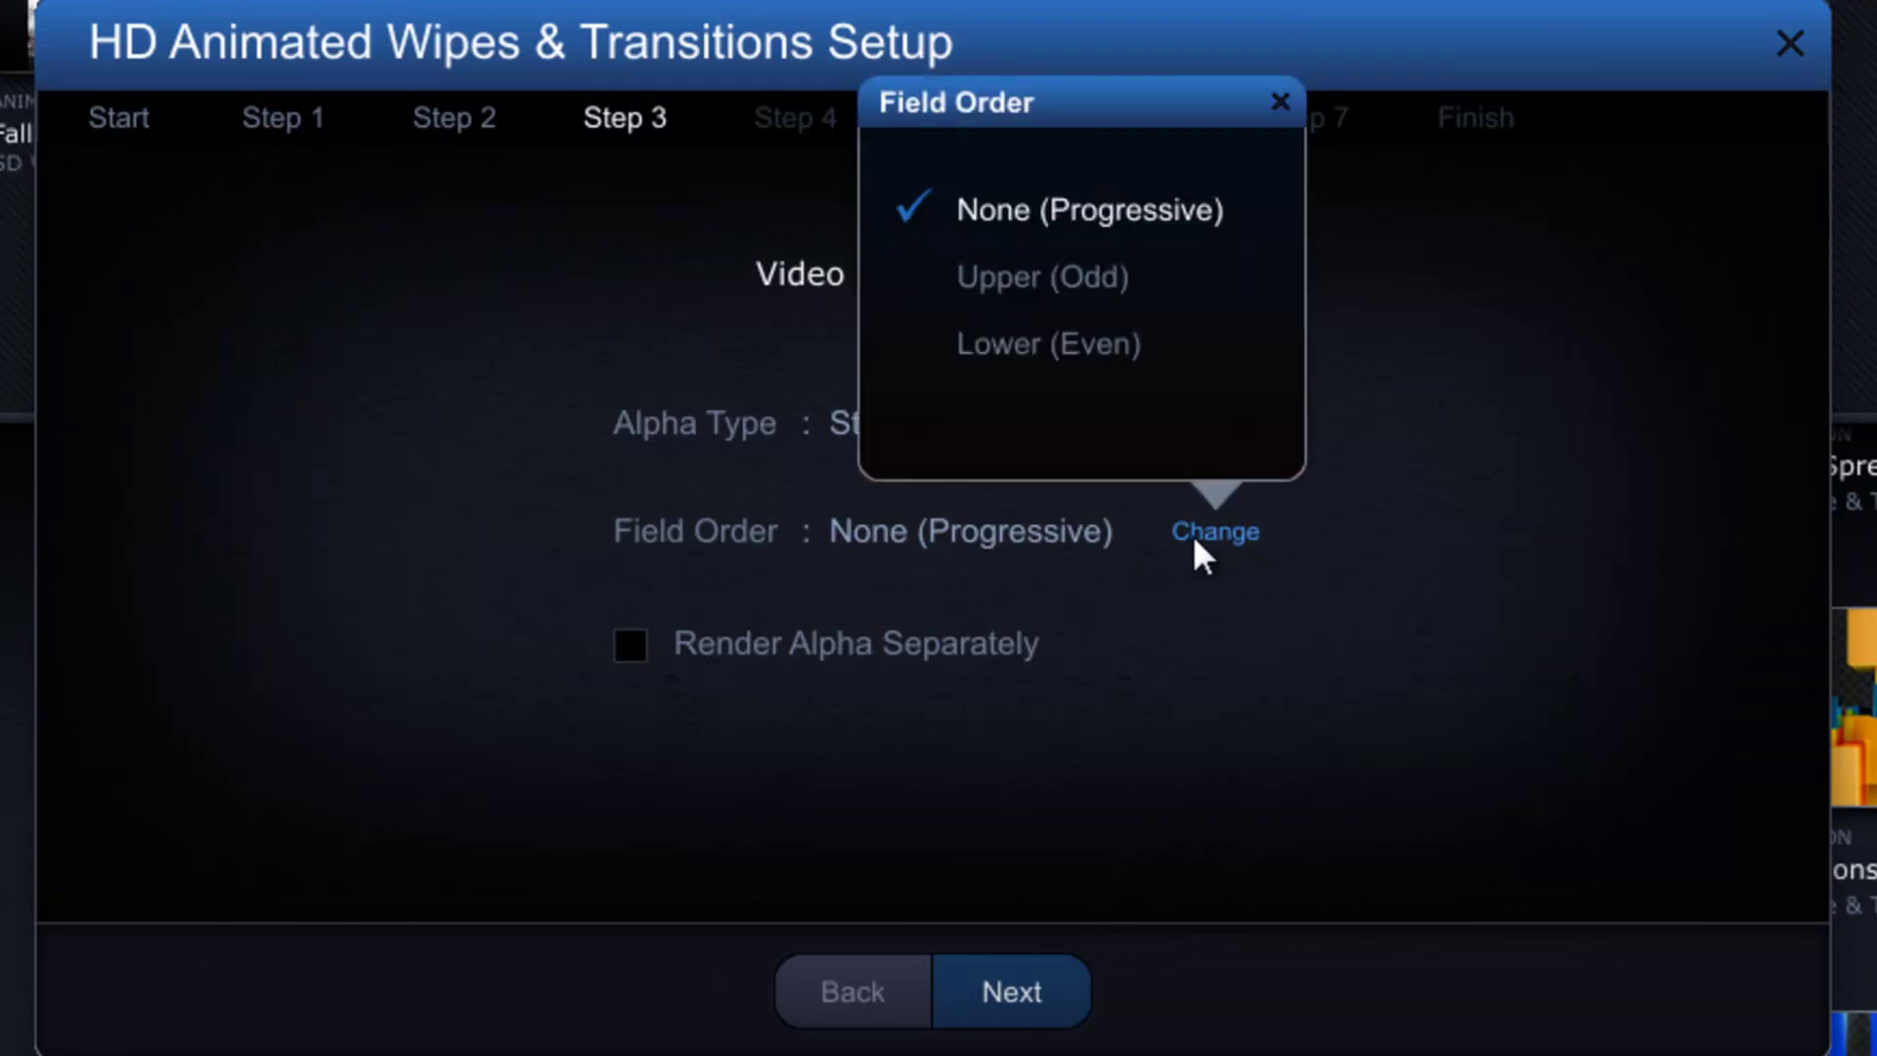
{"action": "left_click", "coordinate": [1656, 422]}
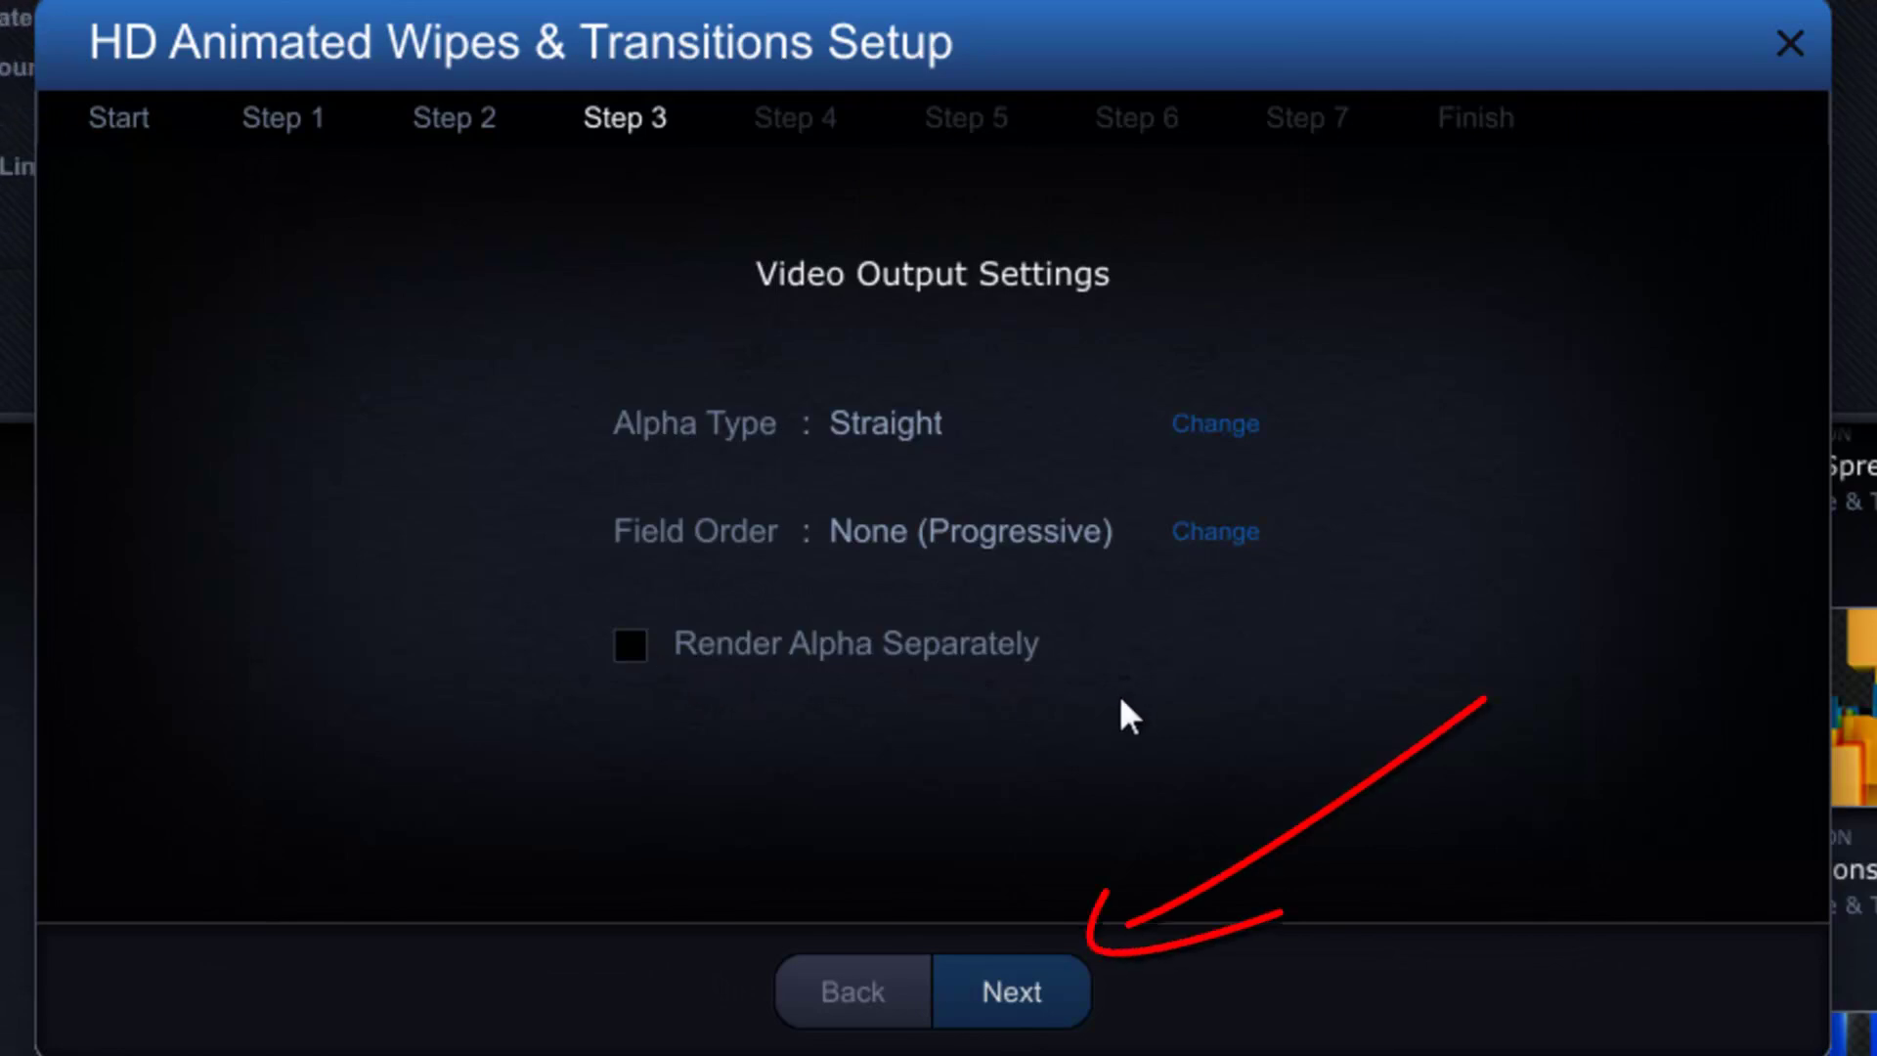
Keep the audio track embedded with video in Wav format.
{"action": "left_click", "coordinate": [1023, 1000]}
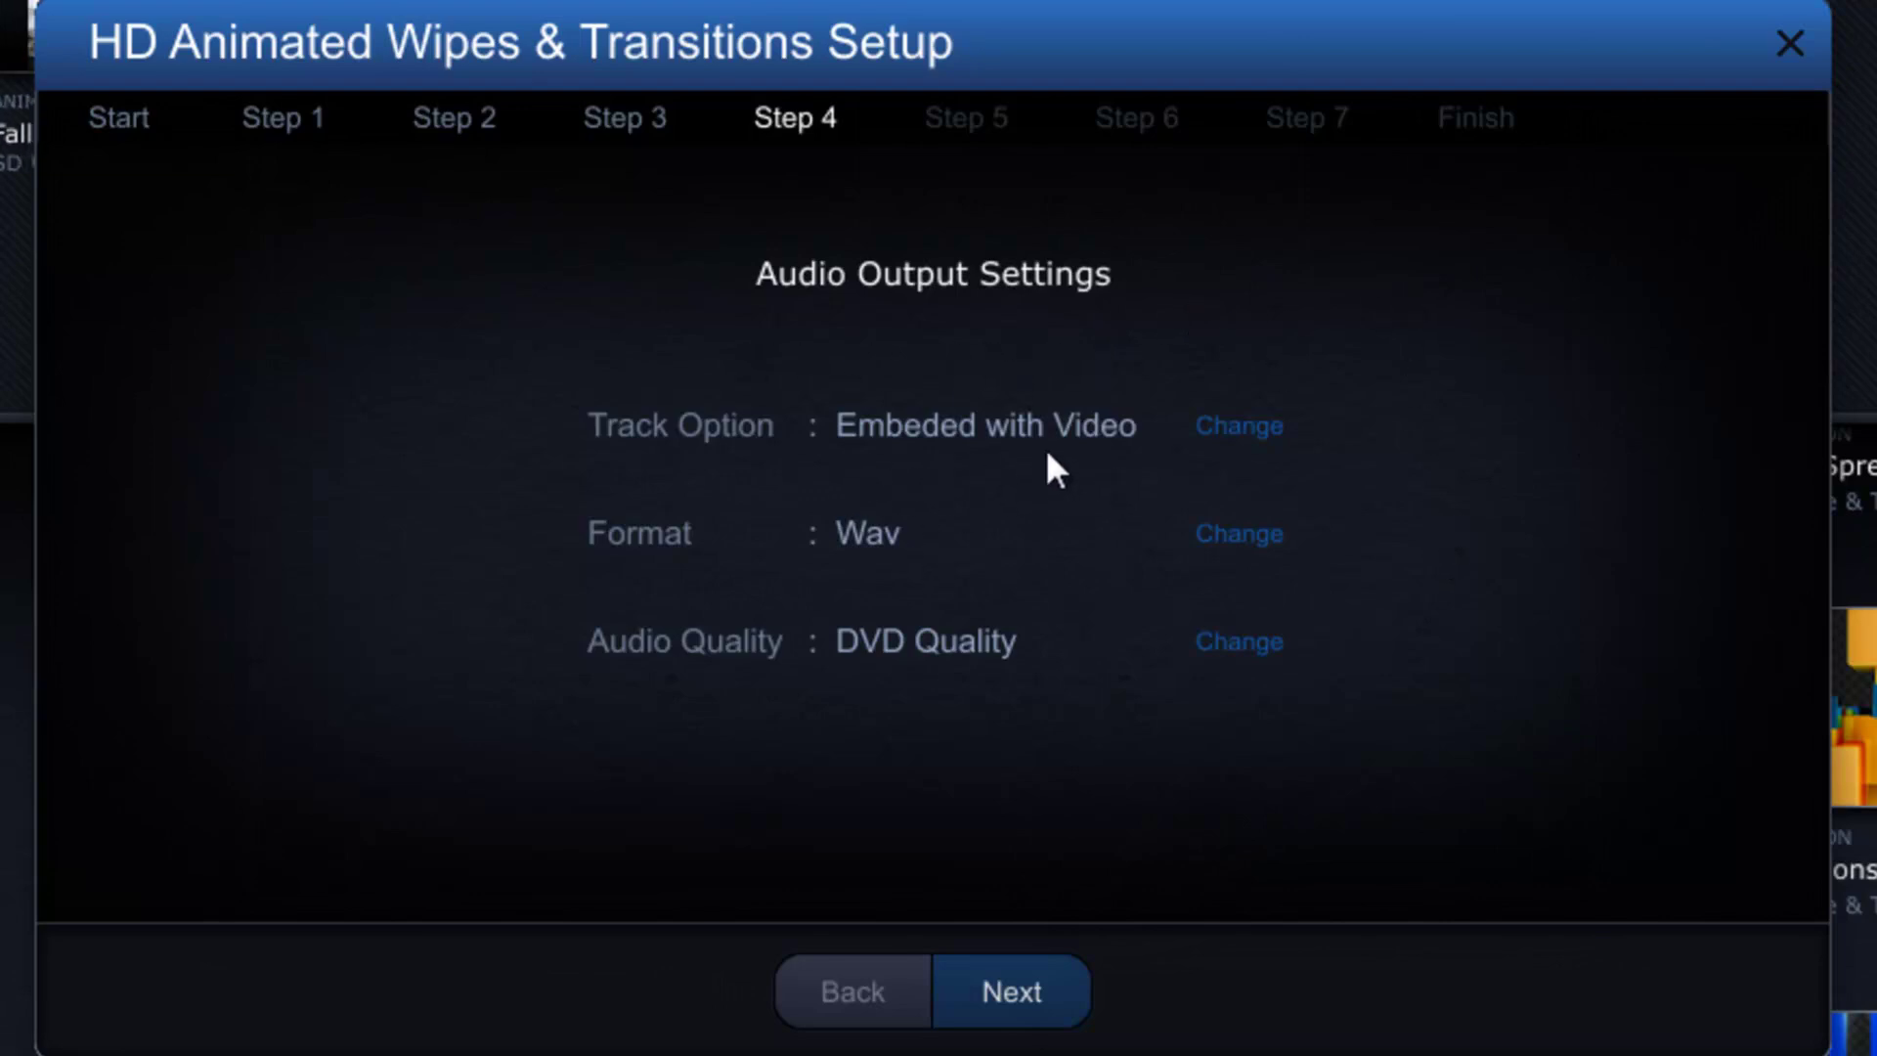
{"action": "left_click", "coordinate": [1236, 428]}
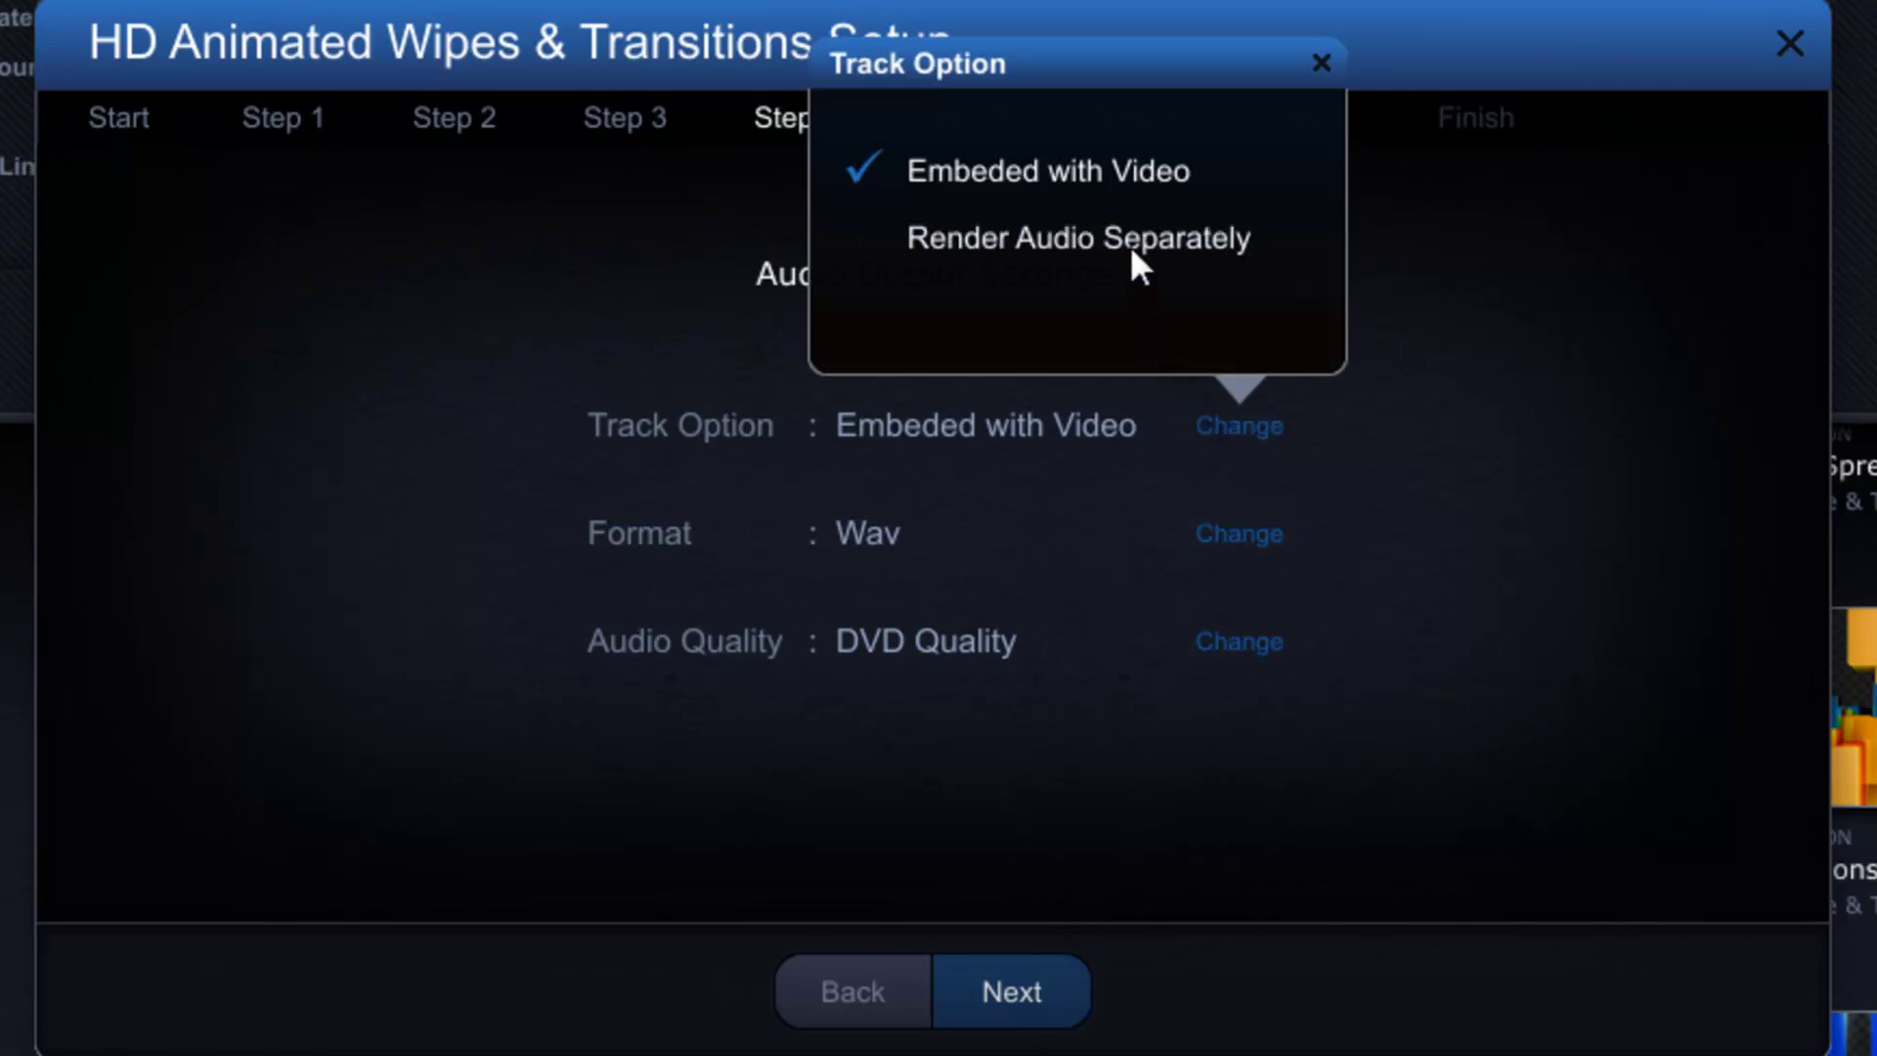
{"action": "left_click", "coordinate": [1513, 422]}
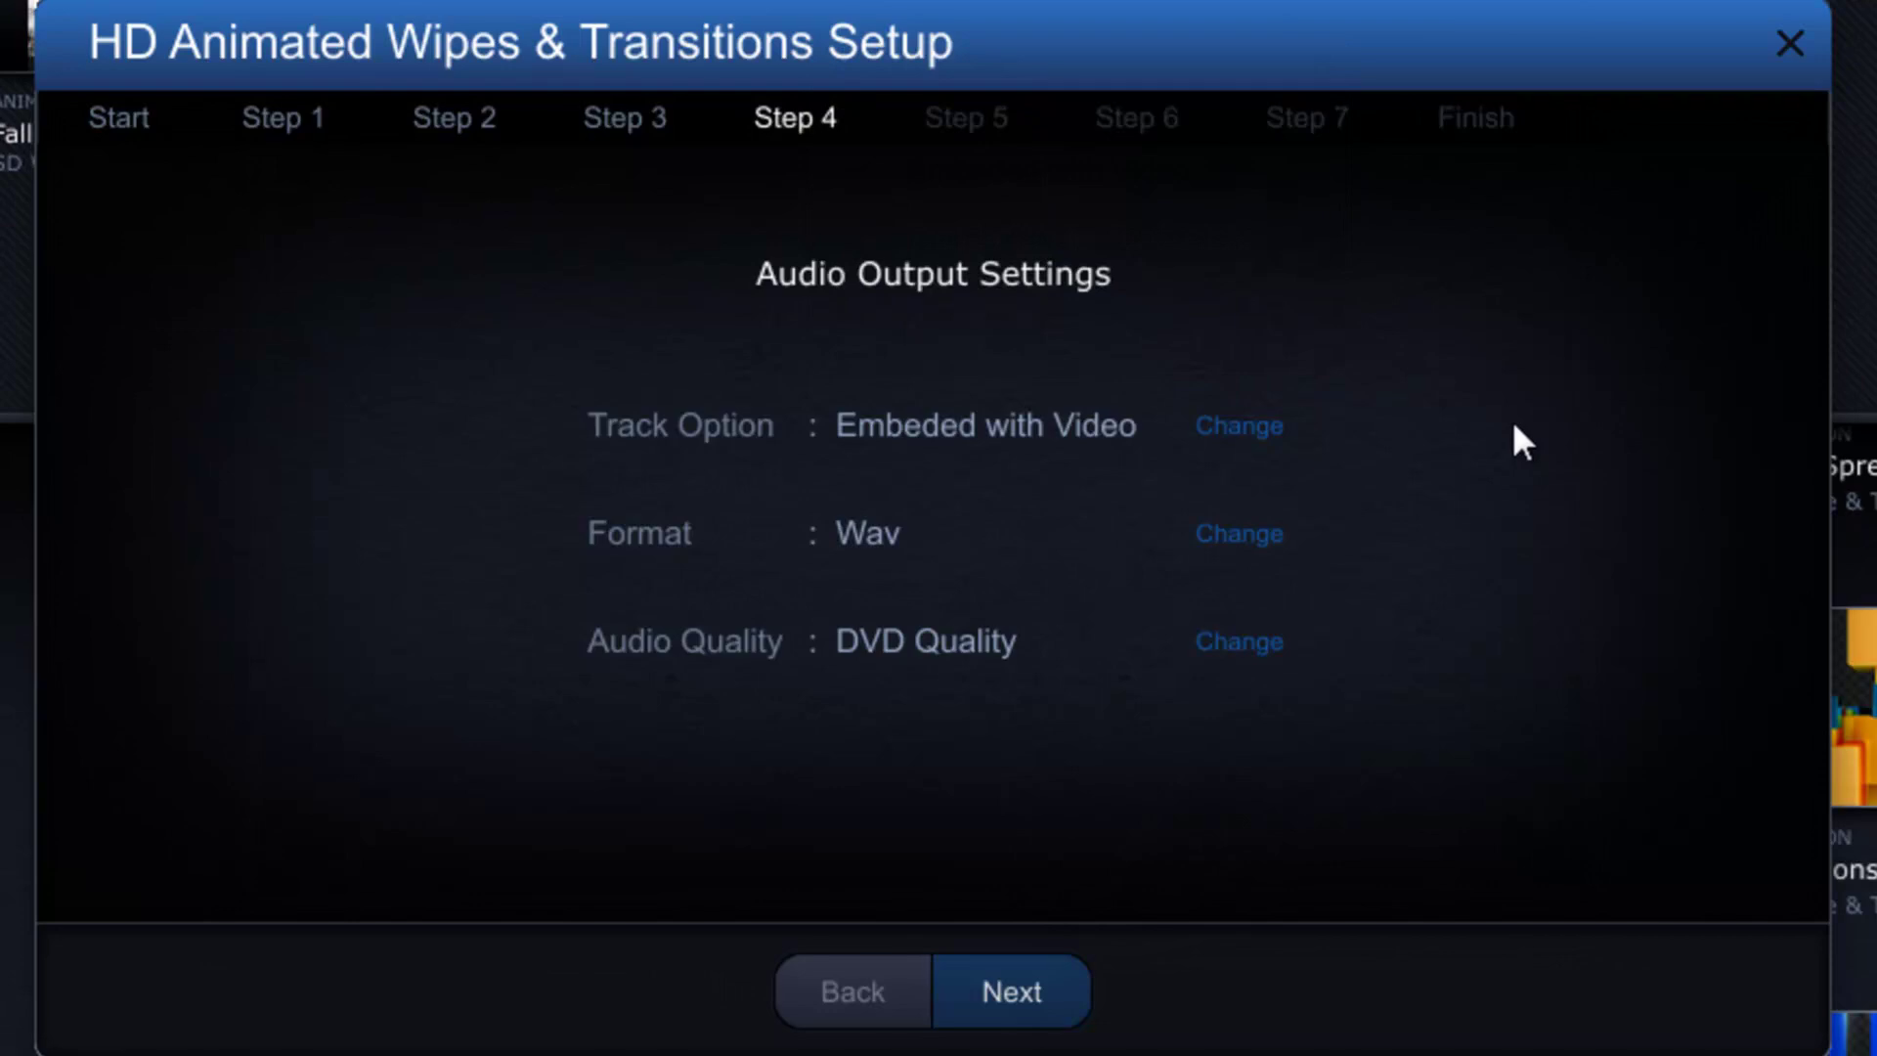
{"action": "left_click", "coordinate": [1232, 533]}
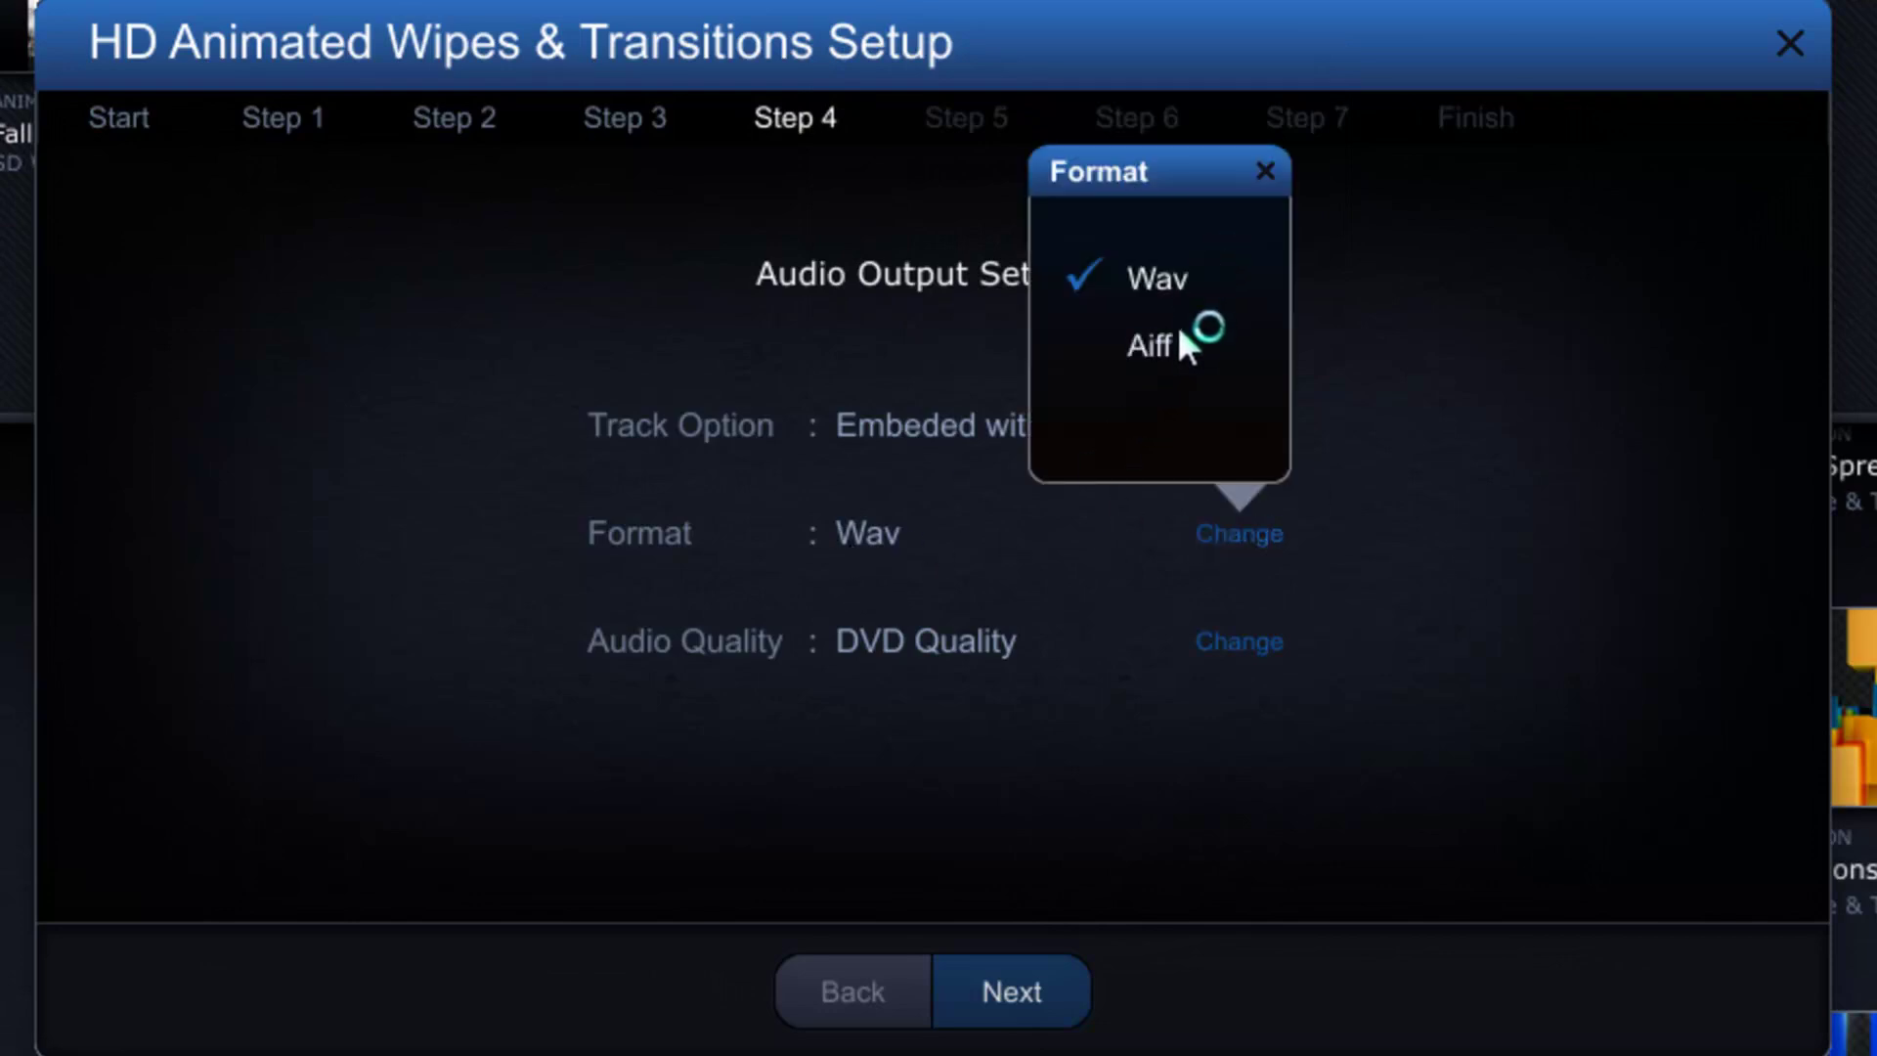
{"action": "left_click", "coordinate": [1477, 445]}
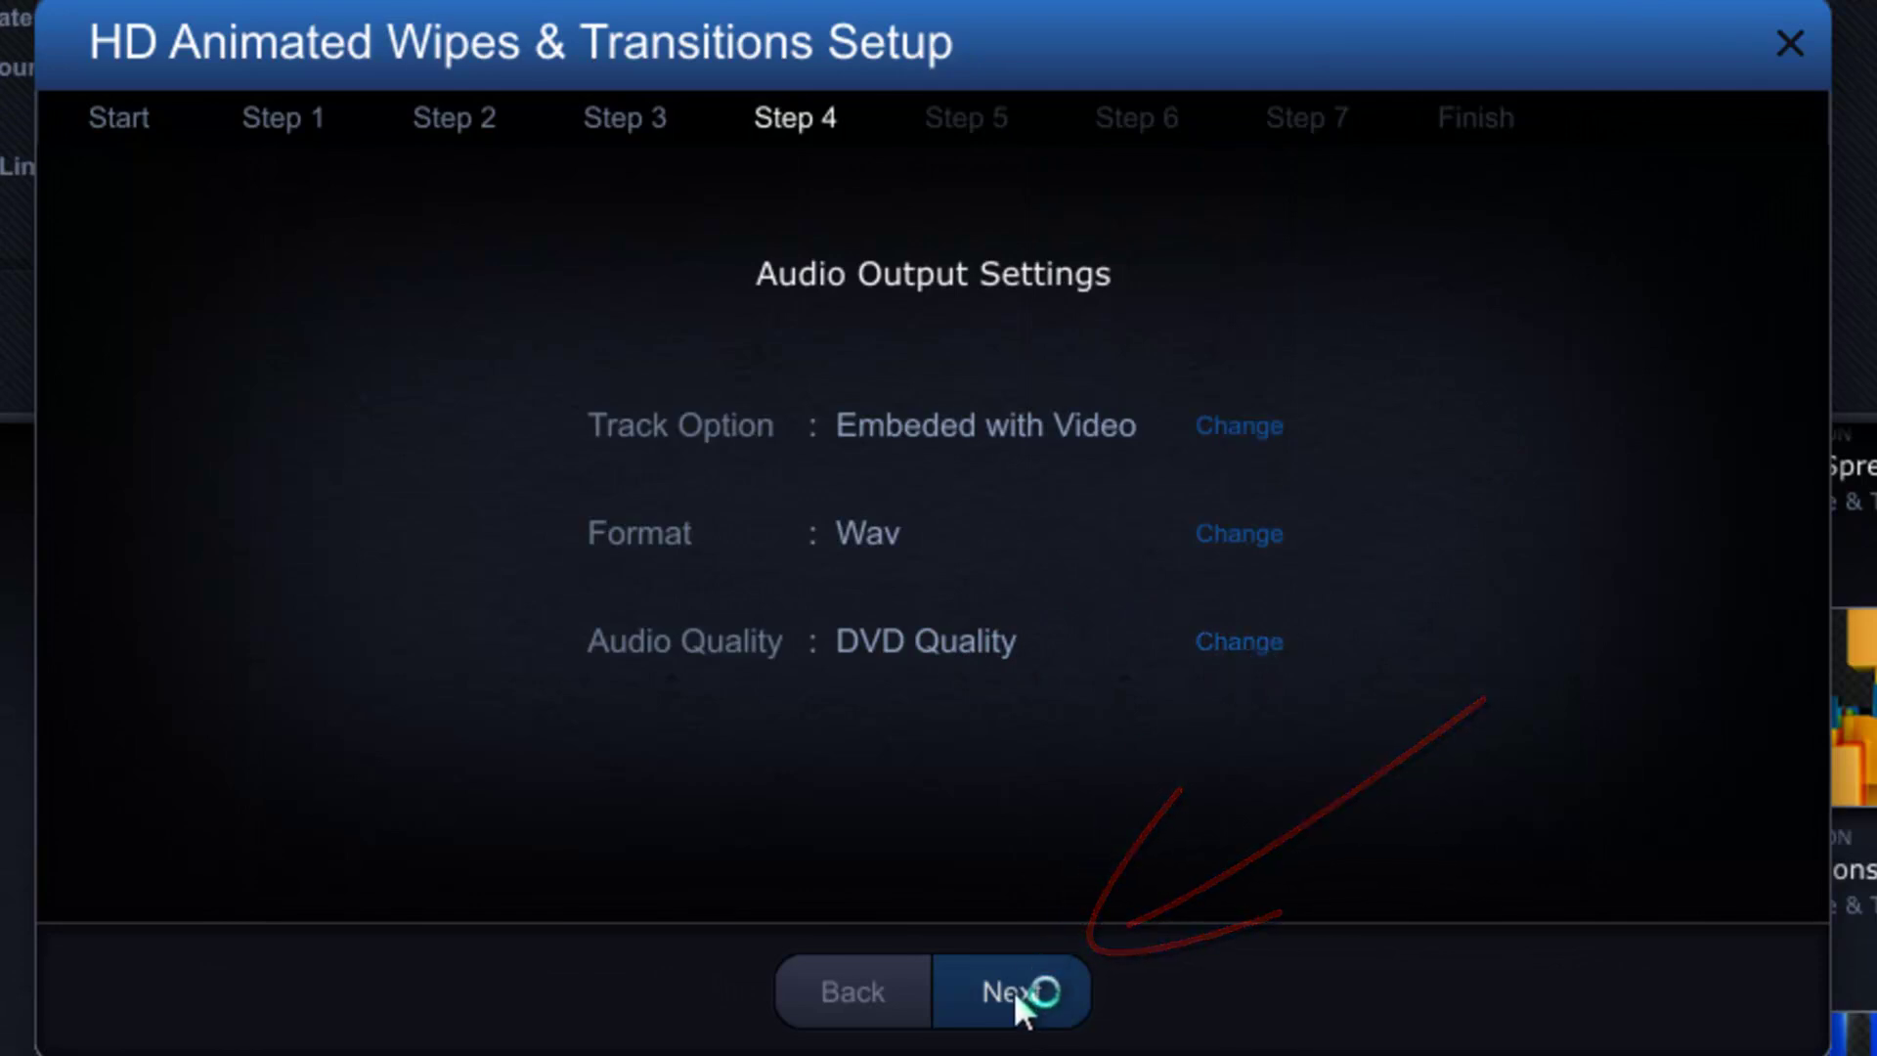
{"action": "left_click", "coordinate": [1014, 989]}
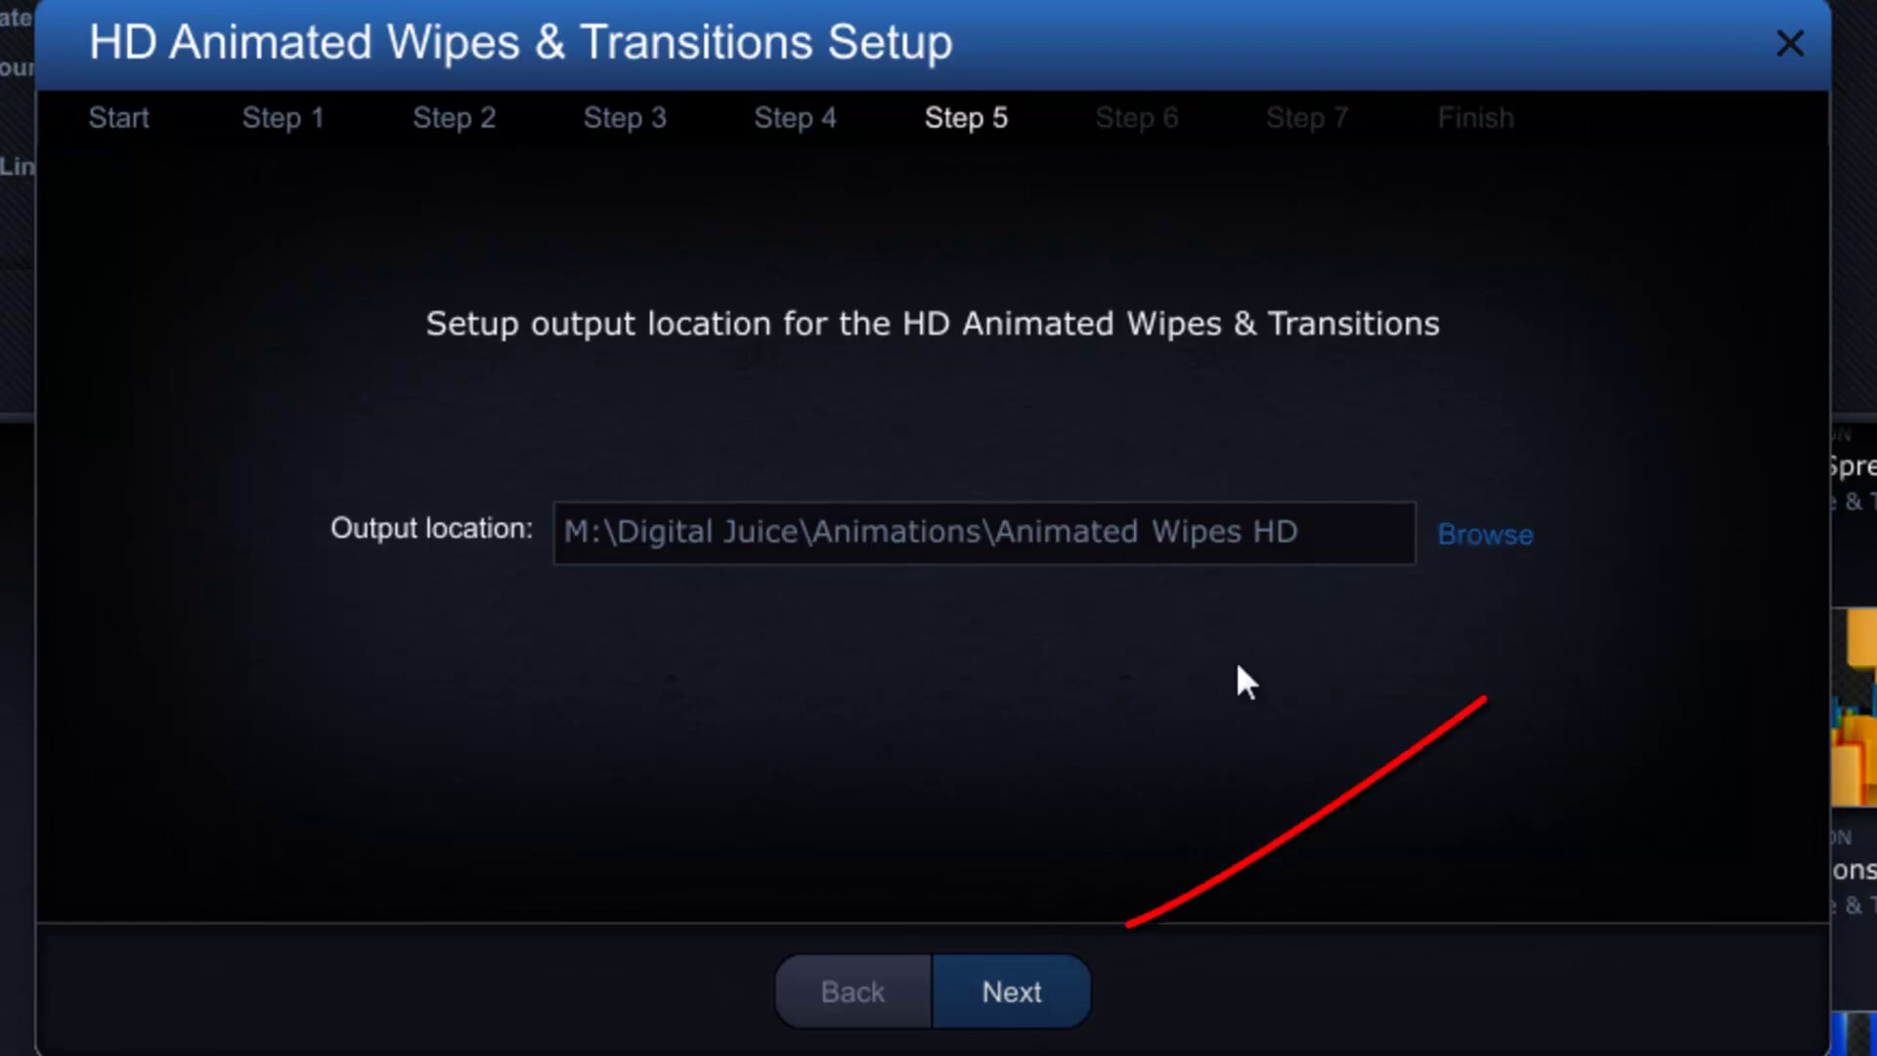
Keep the default preset name, choose Yes (Recommended) to auto-apply, and finish the wizard.
{"action": "left_click", "coordinate": [1006, 982]}
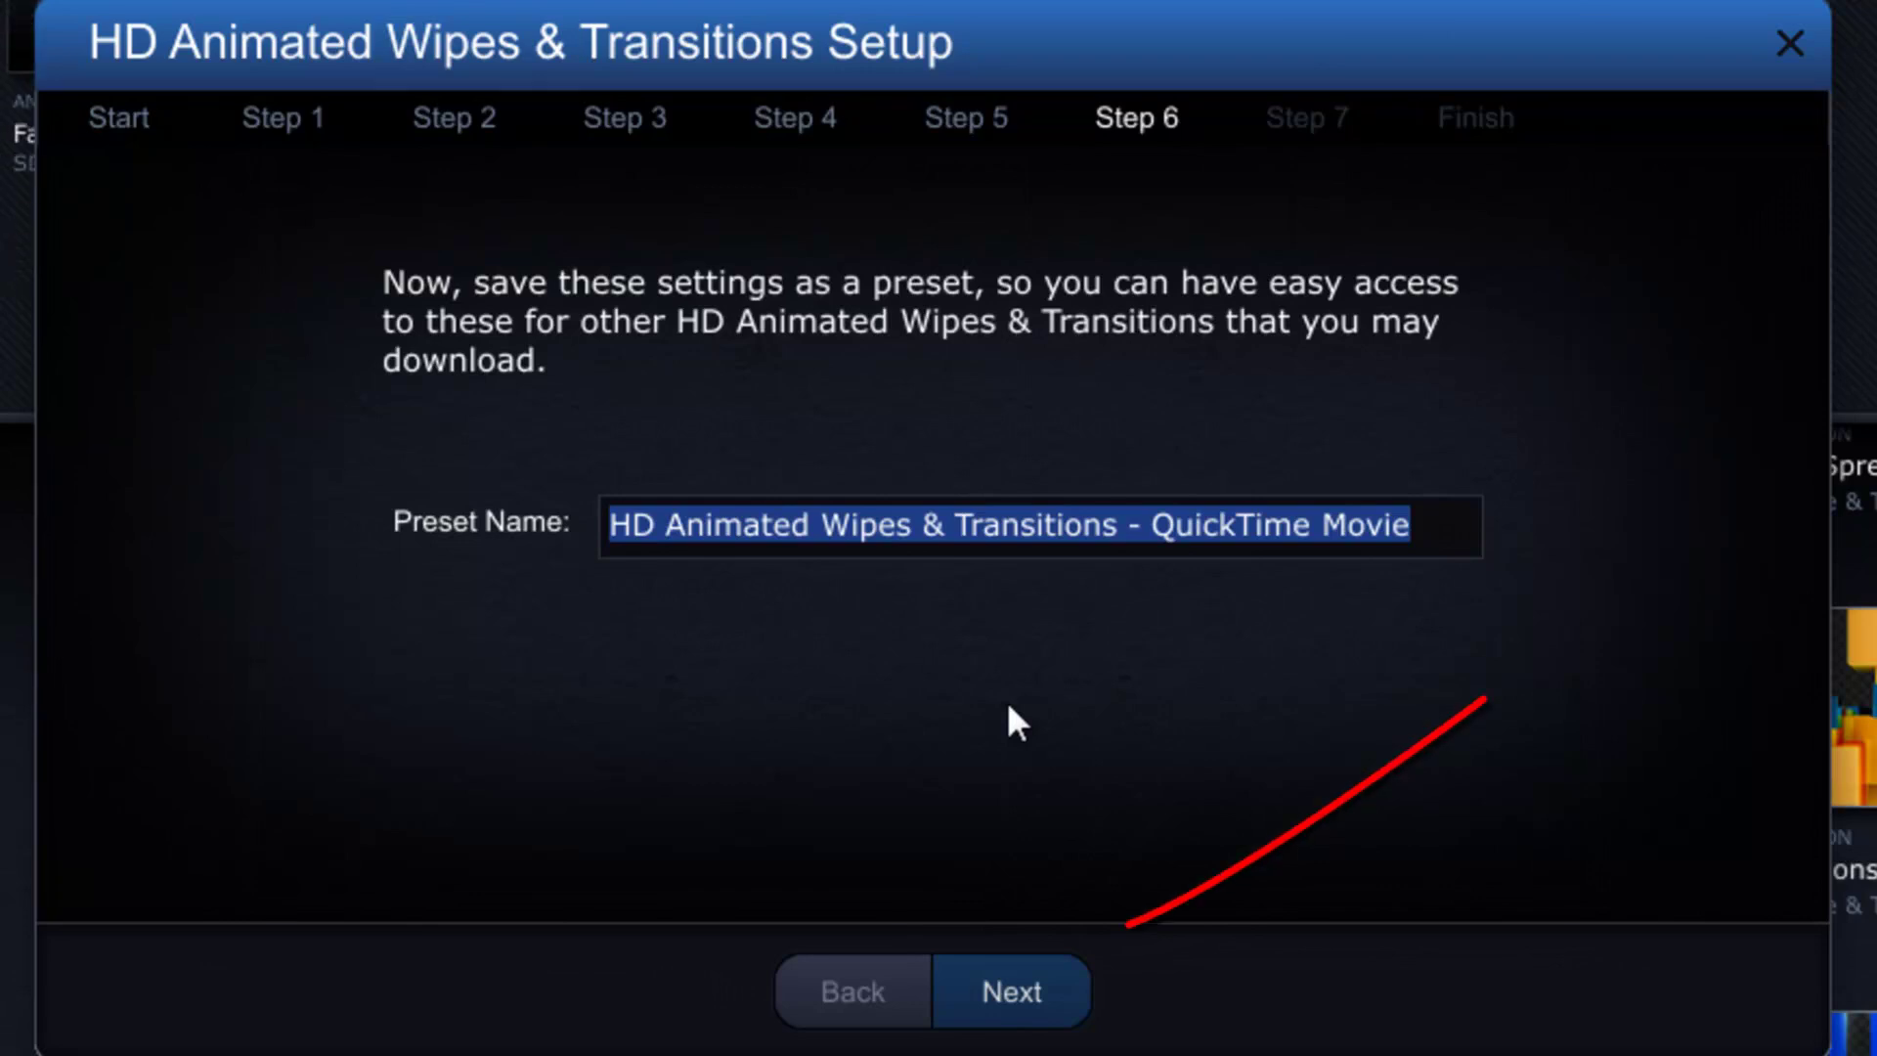
{"action": "left_click", "coordinate": [1027, 993]}
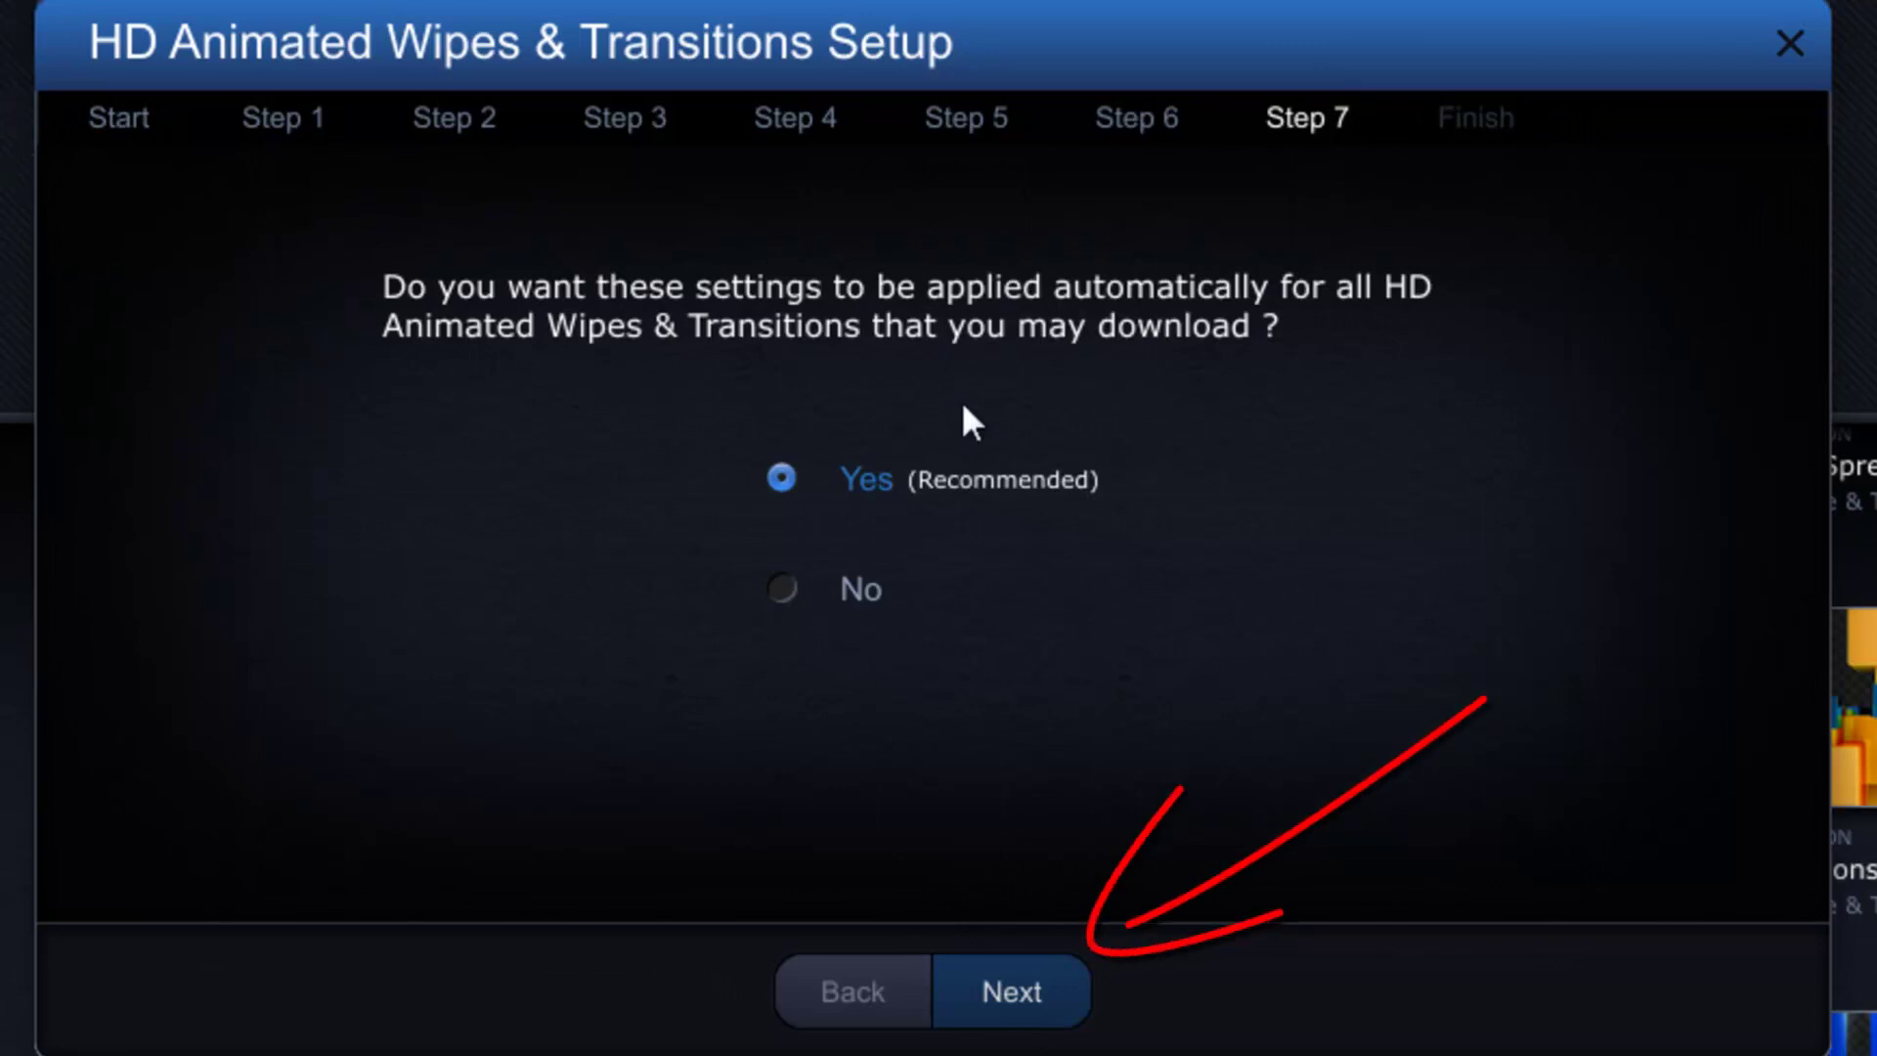
{"action": "left_click", "coordinate": [1011, 981]}
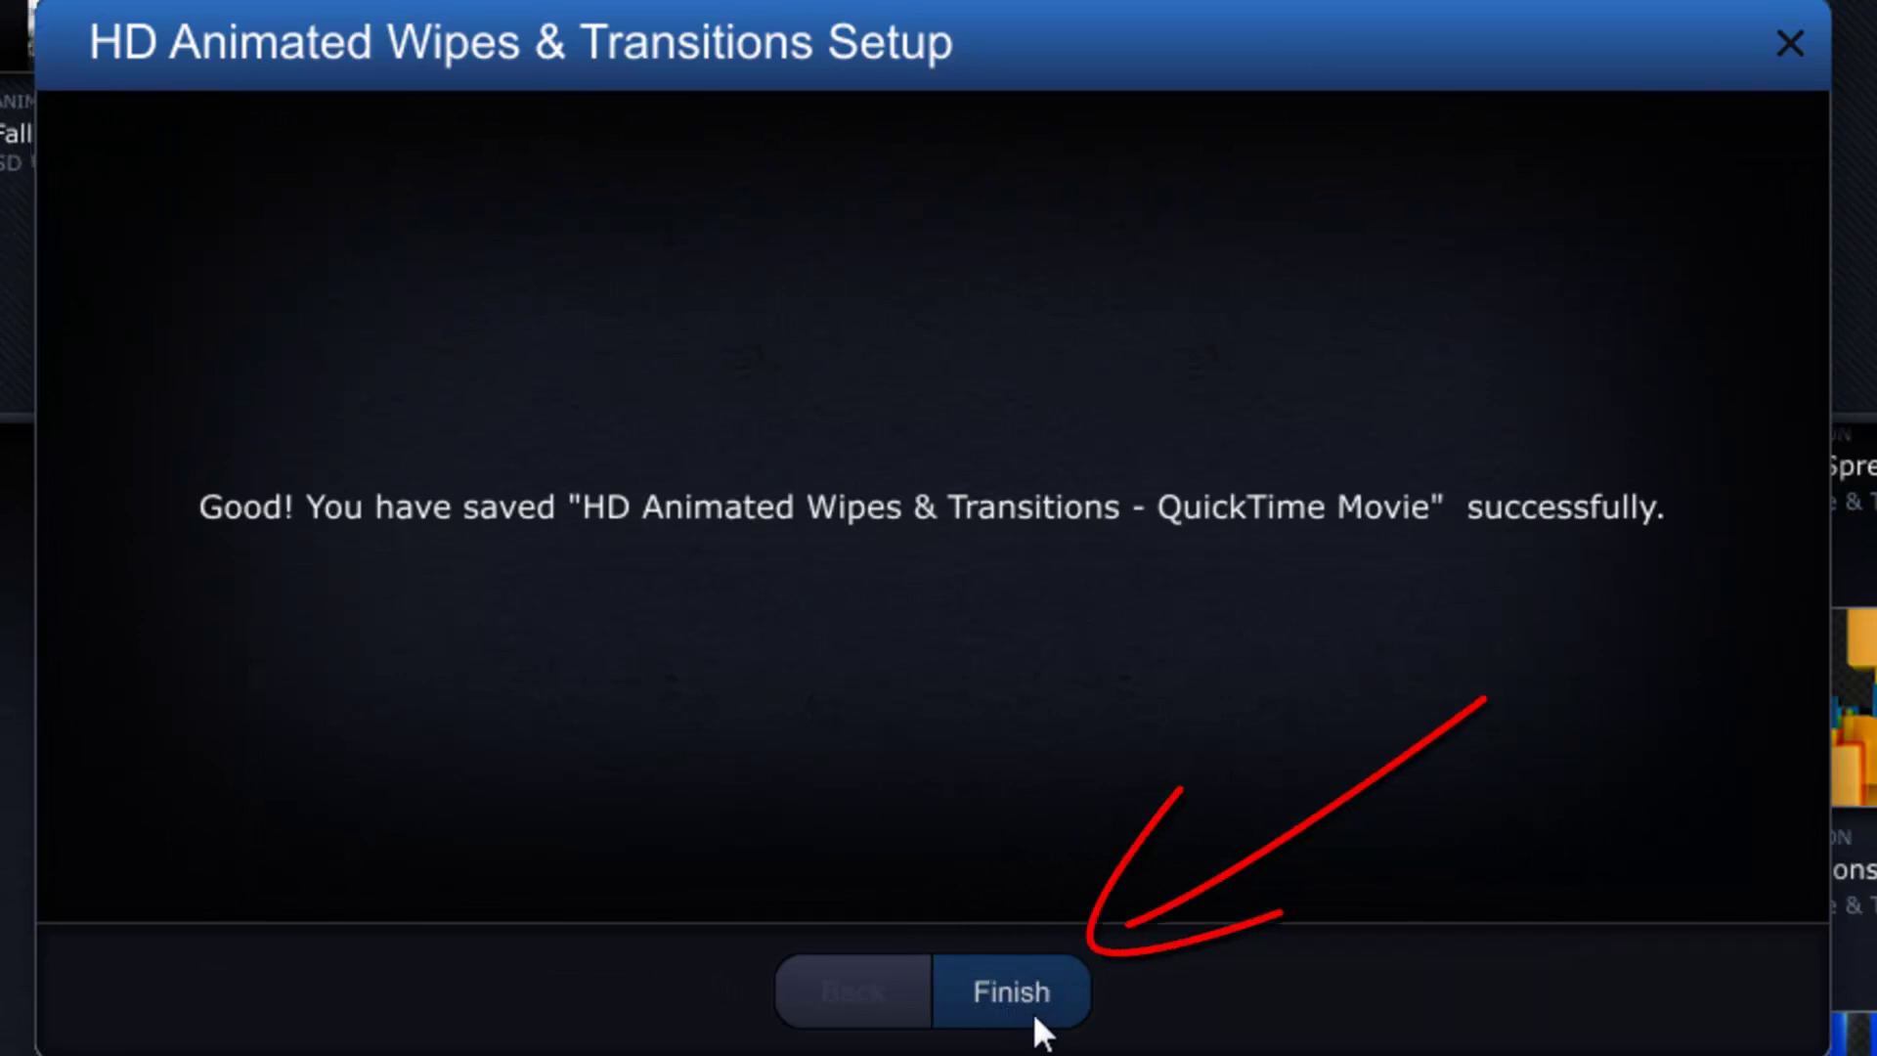
{"action": "left_click", "coordinate": [1013, 992]}
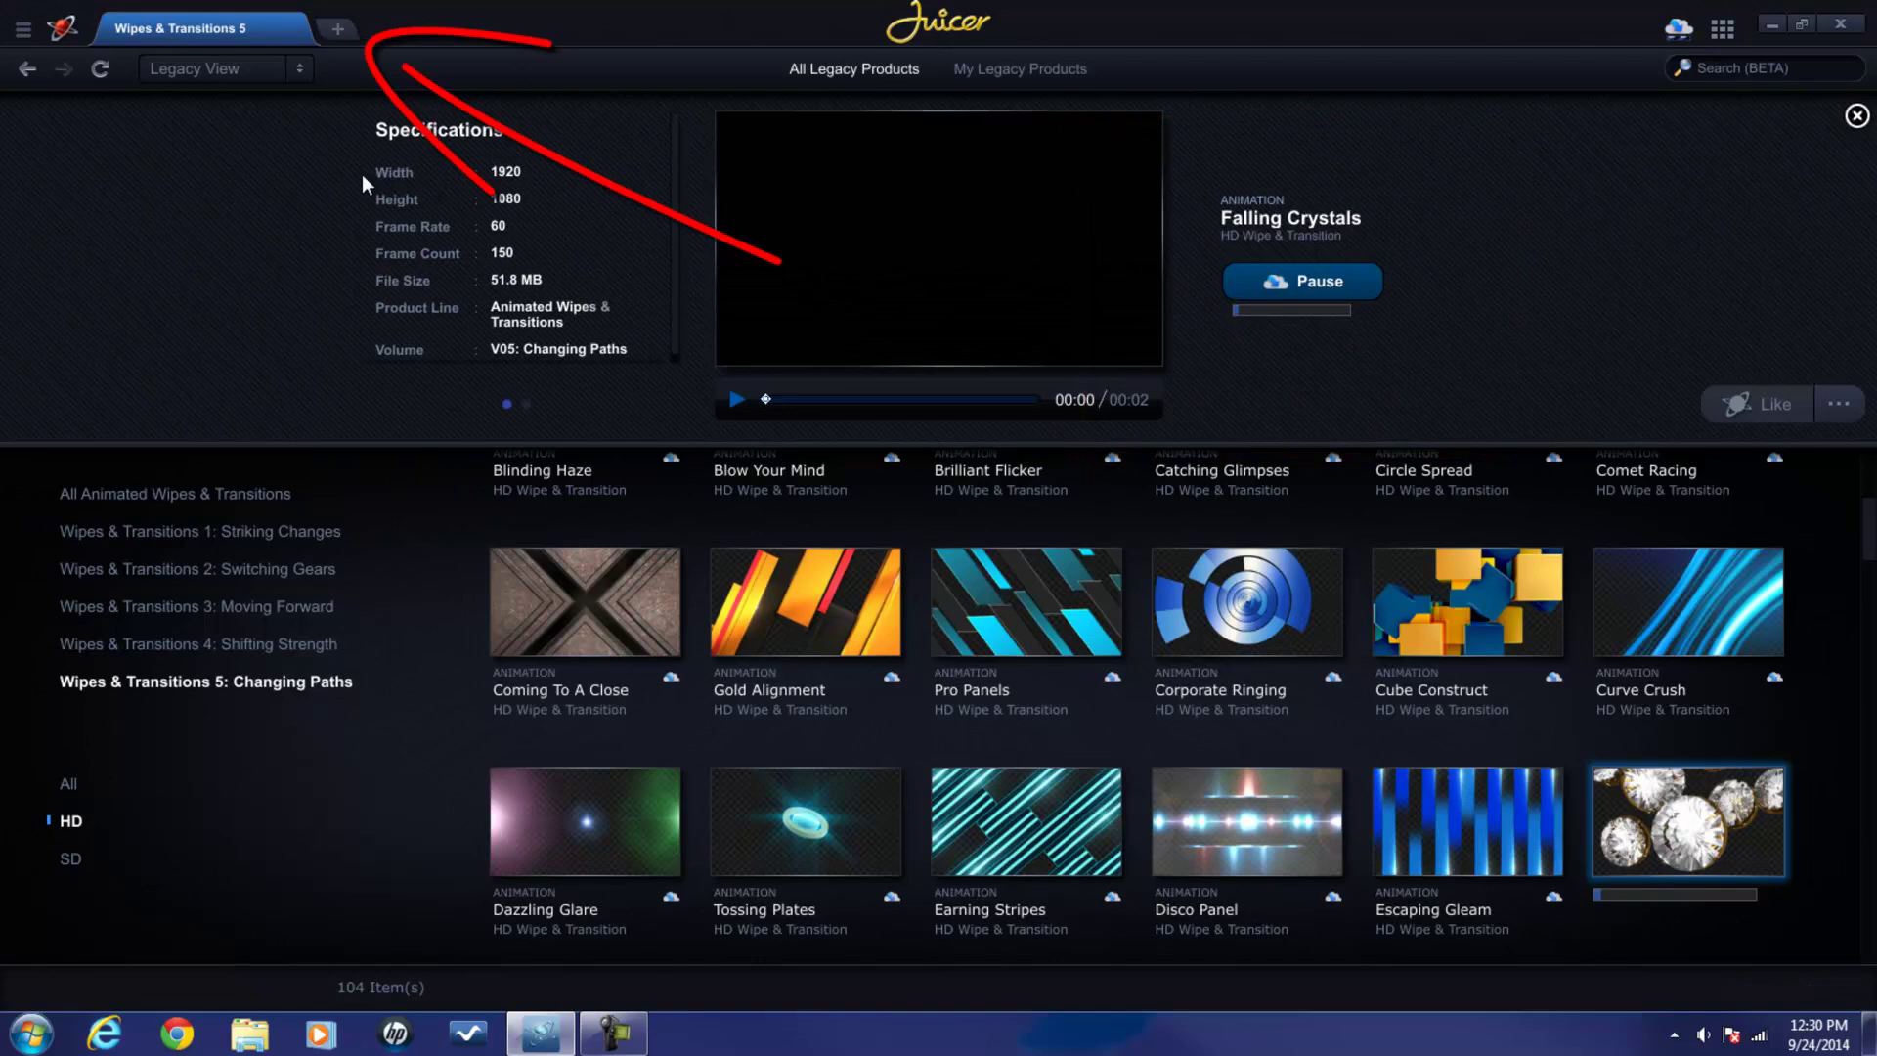
{"action": "left_click", "coordinate": [340, 30]}
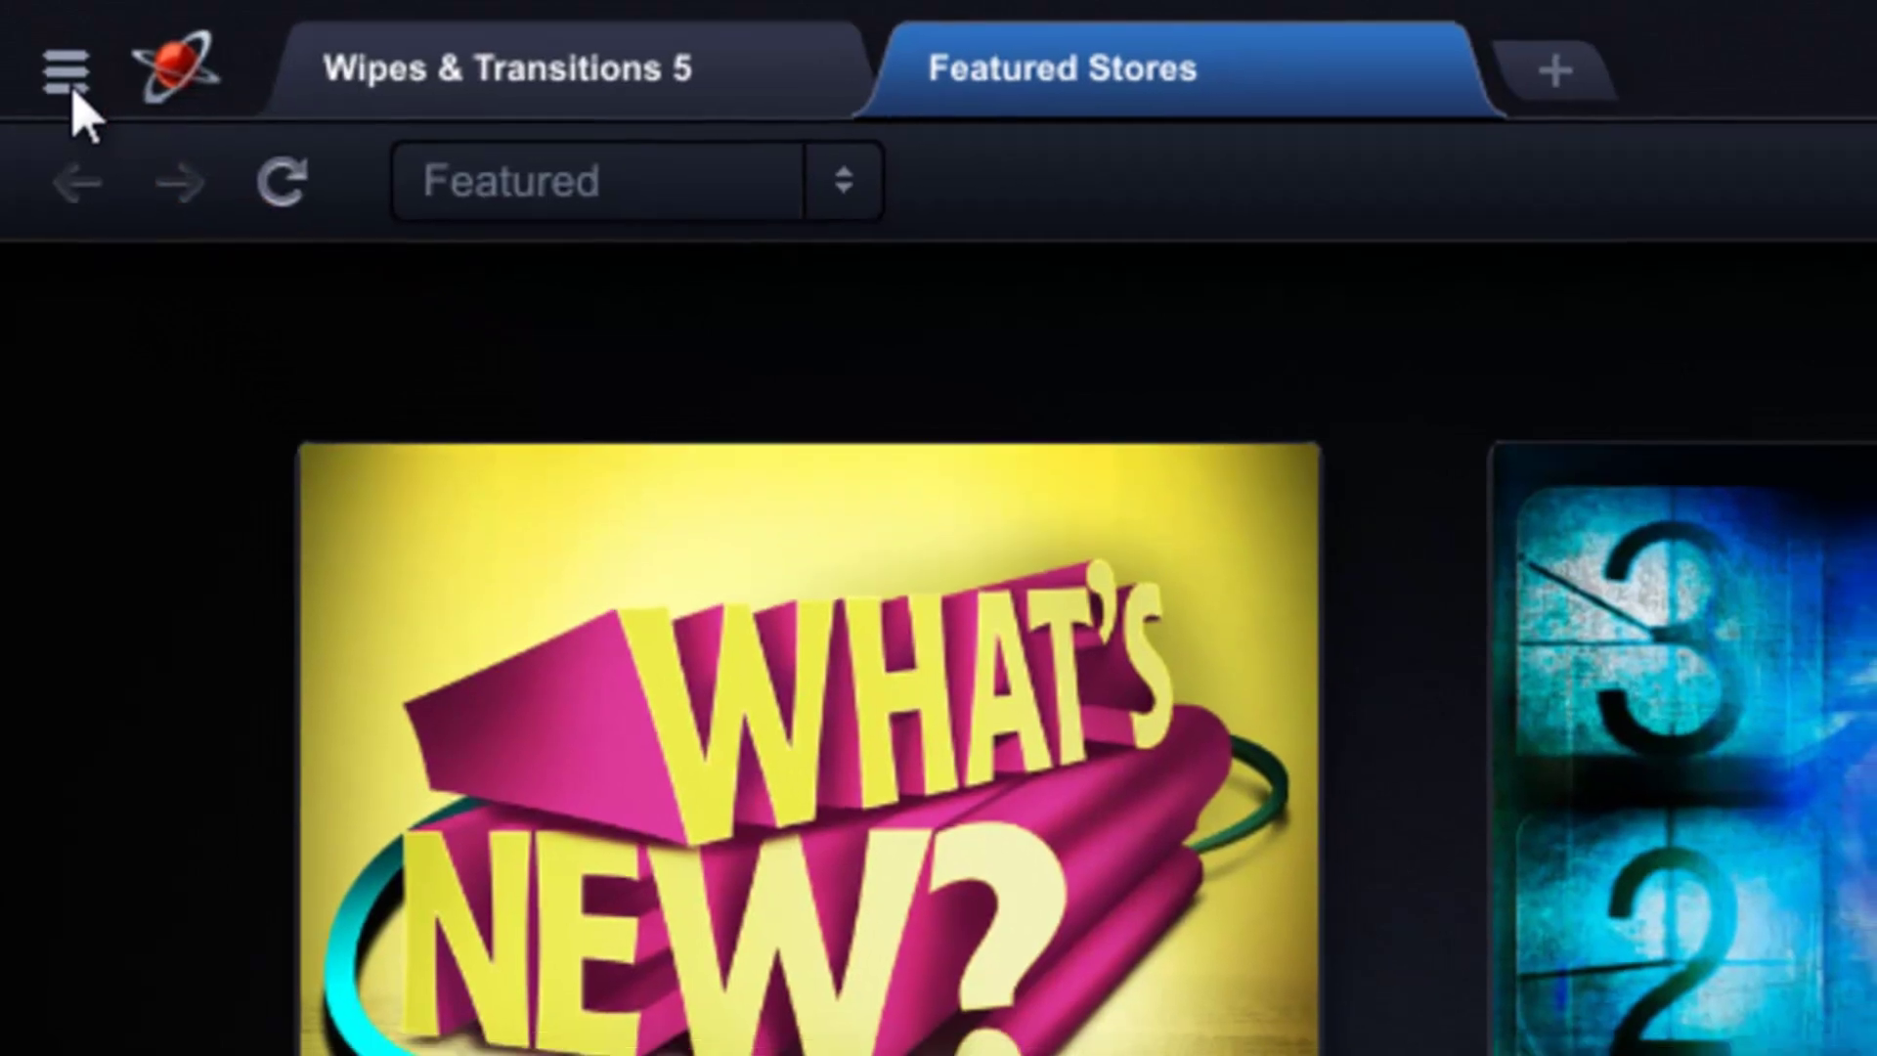
Confirm the HD Animated Wipes QuickTime Movie preset under Preferences > Wizard Presets, then close Preferences.
{"action": "left_click", "coordinate": [67, 88]}
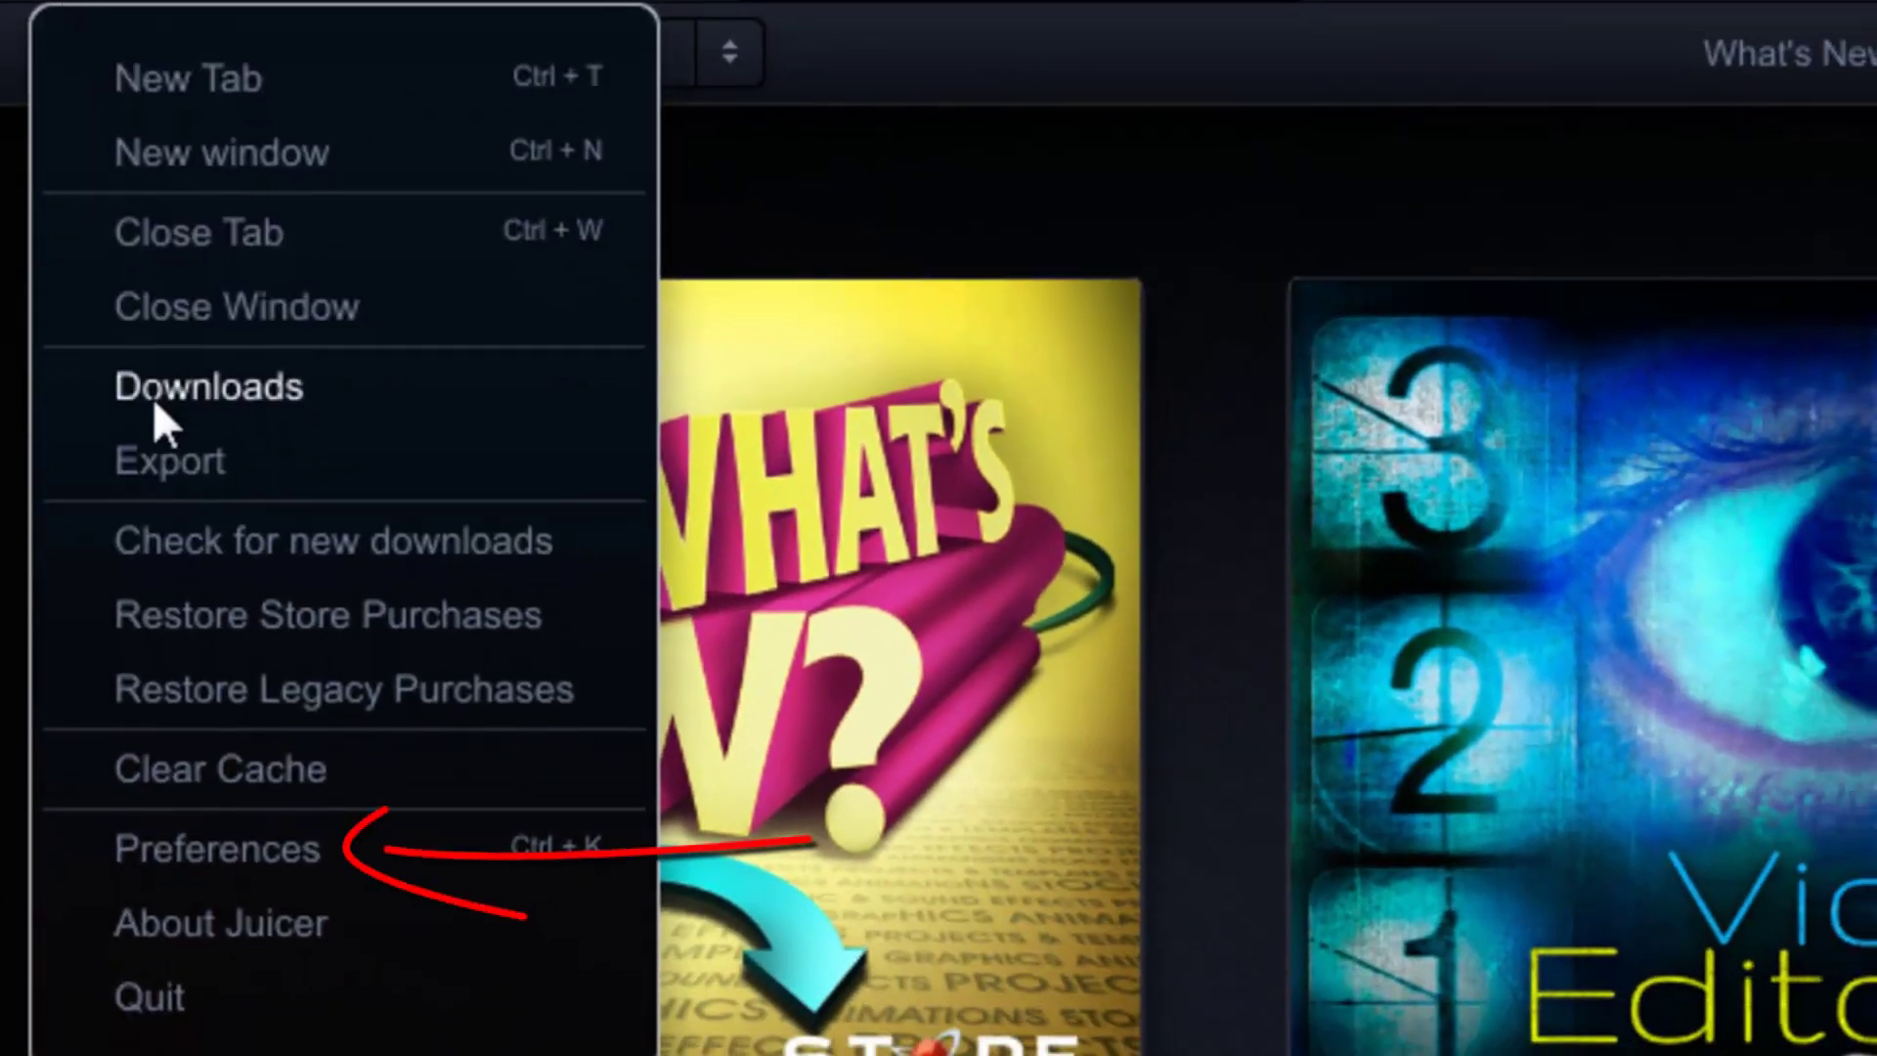
{"action": "left_click", "coordinate": [201, 840]}
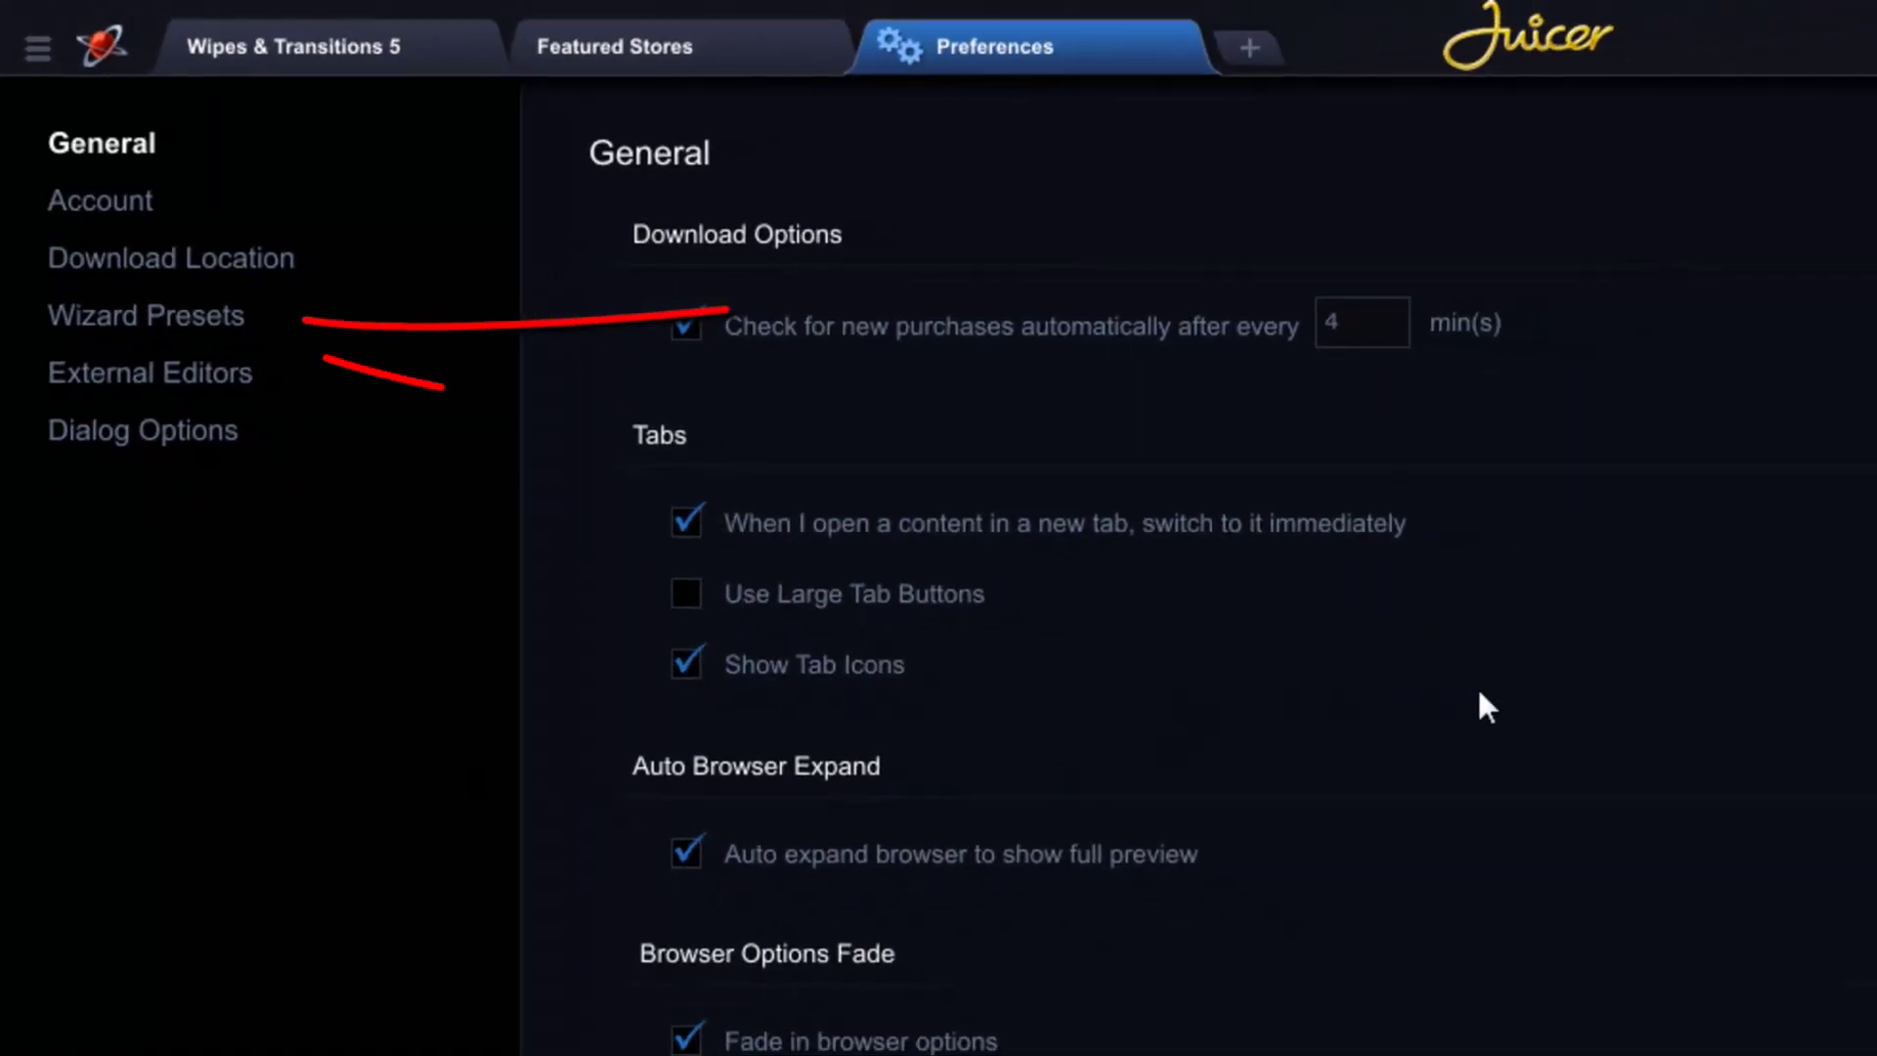
{"action": "left_click", "coordinate": [134, 321]}
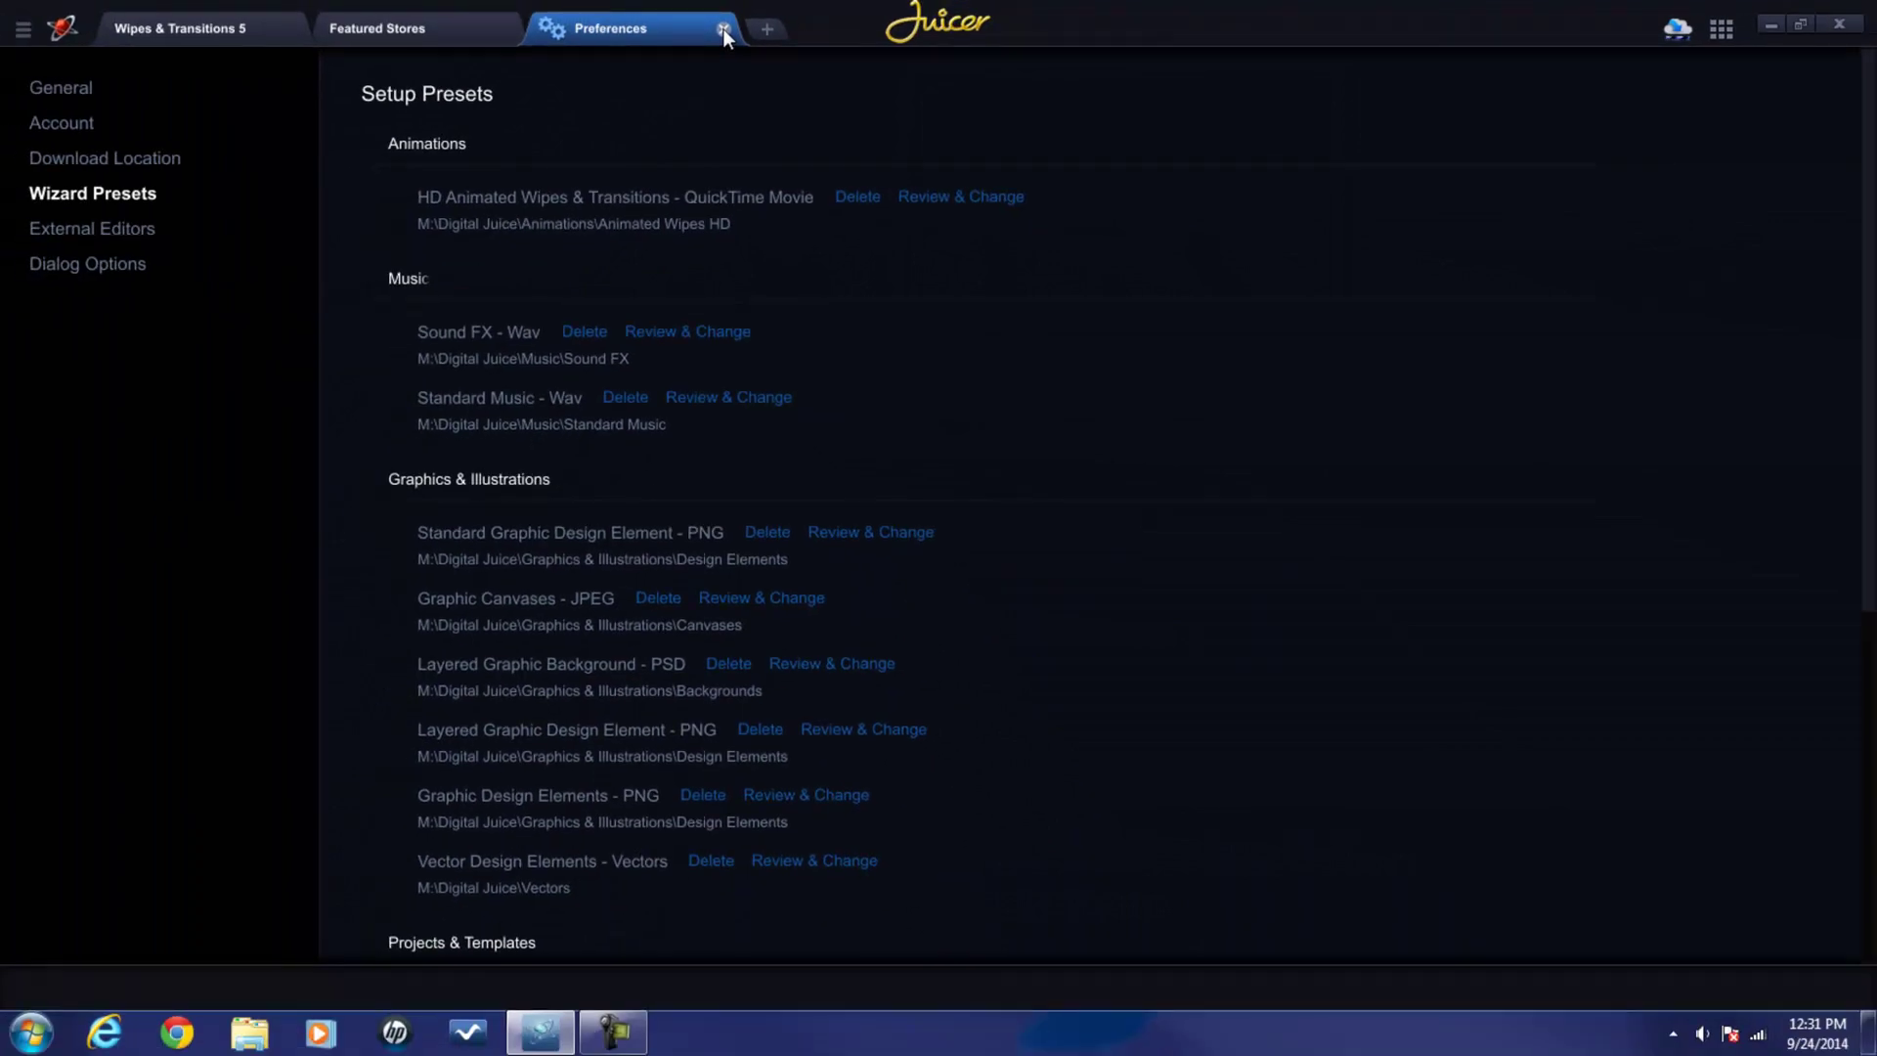
{"action": "left_click", "coordinate": [724, 28]}
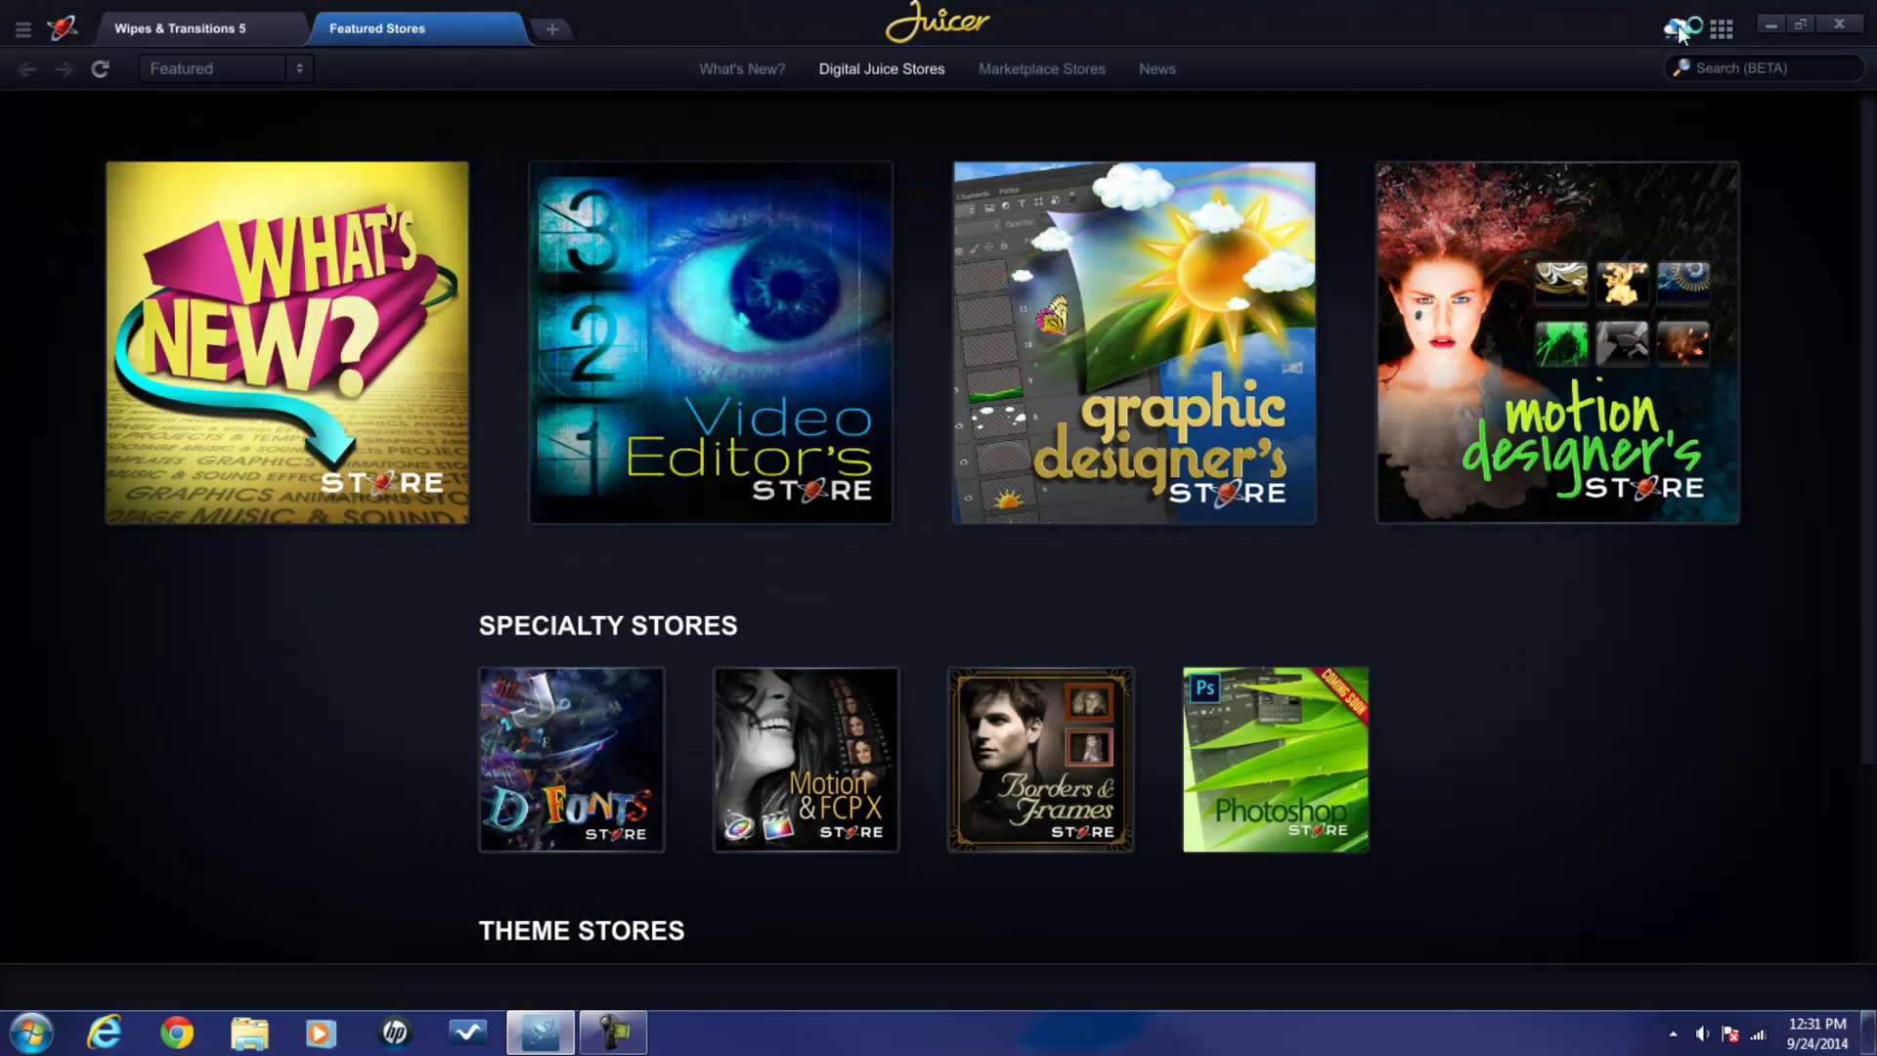
{"action": "left_click", "coordinate": [181, 29]}
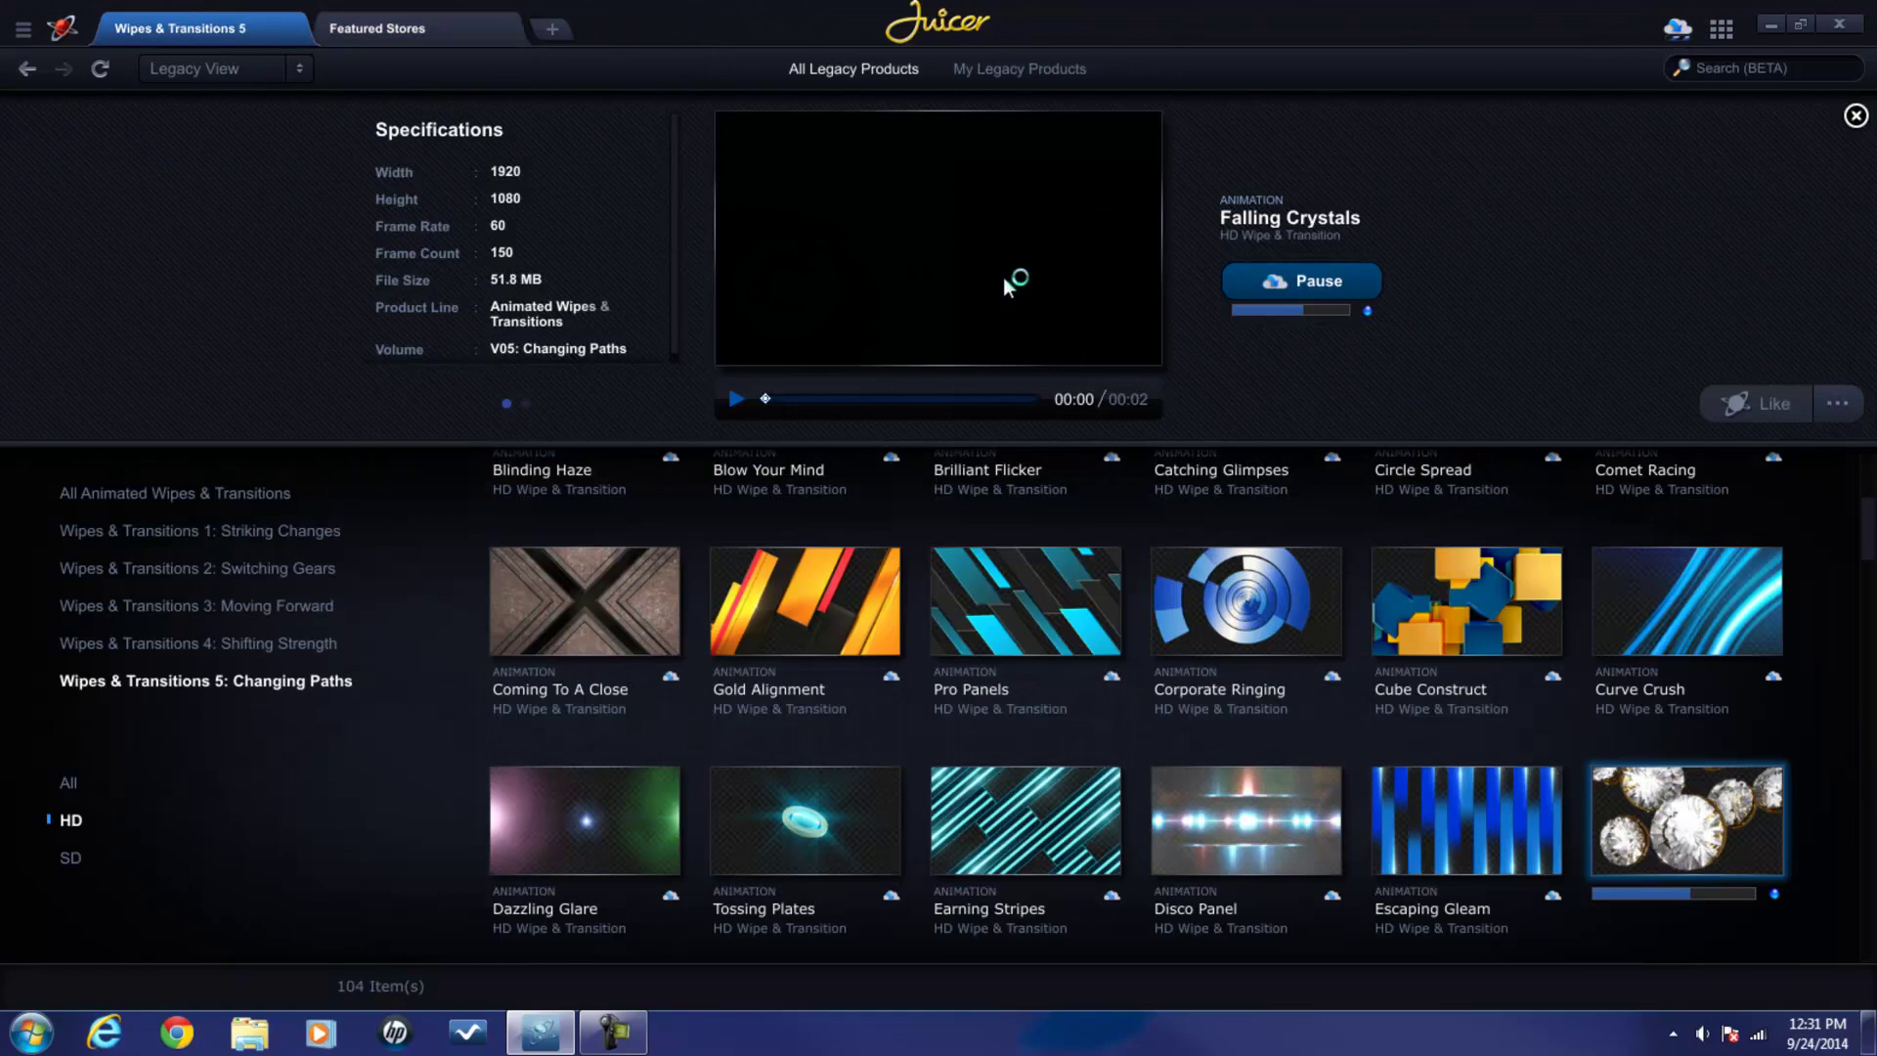
Go back to Featured Stores in Juicer and check the Falling Crystals download progress.
{"action": "left_click", "coordinate": [431, 27]}
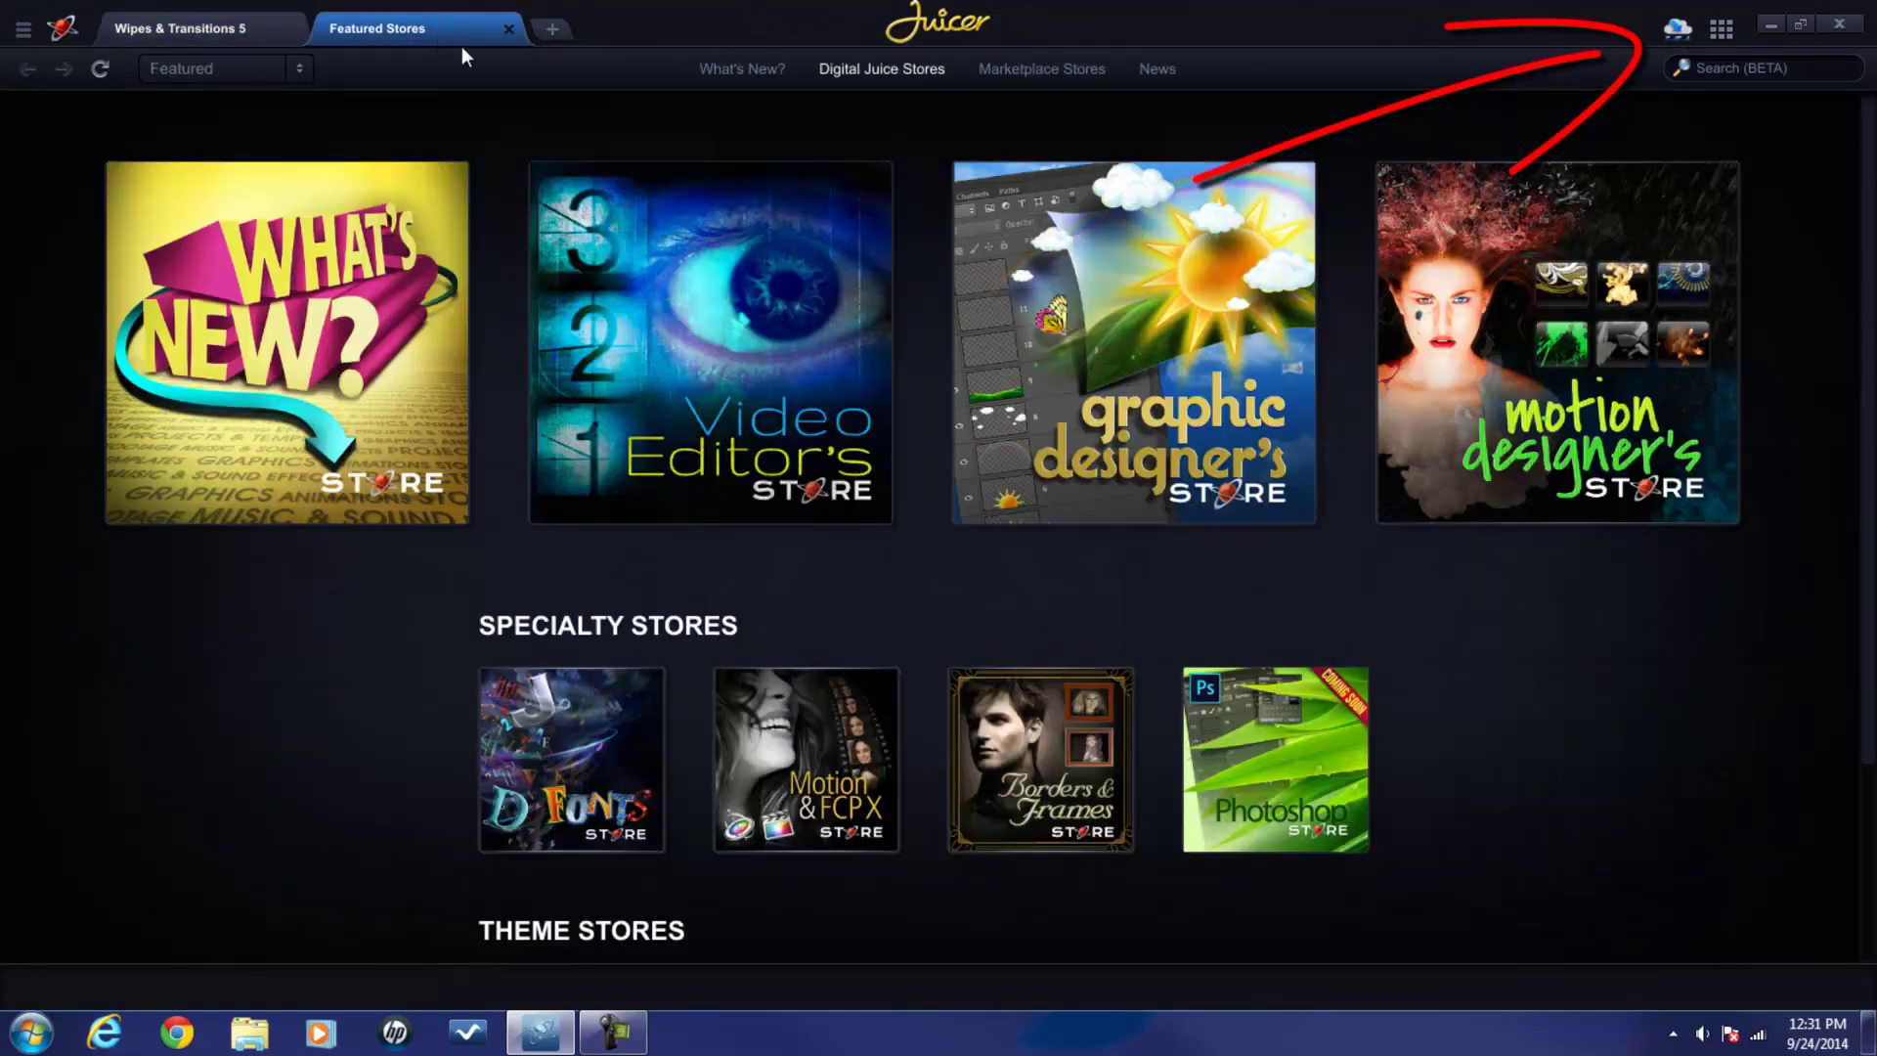
{"action": "left_click", "coordinate": [1680, 32]}
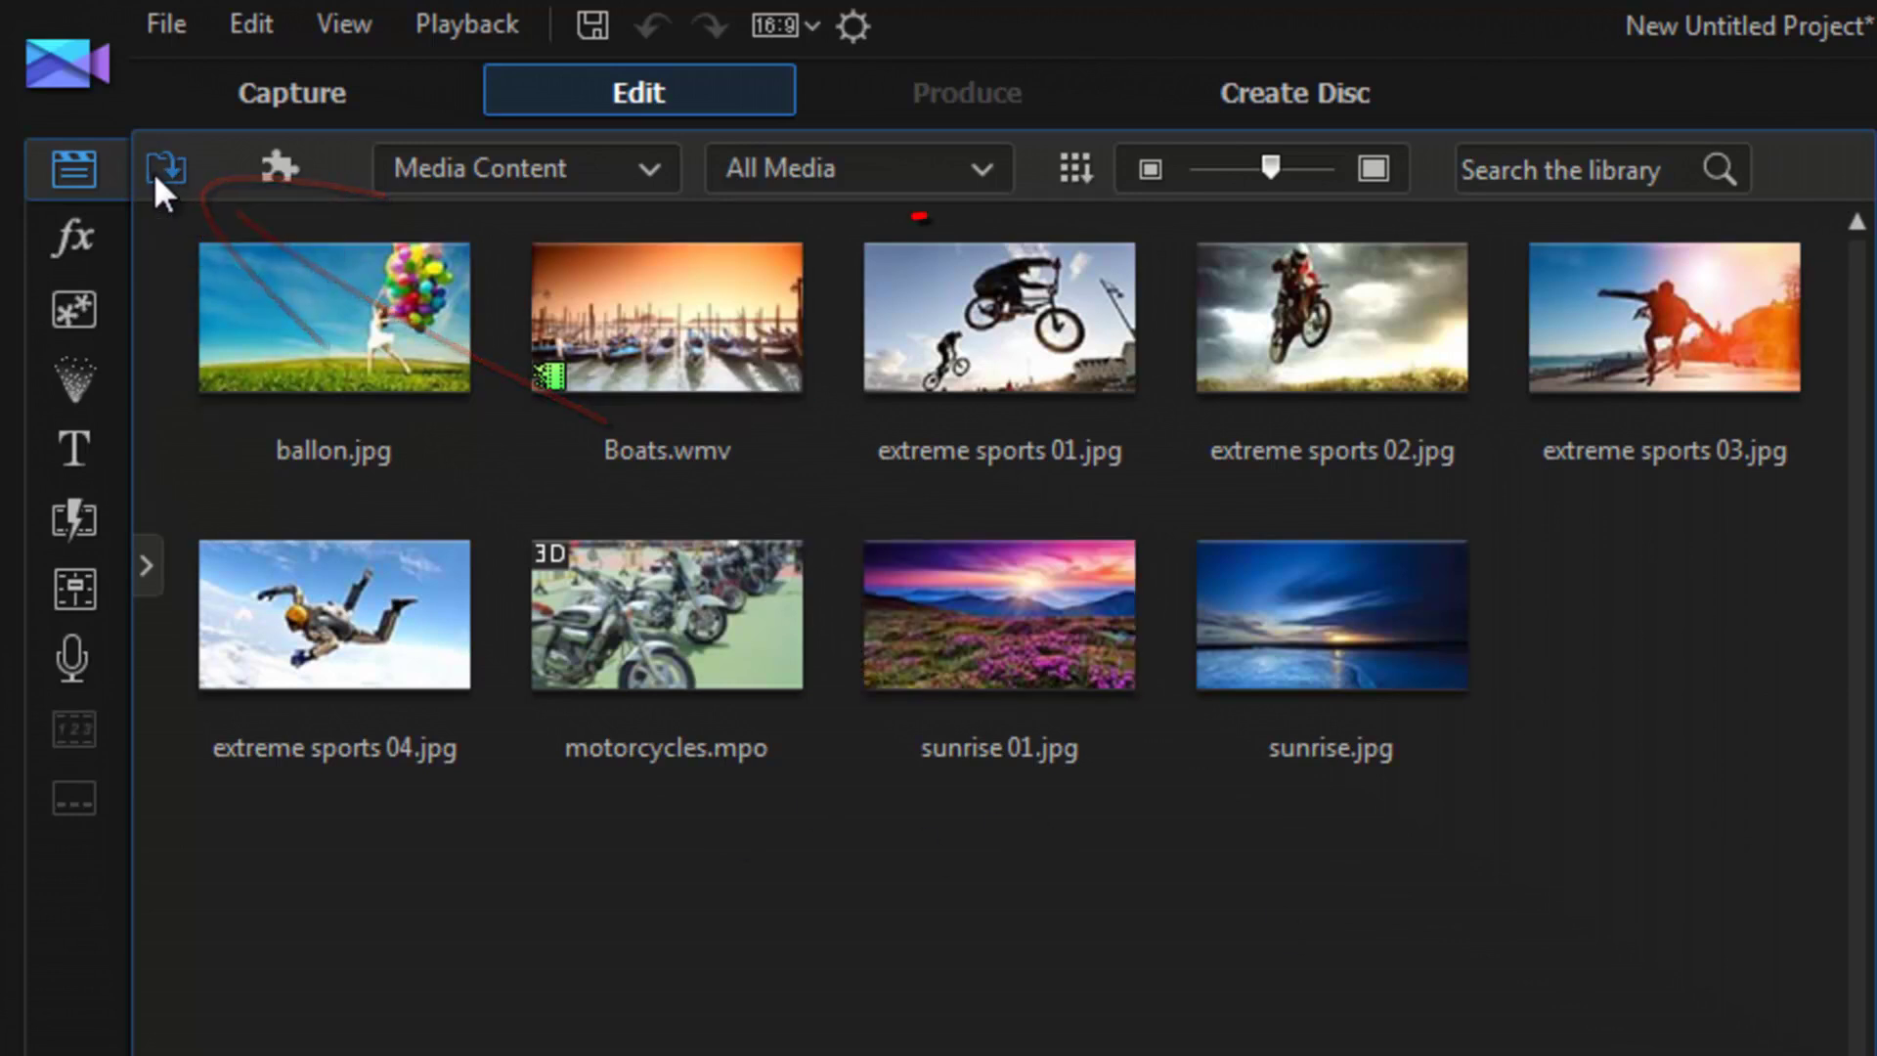
Import Eternal Gleam Option1 Loop.mov and Falling Crystals.mov from the Alpha Channels folder.
{"action": "left_click", "coordinate": [154, 171]}
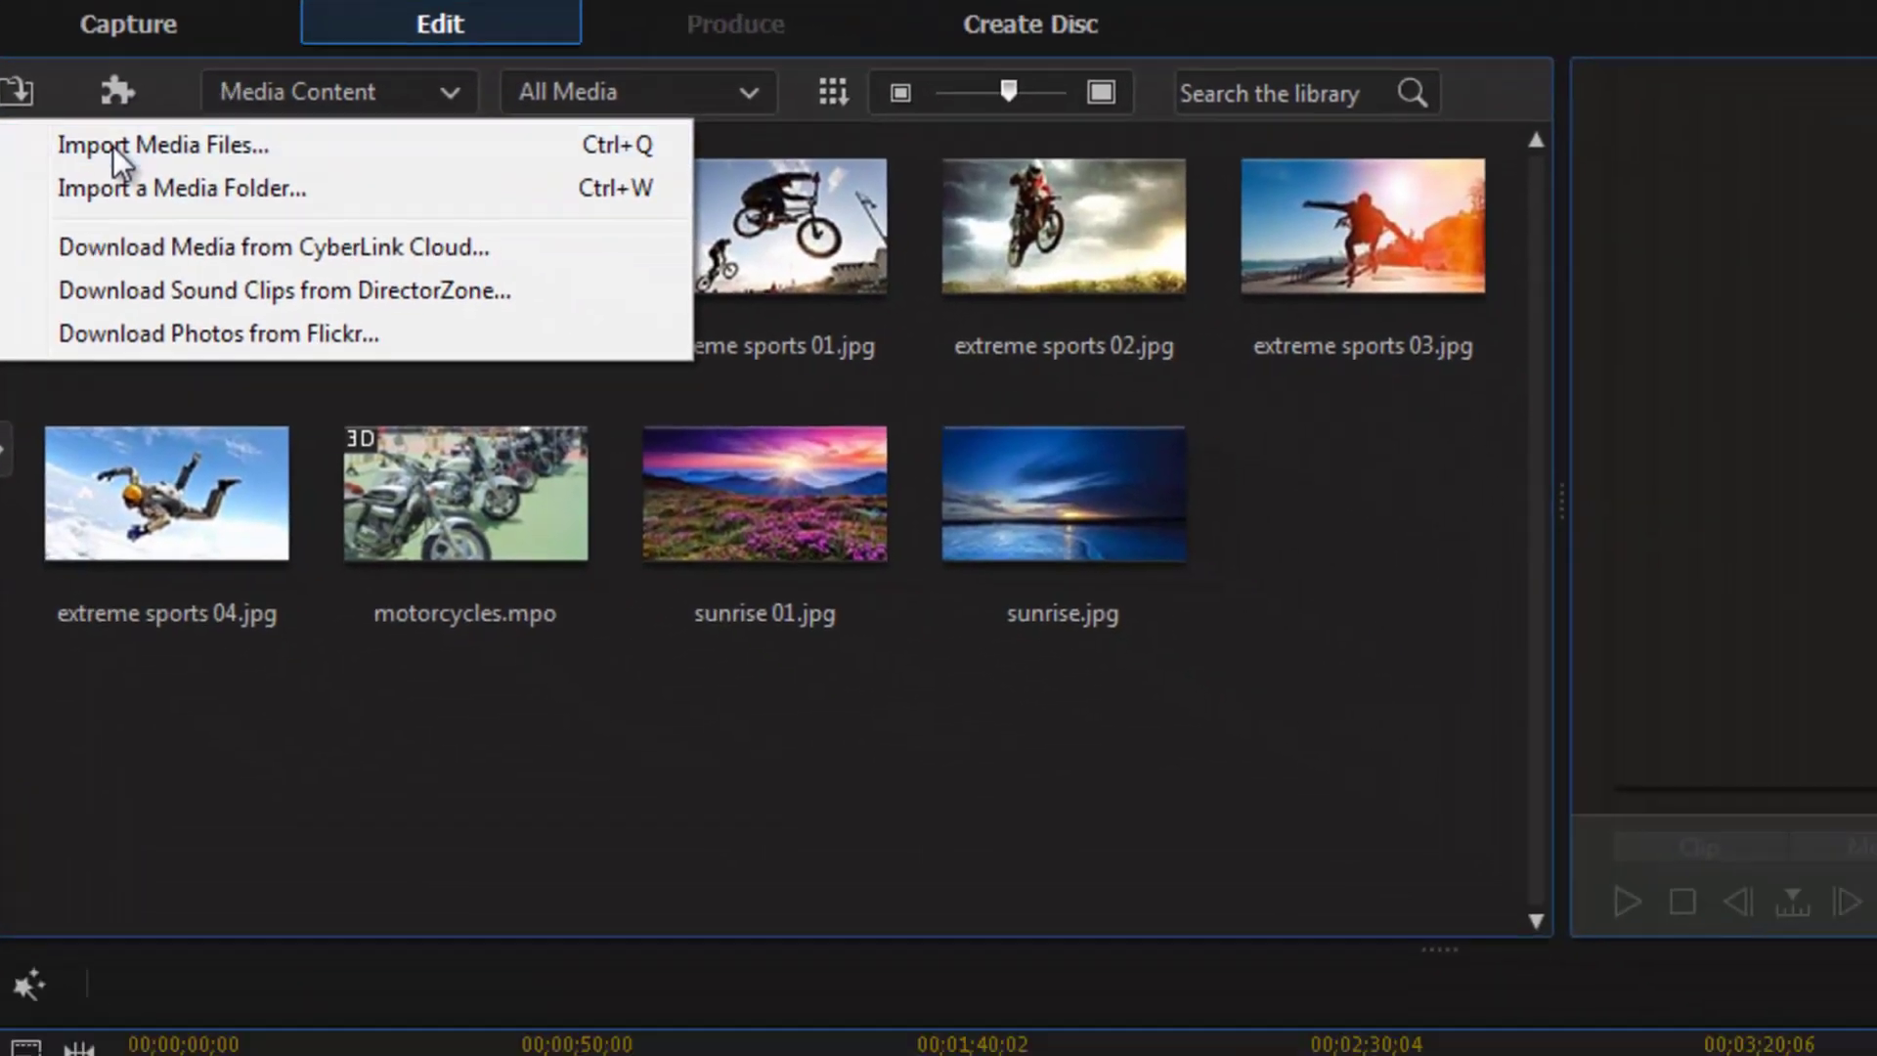
{"action": "left_click", "coordinate": [113, 146]}
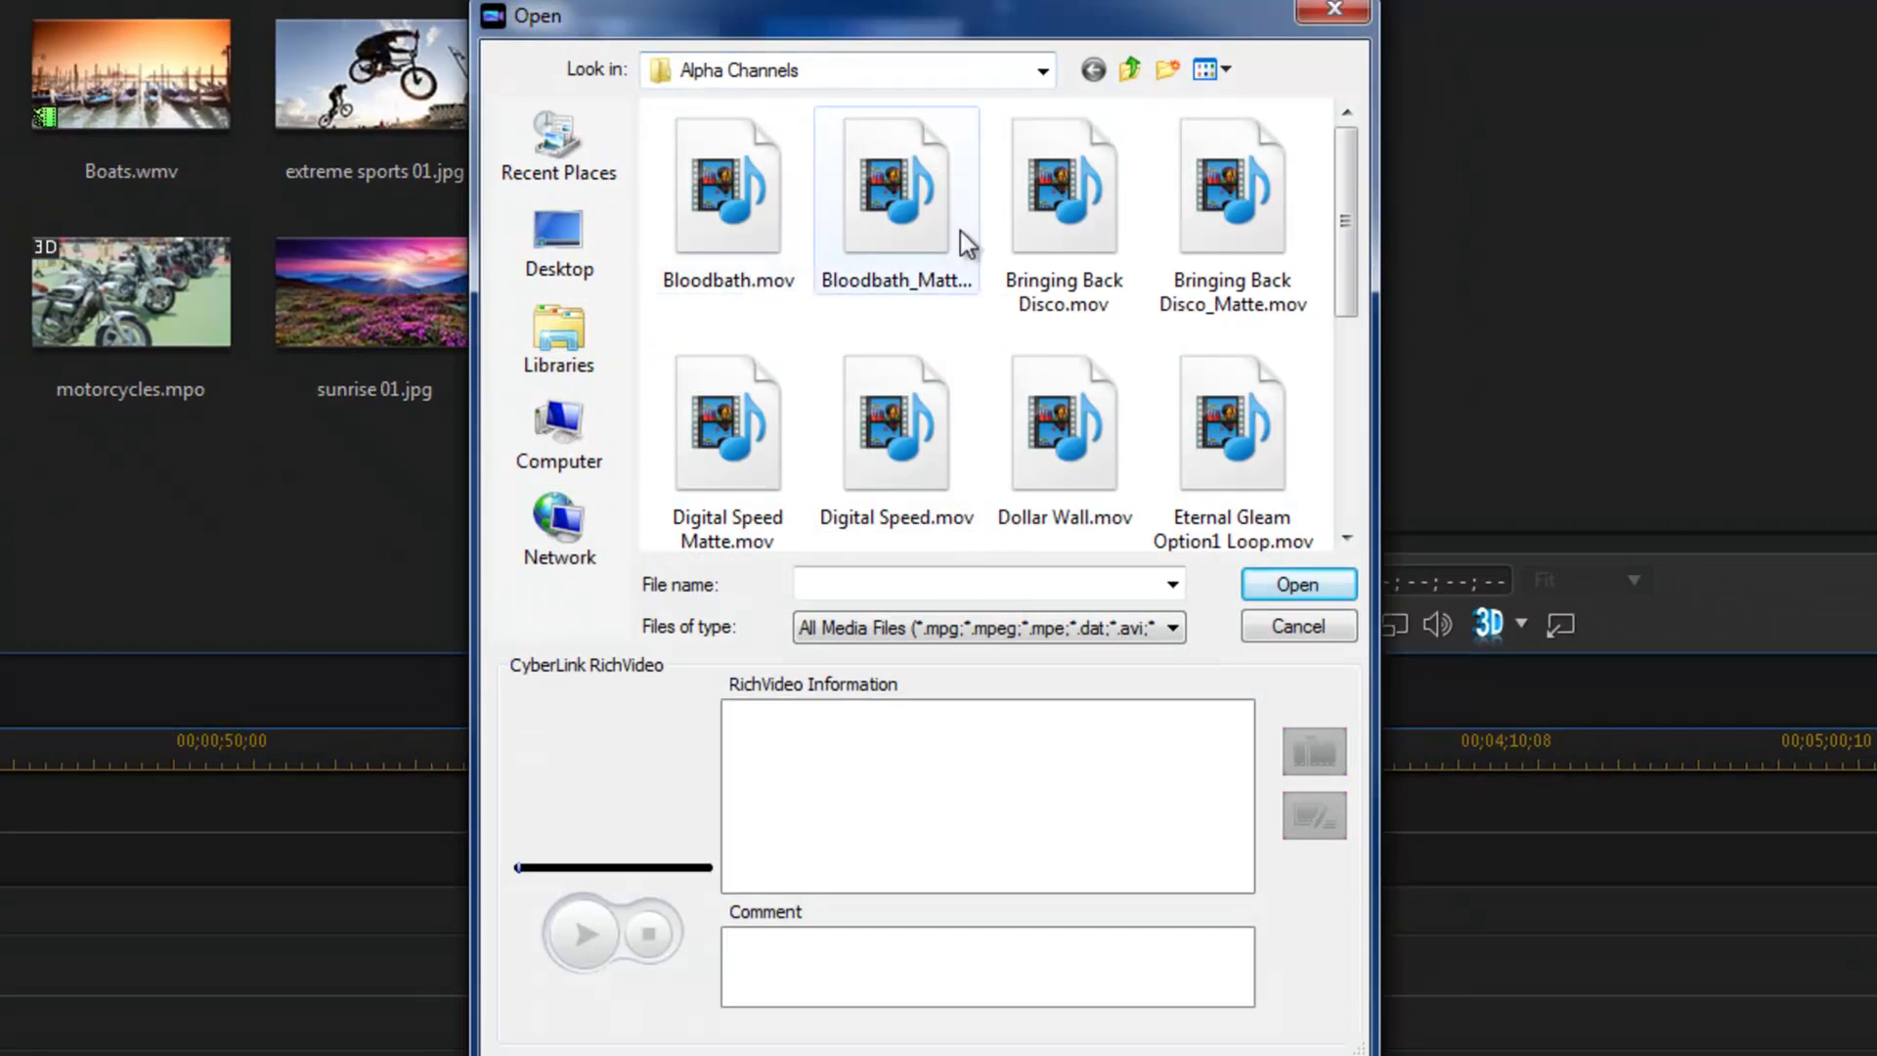
{"action": "left_click_drag", "start_coordinate": [1345, 196], "coordinate": [1370, 300]}
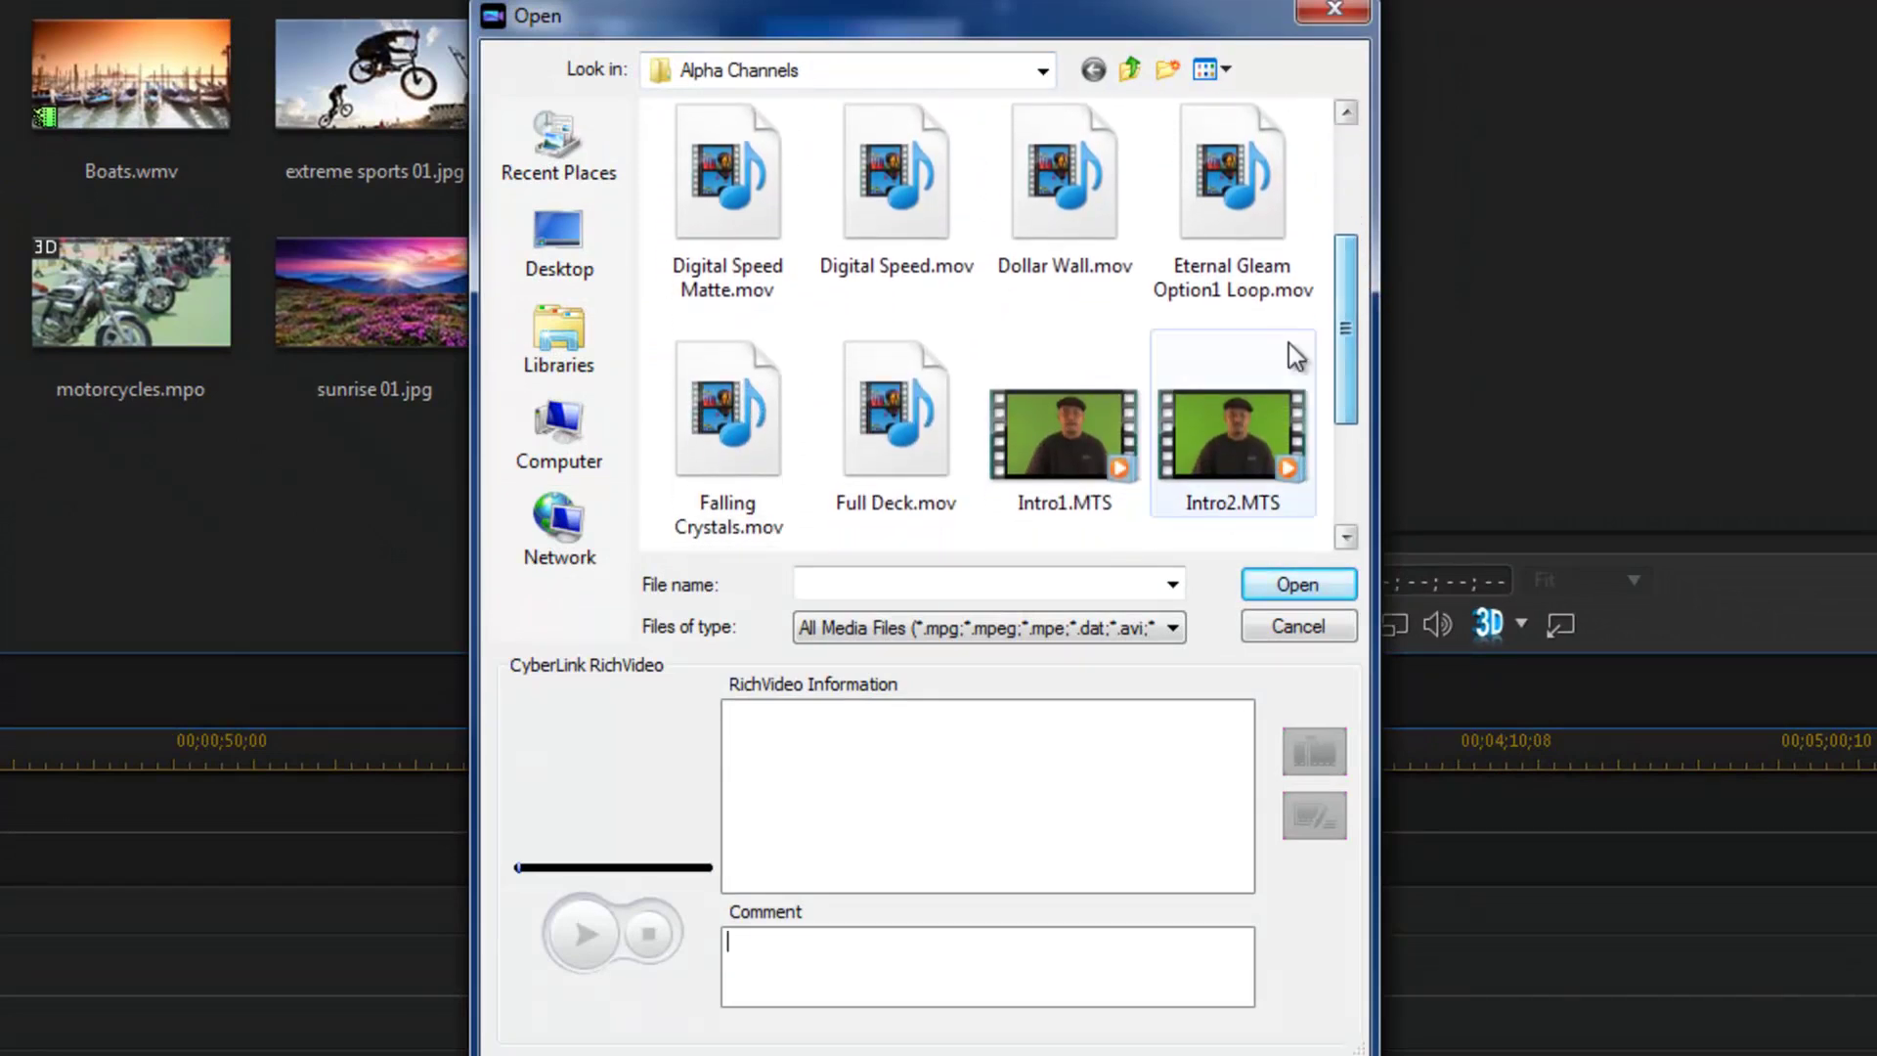
{"action": "left_click", "coordinate": [1210, 169]}
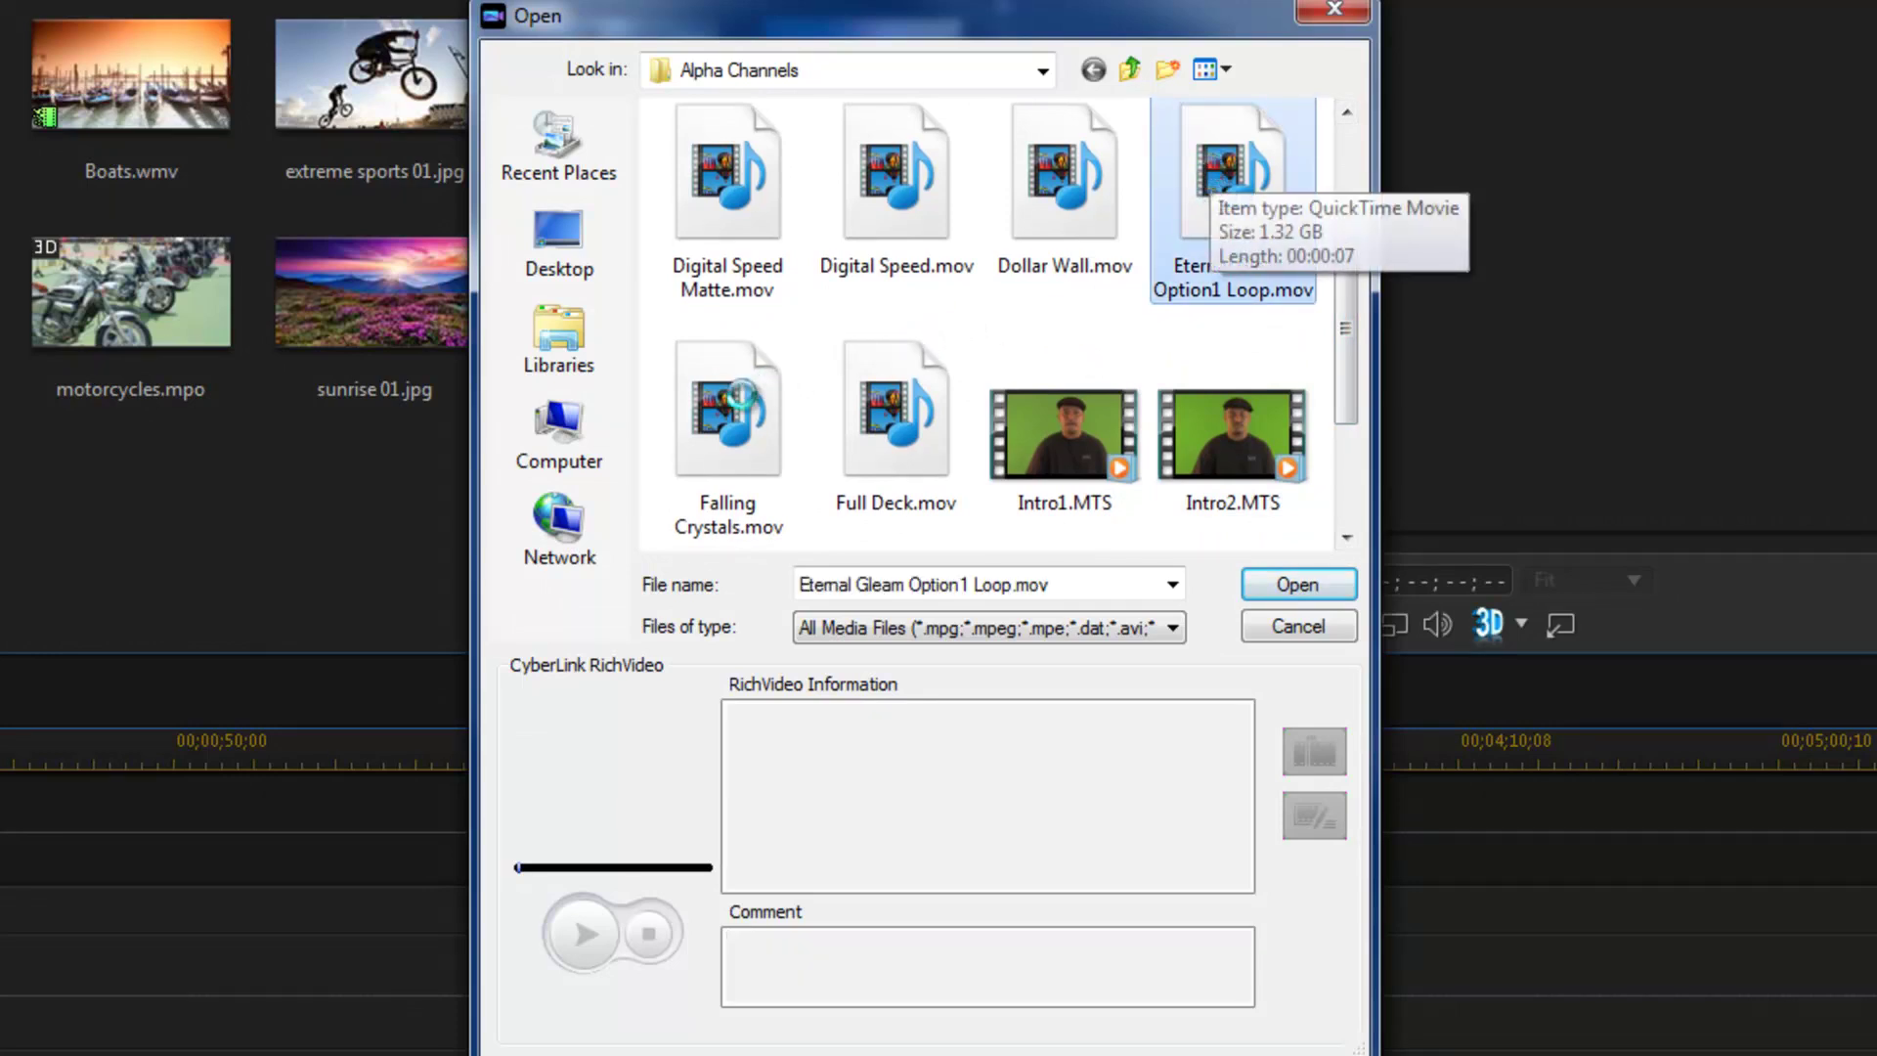
{"action": "key", "text": "ctrl"}
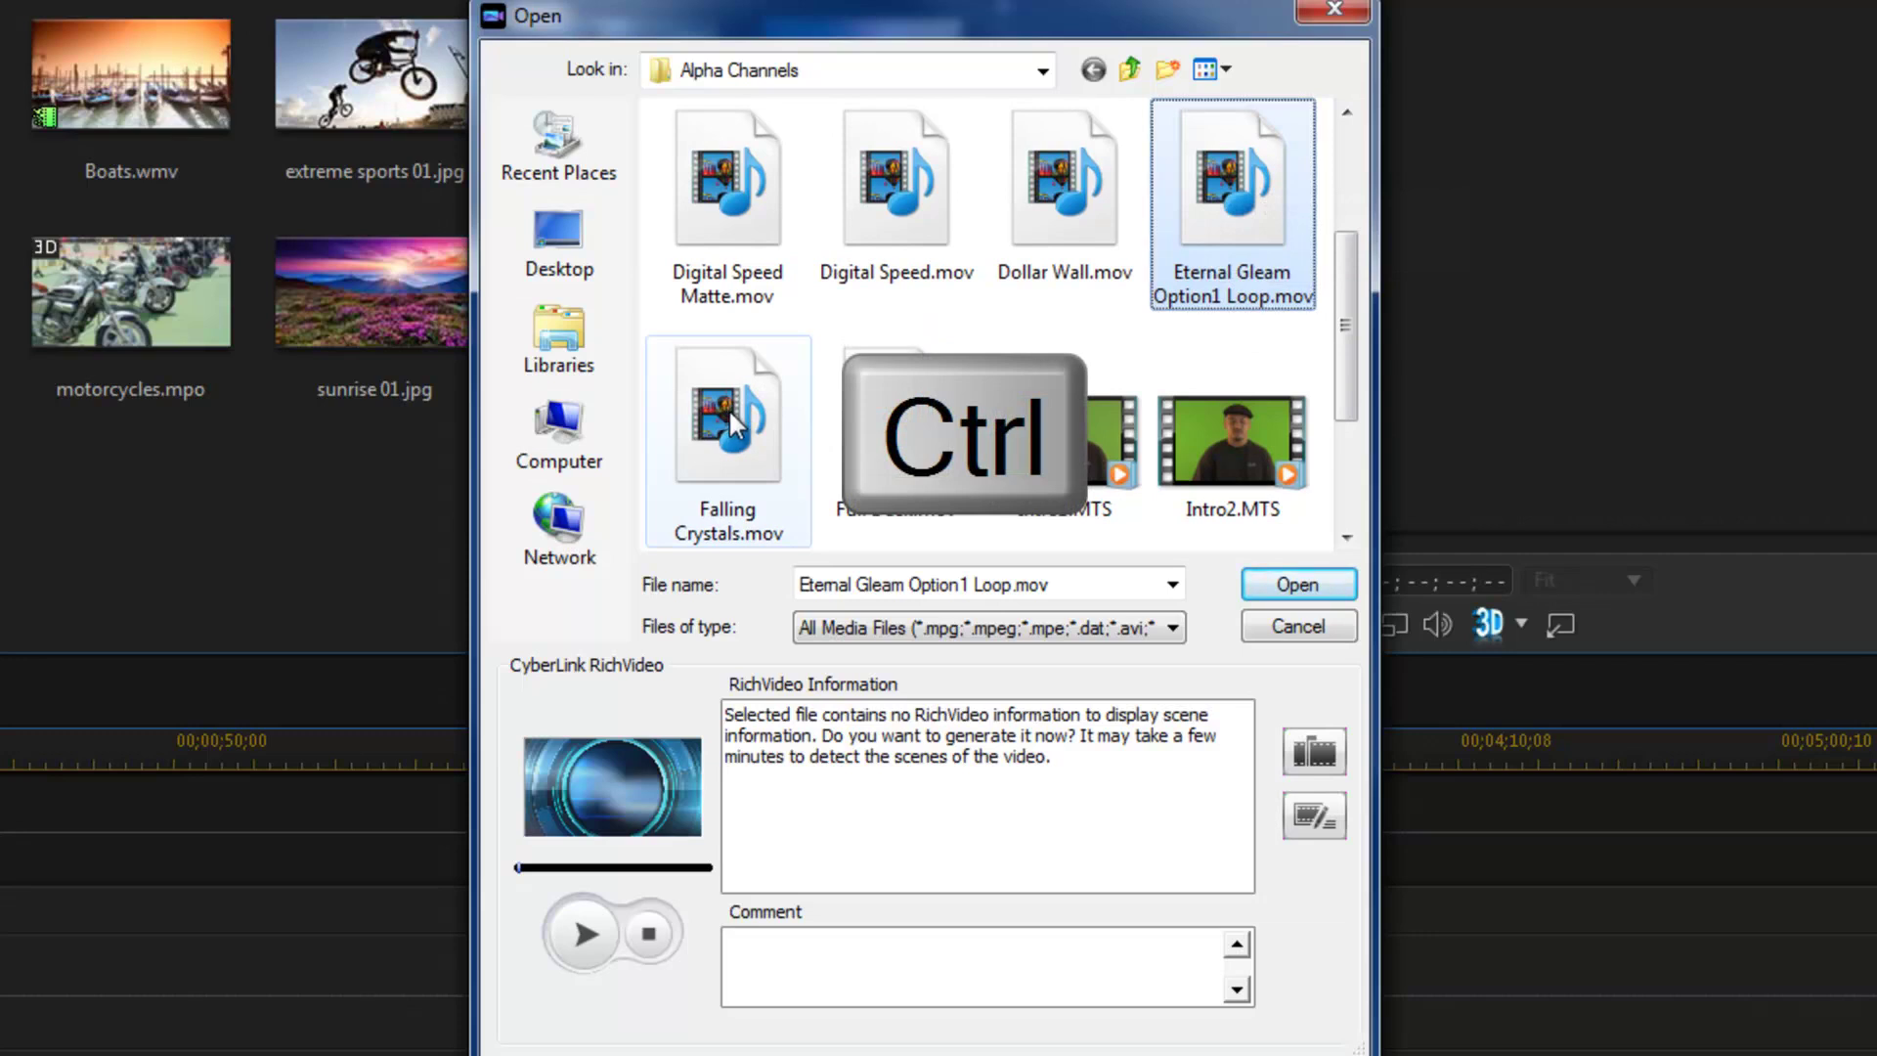
{"action": "left_click", "coordinate": [730, 408], "text": "ctrl"}
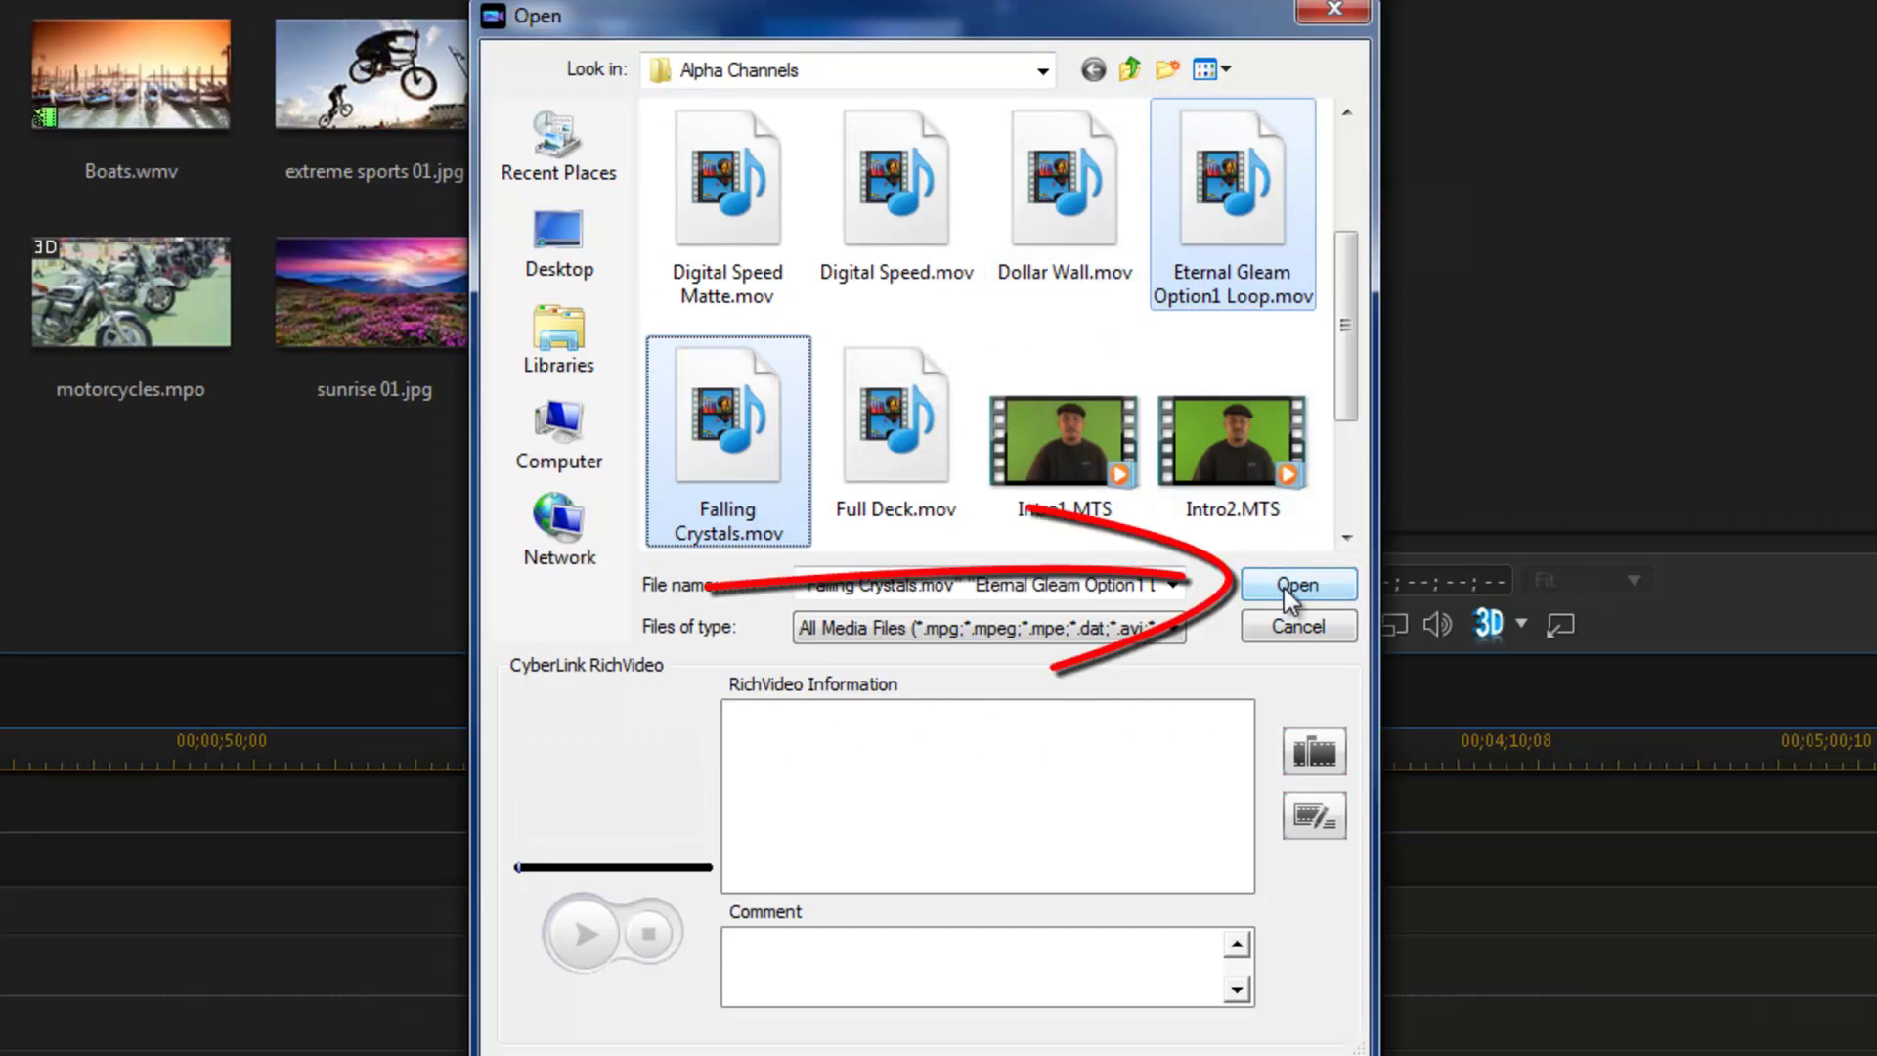
{"action": "left_click", "coordinate": [1283, 588]}
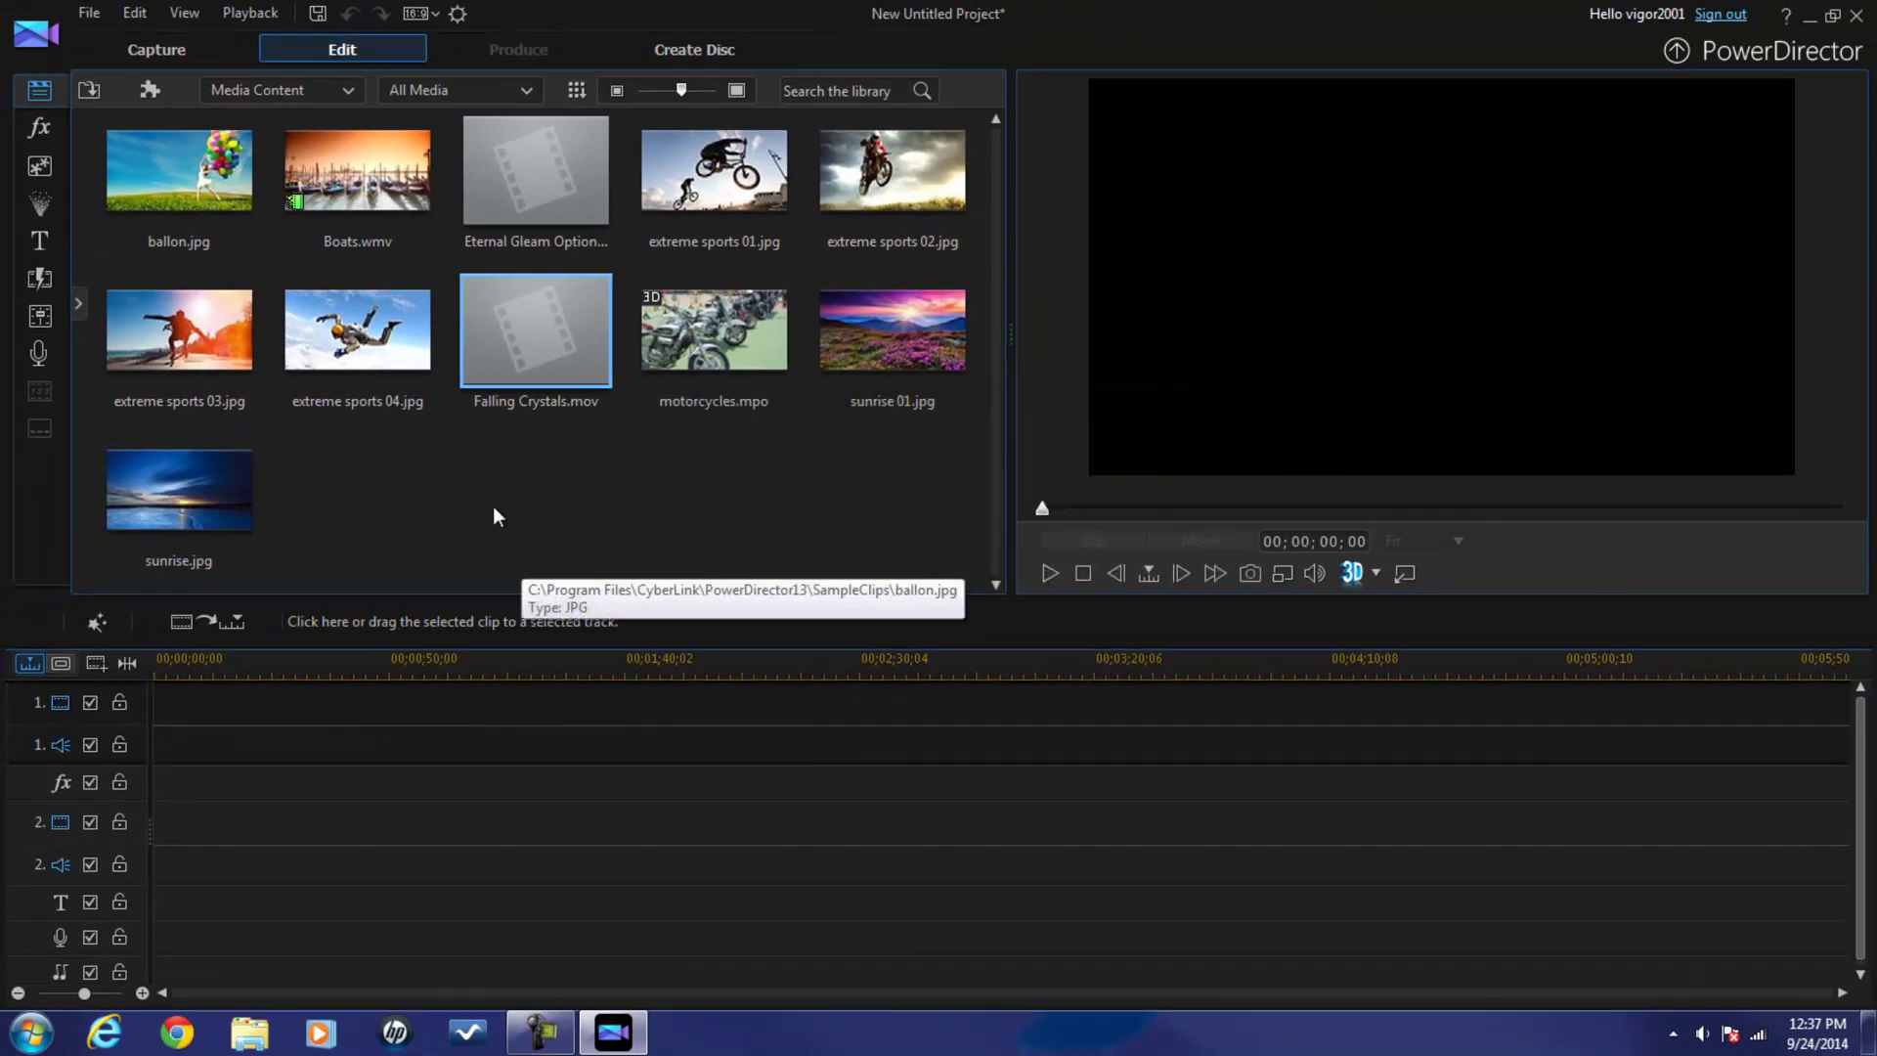
Place Boats.wmv on track 1 and Eternal Gleam on track 2, silencing the frame-rate warning.
{"action": "left_click_drag", "start_coordinate": [358, 176], "coordinate": [453, 705]}
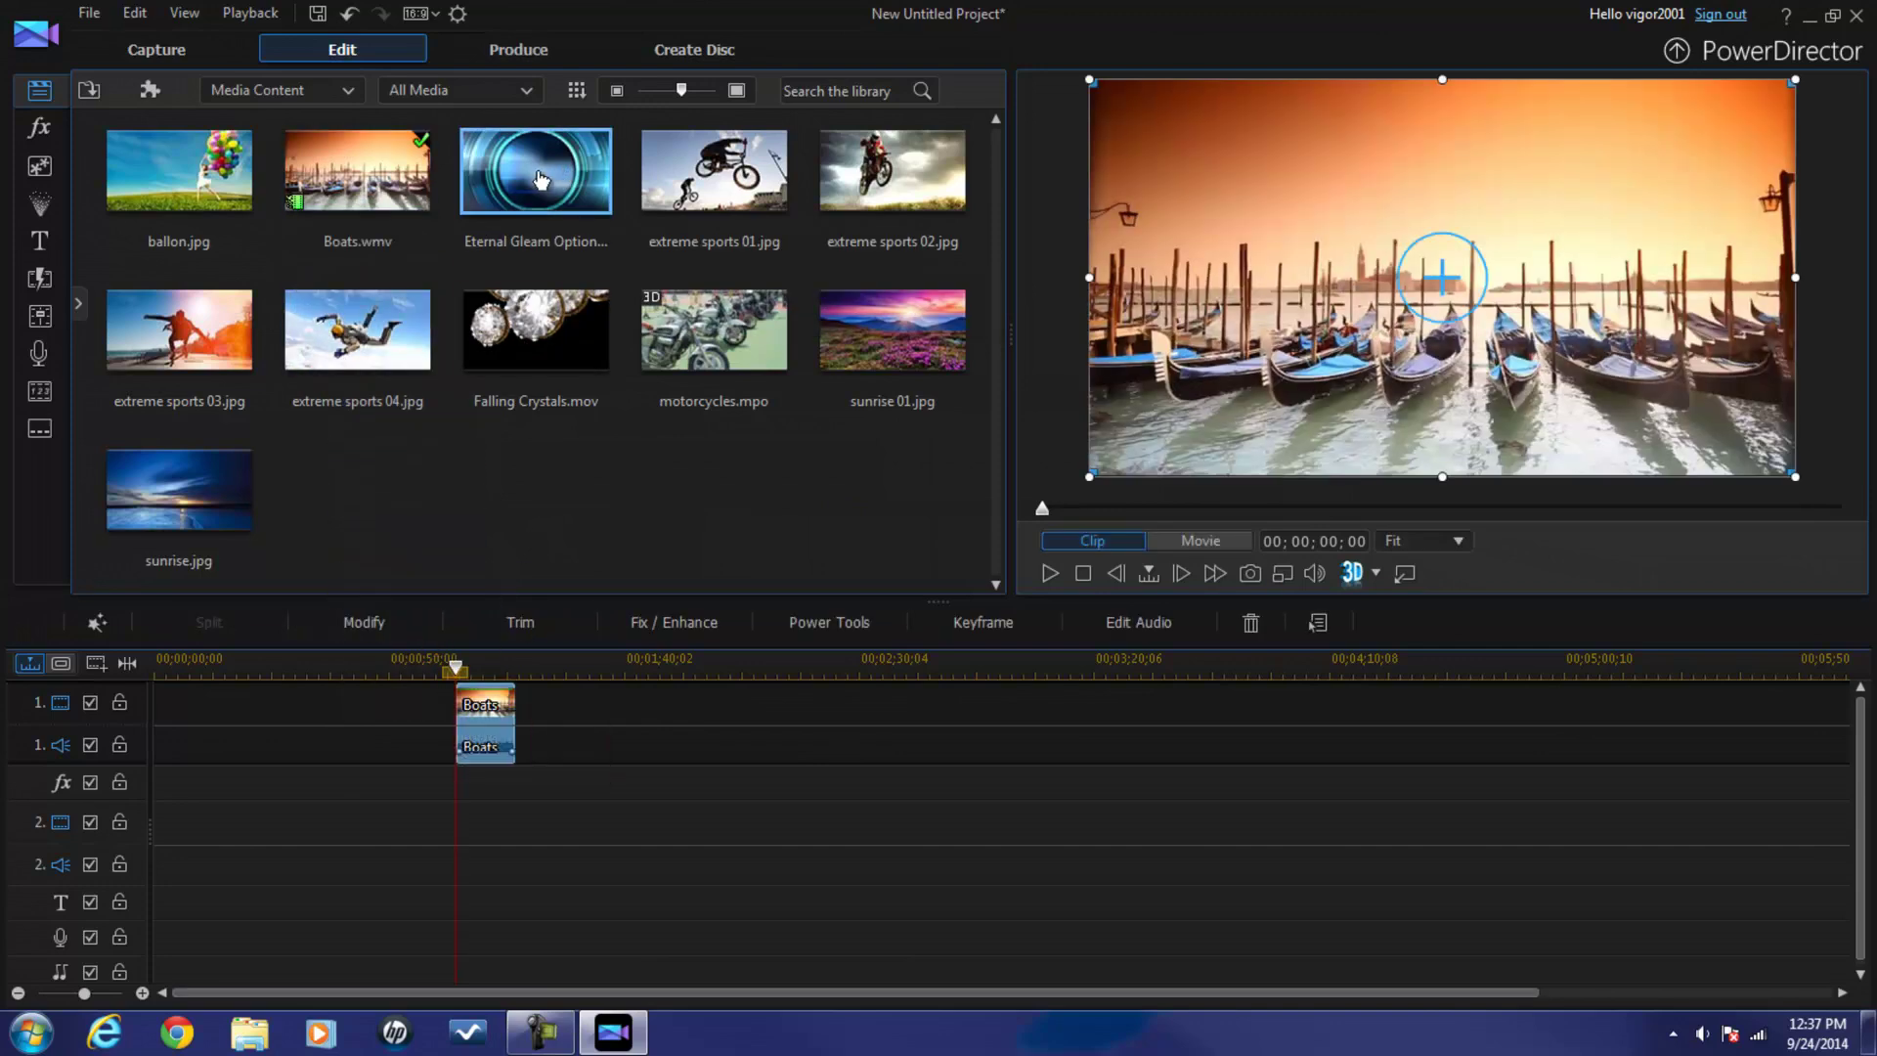
{"action": "left_click_drag", "start_coordinate": [542, 179], "coordinate": [531, 791]}
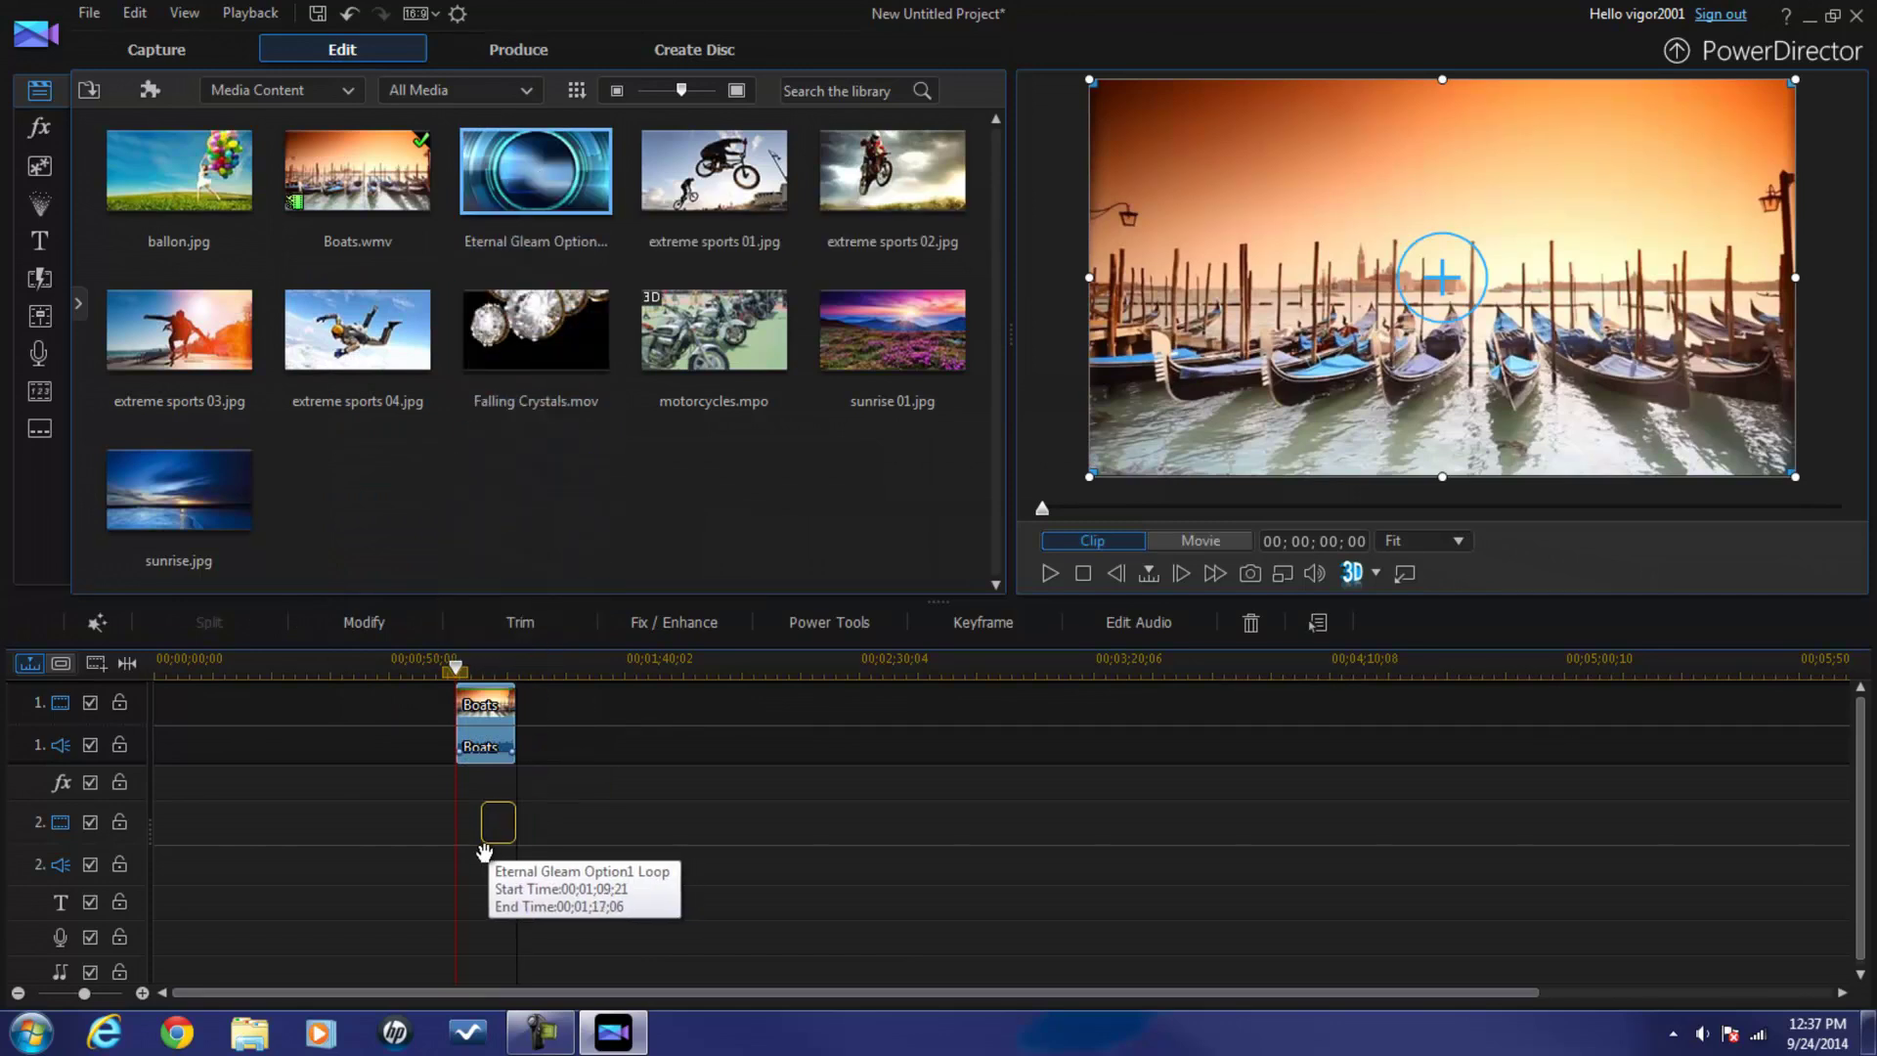
{"action": "mouse_move", "coordinate": [531, 791]}
{"action": "left_mouse_down"}
{"action": "mouse_move", "coordinate": [469, 858]}
{"action": "mouse_move", "coordinate": [466, 821]}
{"action": "left_mouse_up"}
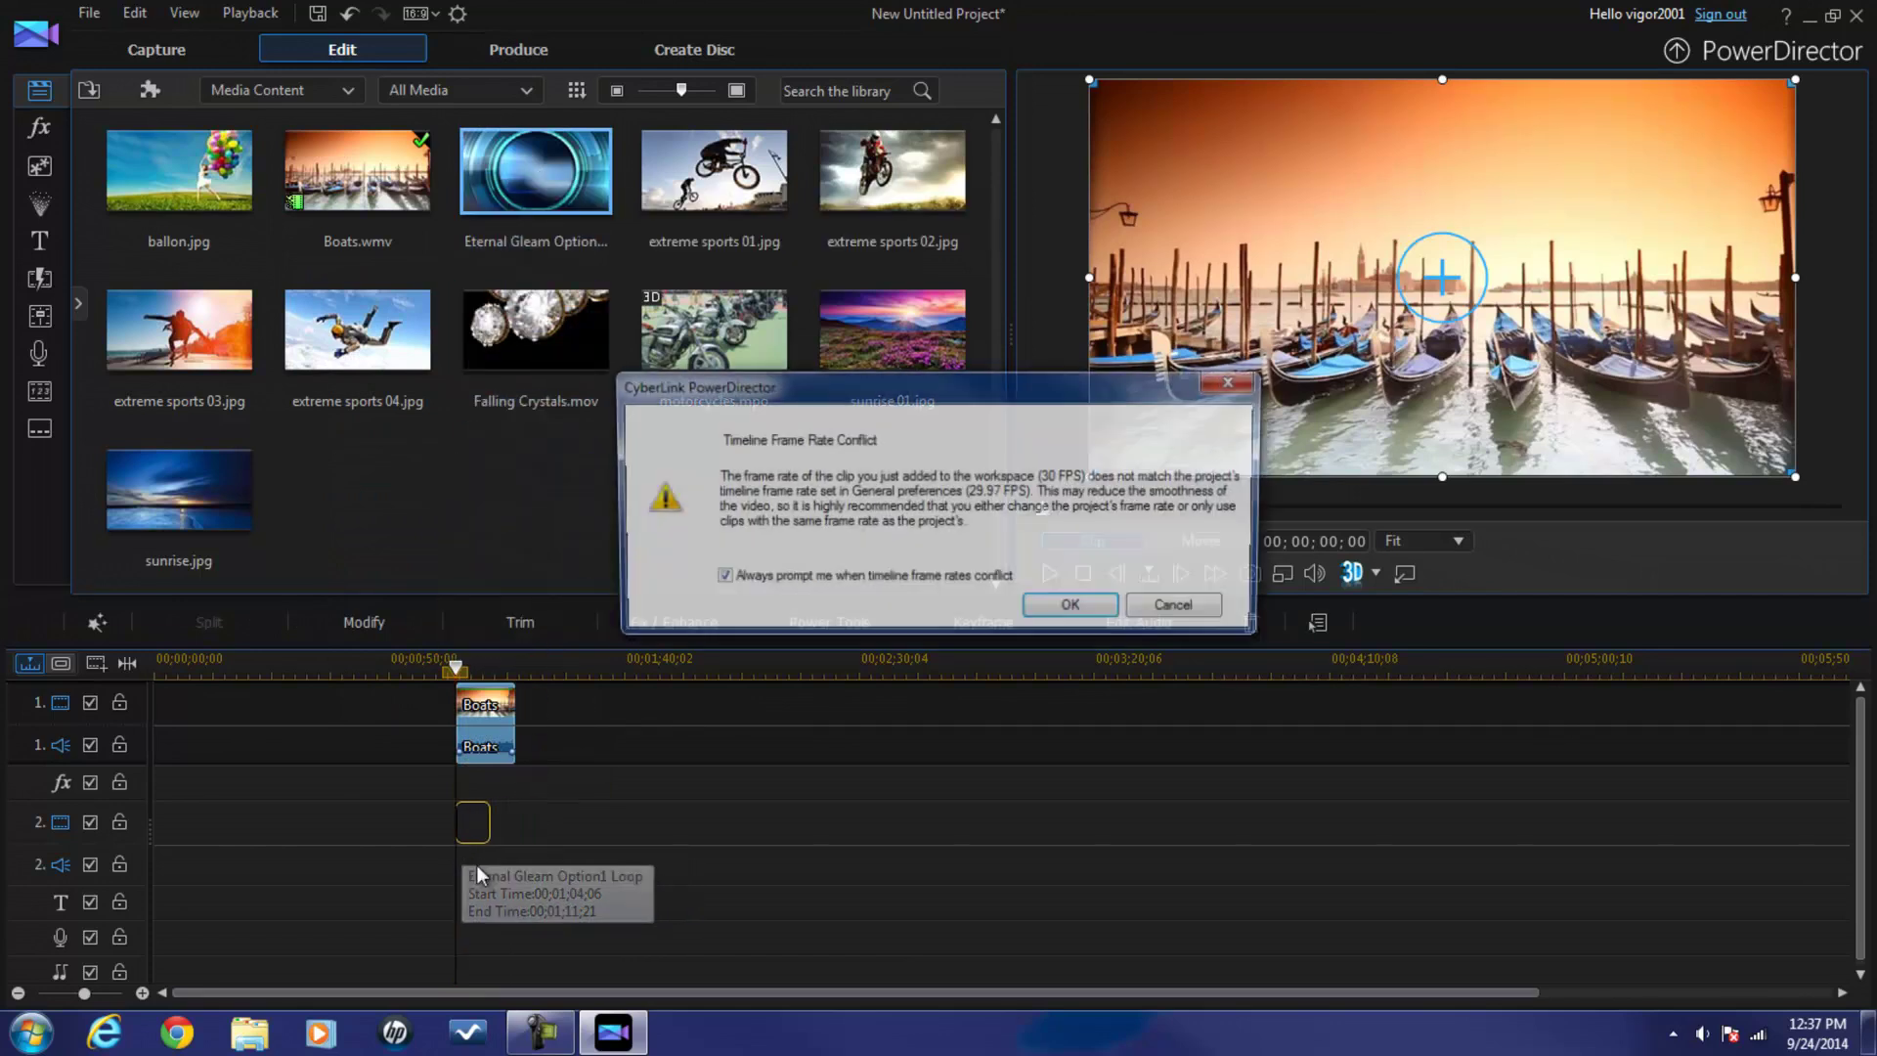
{"action": "left_click", "coordinate": [718, 577]}
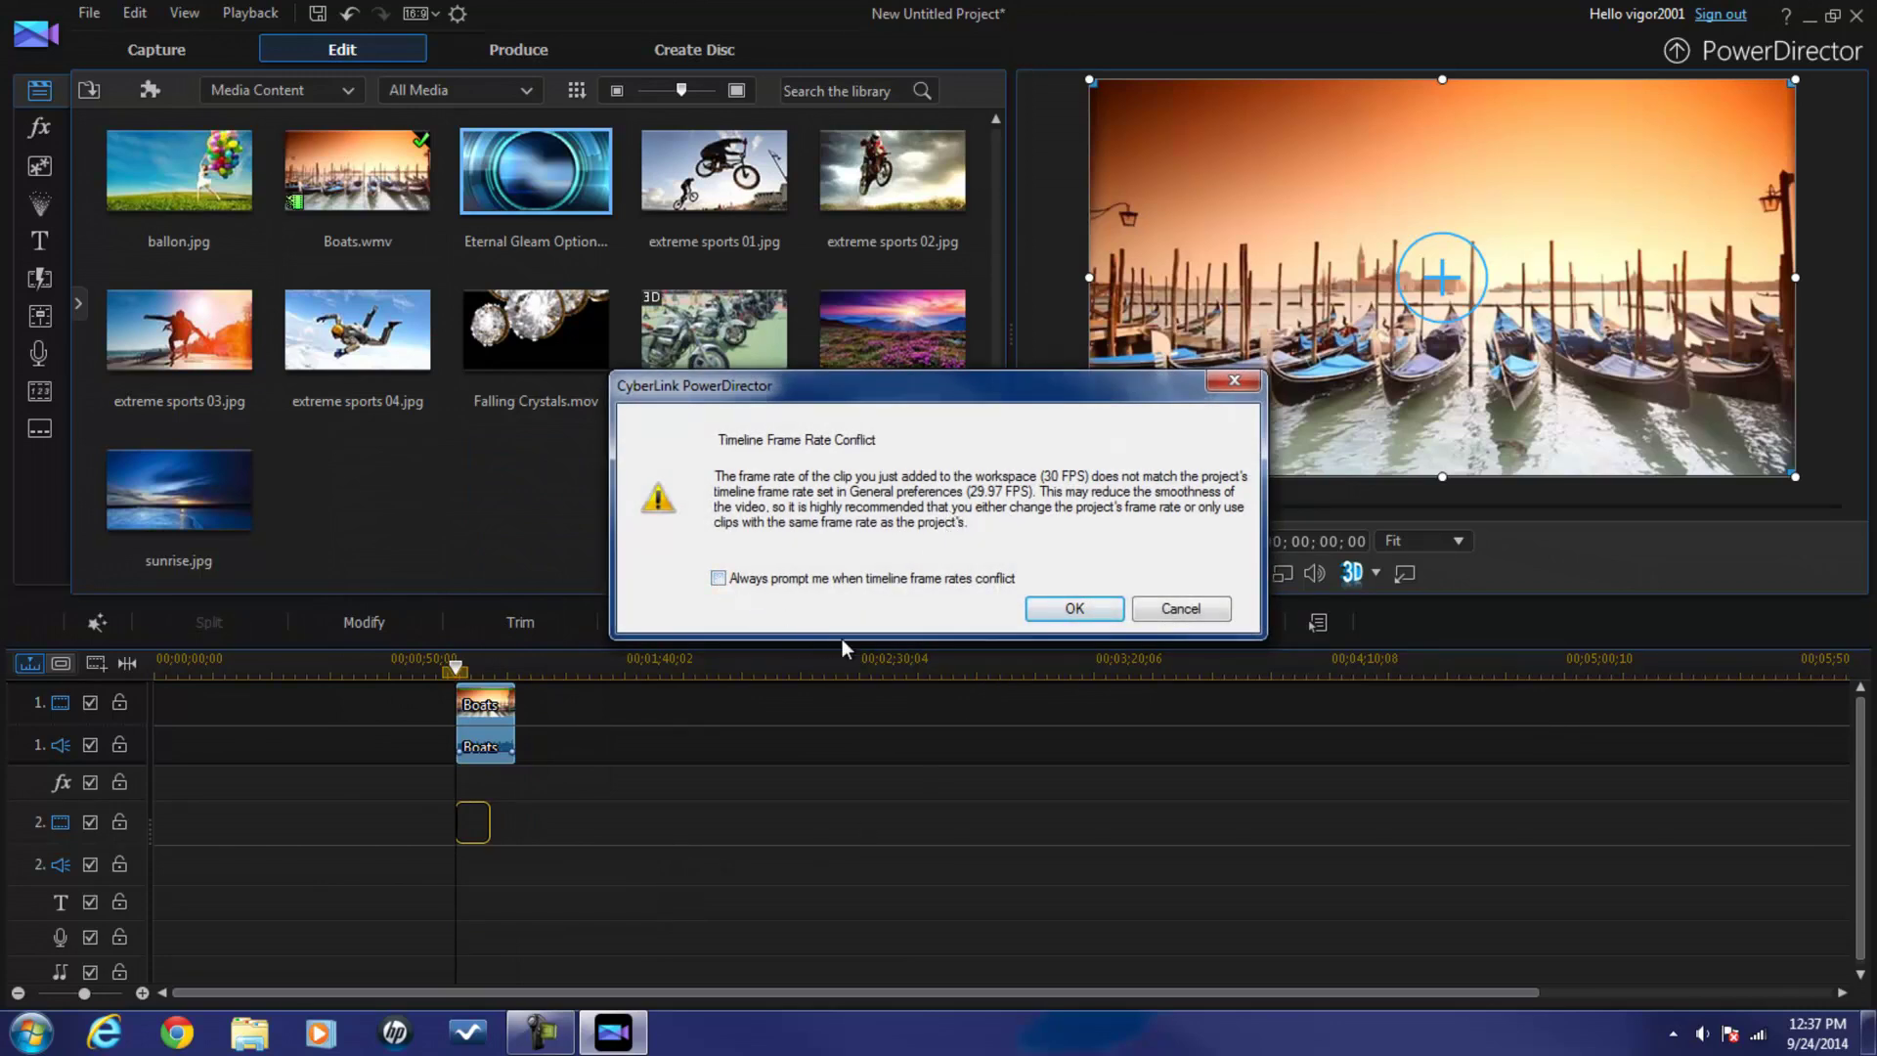
{"action": "left_click", "coordinate": [1073, 609]}
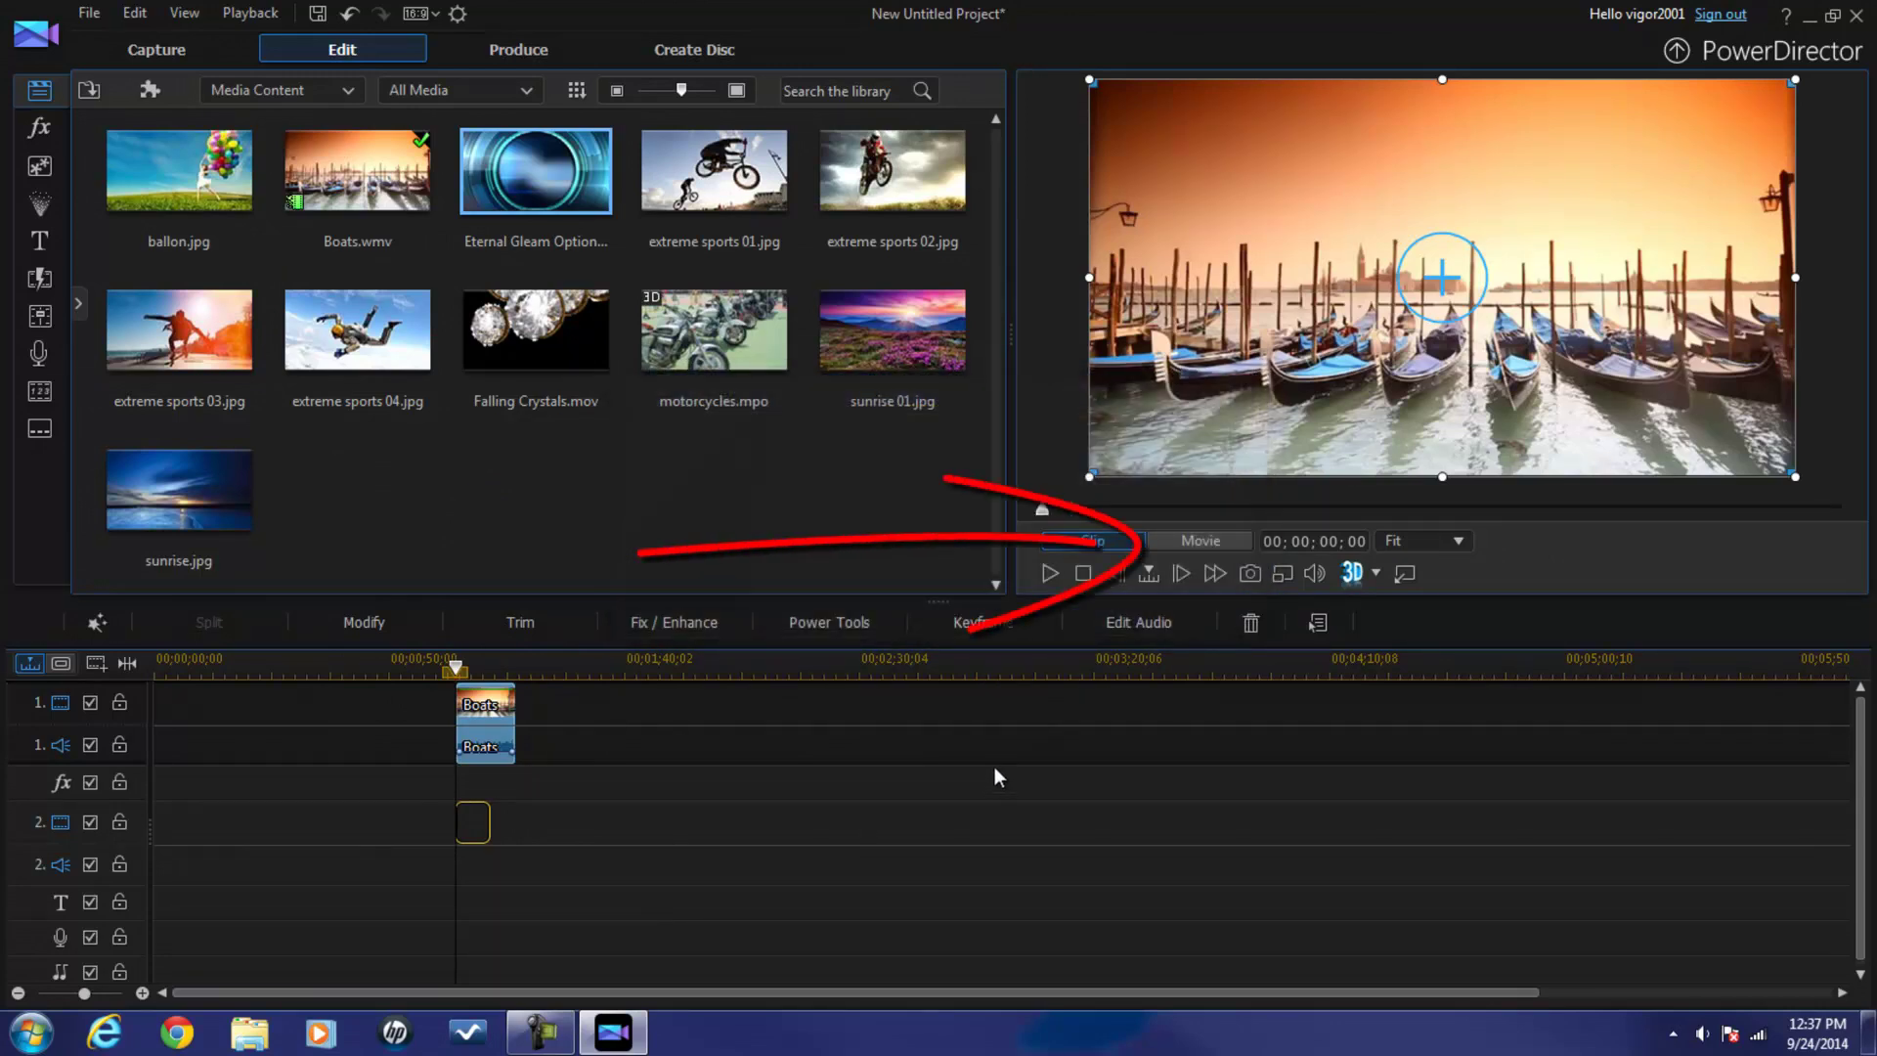
Play the gleaming overlay over the boats in Movie mode, then select the Eternal Gleam clip.
{"action": "left_click", "coordinate": [1189, 541]}
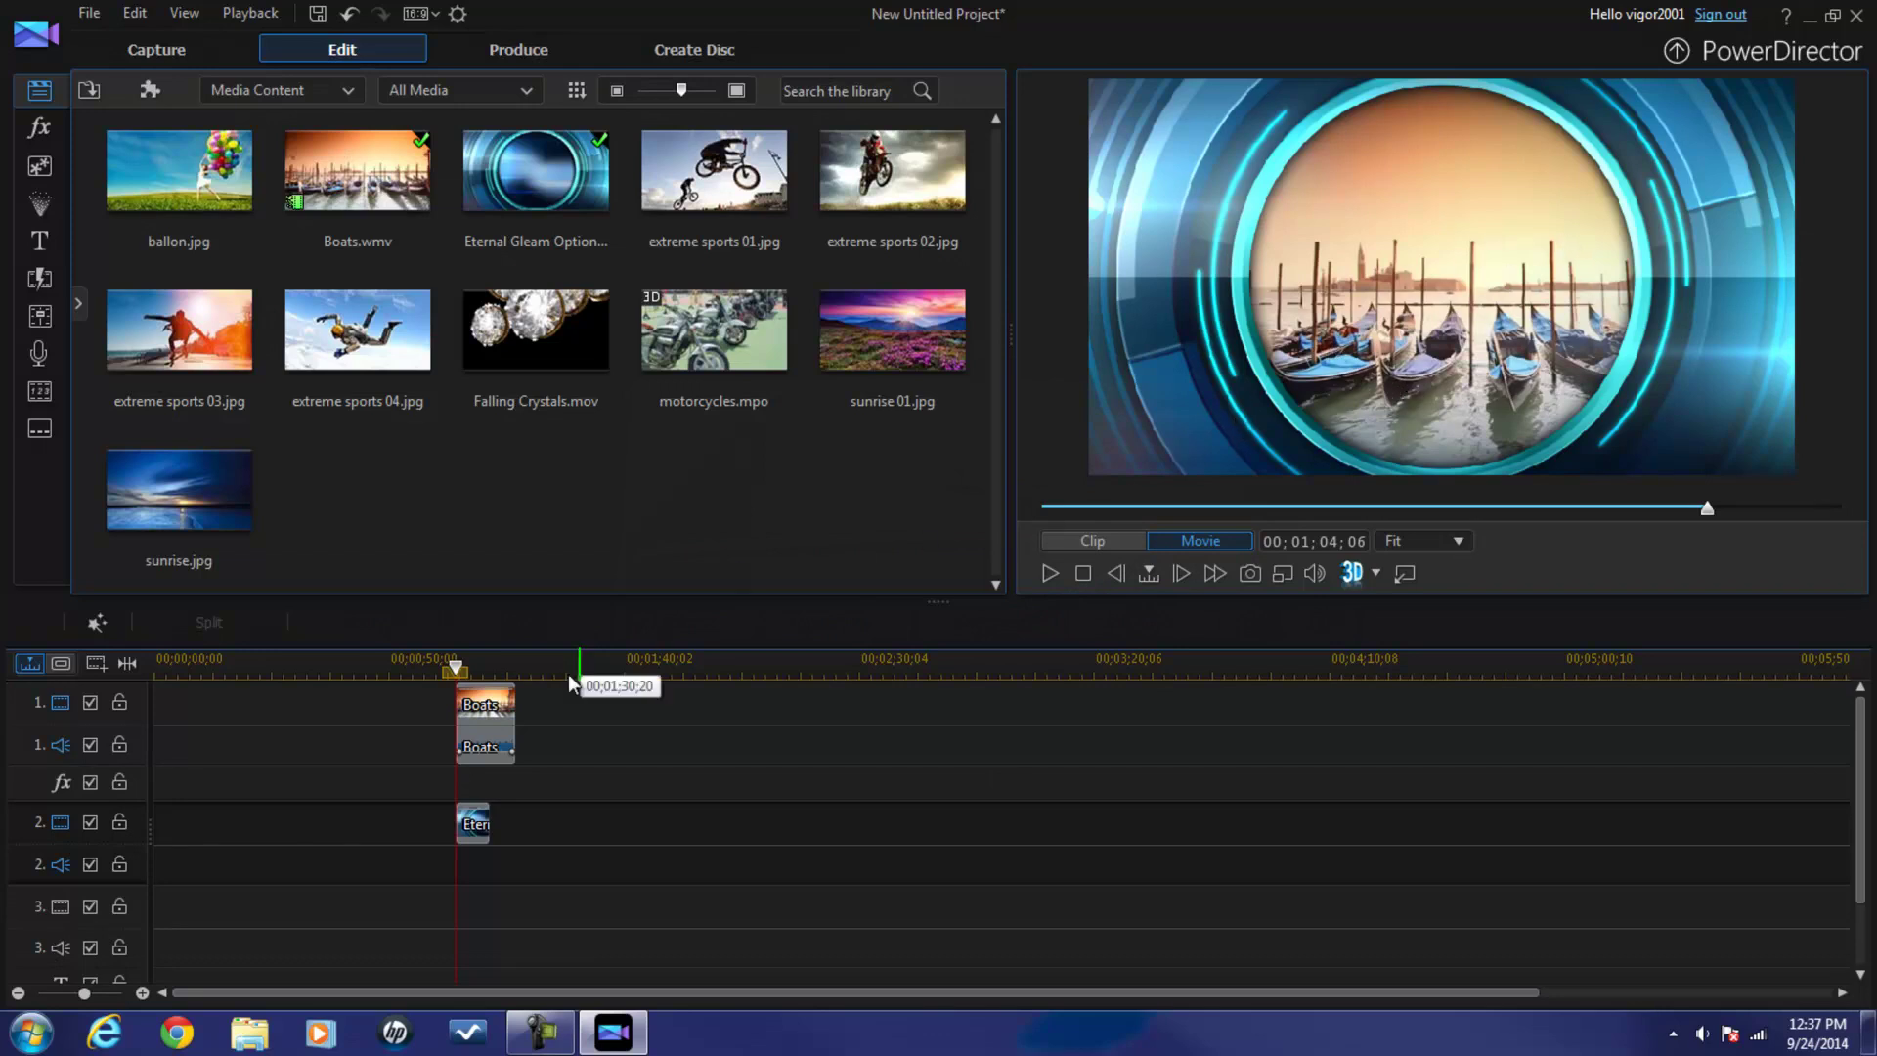
{"action": "left_click", "coordinate": [1049, 573]}
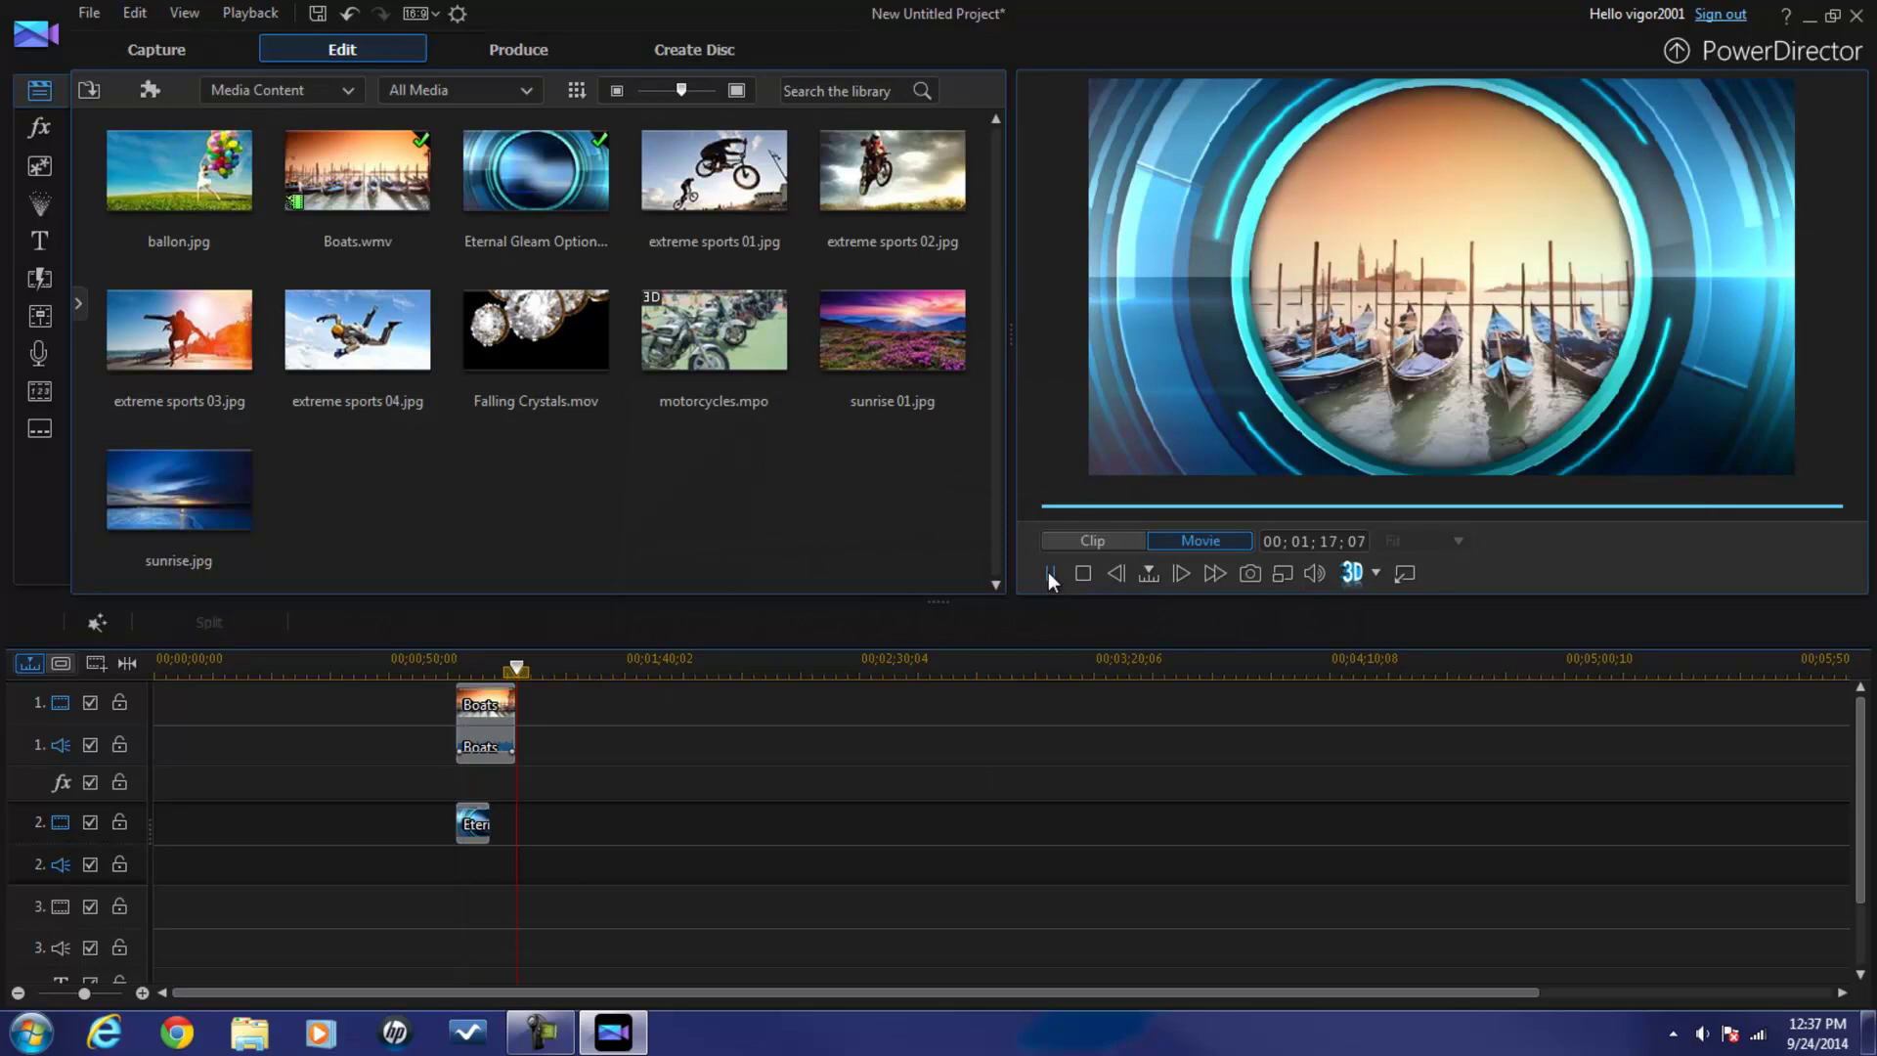
{"action": "left_click", "coordinate": [1049, 572]}
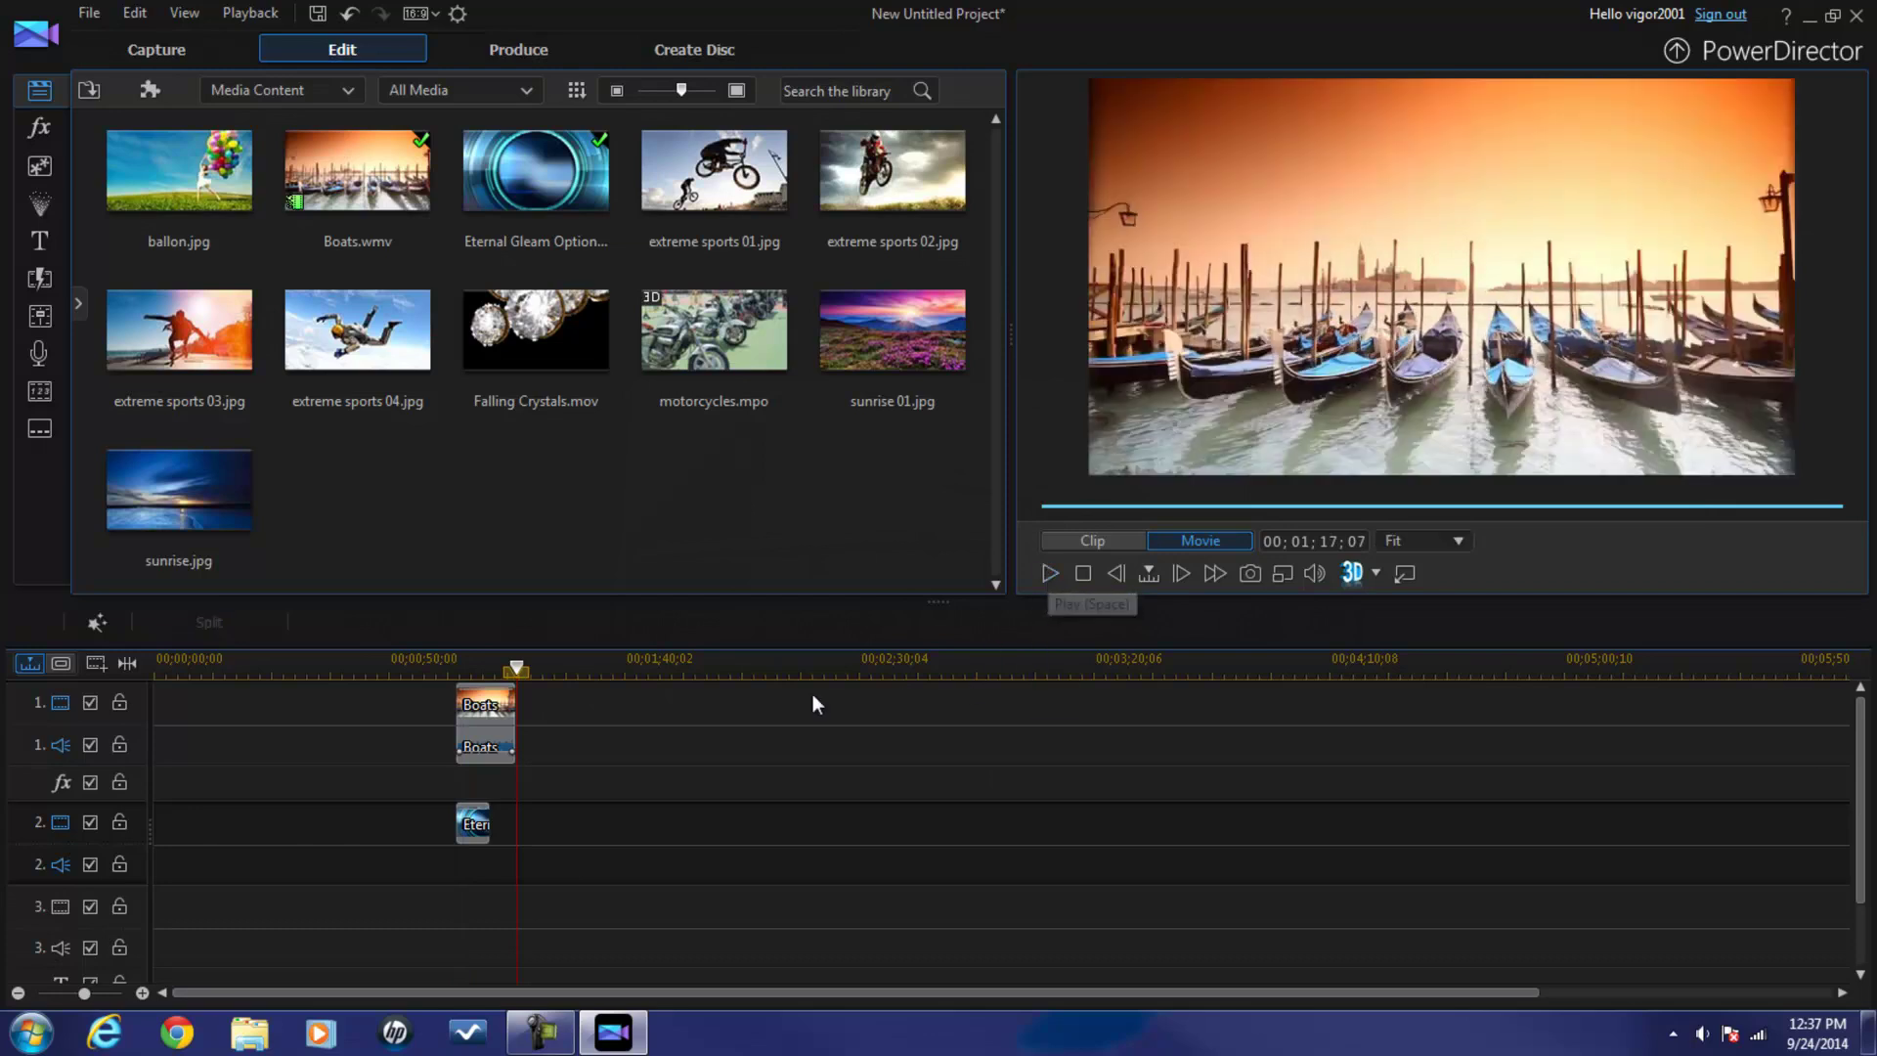
{"action": "left_click", "coordinate": [477, 667]}
{"action": "left_click_drag", "start_coordinate": [479, 668], "coordinate": [472, 667]}
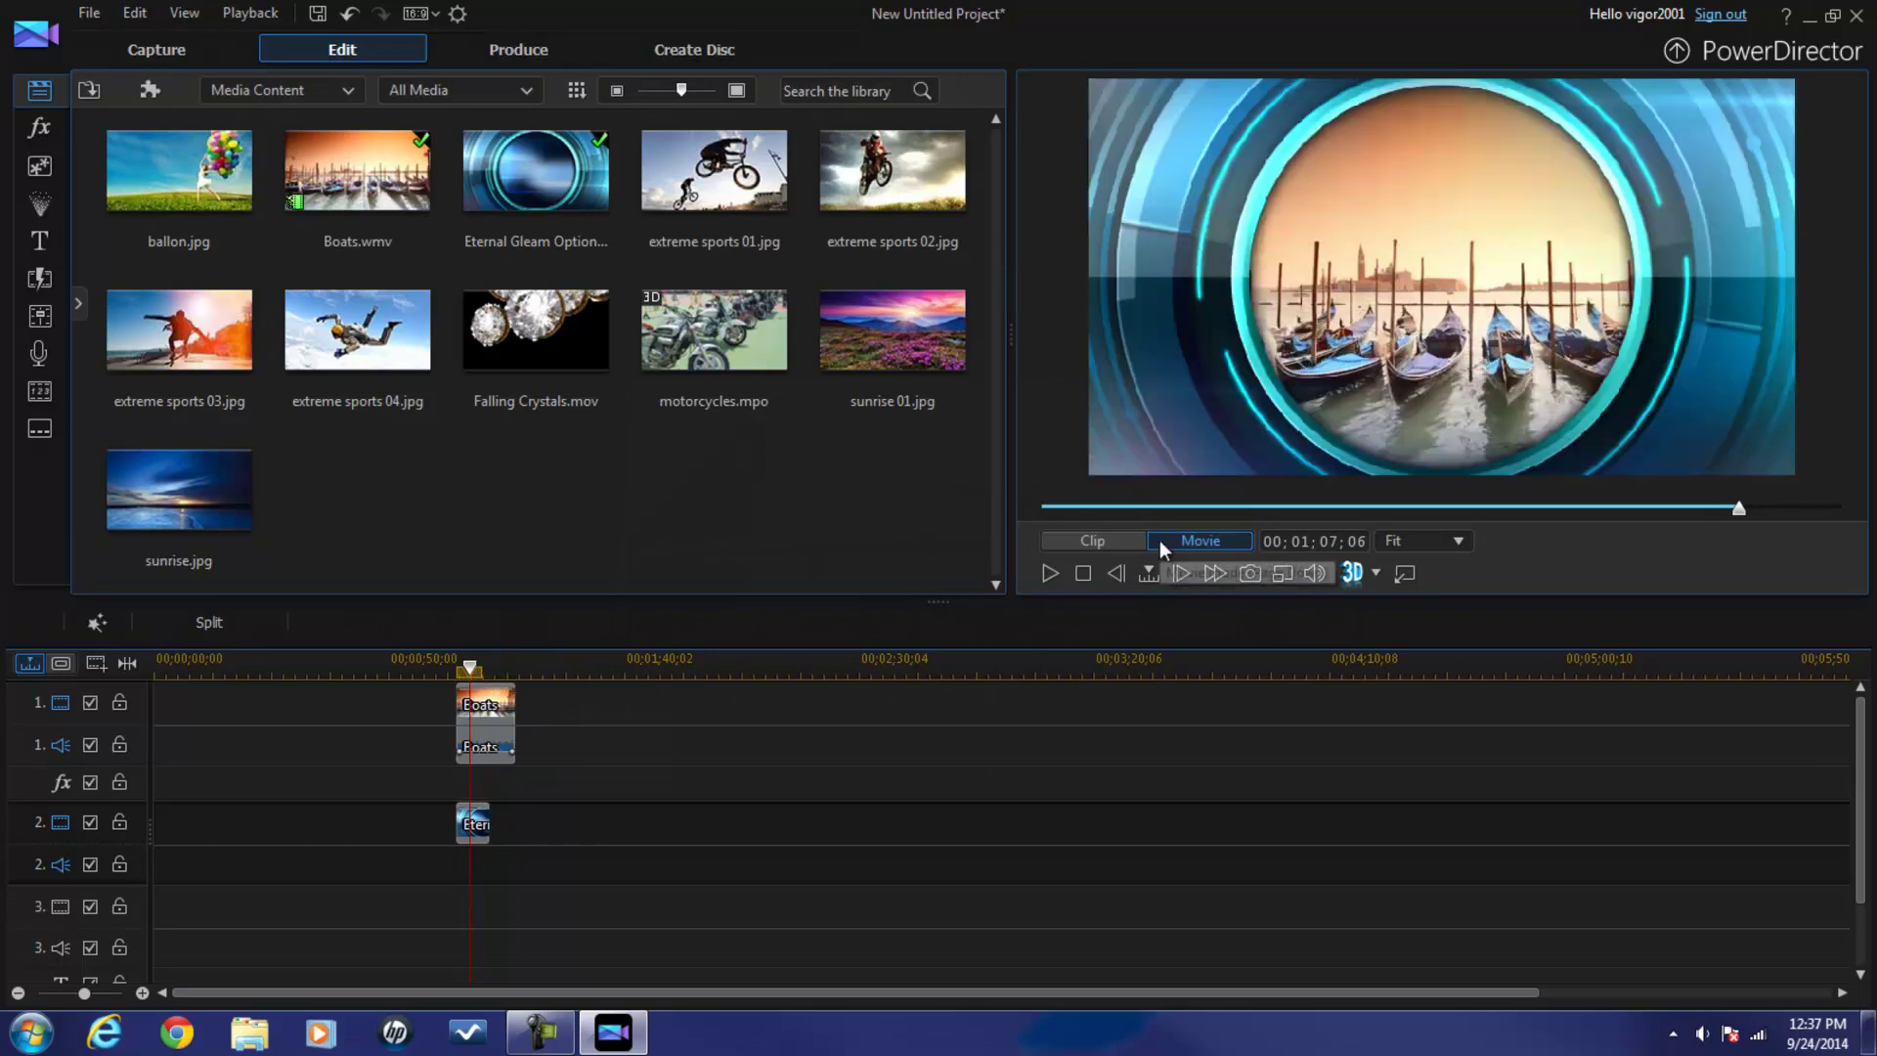
{"action": "left_click", "coordinate": [478, 825]}
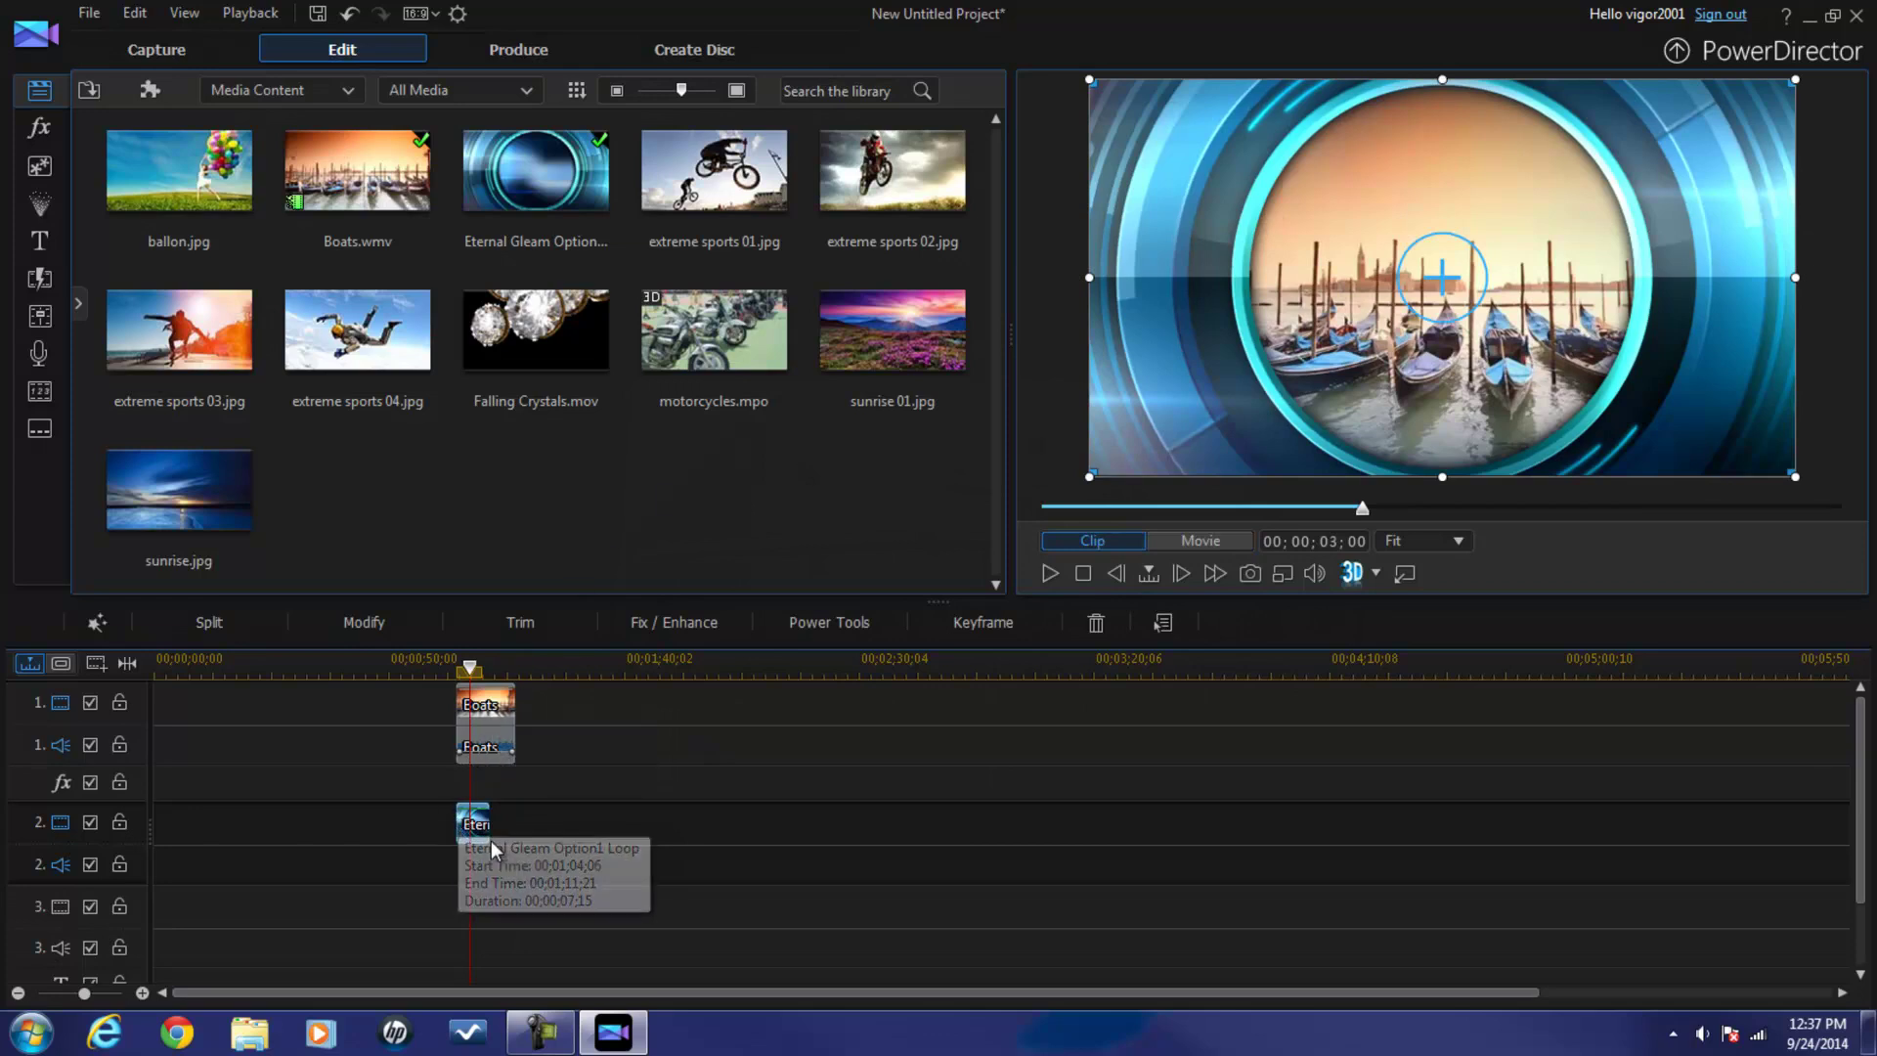
Remove the Eternal Gleam clip and place ballon.jpg right after Boats on track 1.
{"action": "right_click", "coordinate": [479, 824]}
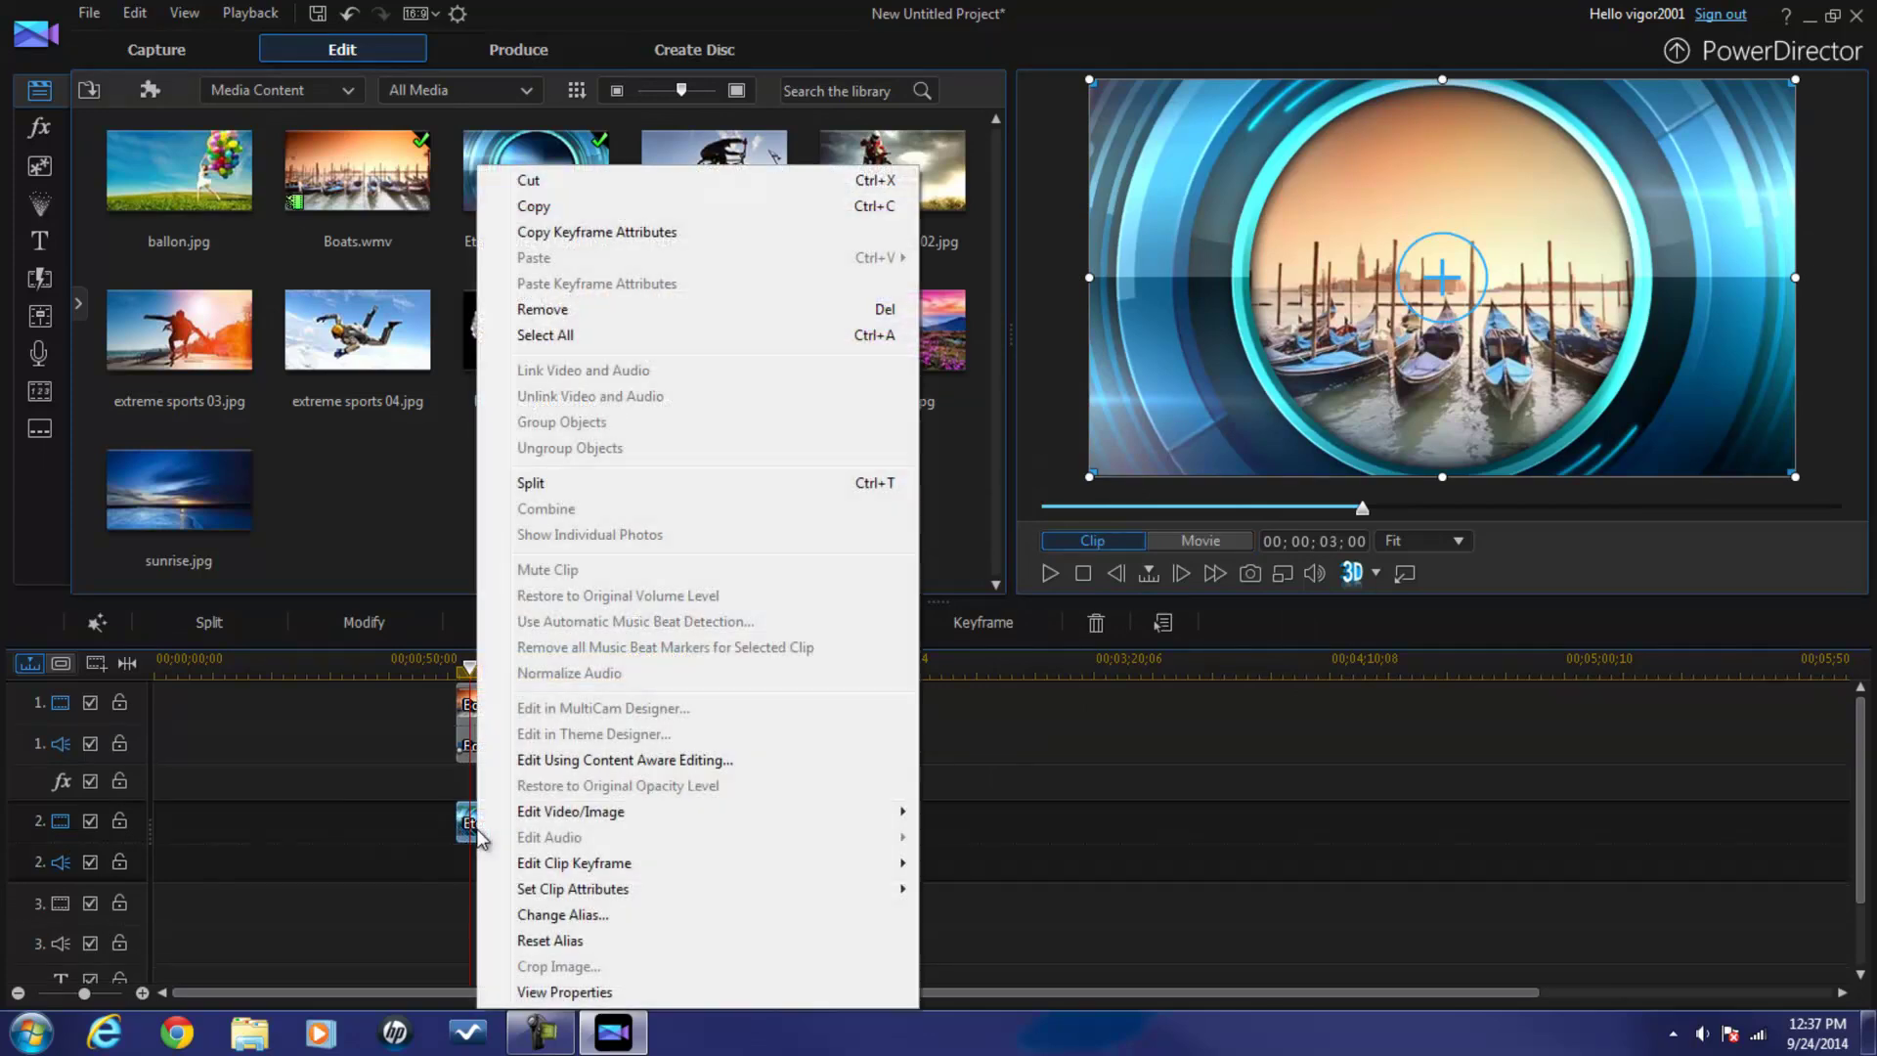
{"action": "left_click", "coordinate": [543, 309]}
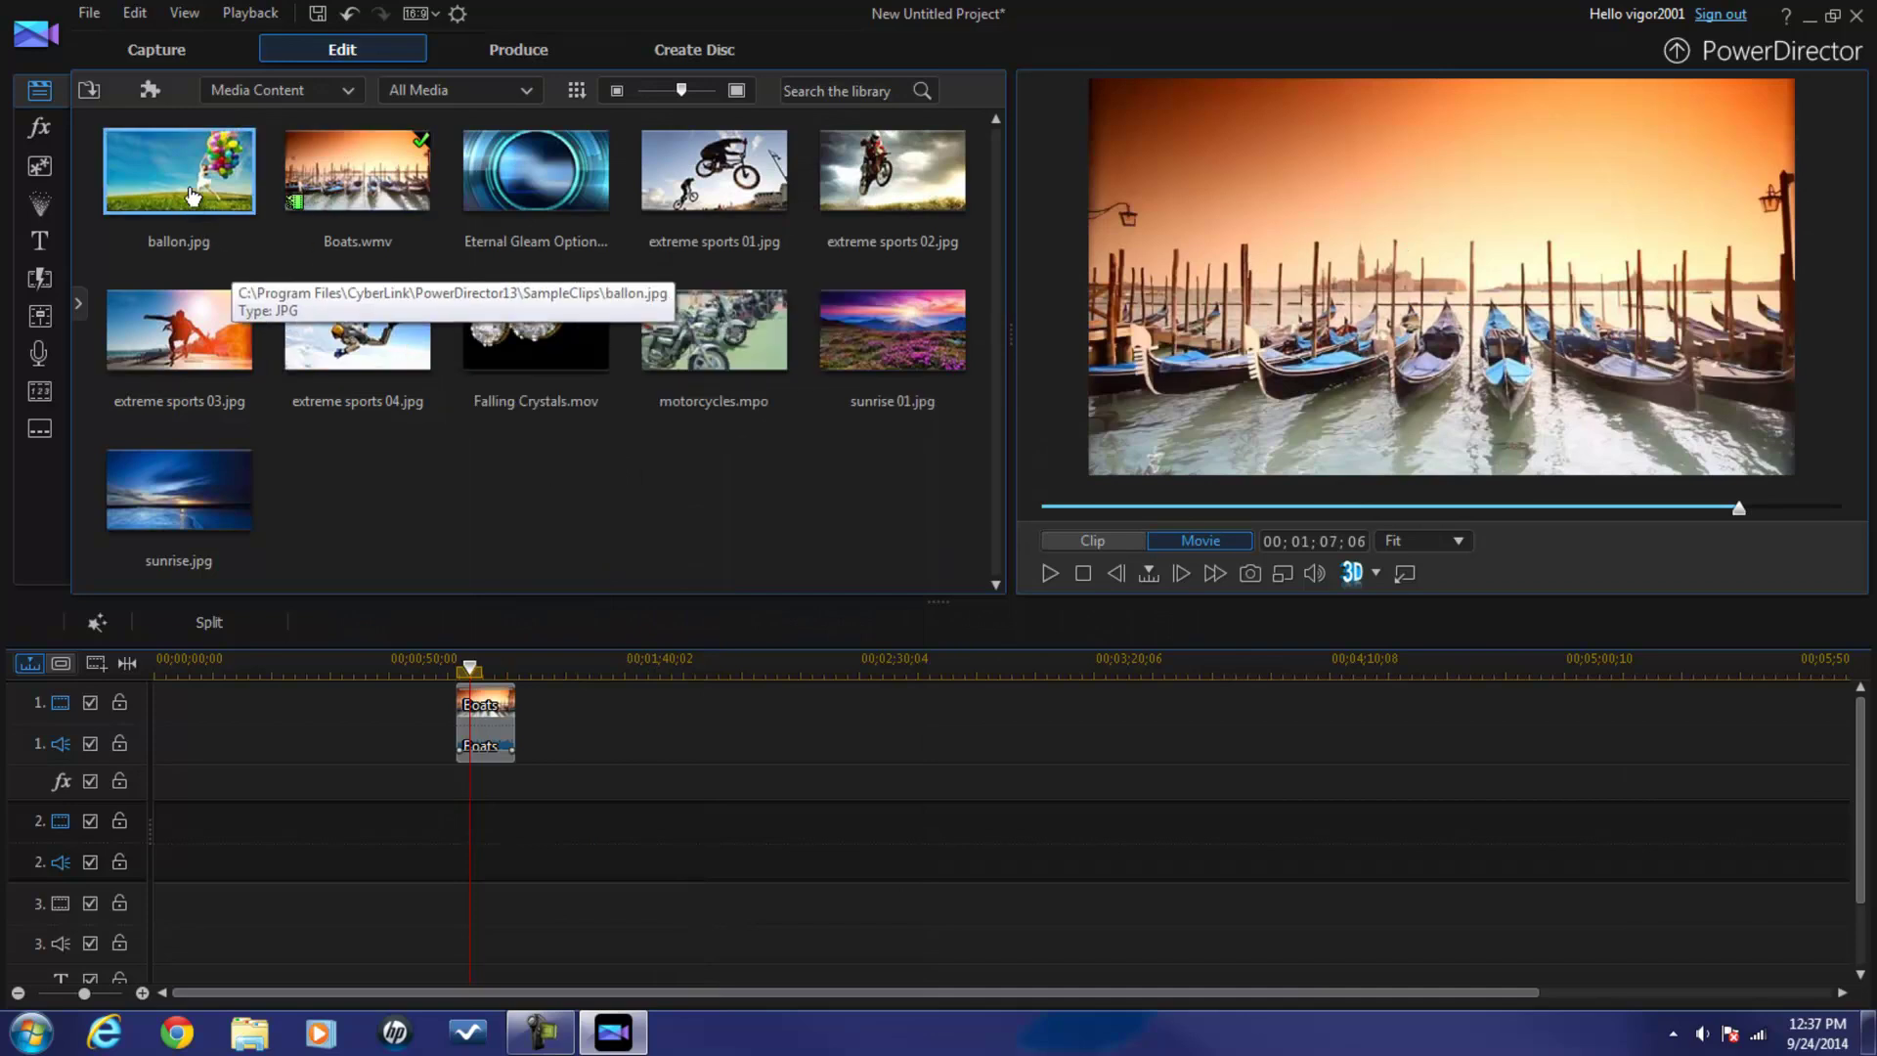
{"action": "left_click_drag", "start_coordinate": [191, 191], "coordinate": [529, 727]}
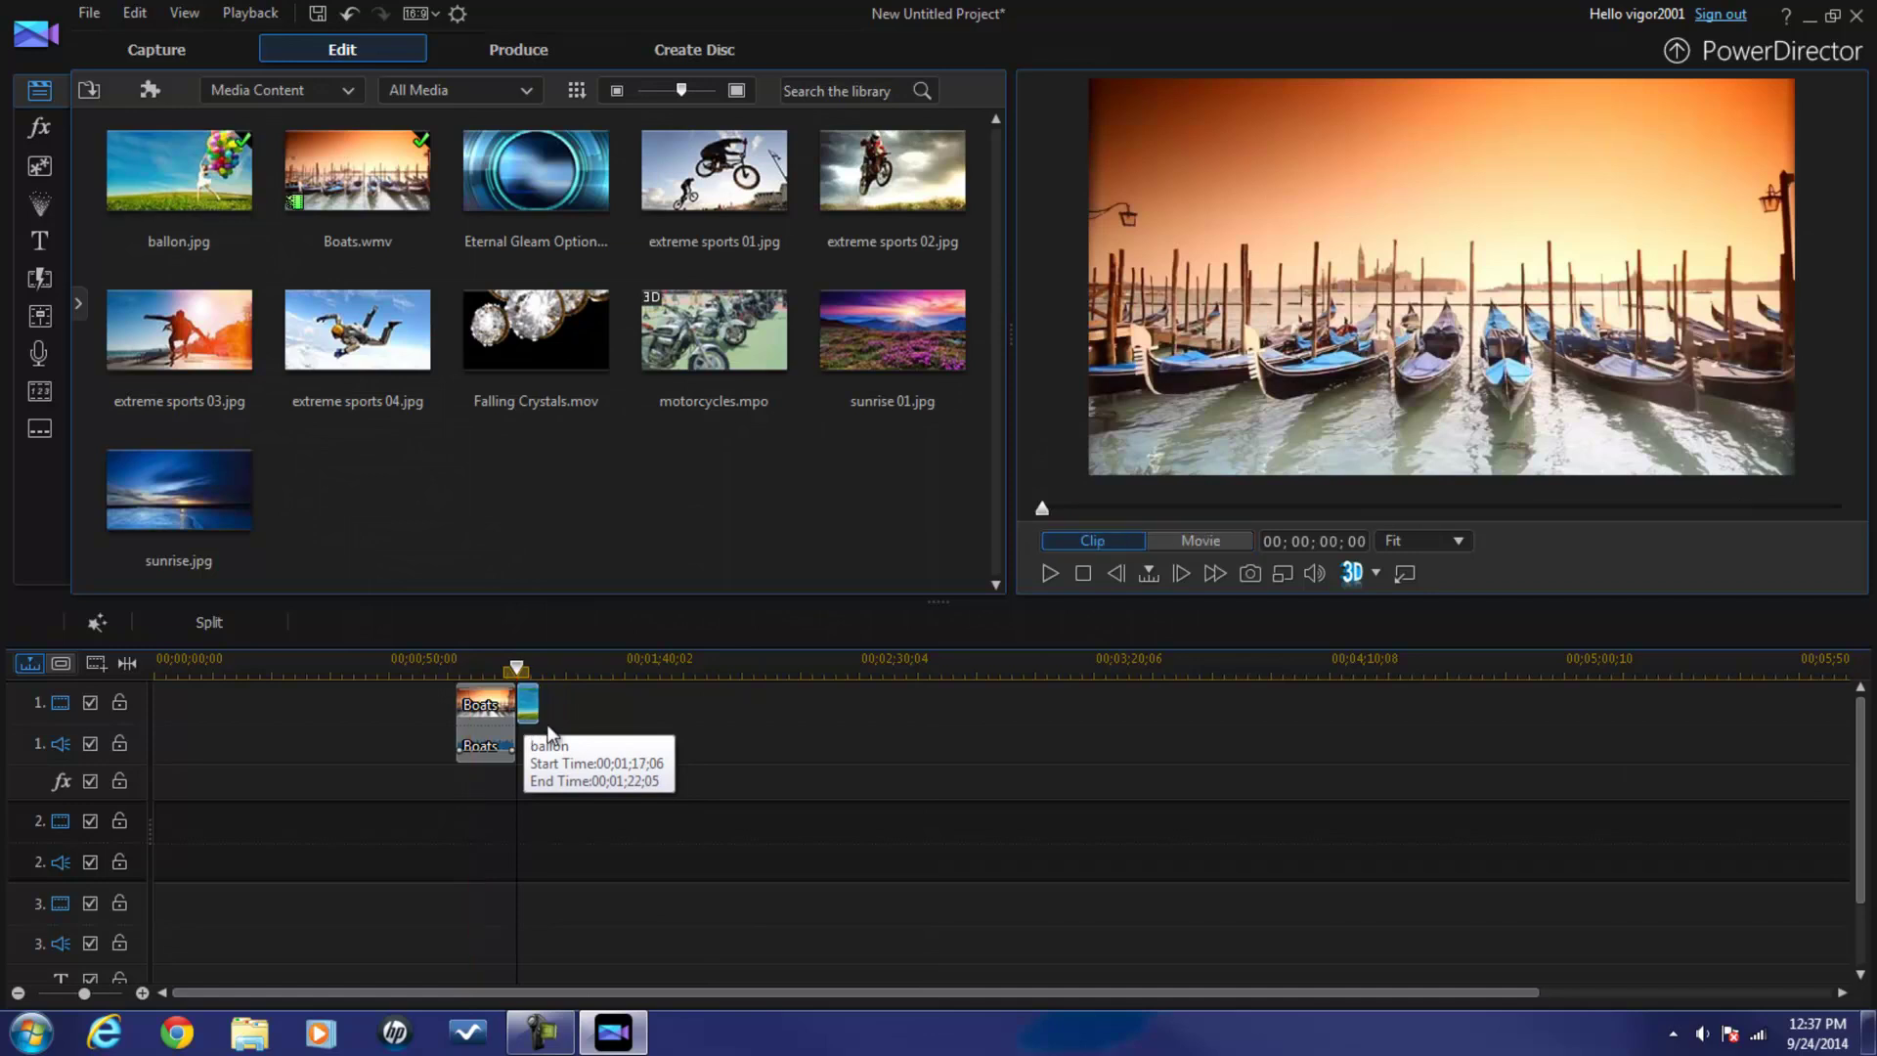
{"action": "left_click_drag", "start_coordinate": [528, 726], "coordinate": [668, 711]}
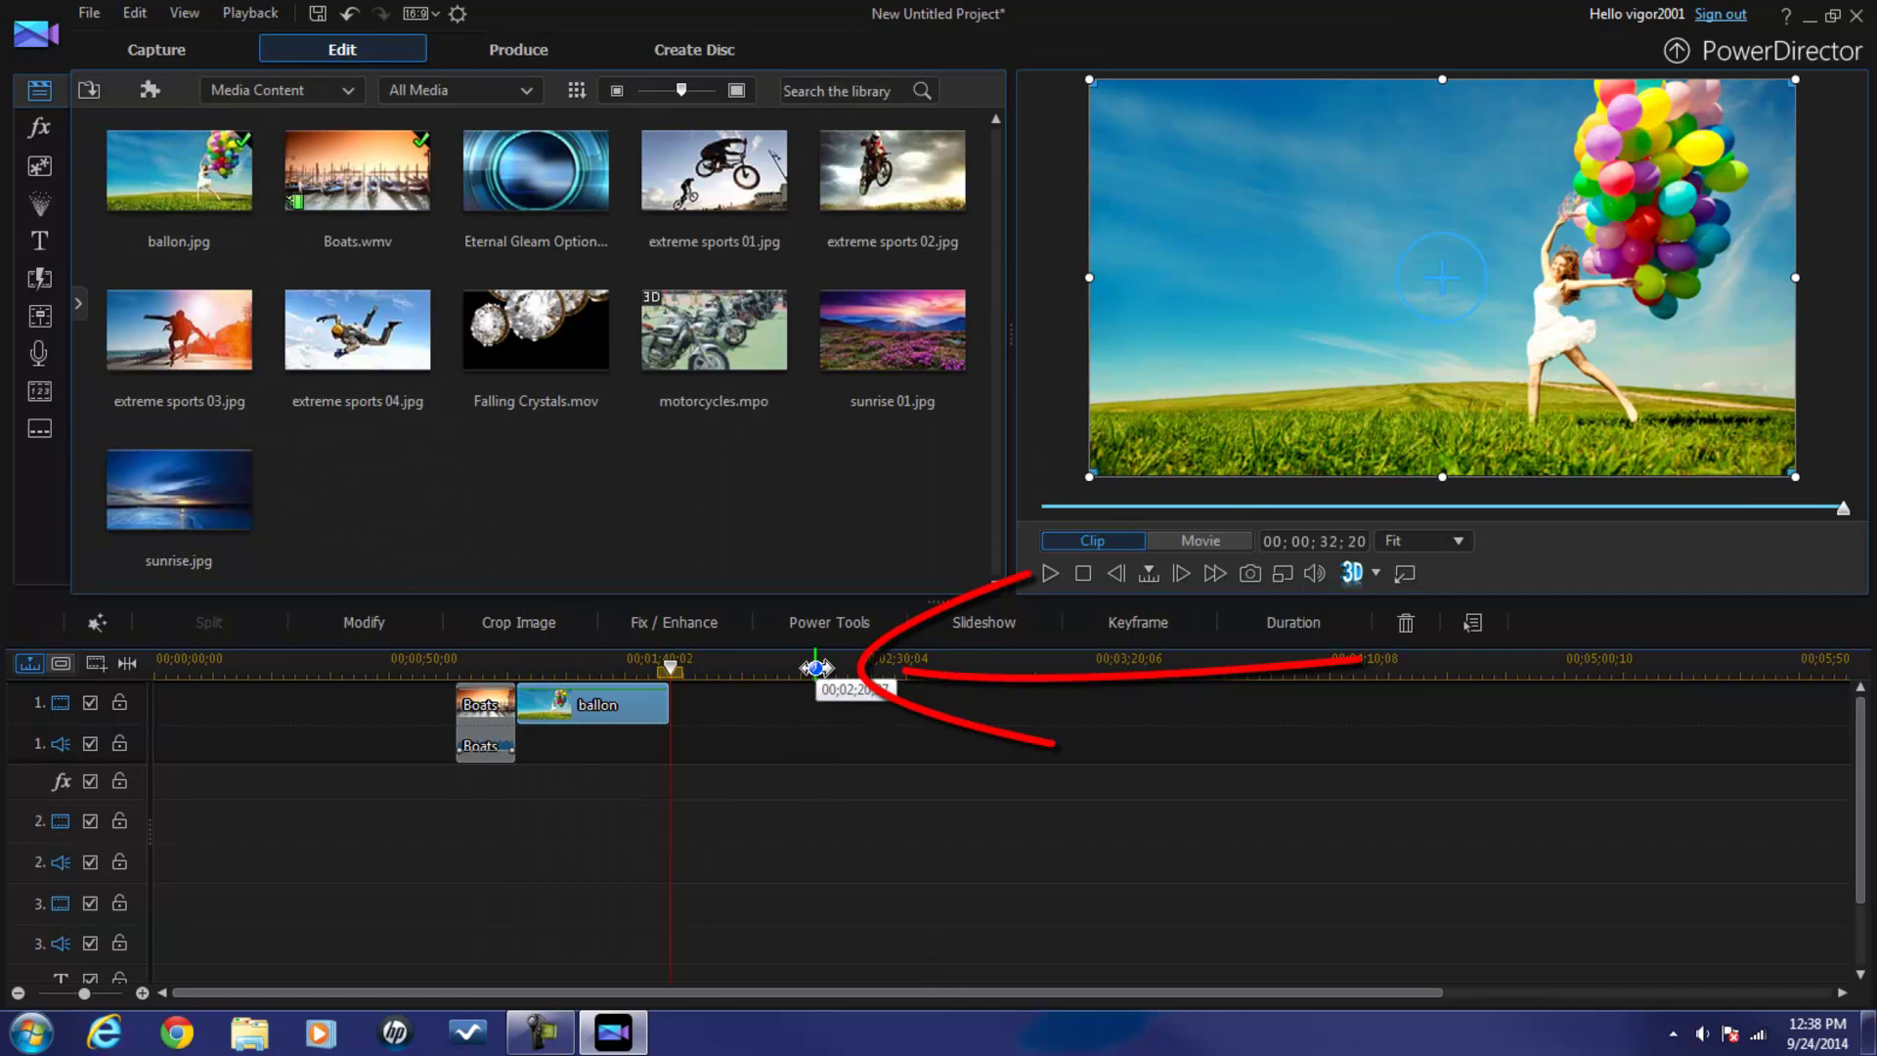
Zoom the timeline in and drop Falling Crystals on track 2 over the Boats clip.
{"action": "mouse_move", "coordinate": [818, 669]}
{"action": "left_mouse_down"}
{"action": "mouse_move", "coordinate": [1643, 675]}
{"action": "mouse_move", "coordinate": [1478, 675]}
{"action": "left_mouse_up"}
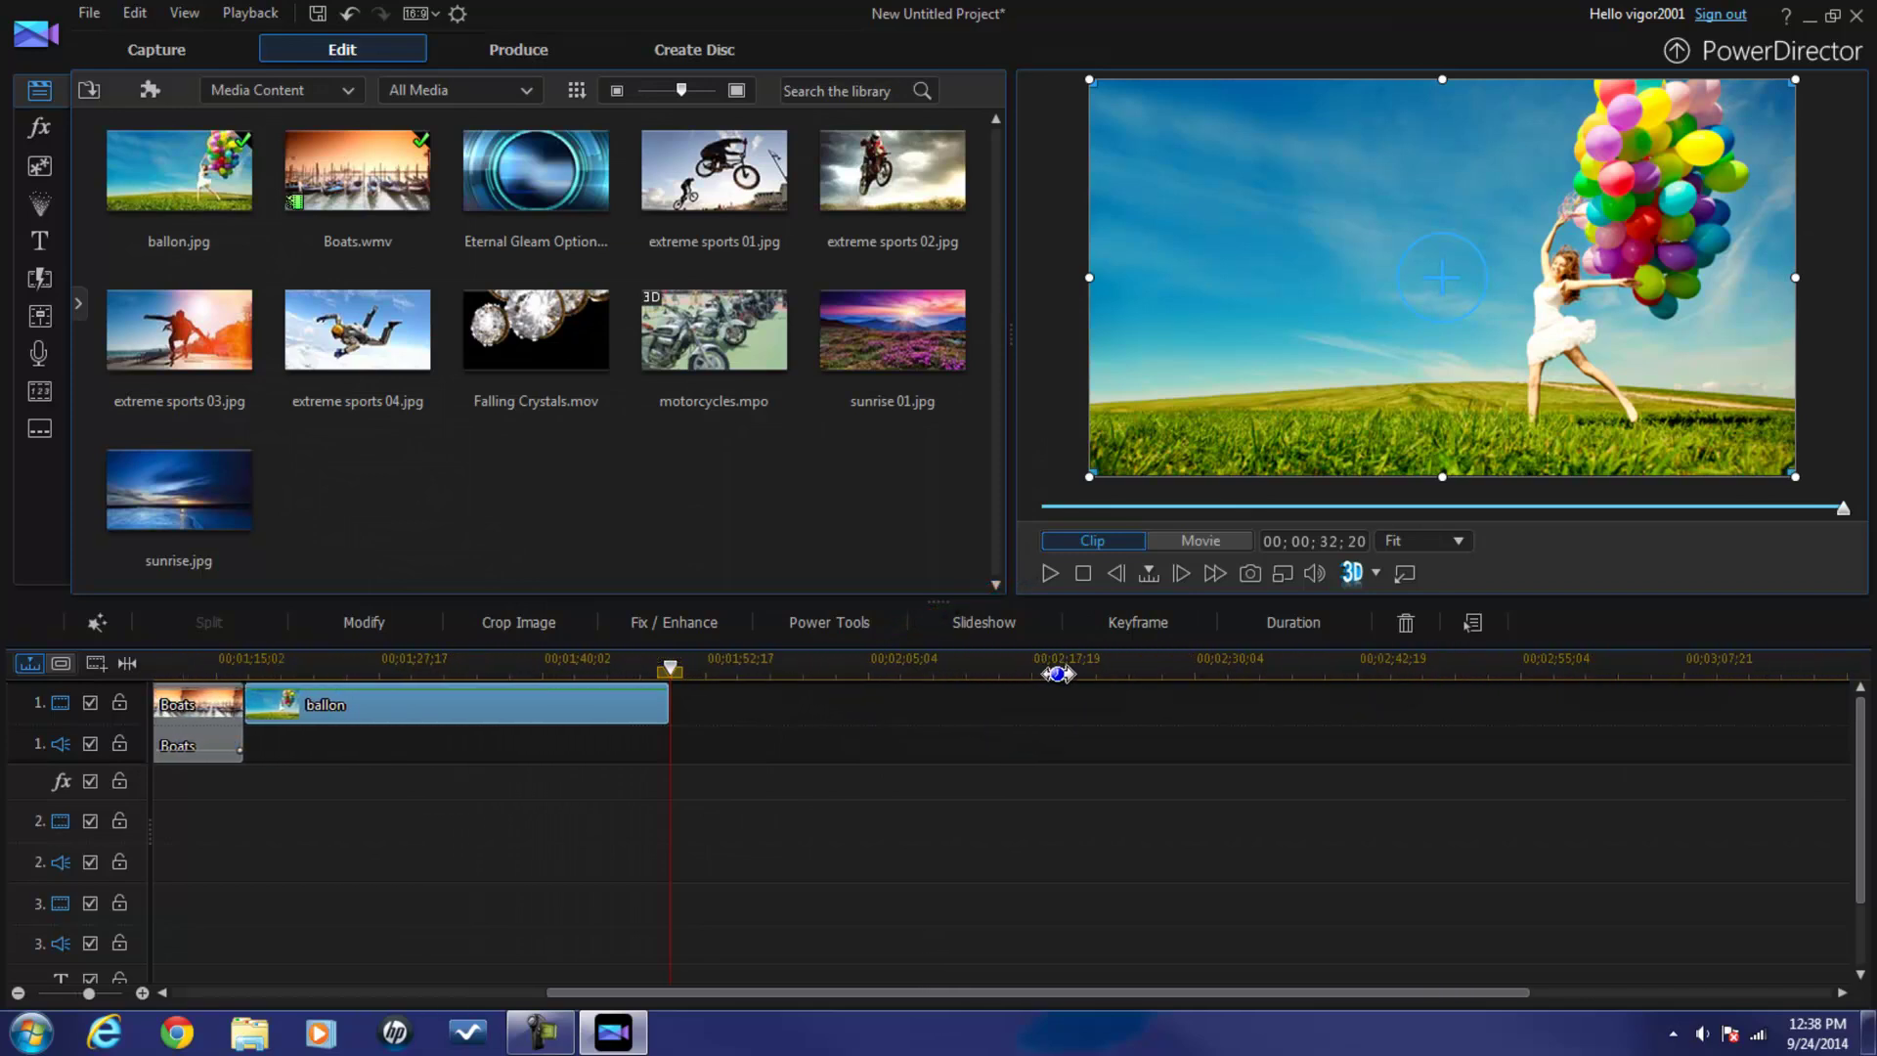
{"action": "left_click_drag", "start_coordinate": [1040, 993], "coordinate": [721, 1003]}
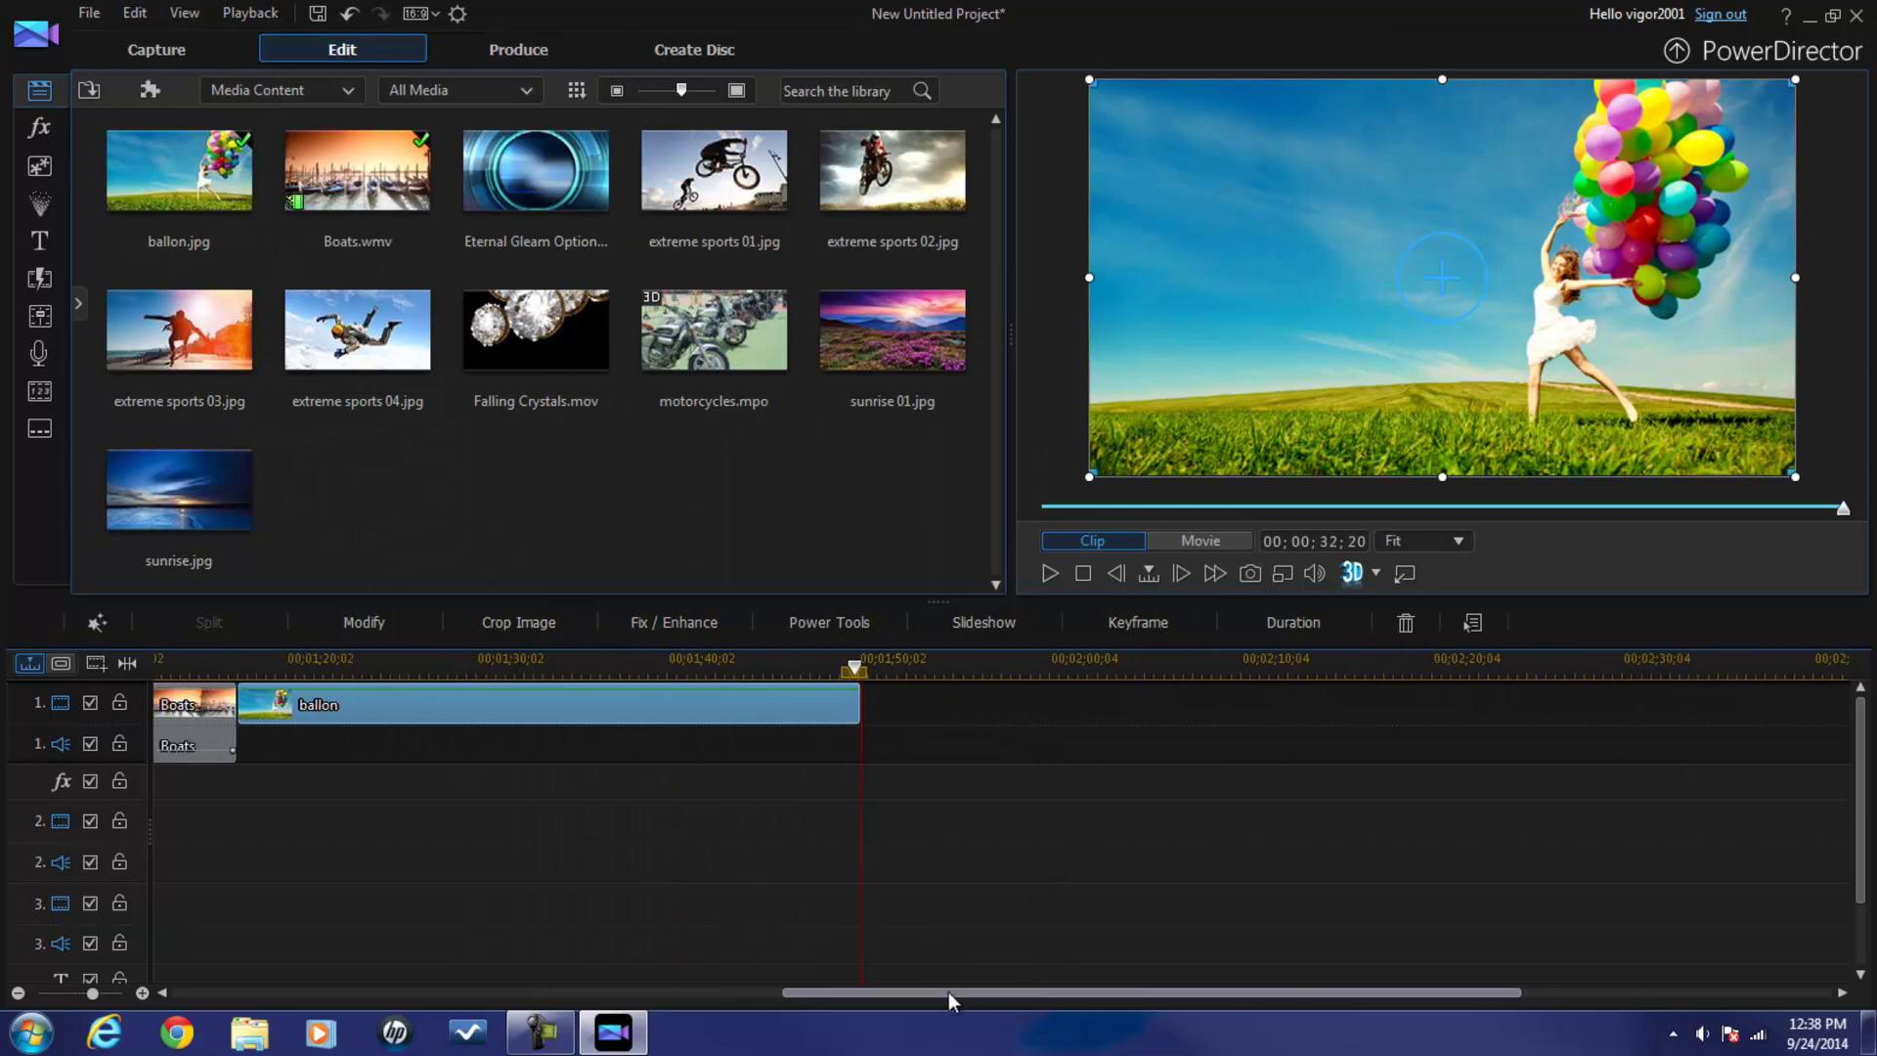
{"action": "left_click_drag", "start_coordinate": [825, 660], "coordinate": [1405, 640]}
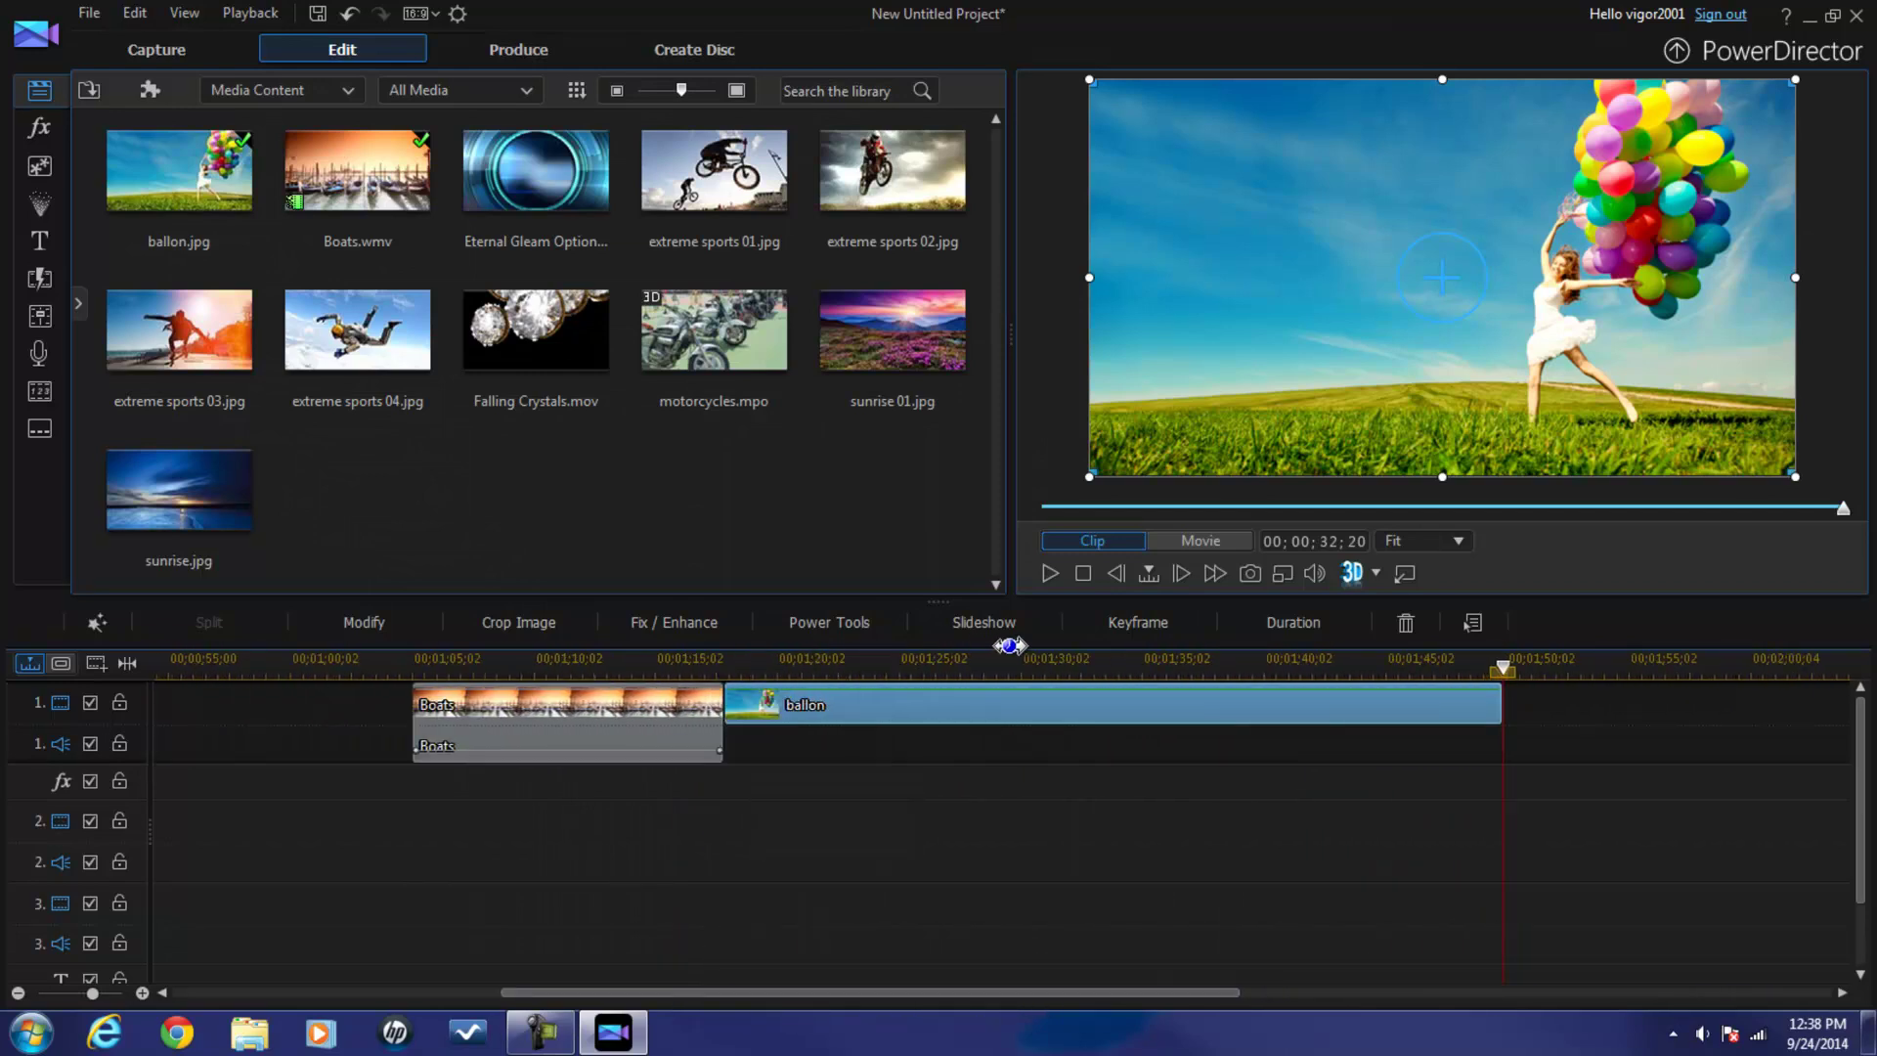
{"action": "left_click_drag", "start_coordinate": [1049, 991], "coordinate": [838, 1002]}
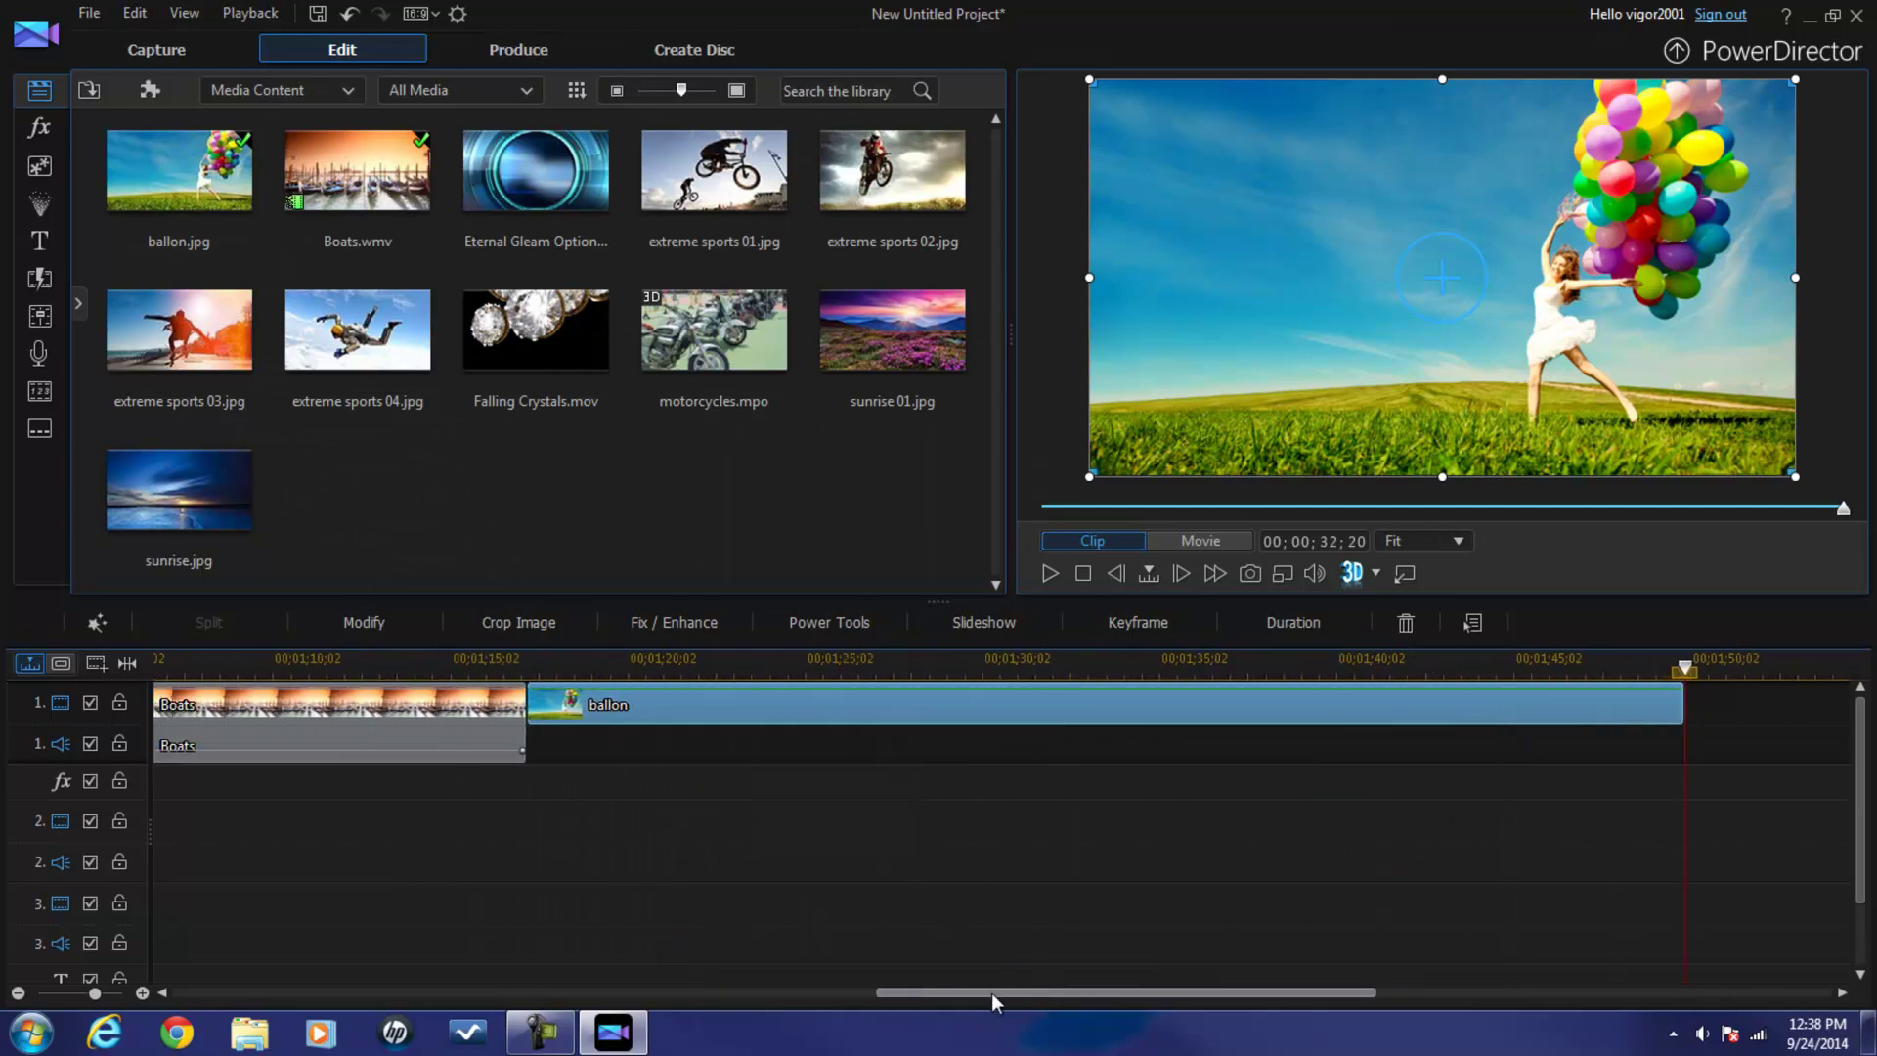
{"action": "left_click_drag", "start_coordinate": [1027, 660], "coordinate": [1342, 653]}
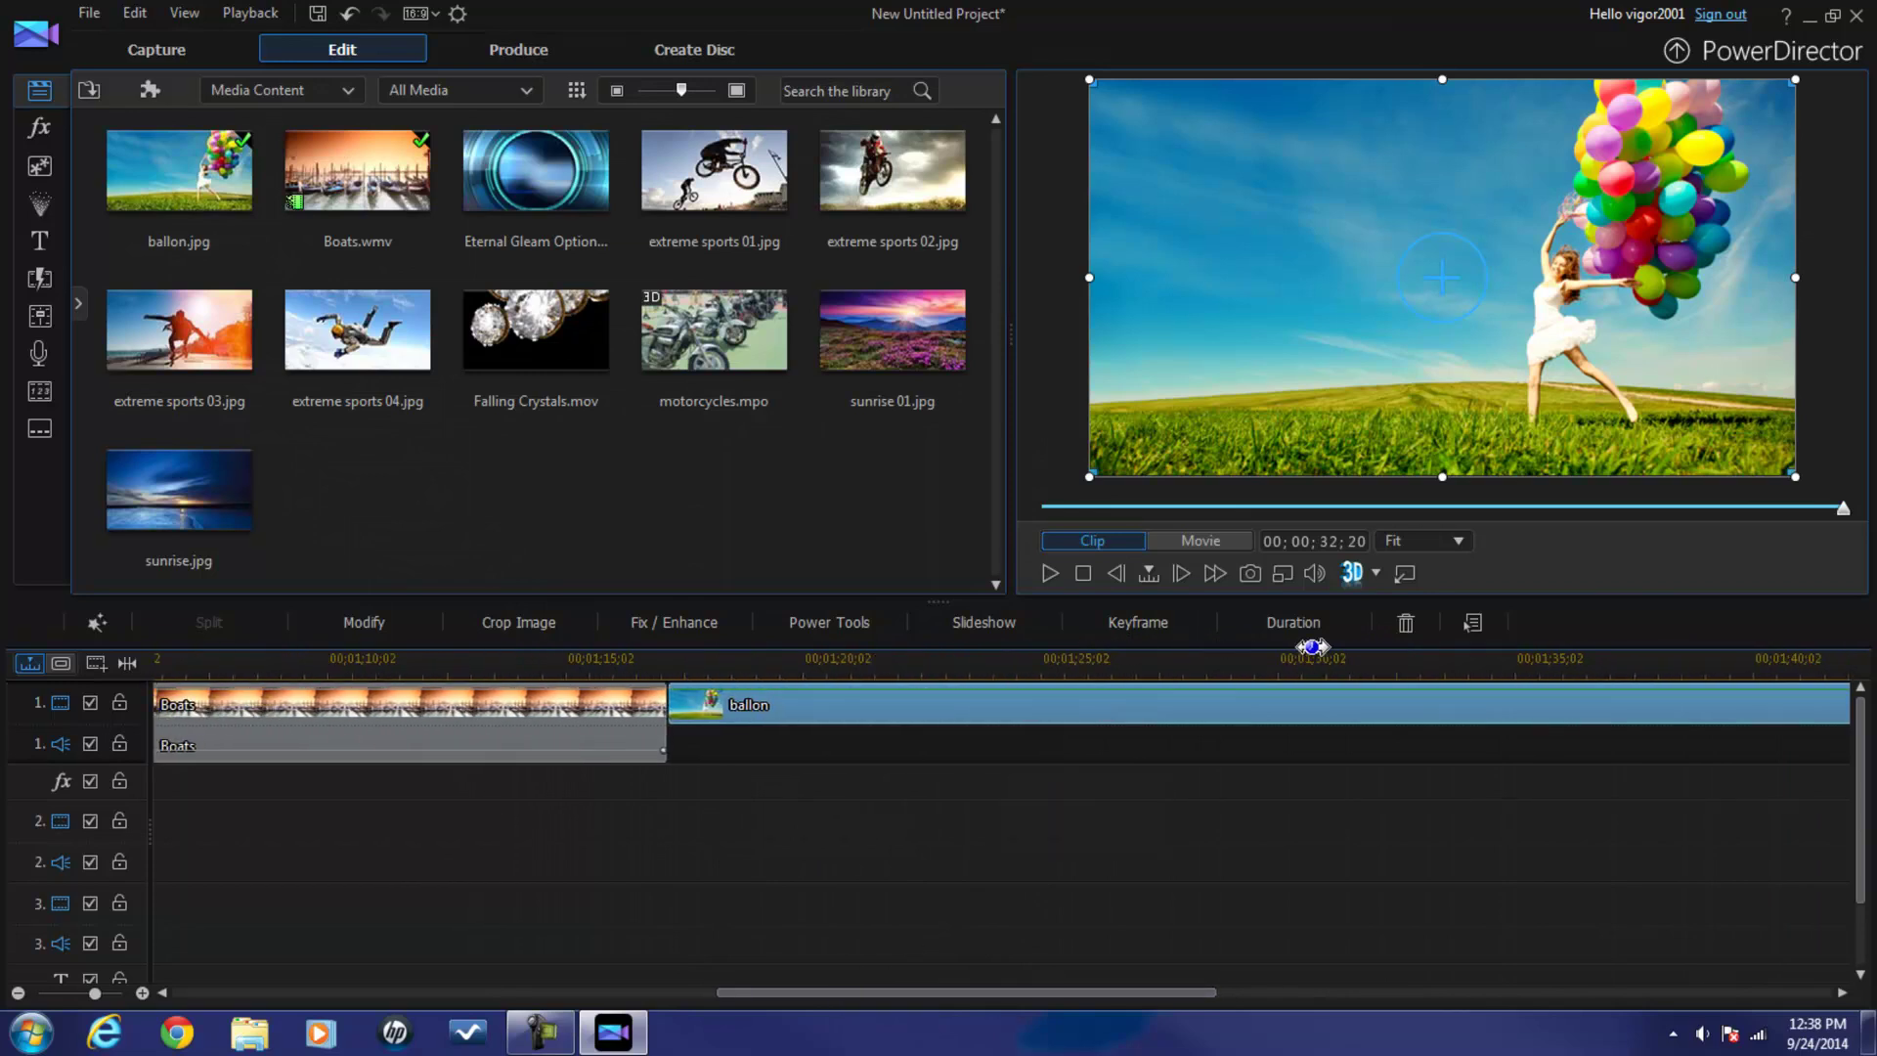
{"action": "mouse_move", "coordinate": [1201, 997]}
{"action": "left_mouse_down"}
{"action": "mouse_move", "coordinate": [1059, 997]}
{"action": "mouse_move", "coordinate": [1193, 996]}
{"action": "mouse_move", "coordinate": [1092, 991]}
{"action": "left_mouse_up"}
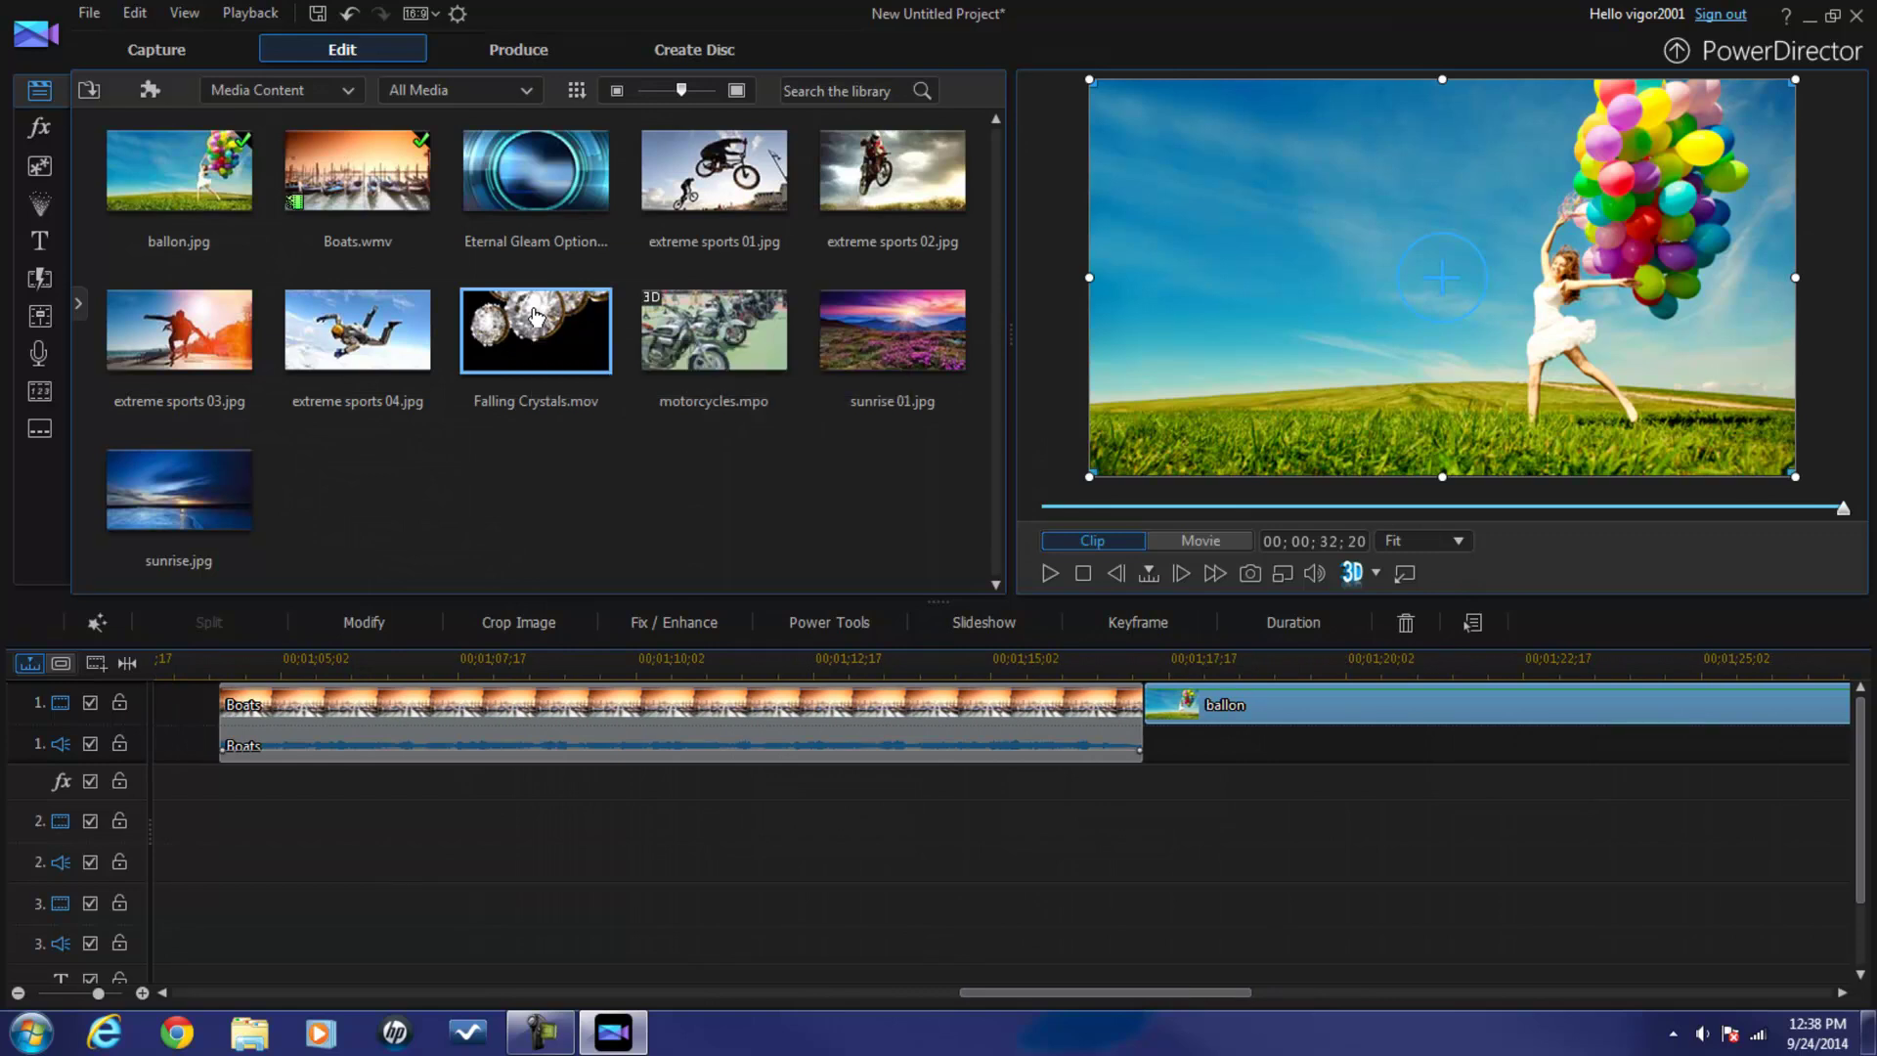
{"action": "mouse_move", "coordinate": [538, 313]}
{"action": "left_mouse_down"}
{"action": "mouse_move", "coordinate": [931, 836]}
{"action": "mouse_move", "coordinate": [970, 847]}
{"action": "left_mouse_up"}
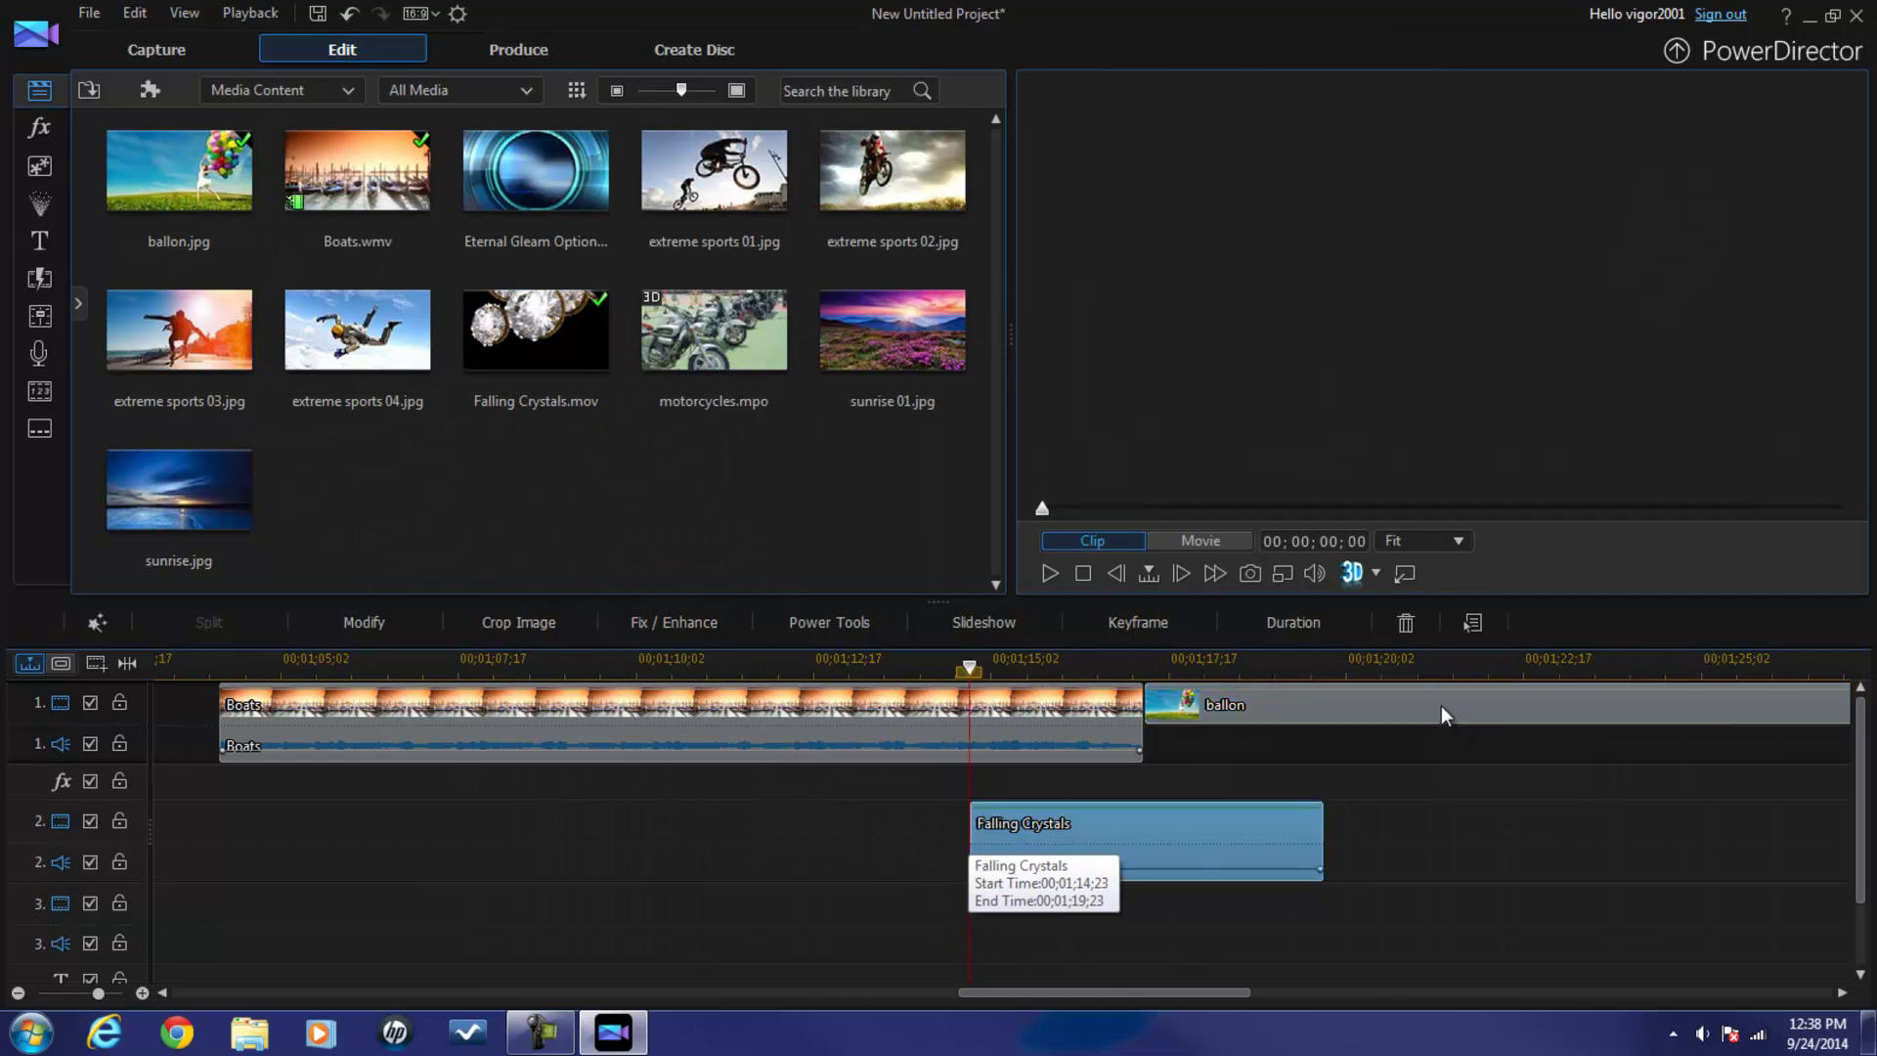
Scrub the movie preview into the Falling Crystals overlay over the boats.
{"action": "left_click", "coordinate": [972, 669]}
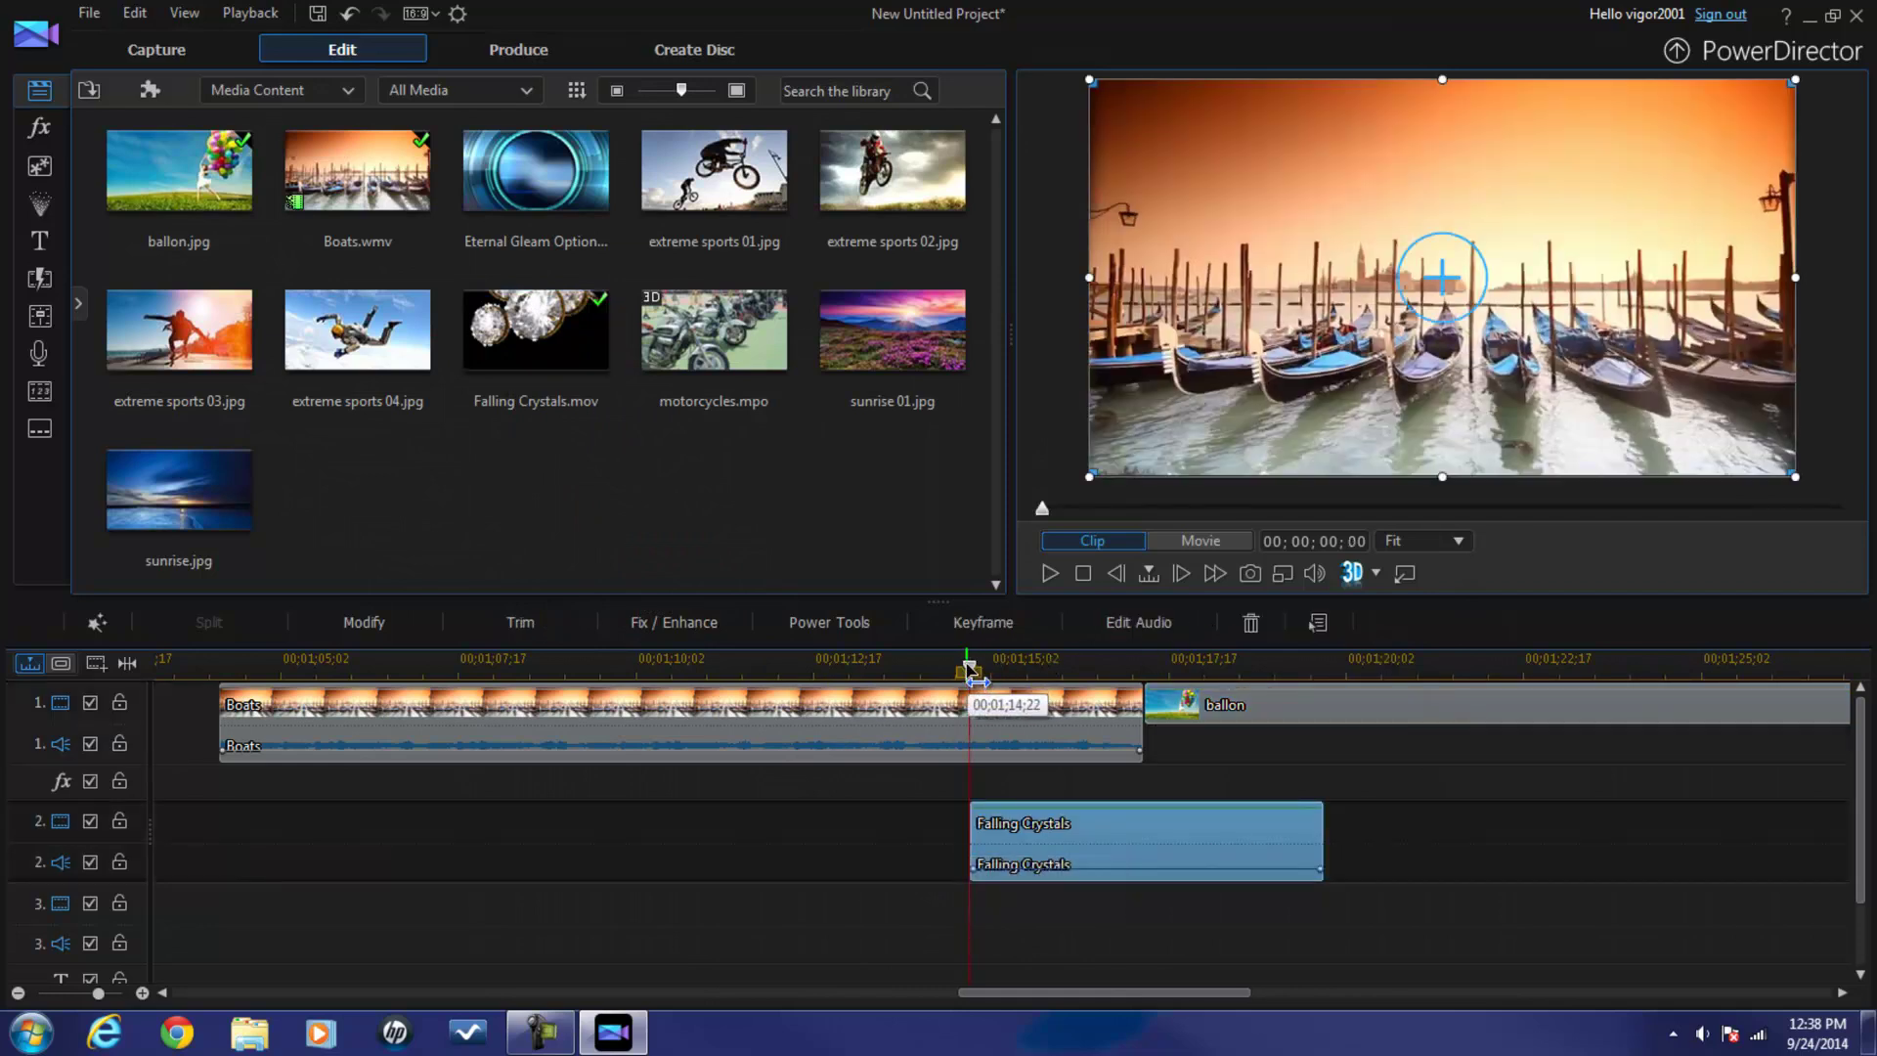
{"action": "left_click", "coordinate": [972, 669]}
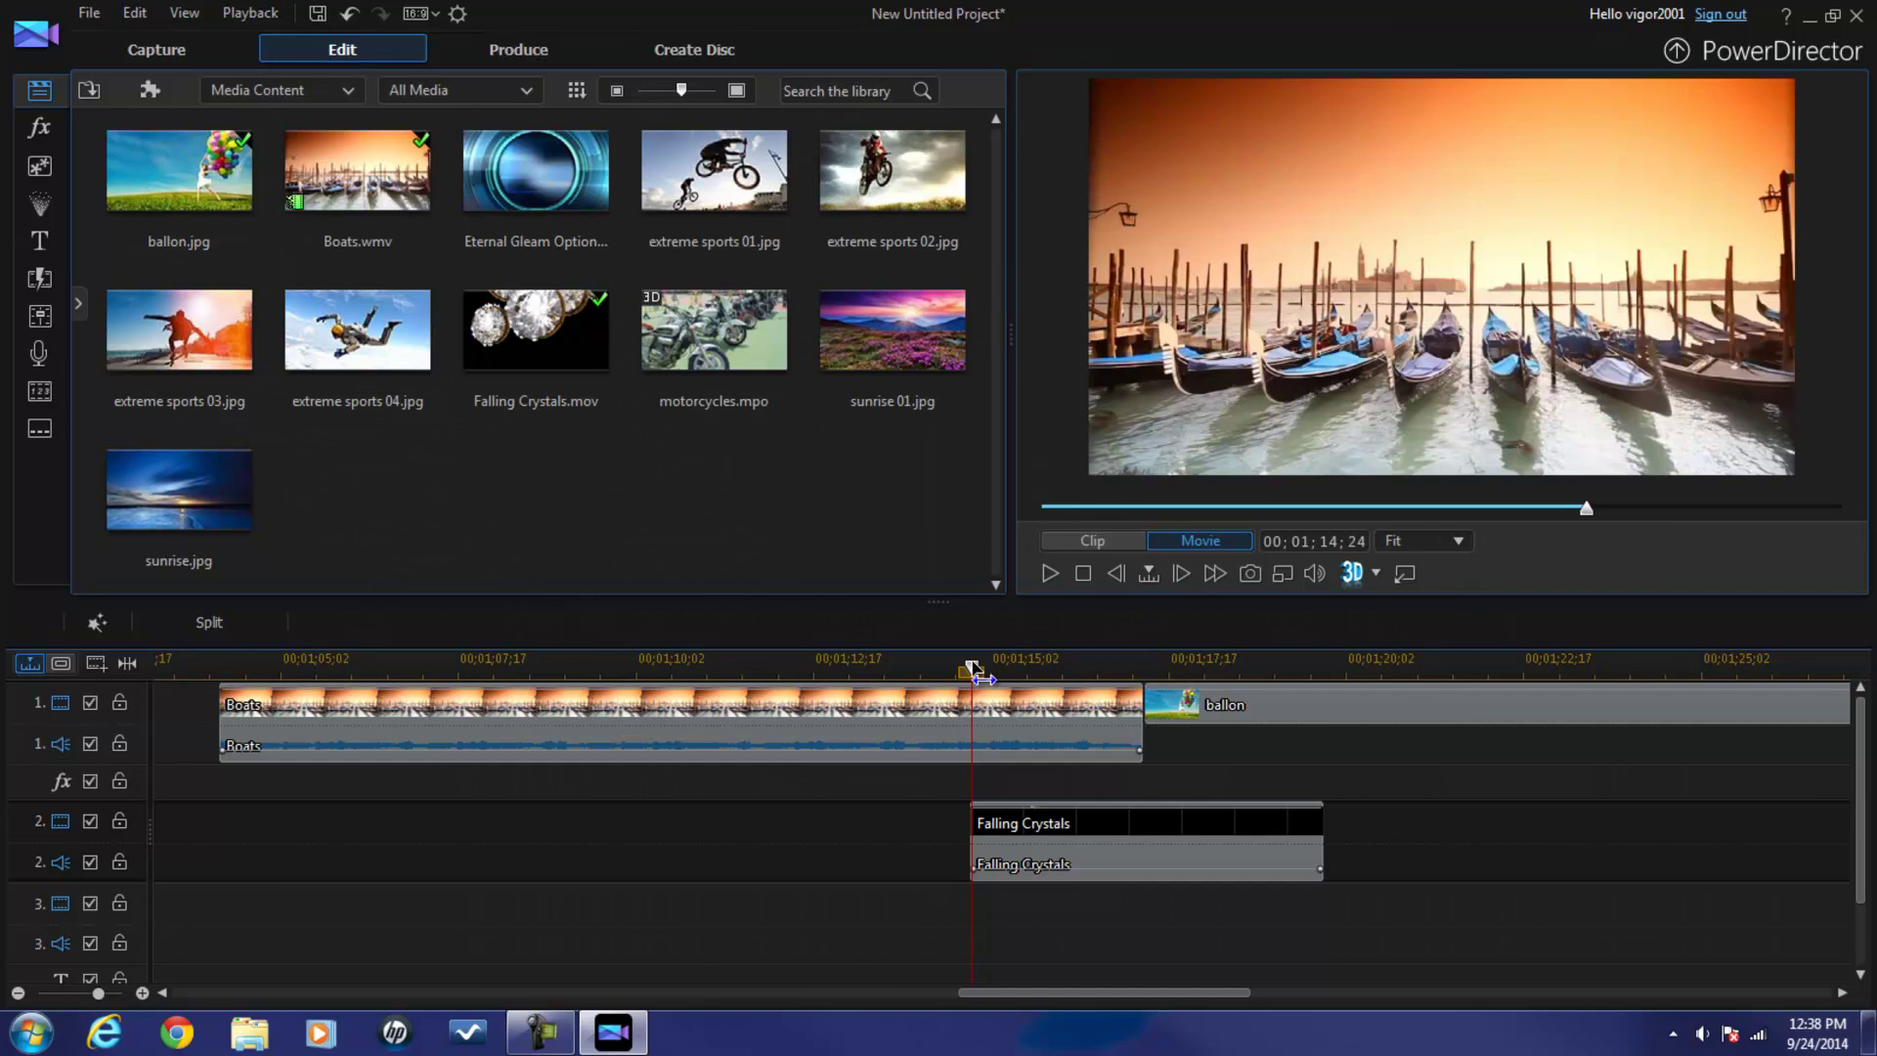
{"action": "left_click_drag", "start_coordinate": [971, 669], "coordinate": [1098, 671]}
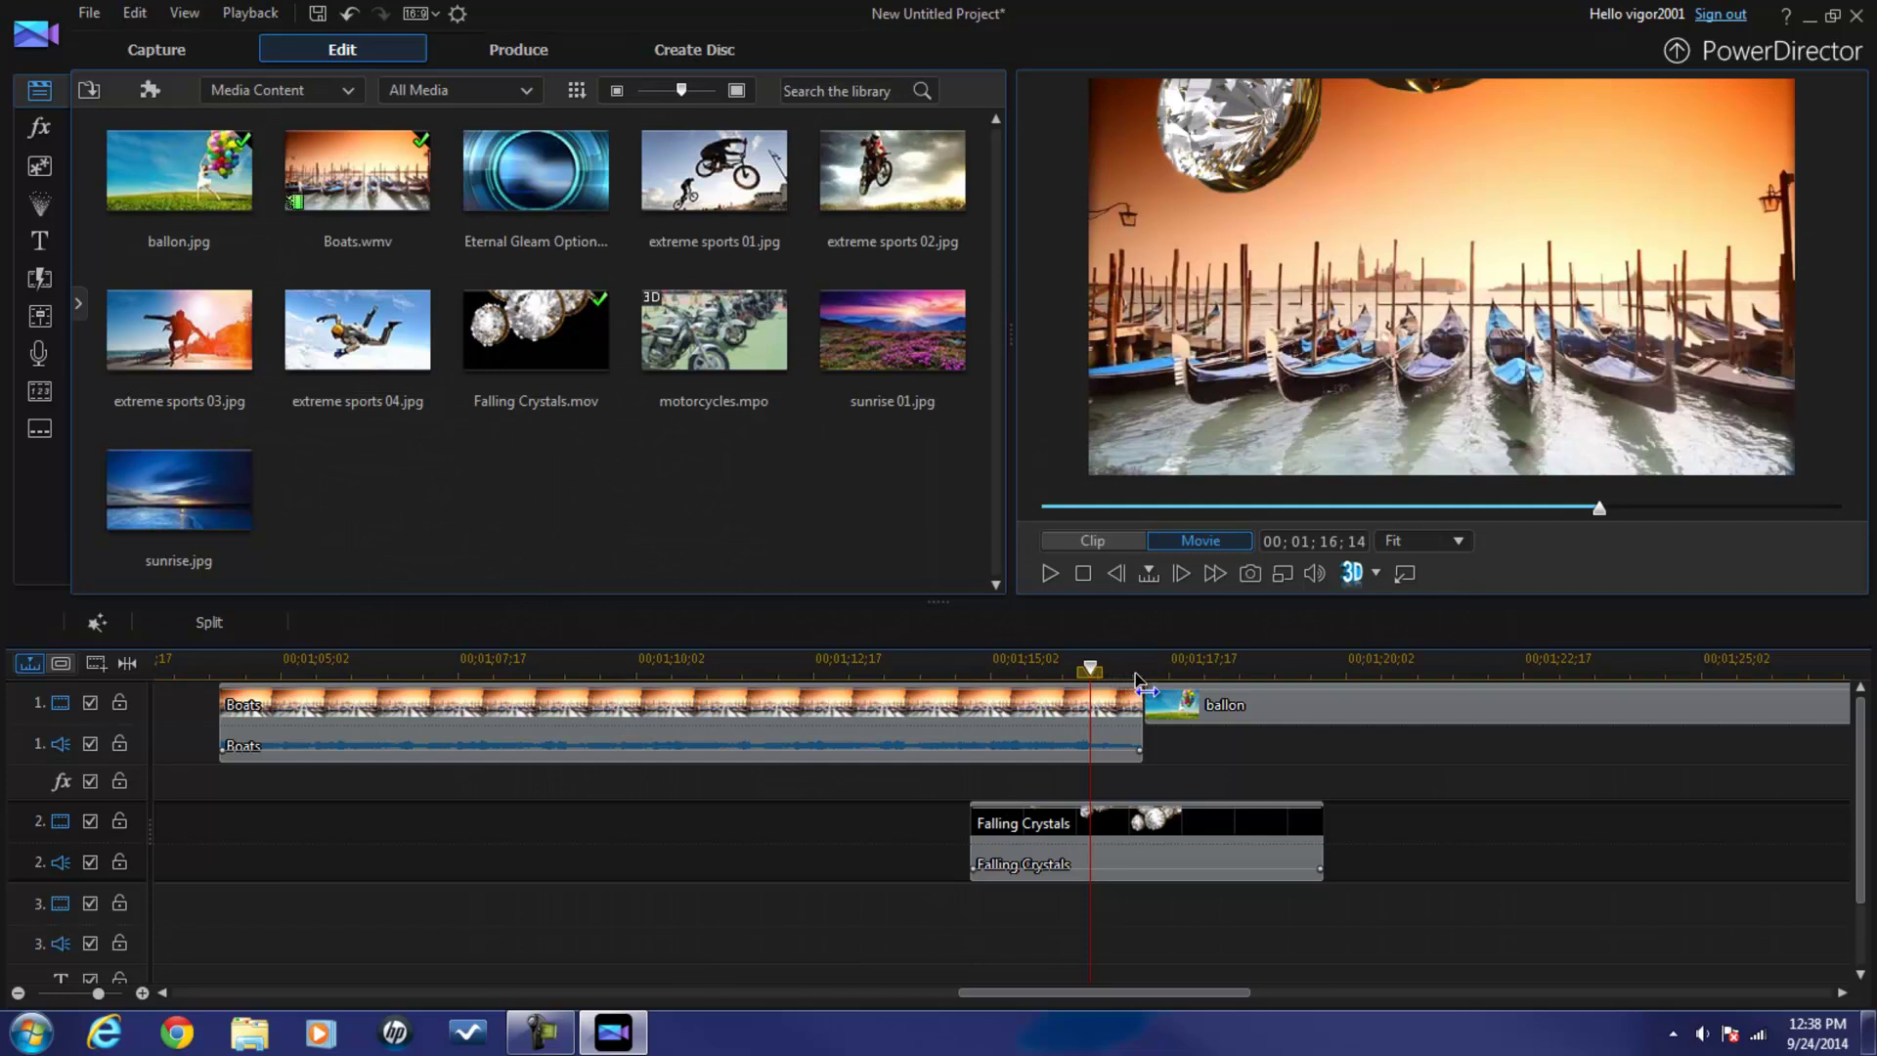
{"action": "left_click_drag", "start_coordinate": [1091, 672], "coordinate": [1138, 672]}
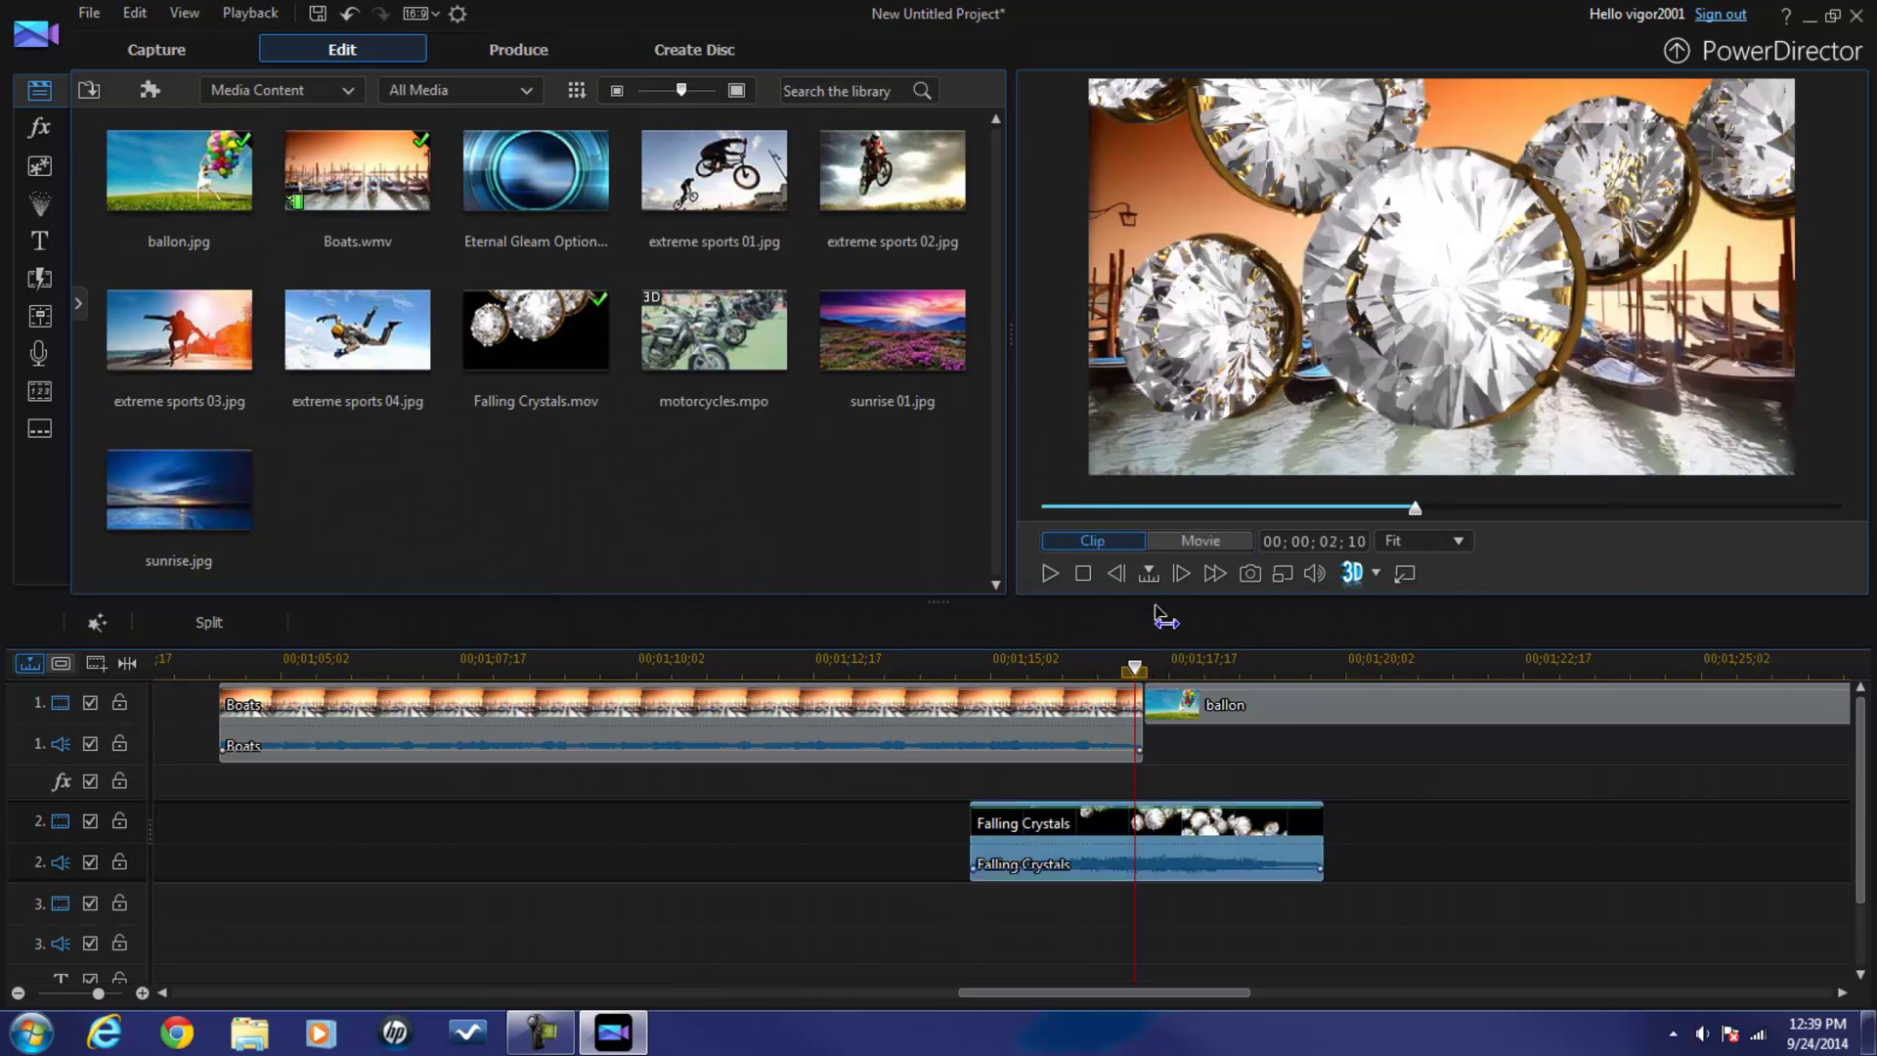
Shift Falling Crystals to start at 1:14;15, evenly spanning the Boats-to-balloon cut.
{"action": "left_click", "coordinate": [1028, 823]}
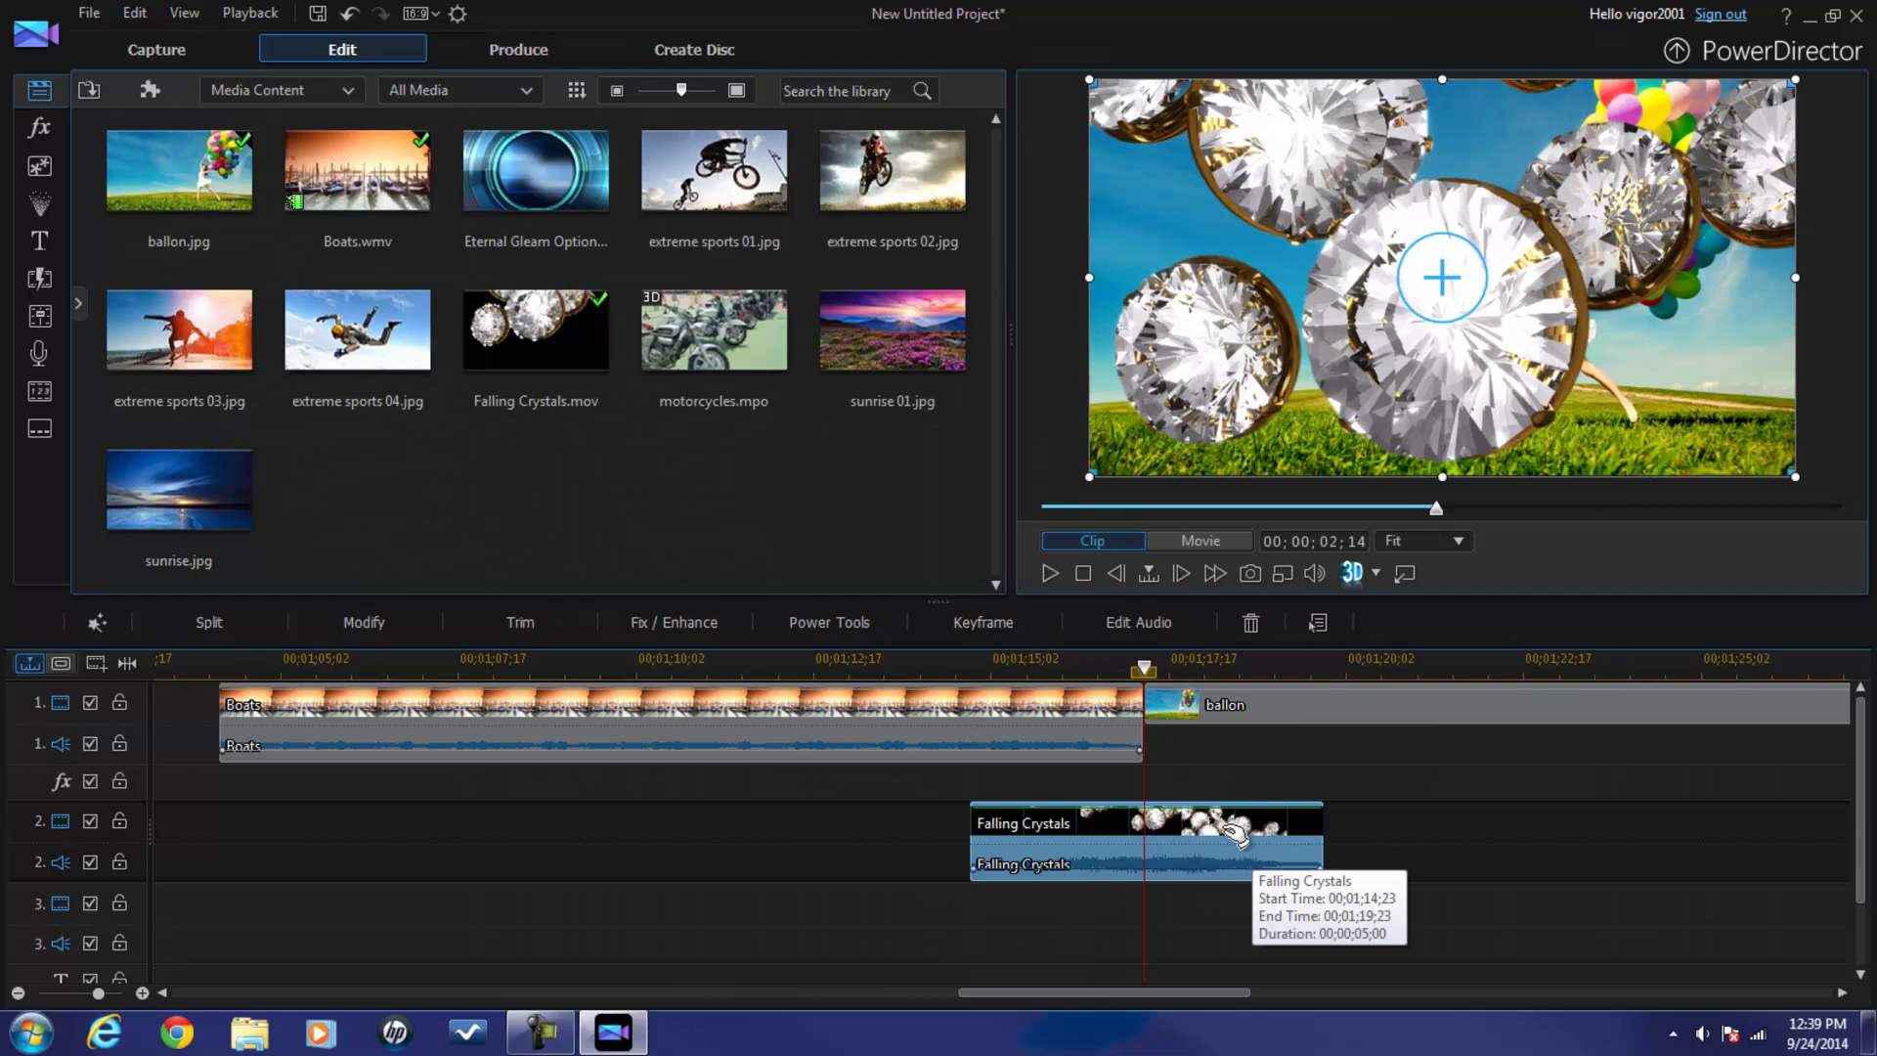
{"action": "left_click_drag", "start_coordinate": [1250, 839], "coordinate": [1203, 848]}
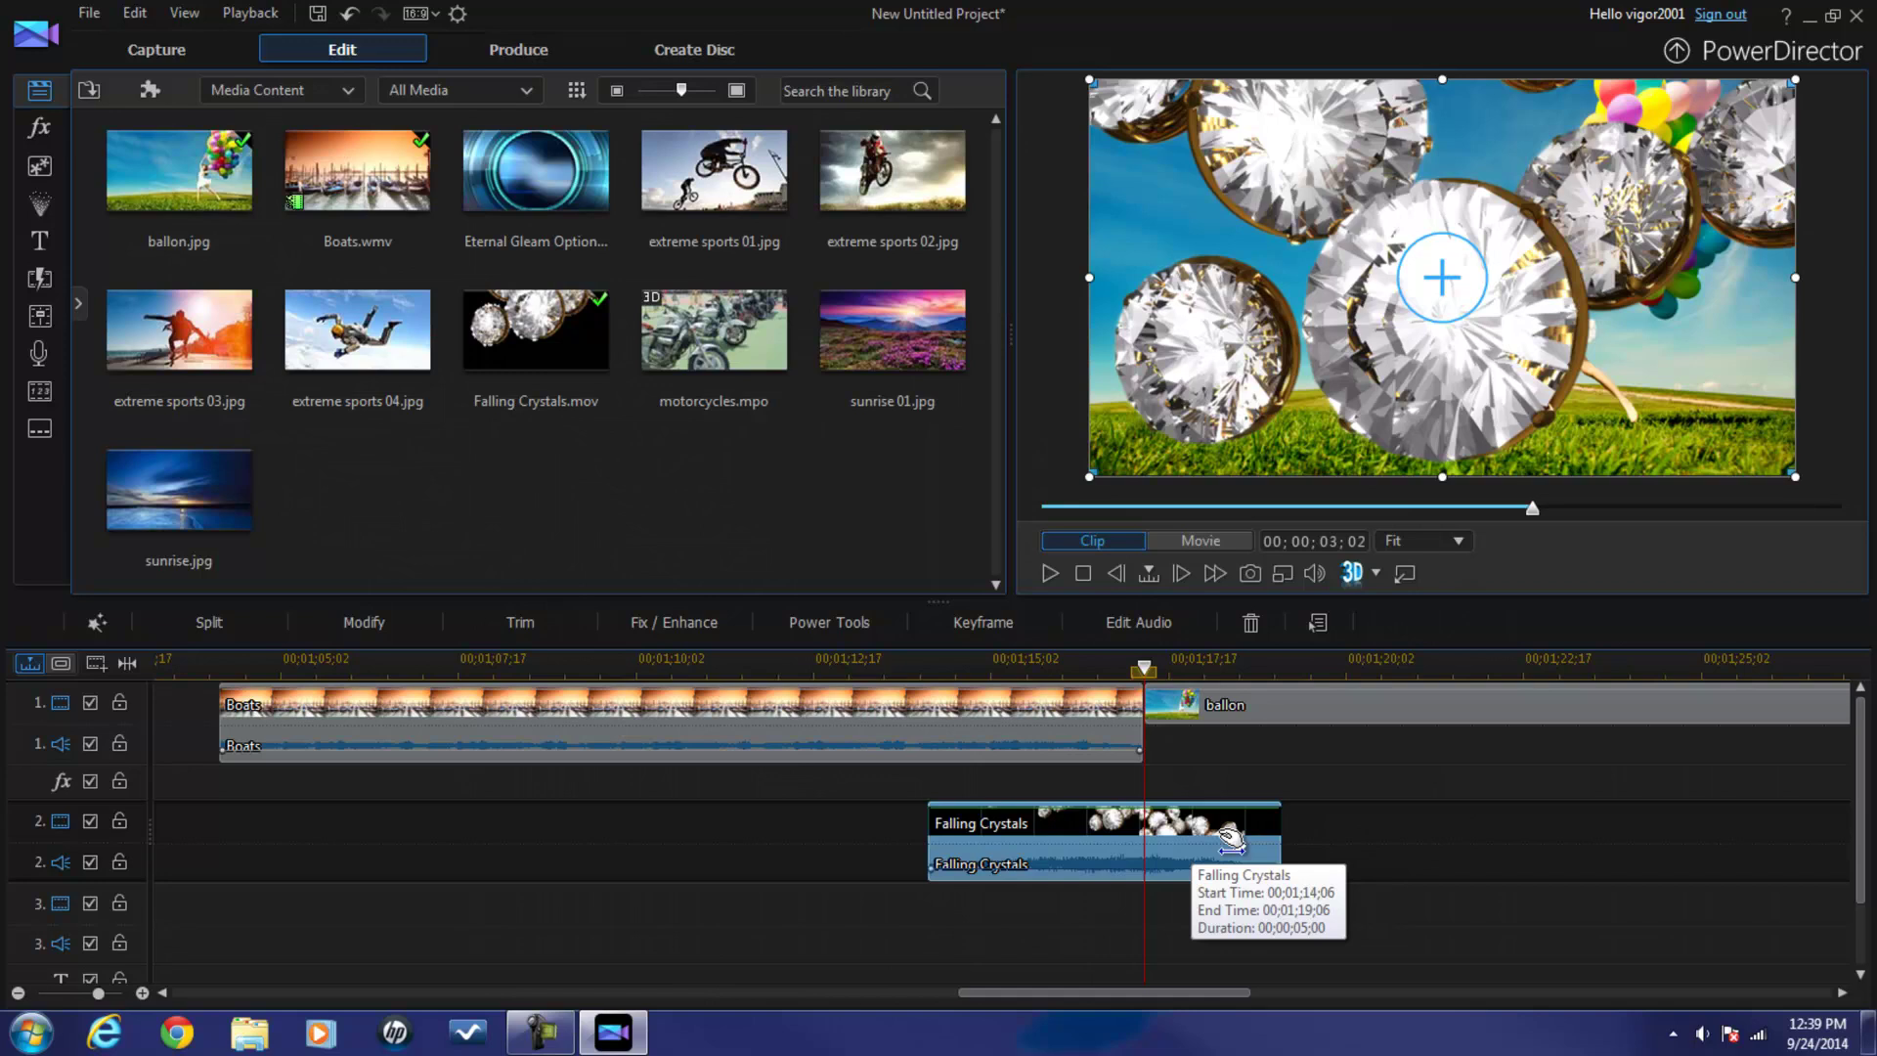
{"action": "left_click_drag", "start_coordinate": [1232, 838], "coordinate": [1229, 834]}
{"action": "left_click_drag", "start_coordinate": [1230, 839], "coordinate": [1232, 832]}
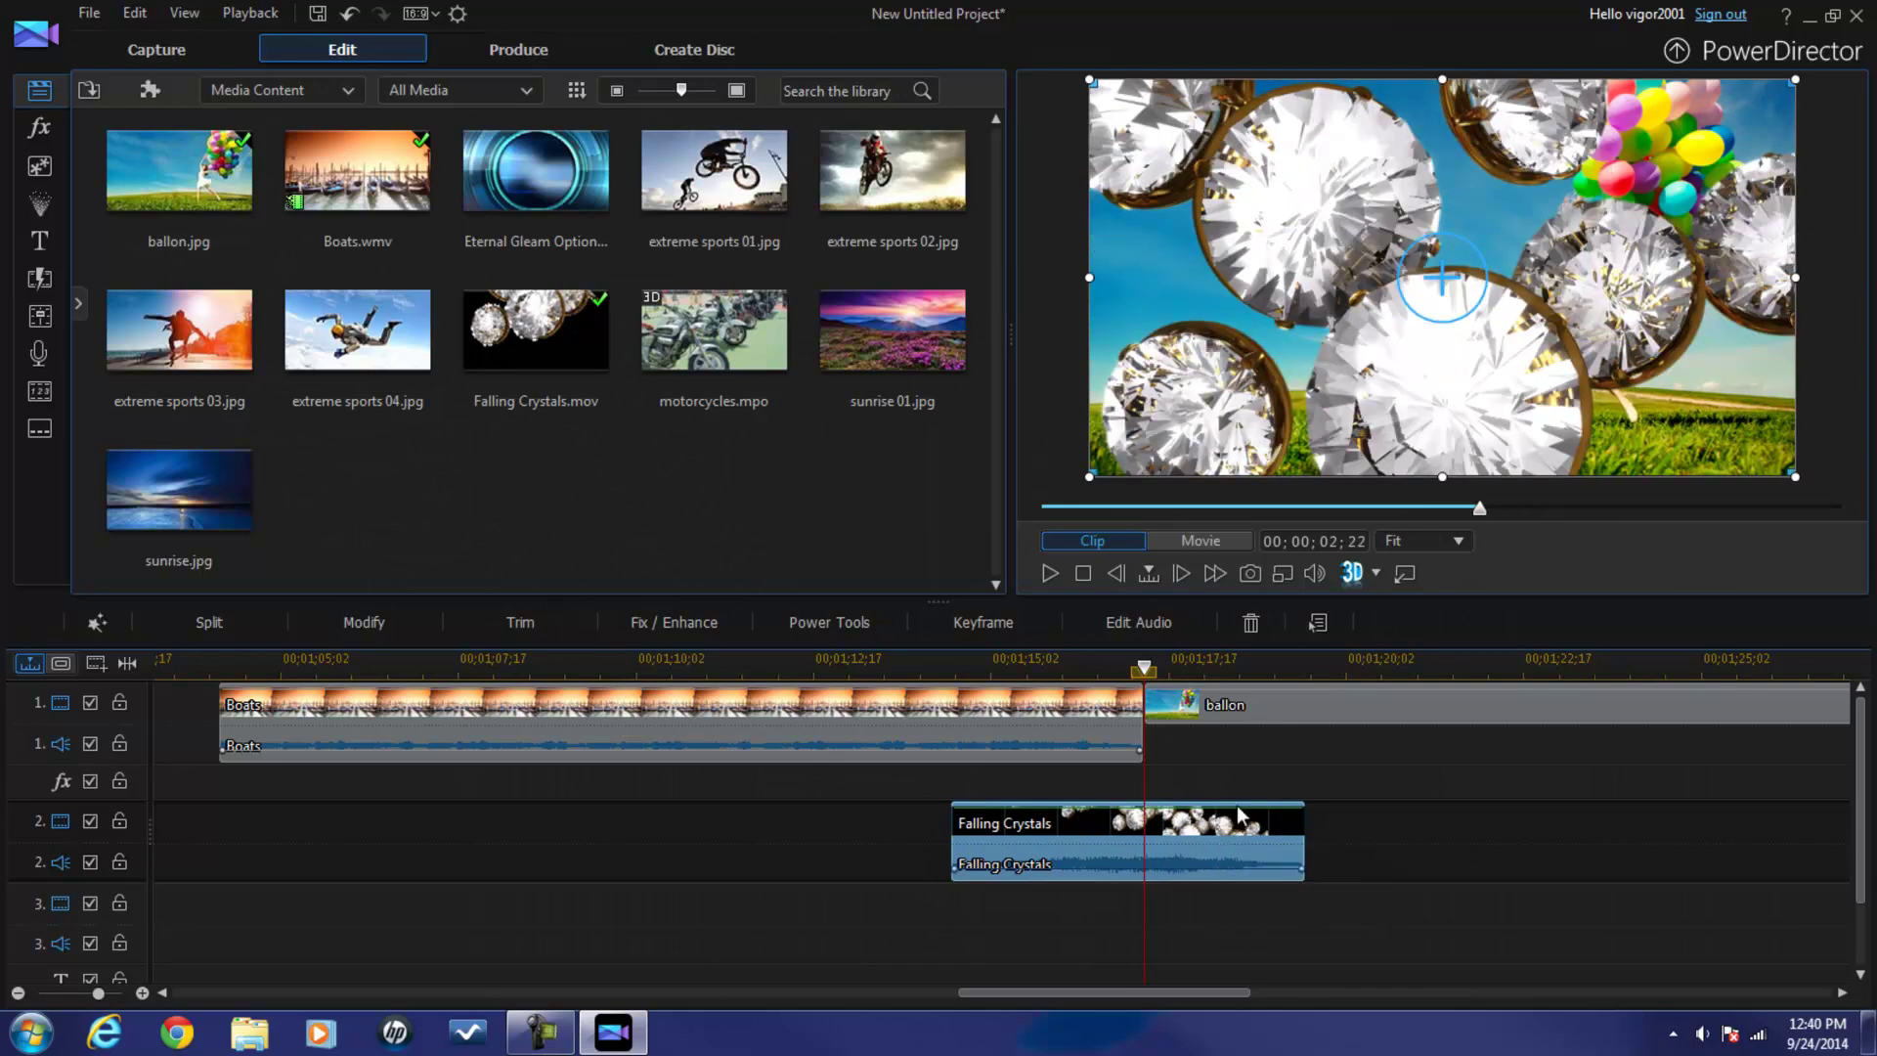
{"action": "left_click", "coordinate": [1115, 665]}
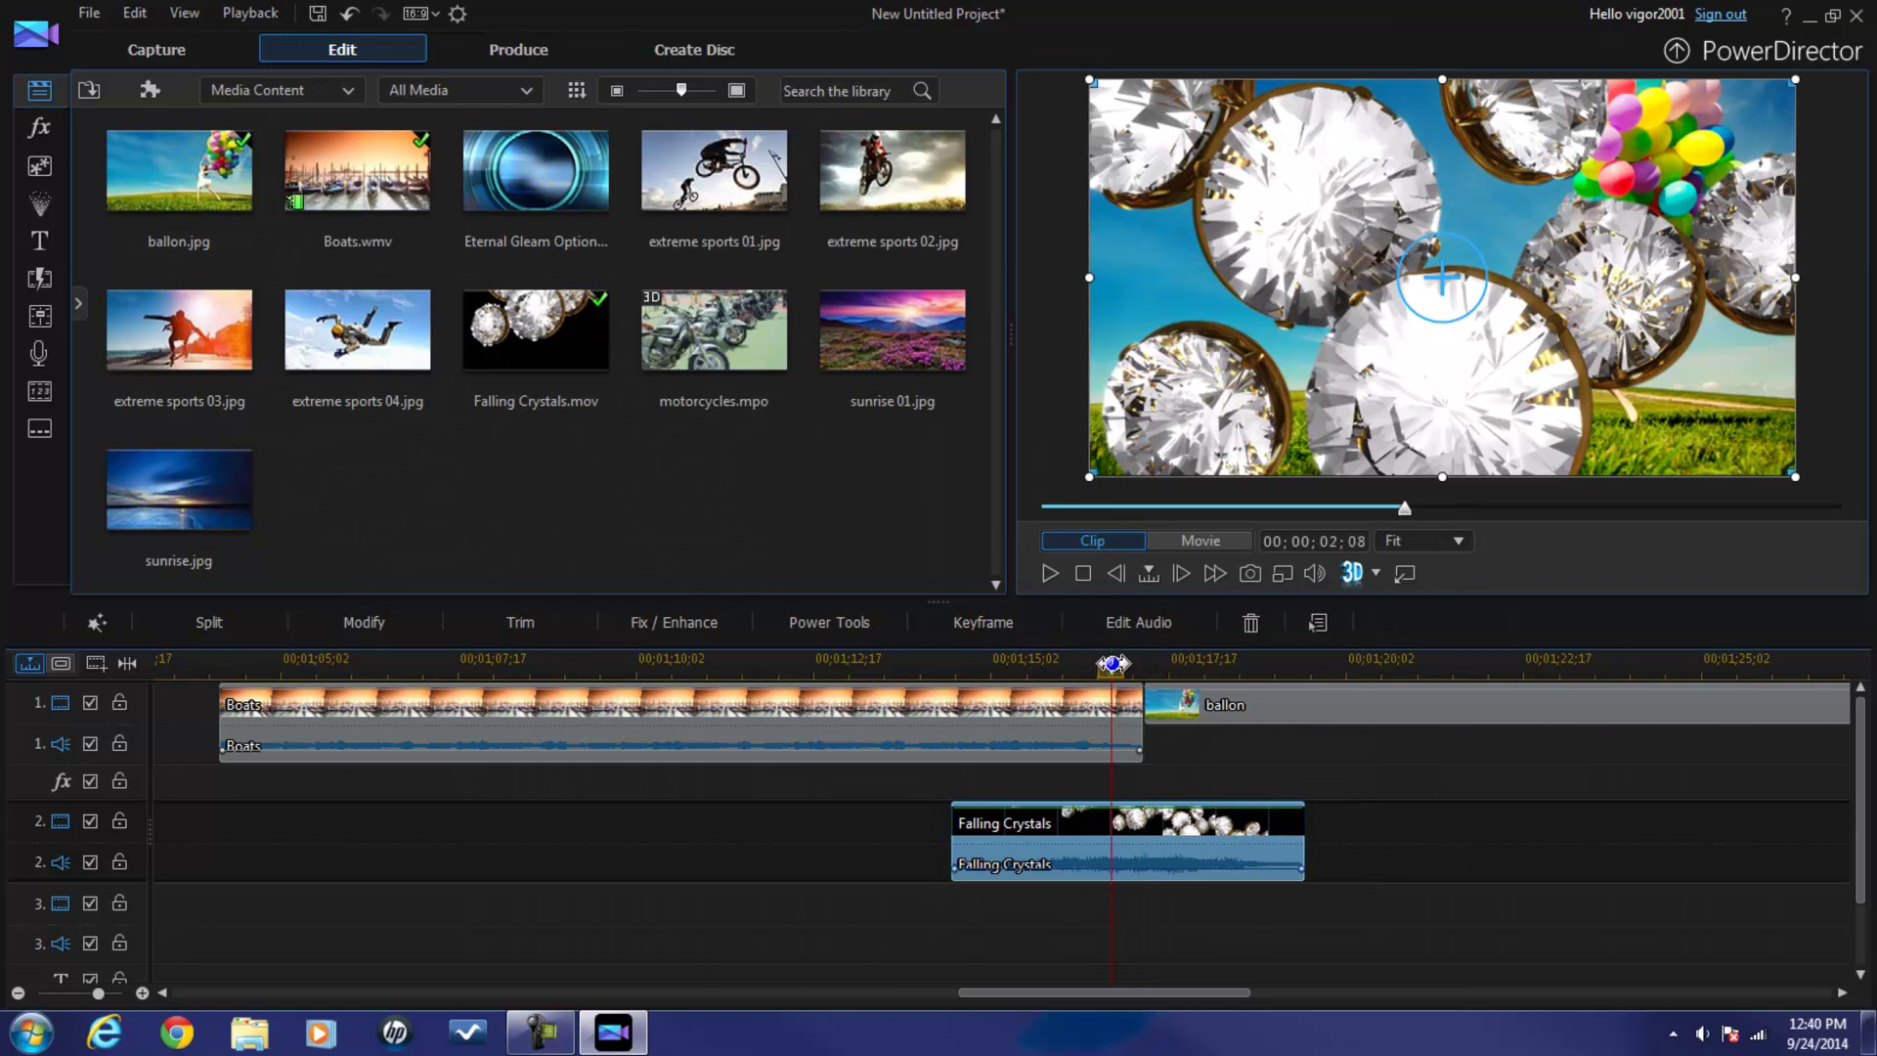
Play the full movie, running the crystals transition through to the balloon at 1:49;27.
{"action": "left_click", "coordinate": [1192, 547]}
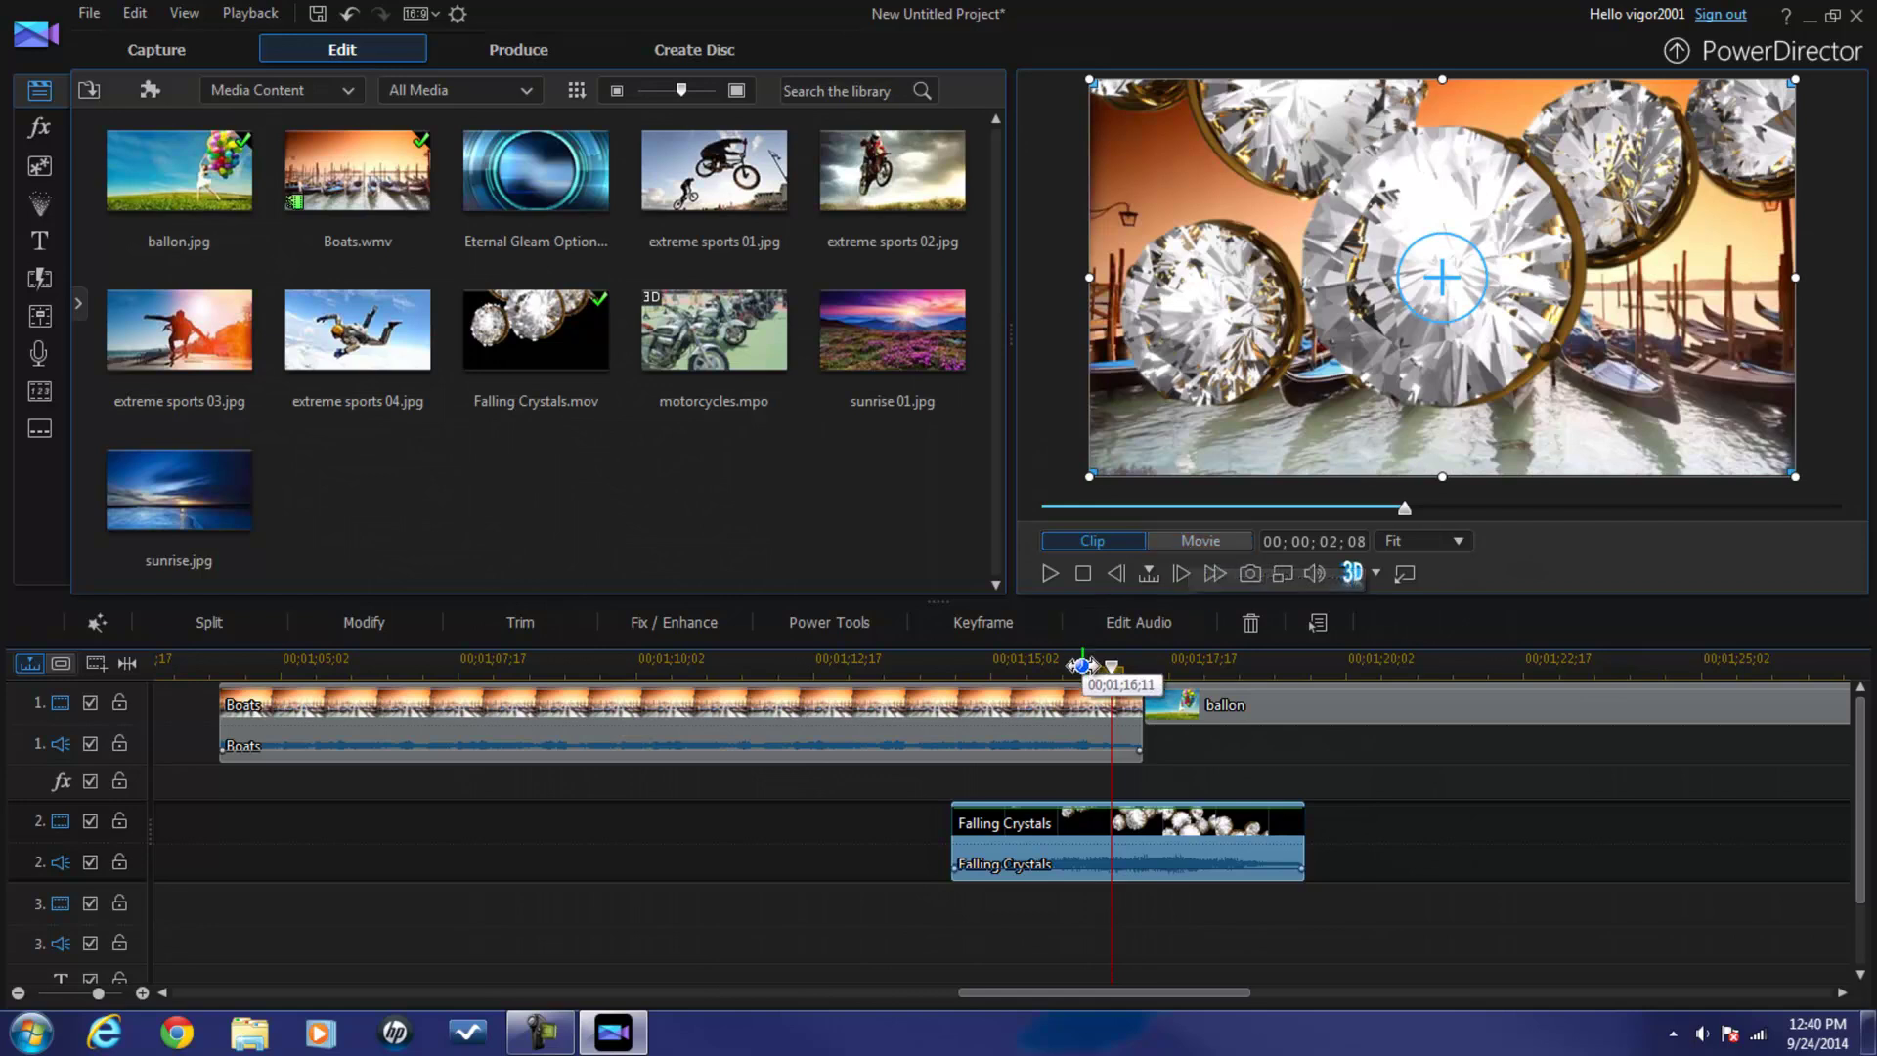
{"action": "left_click", "coordinate": [1191, 539]}
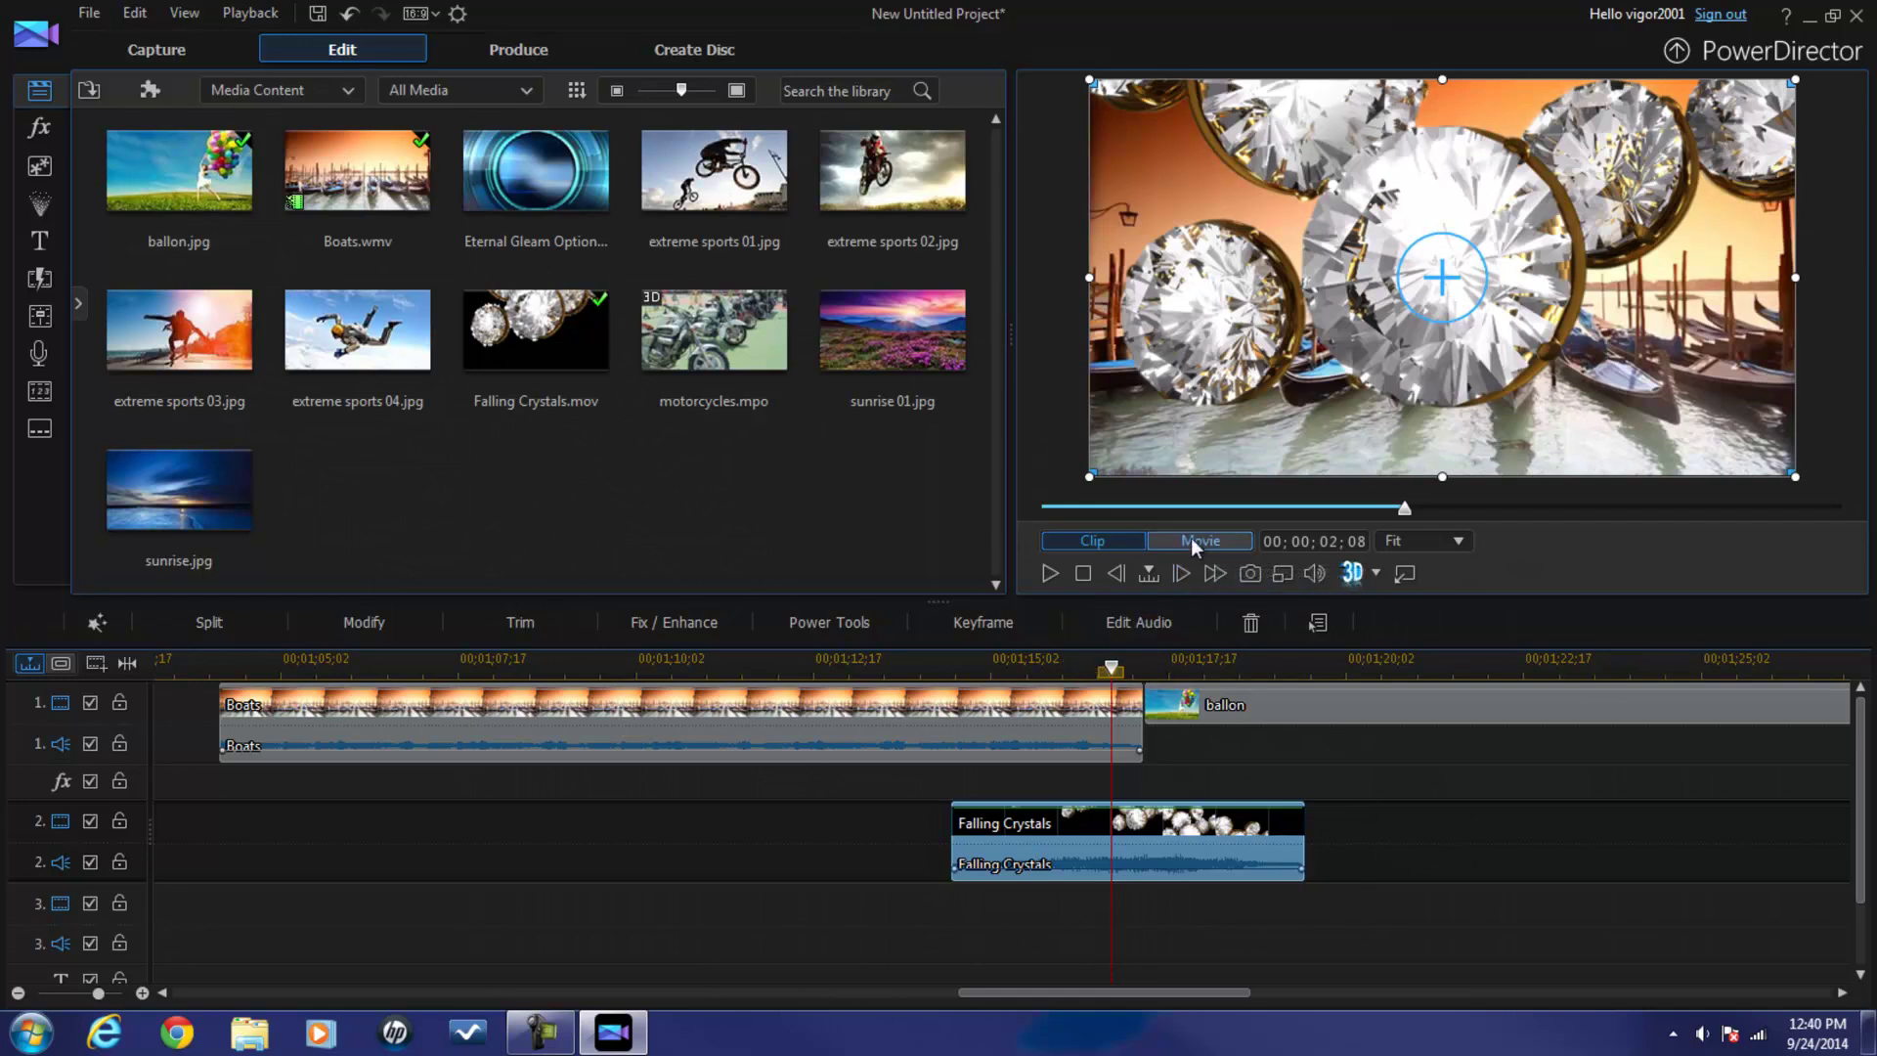
{"action": "left_click", "coordinate": [1047, 573]}
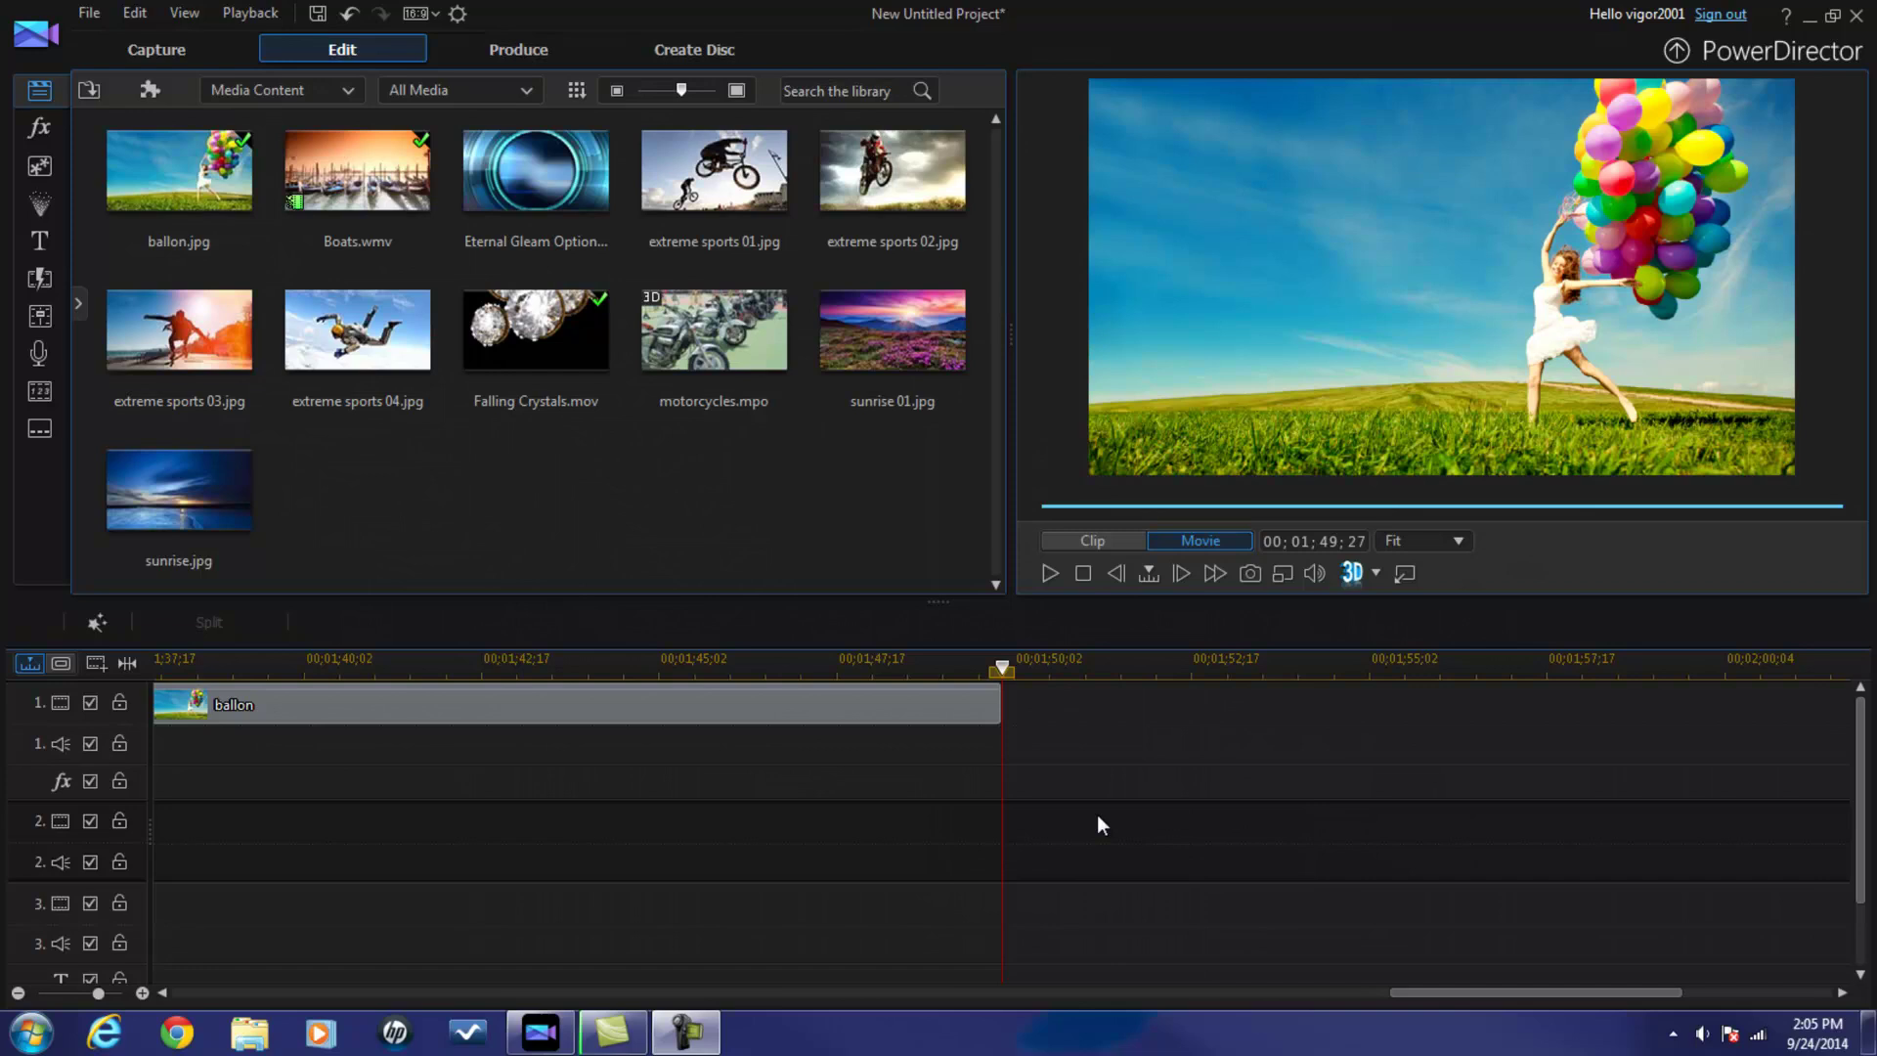
Import Explosion_01.mov and Fireball_Day_01.mov from the Alpha Channels folder.
{"action": "left_click", "coordinate": [90, 91]}
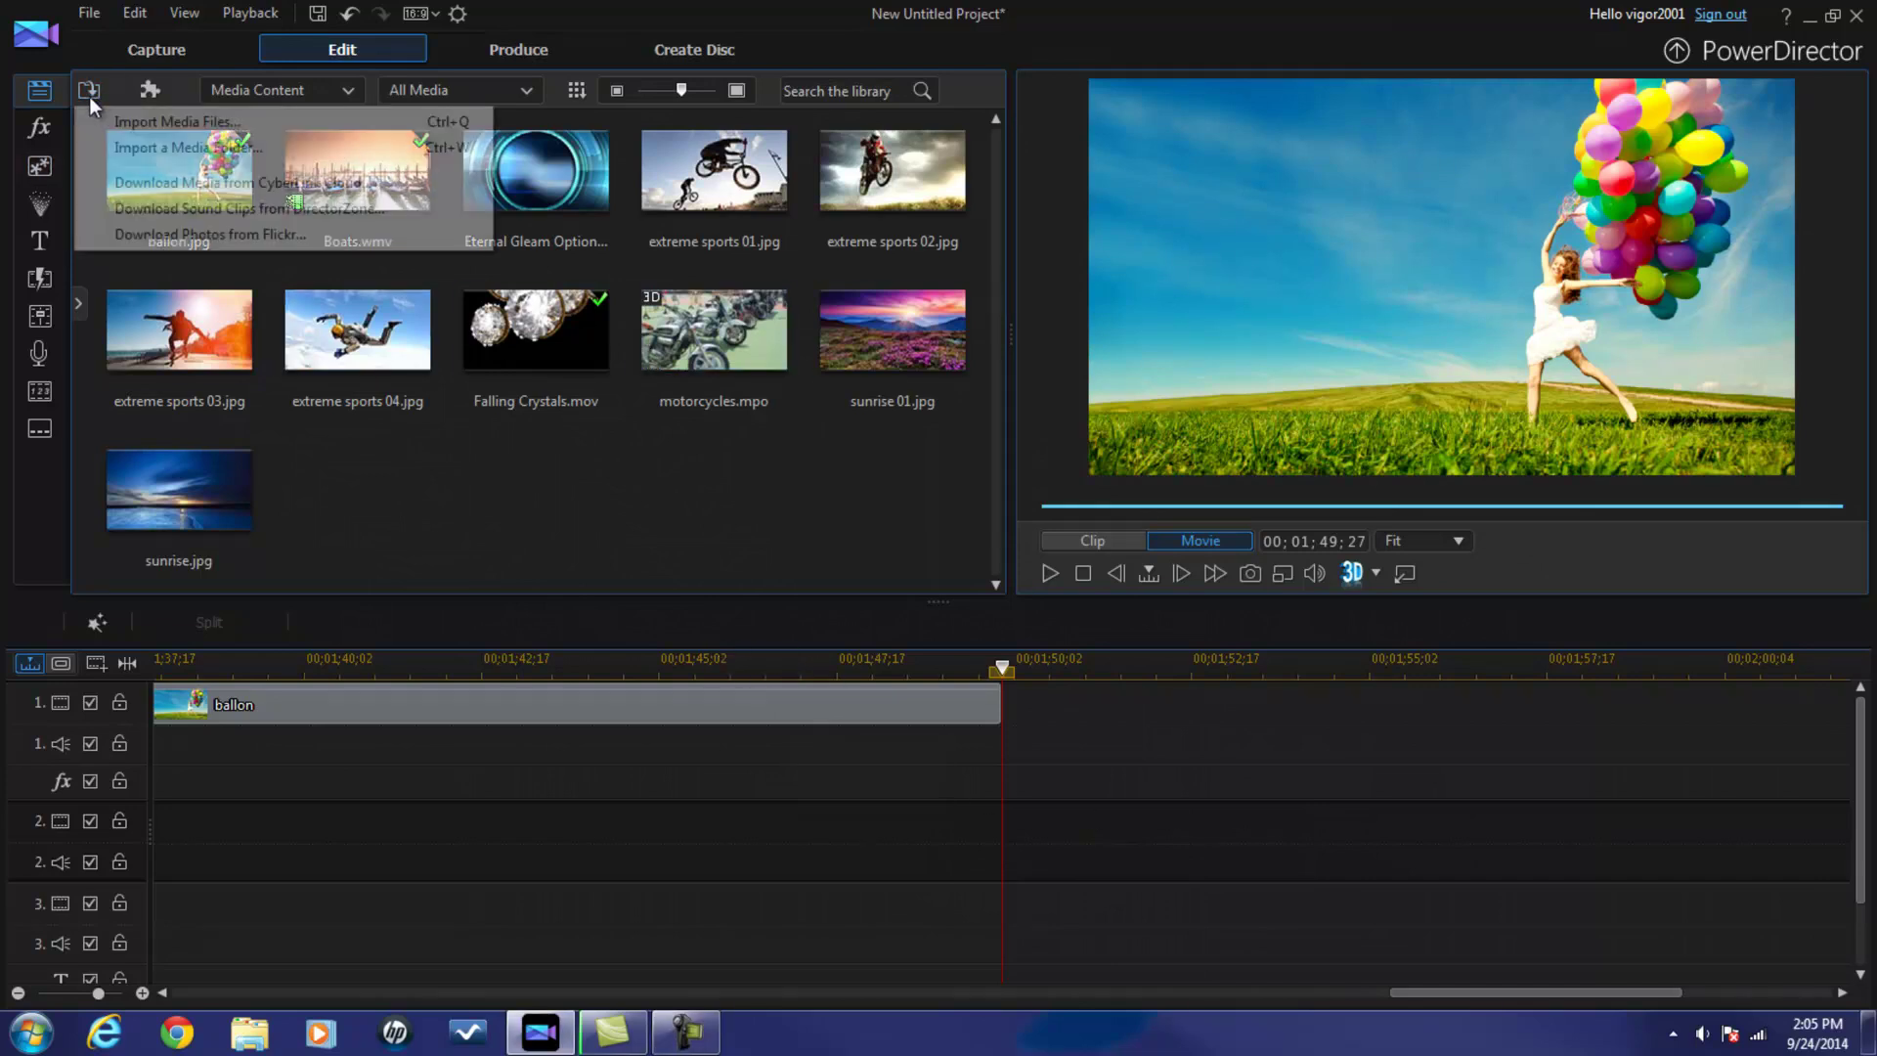
{"action": "left_click", "coordinate": [145, 129]}
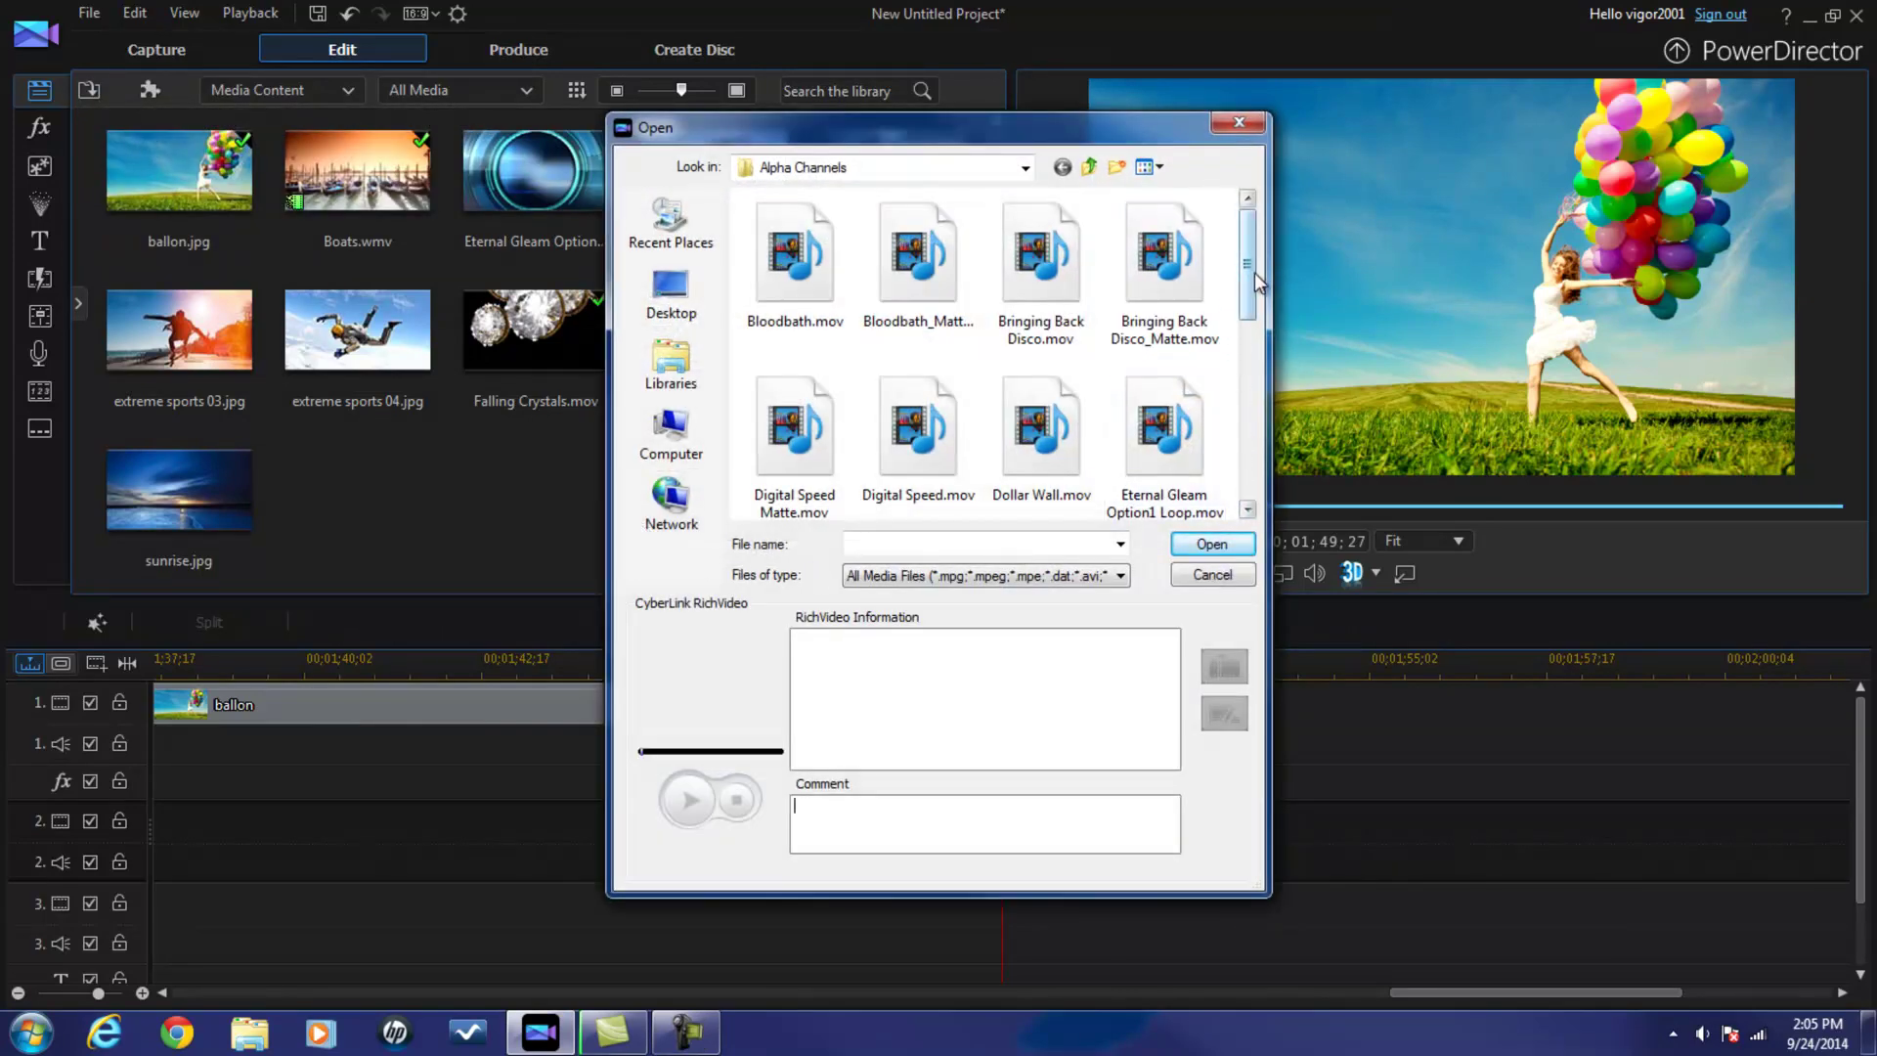
{"action": "left_click_drag", "start_coordinate": [1253, 257], "coordinate": [1251, 374]}
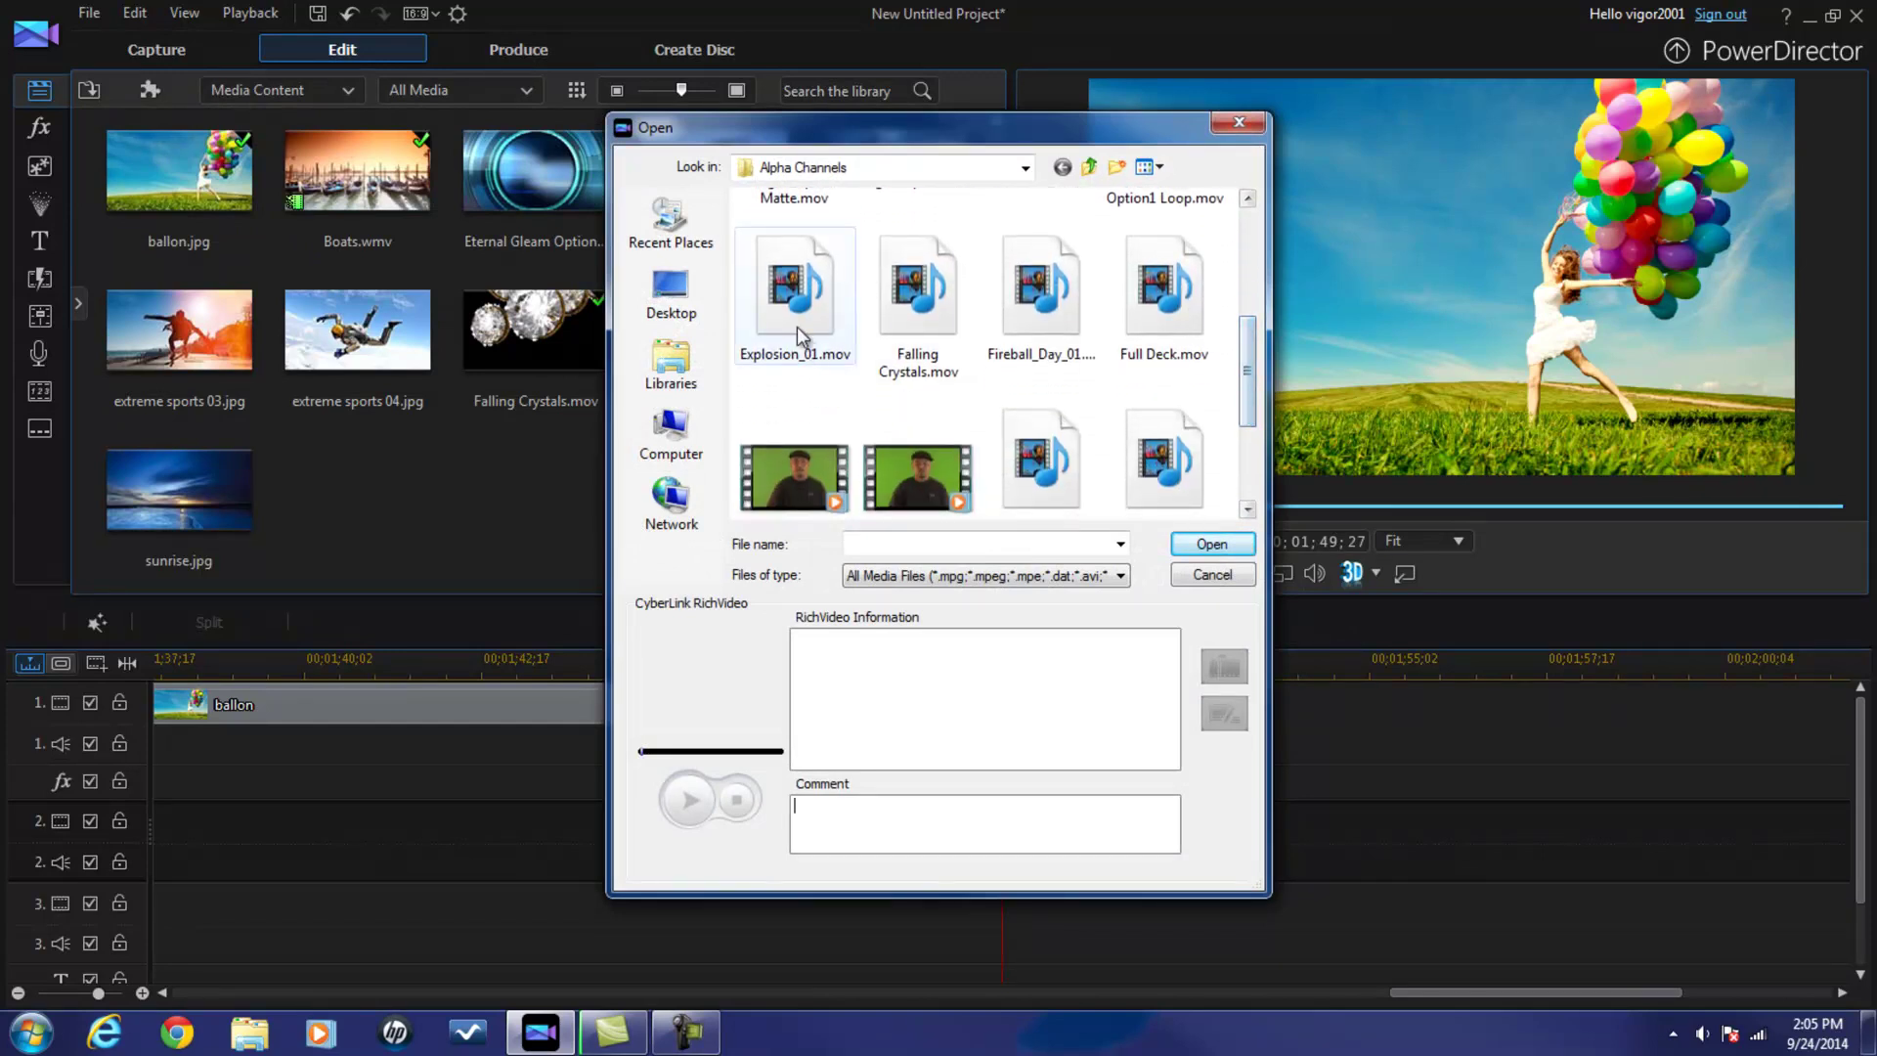
{"action": "left_click", "coordinate": [796, 308]}
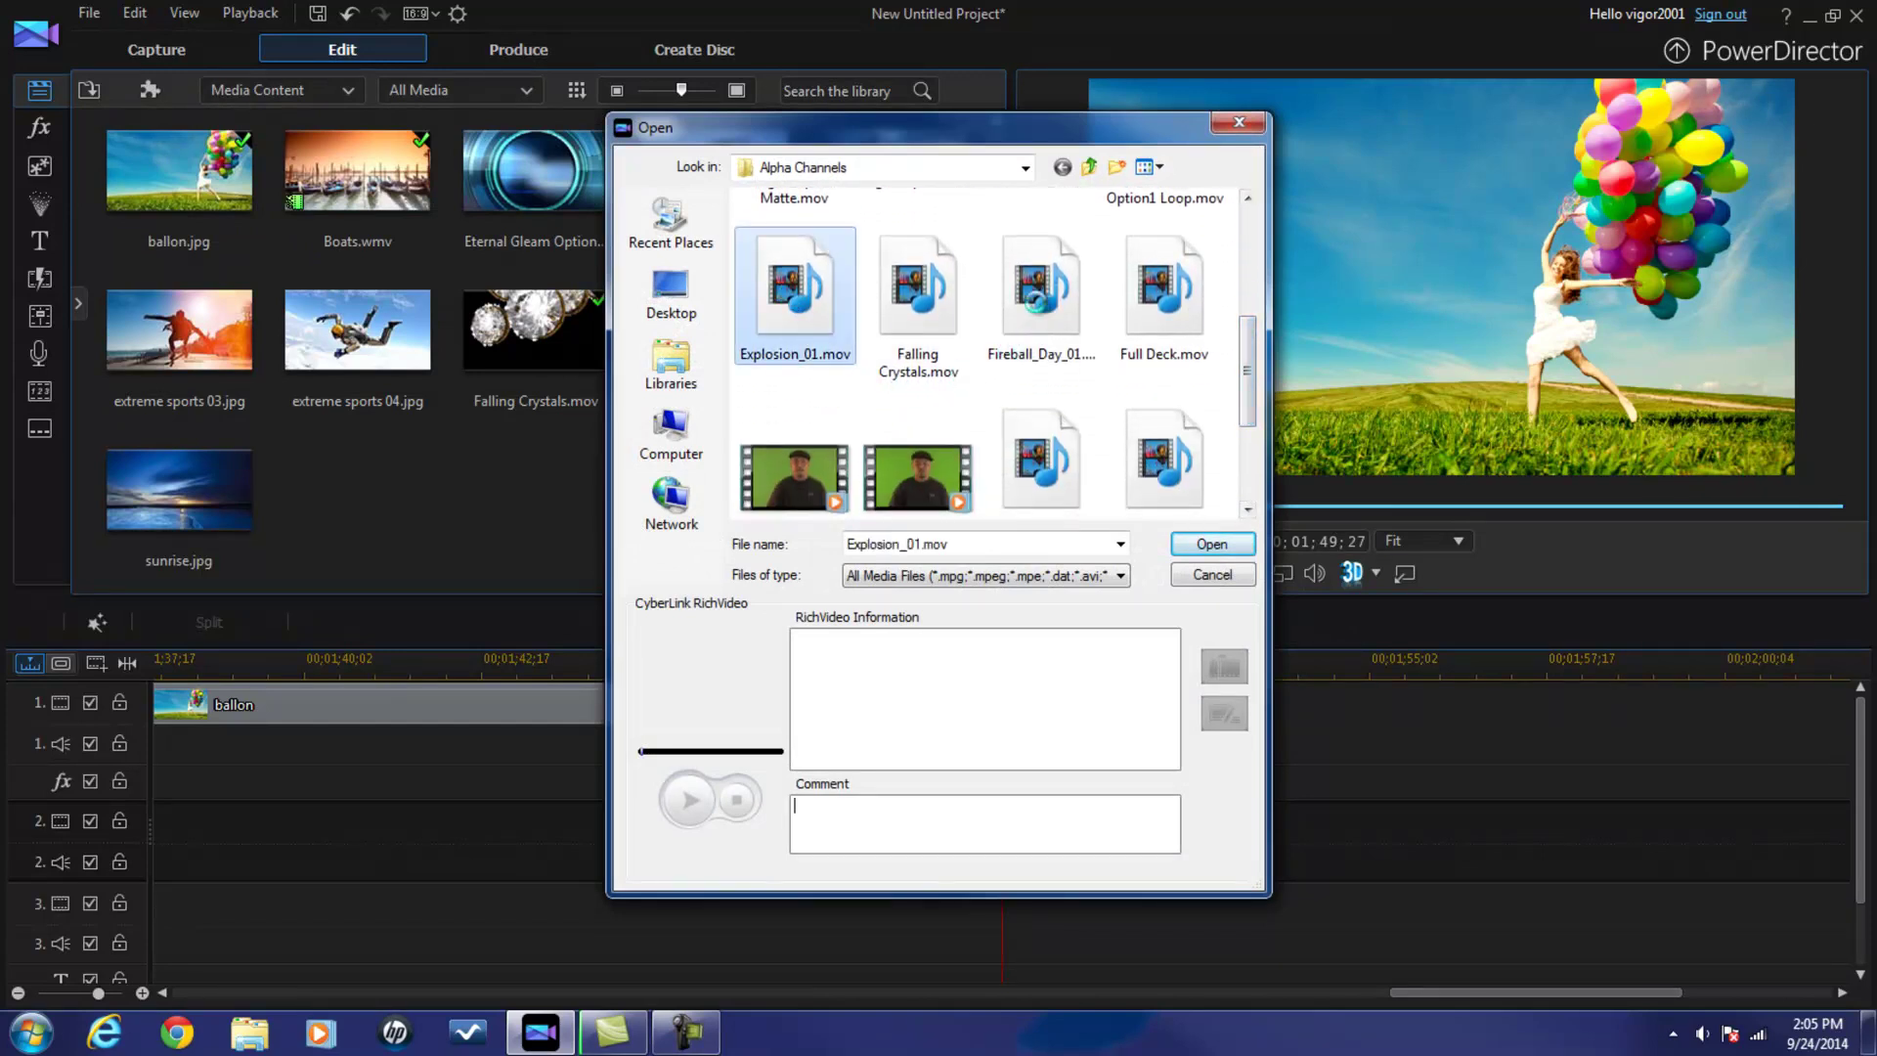
{"action": "left_click", "coordinate": [1209, 547]}
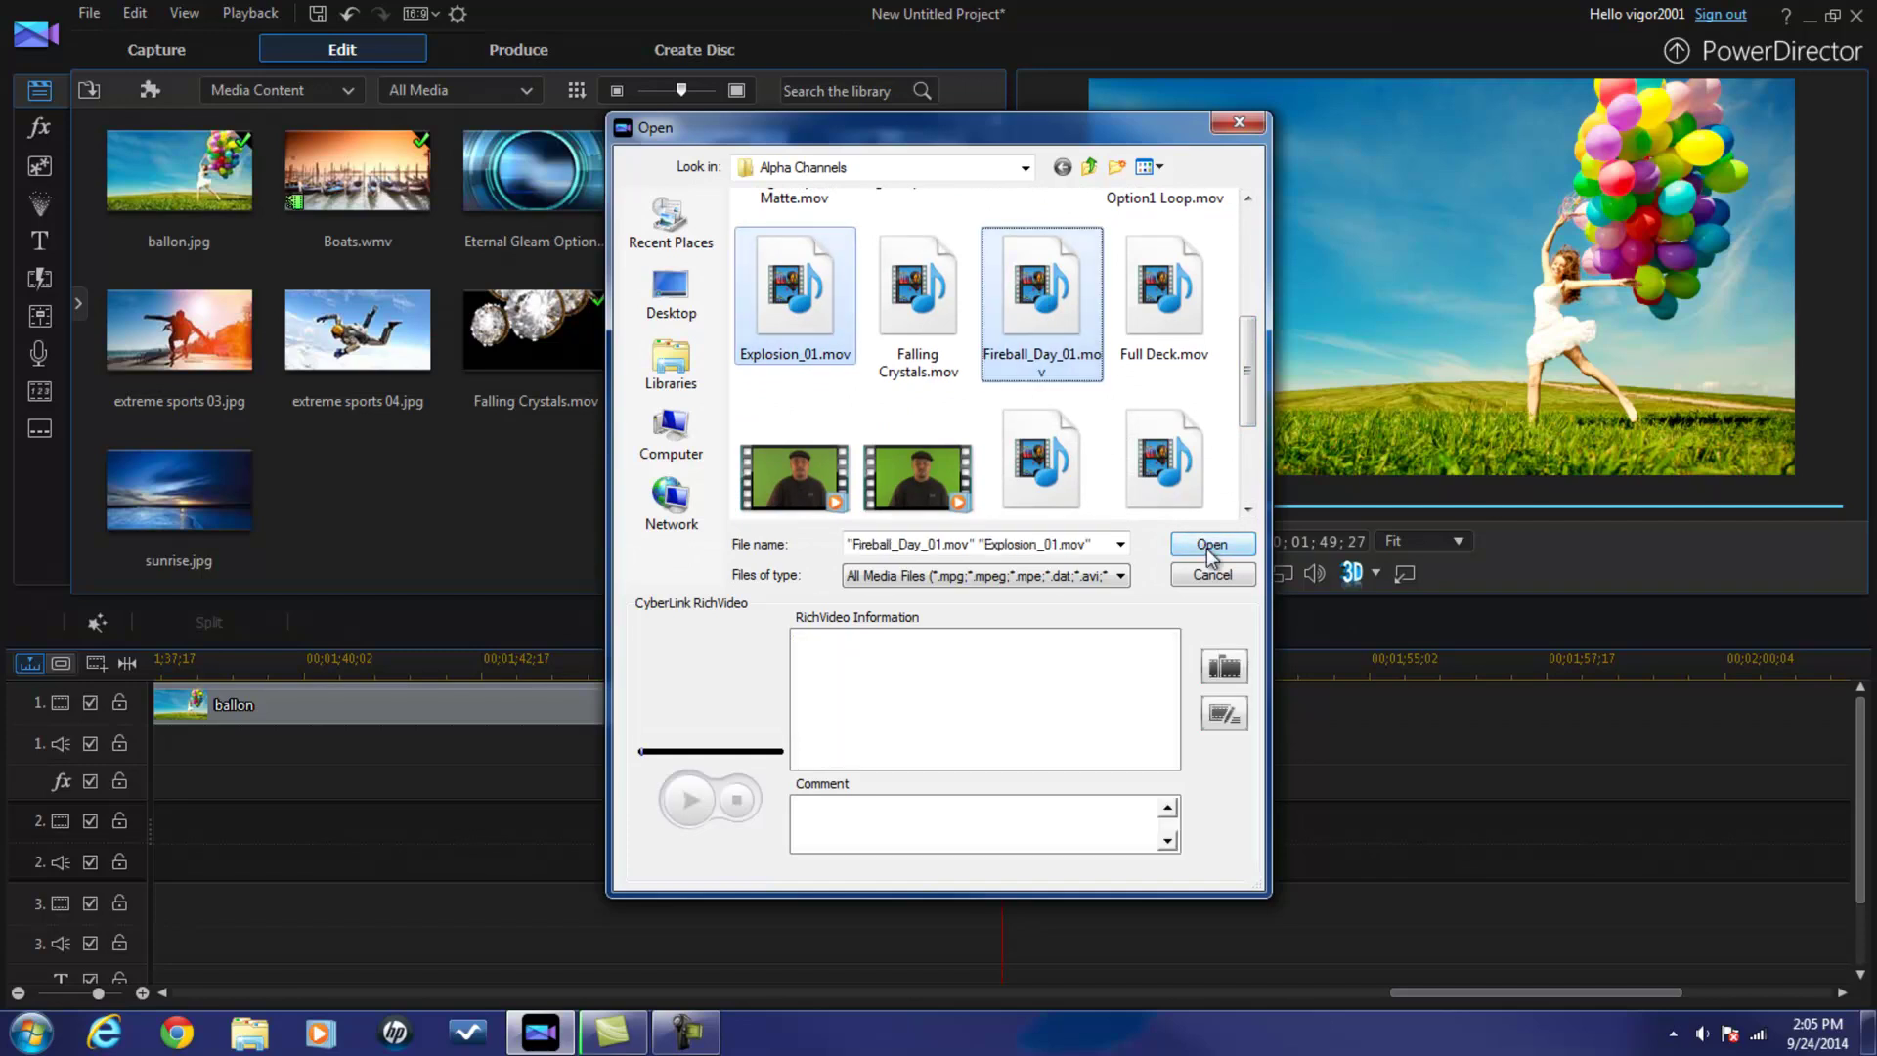
{"action": "left_click", "coordinate": [1207, 548]}
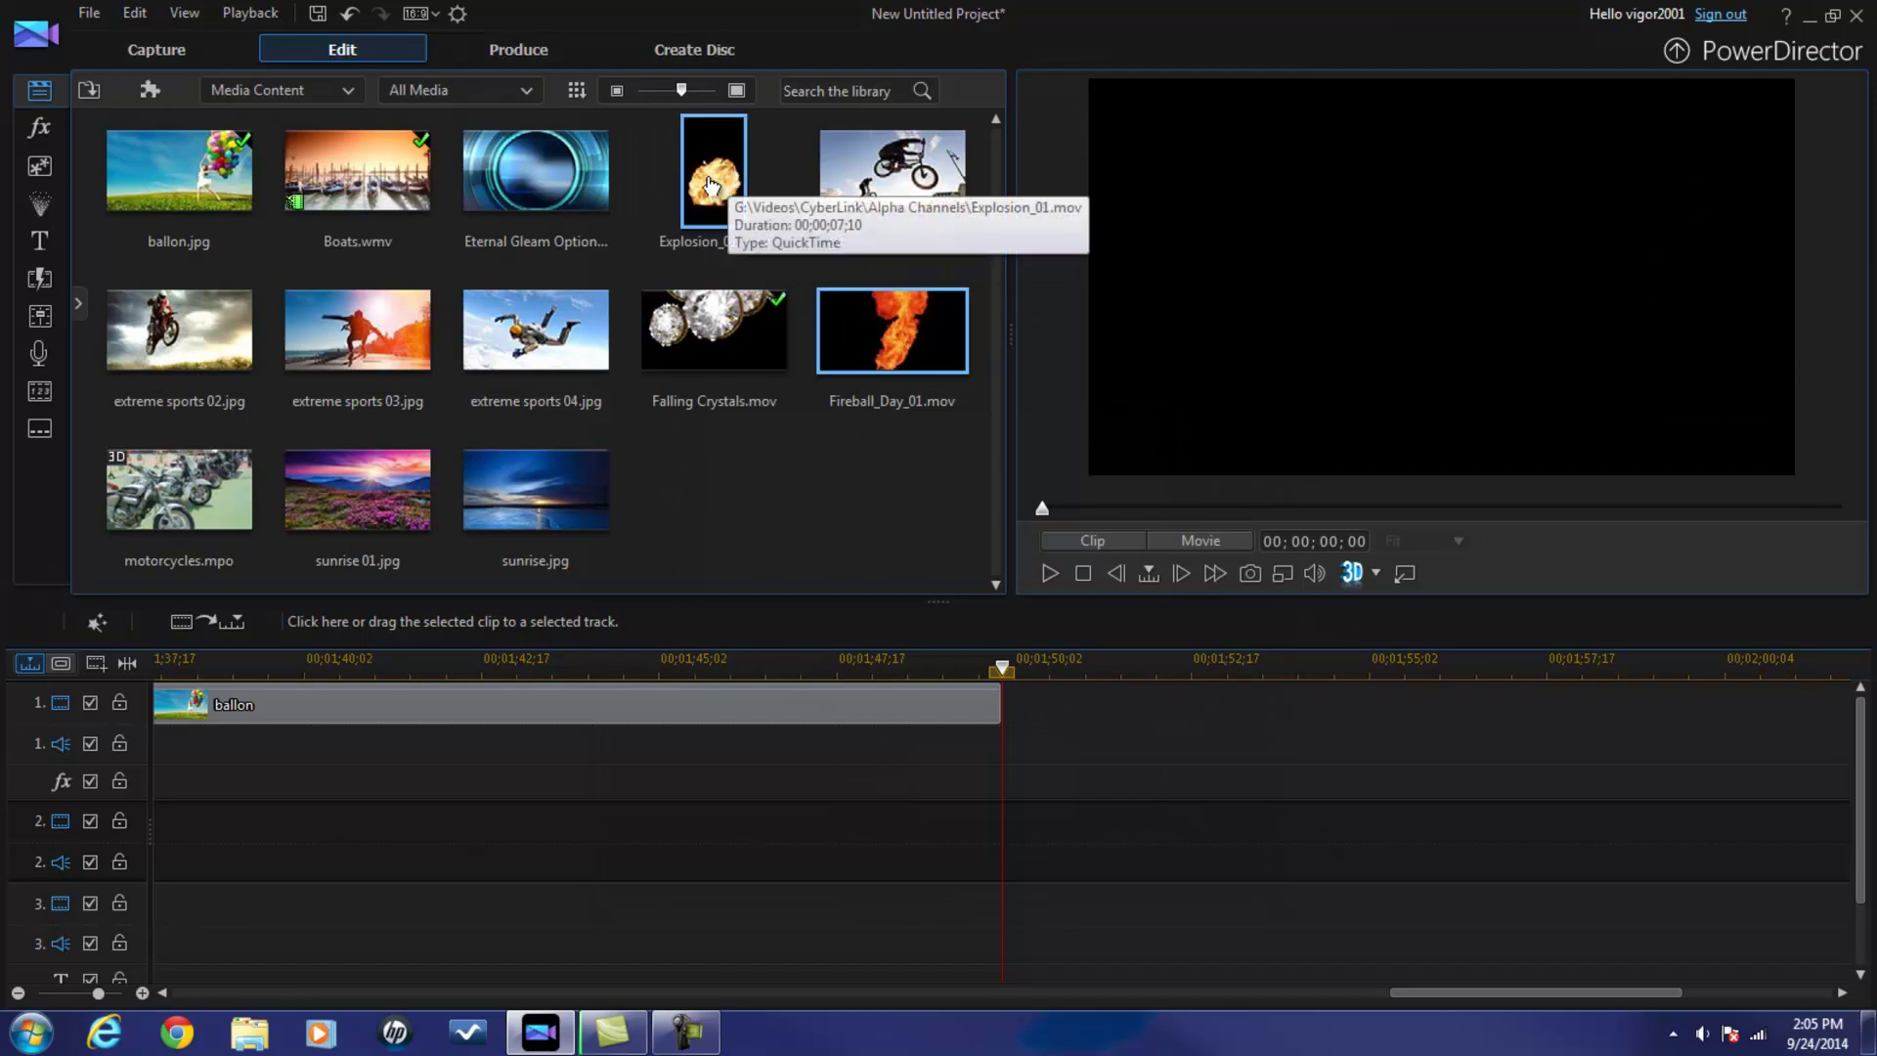
Drop Explosion_01 onto track 2 so it overlaps the balloon image.
{"action": "left_click", "coordinate": [714, 182]}
{"action": "left_click_drag", "start_coordinate": [713, 182], "coordinate": [673, 763]}
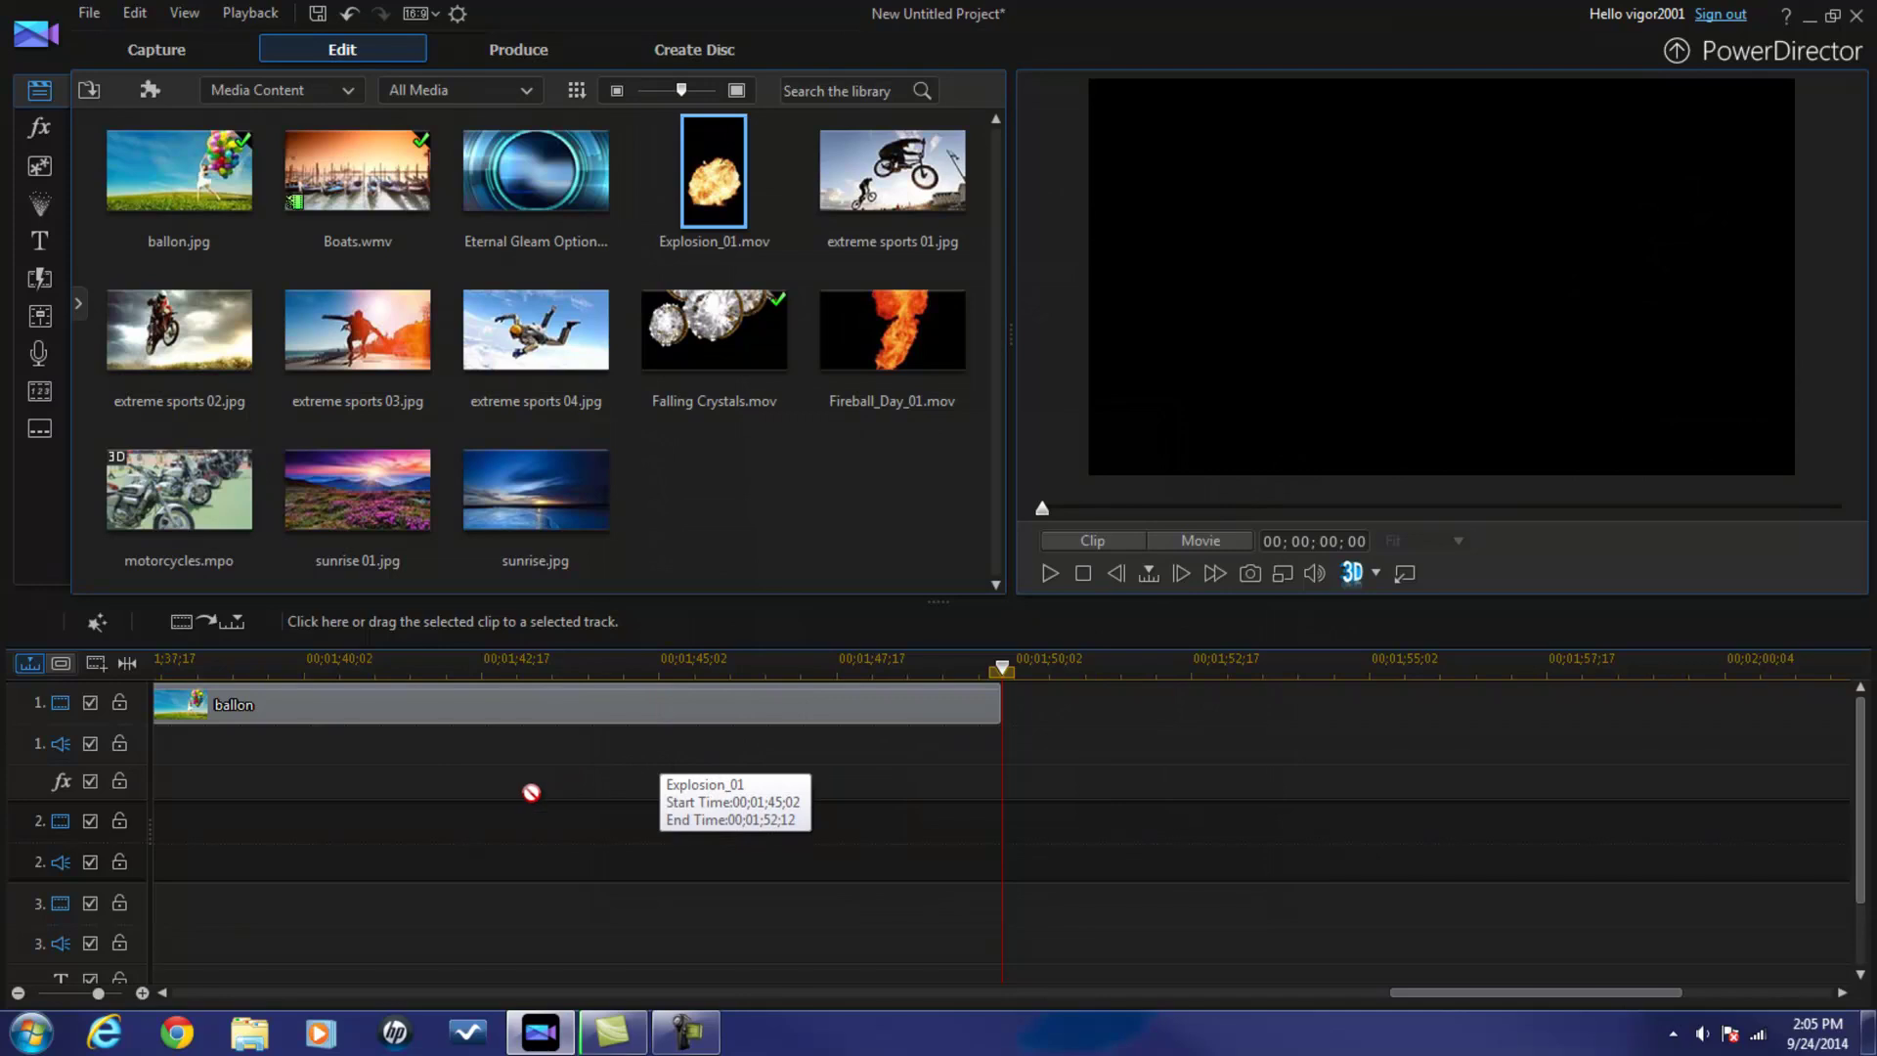
{"action": "left_click_drag", "start_coordinate": [674, 763], "coordinate": [474, 832]}
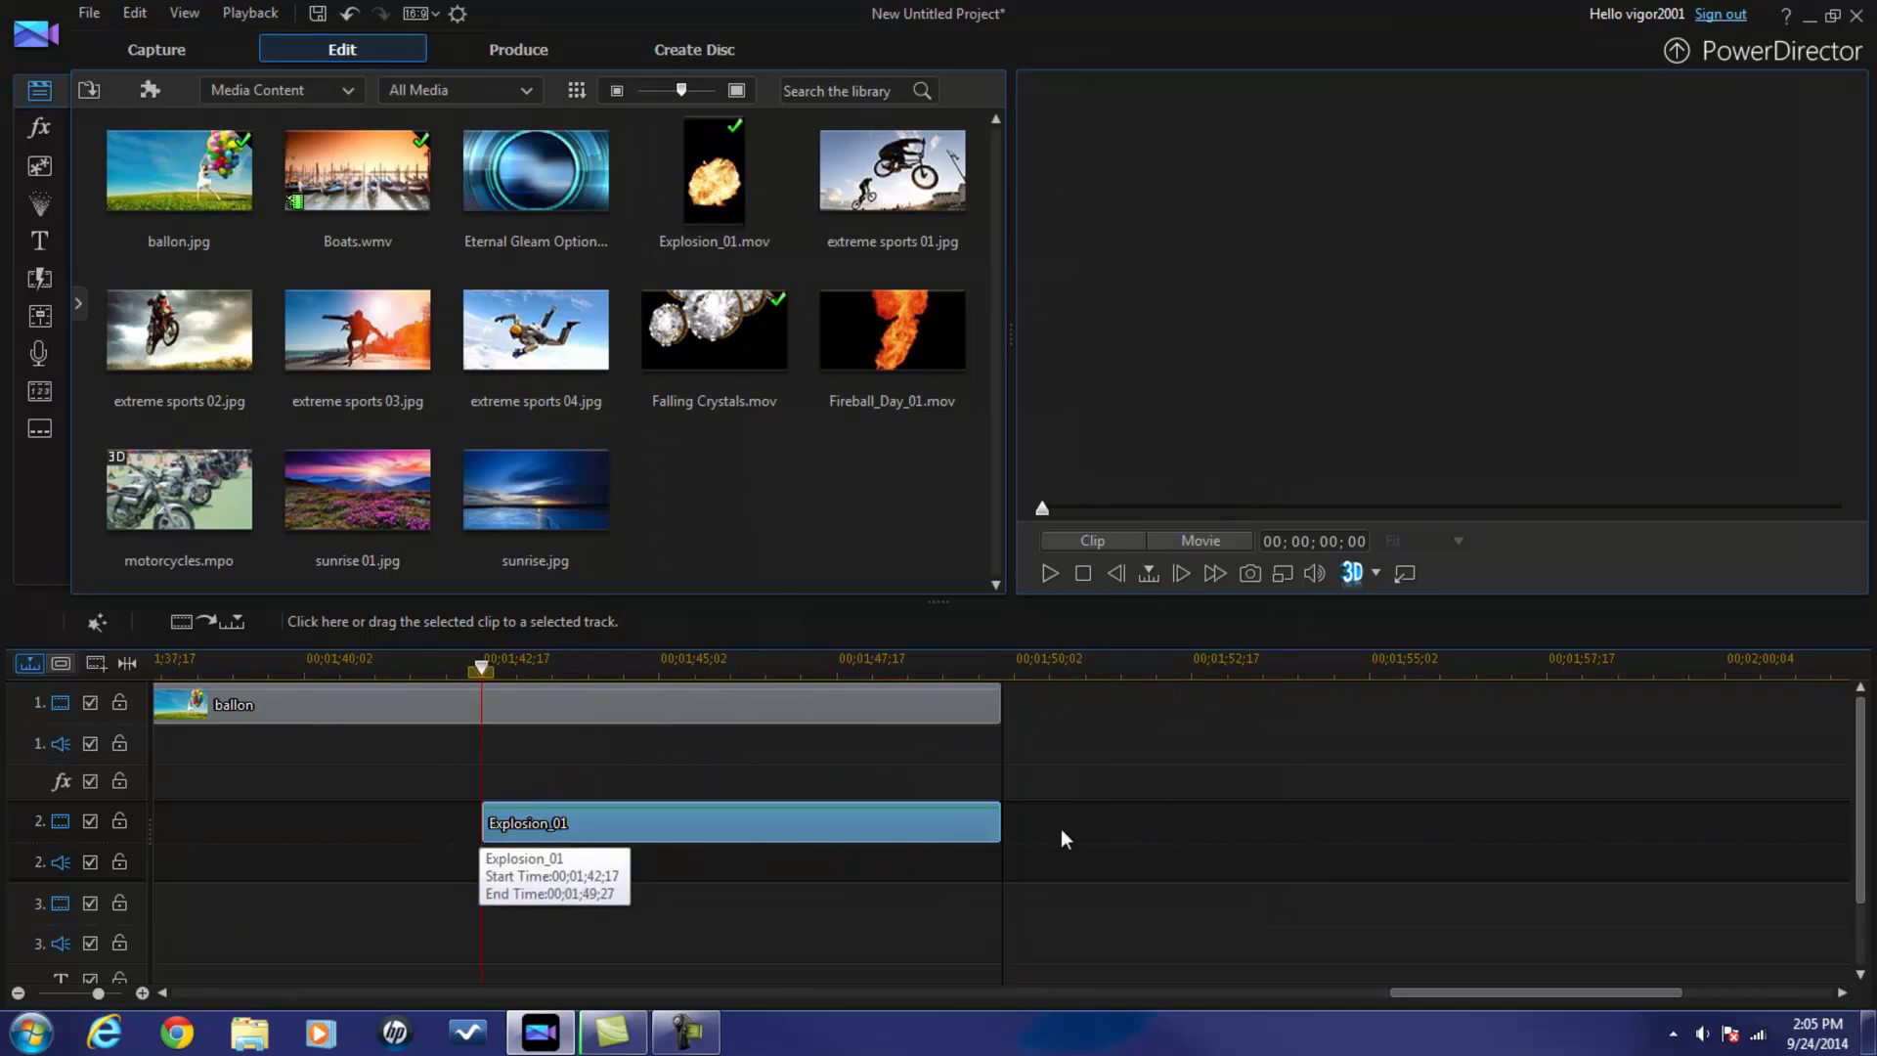
Scrub the movie preview to where the explosion is large and select the explosion clip.
{"action": "left_click", "coordinate": [720, 667]}
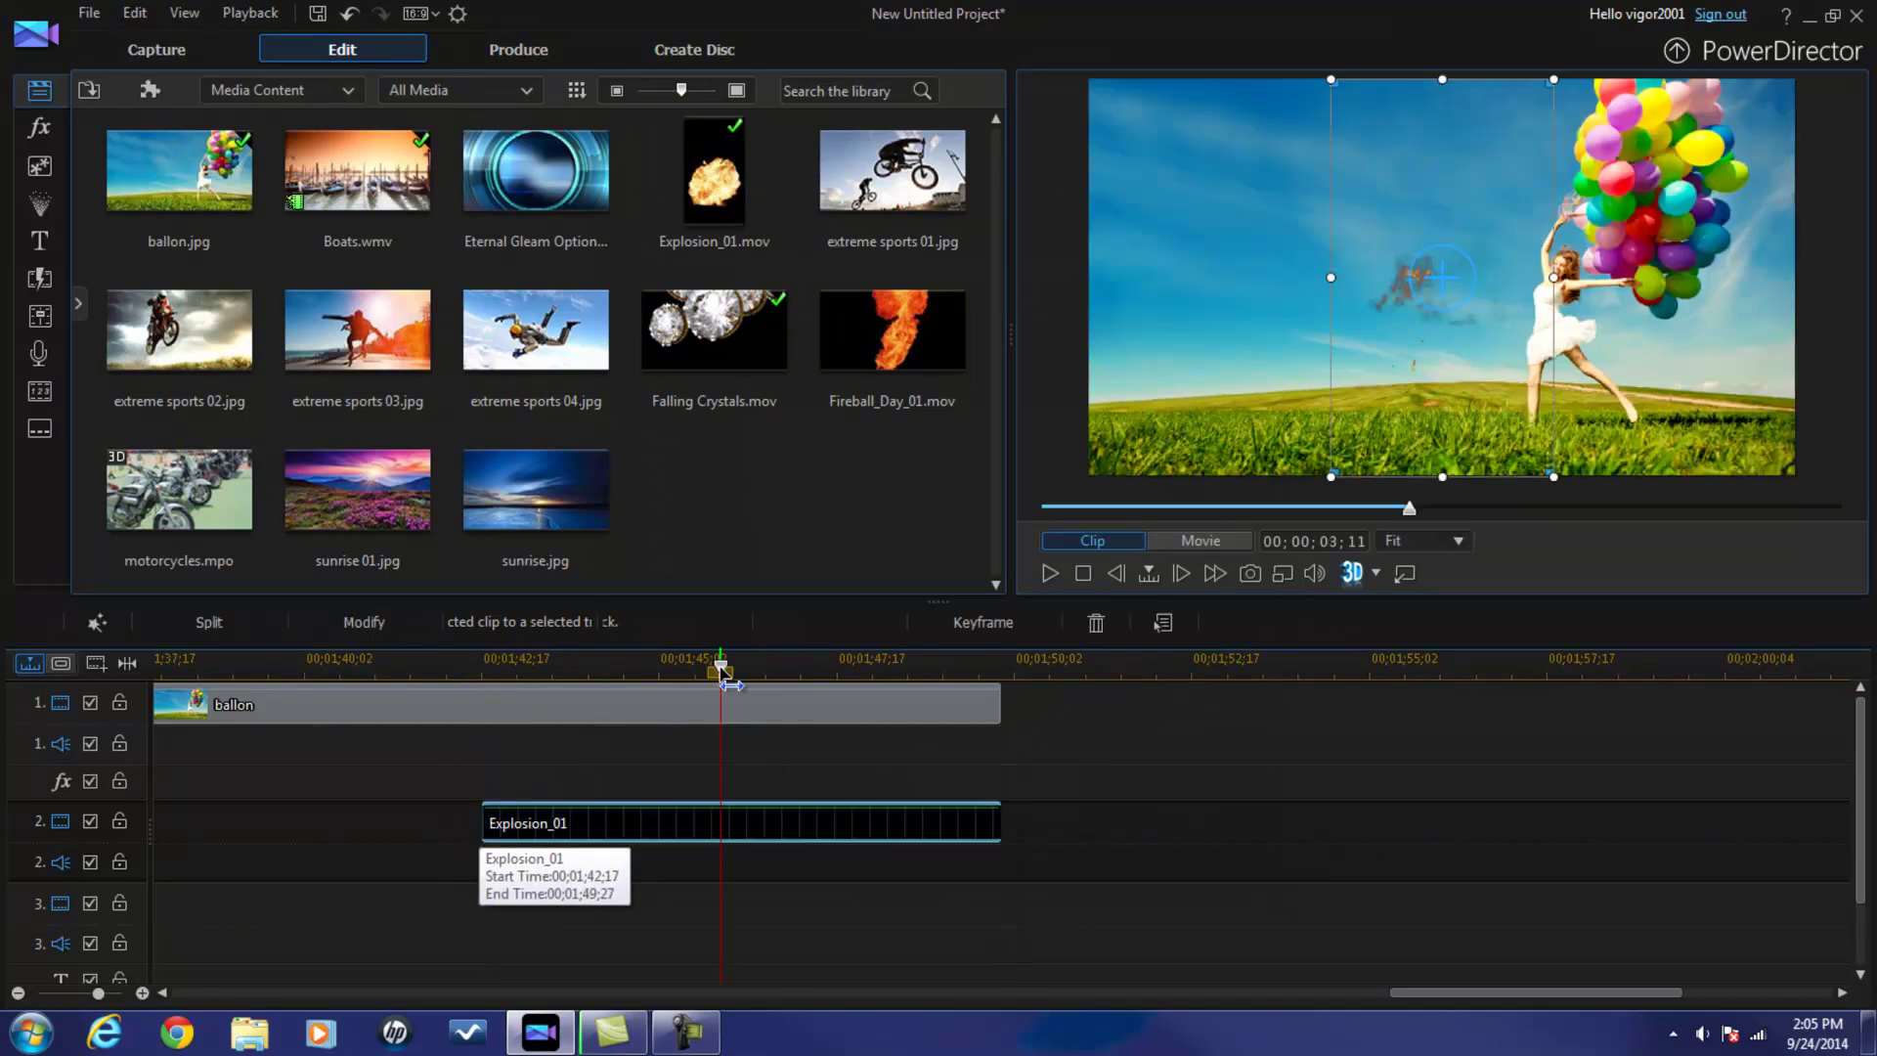
{"action": "left_click", "coordinate": [1199, 542]}
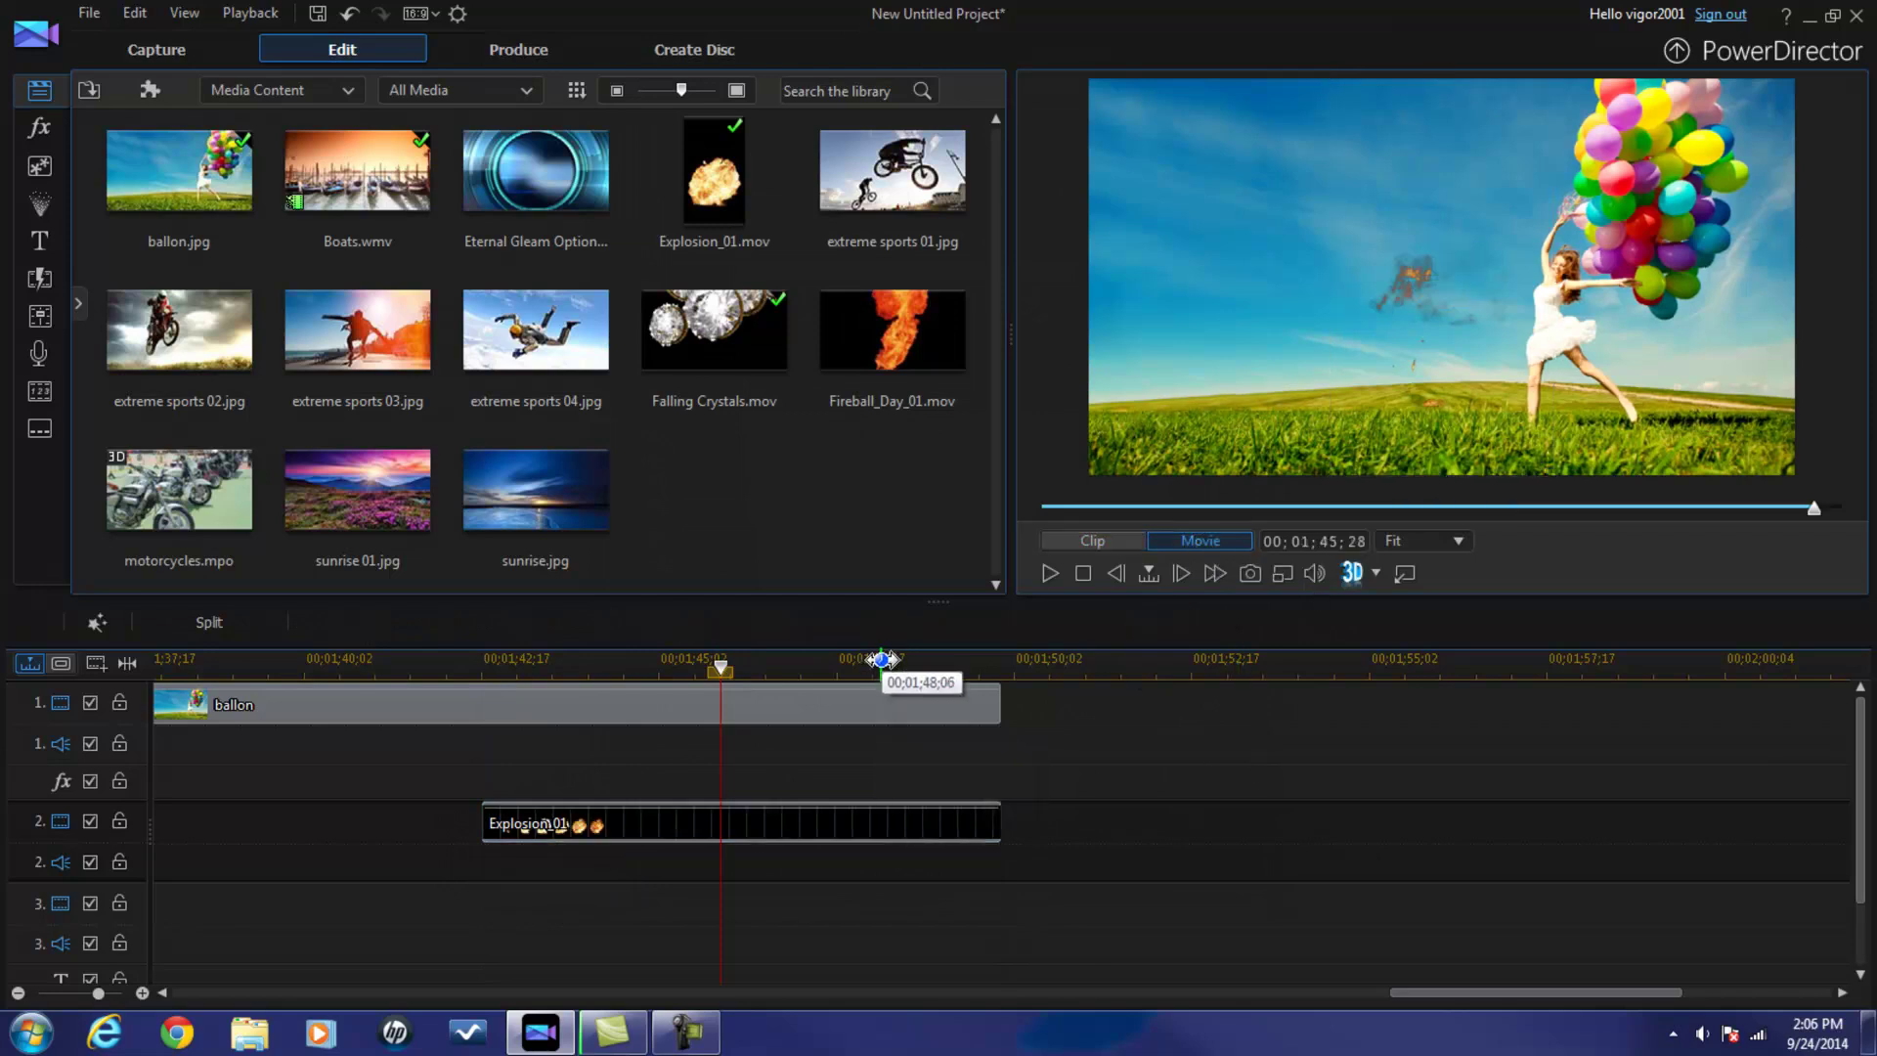
{"action": "left_click_drag", "start_coordinate": [720, 667], "coordinate": [509, 668]}
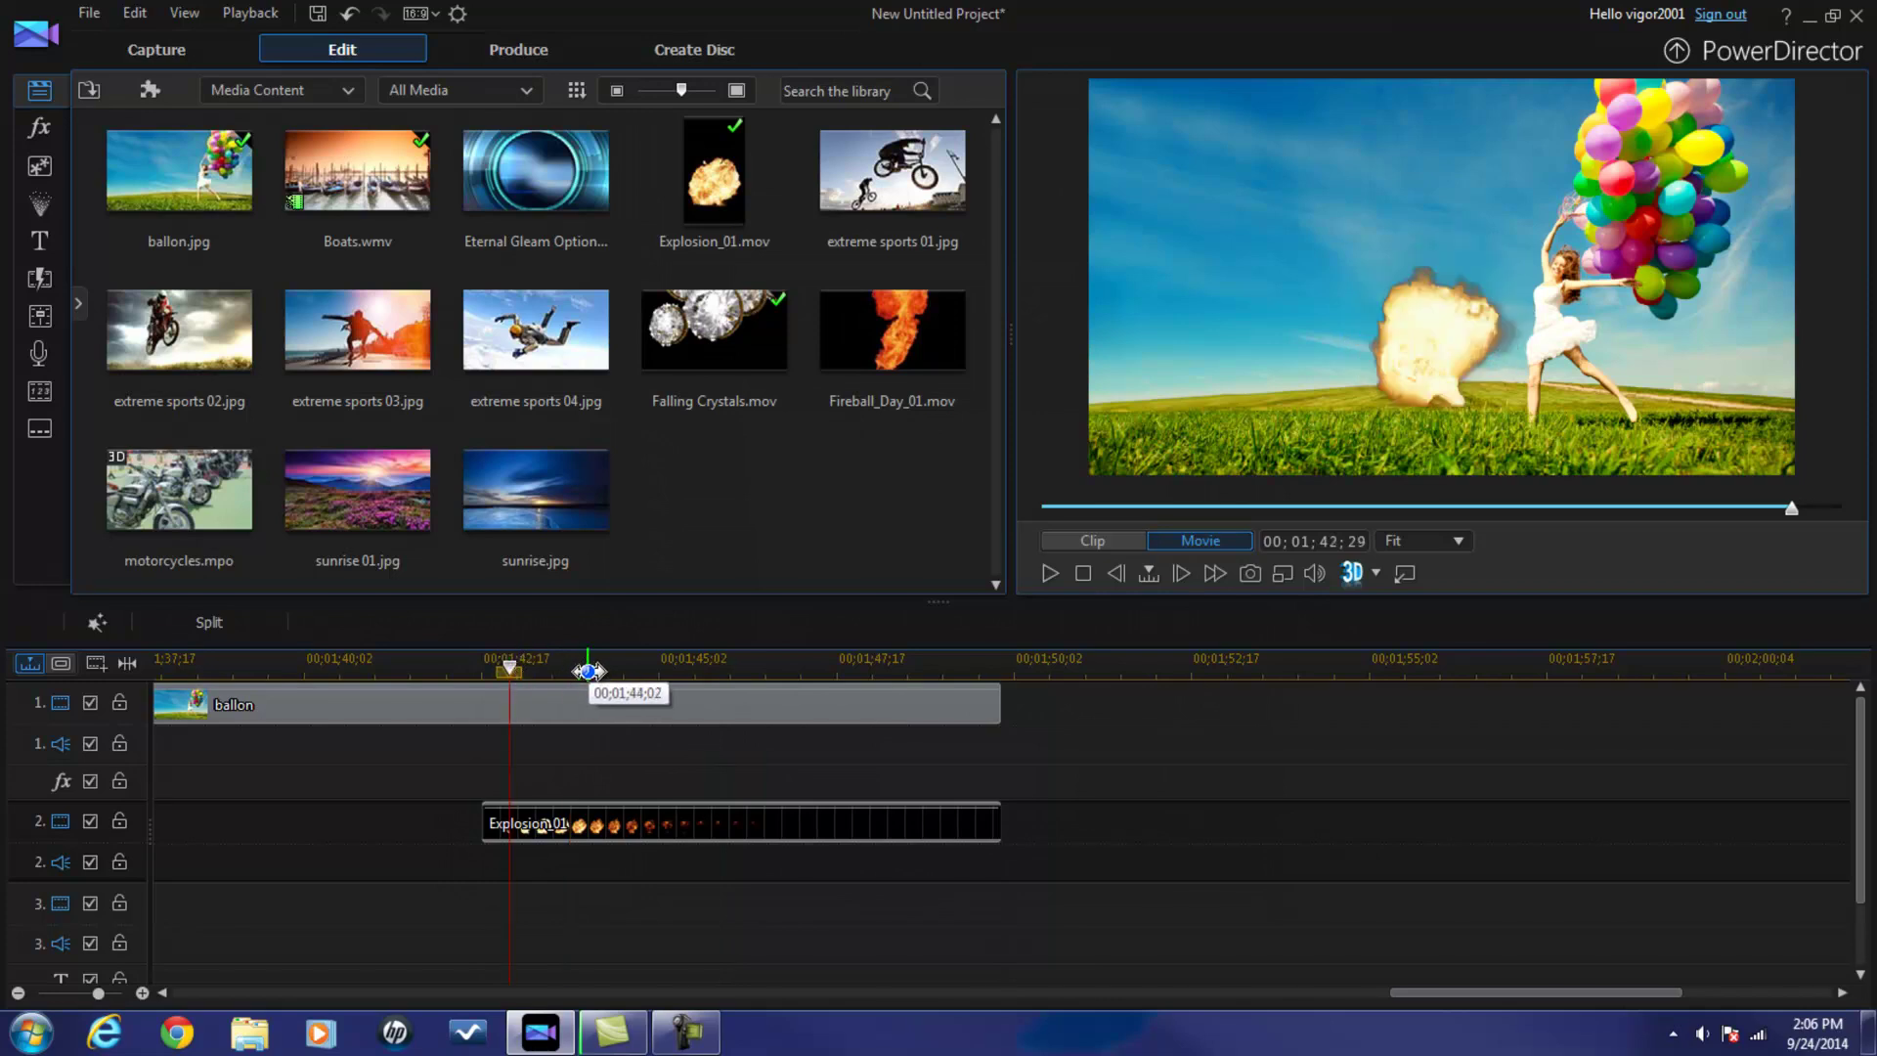
{"action": "left_click", "coordinate": [588, 669]}
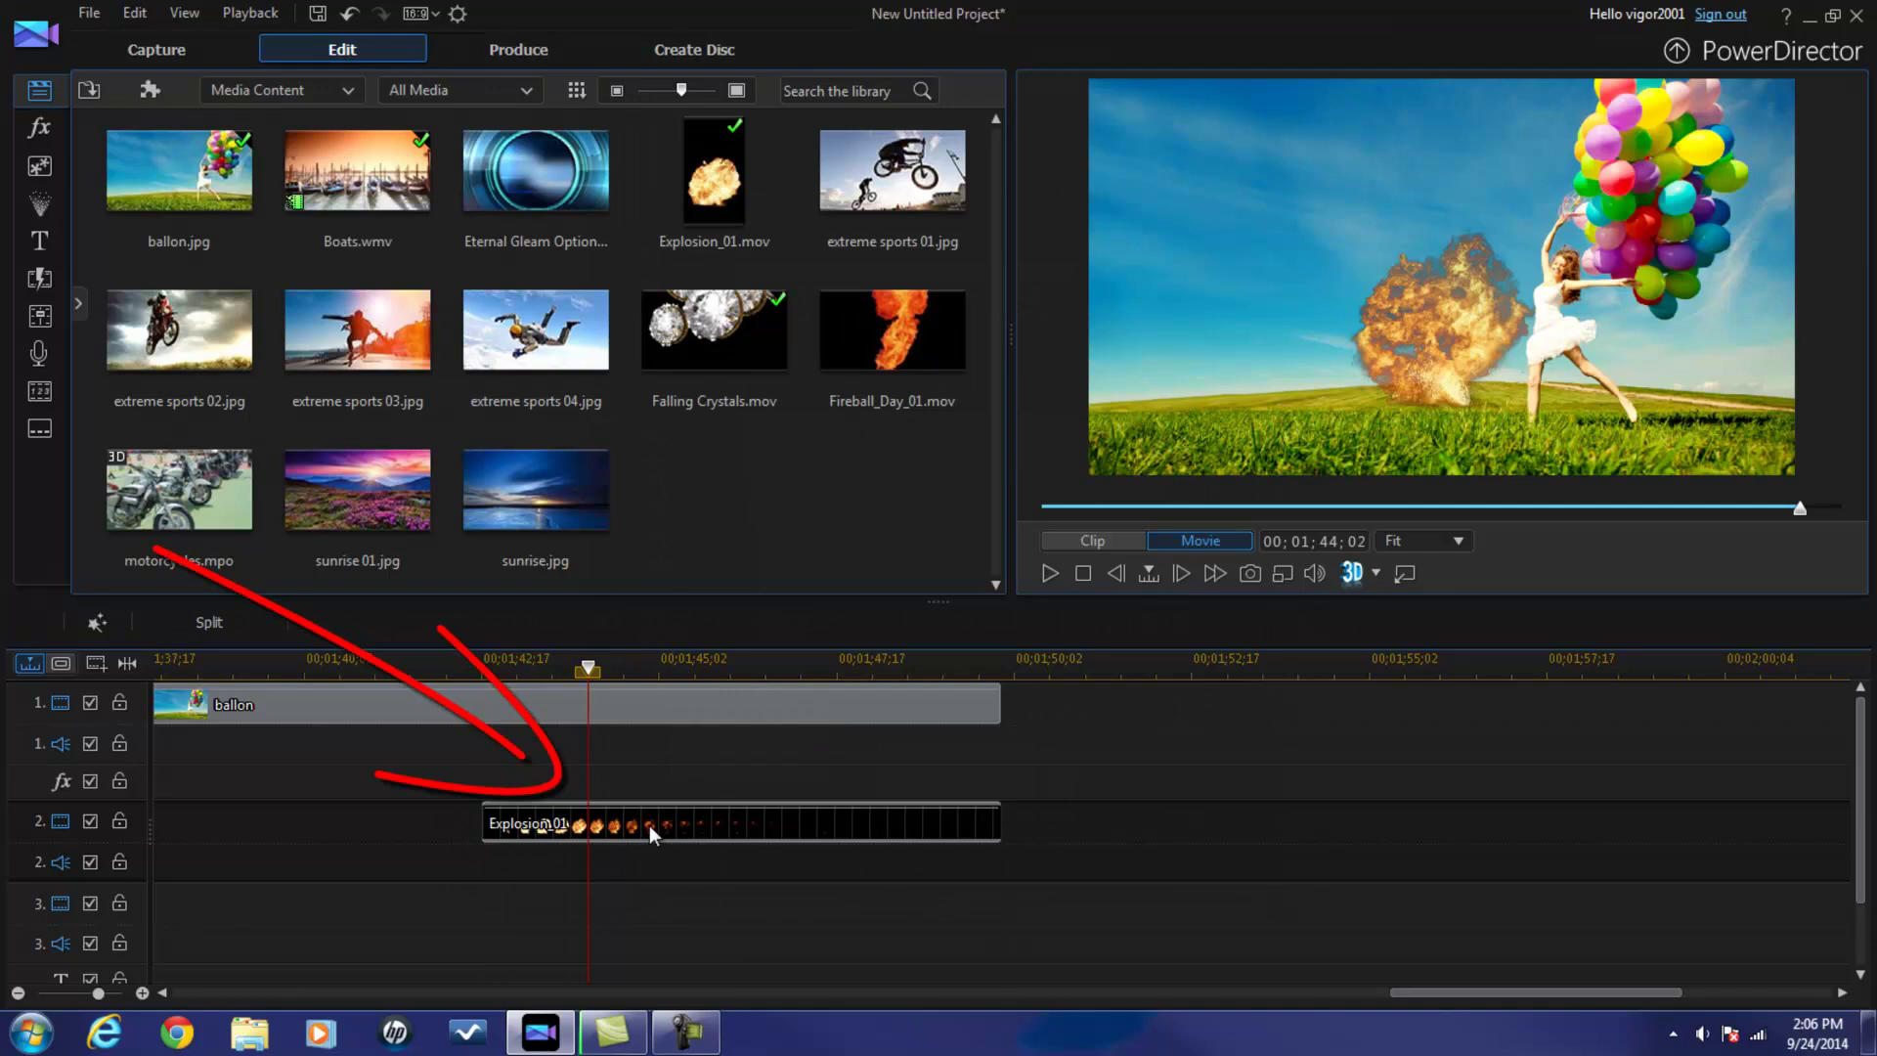
{"action": "left_click", "coordinate": [650, 826]}
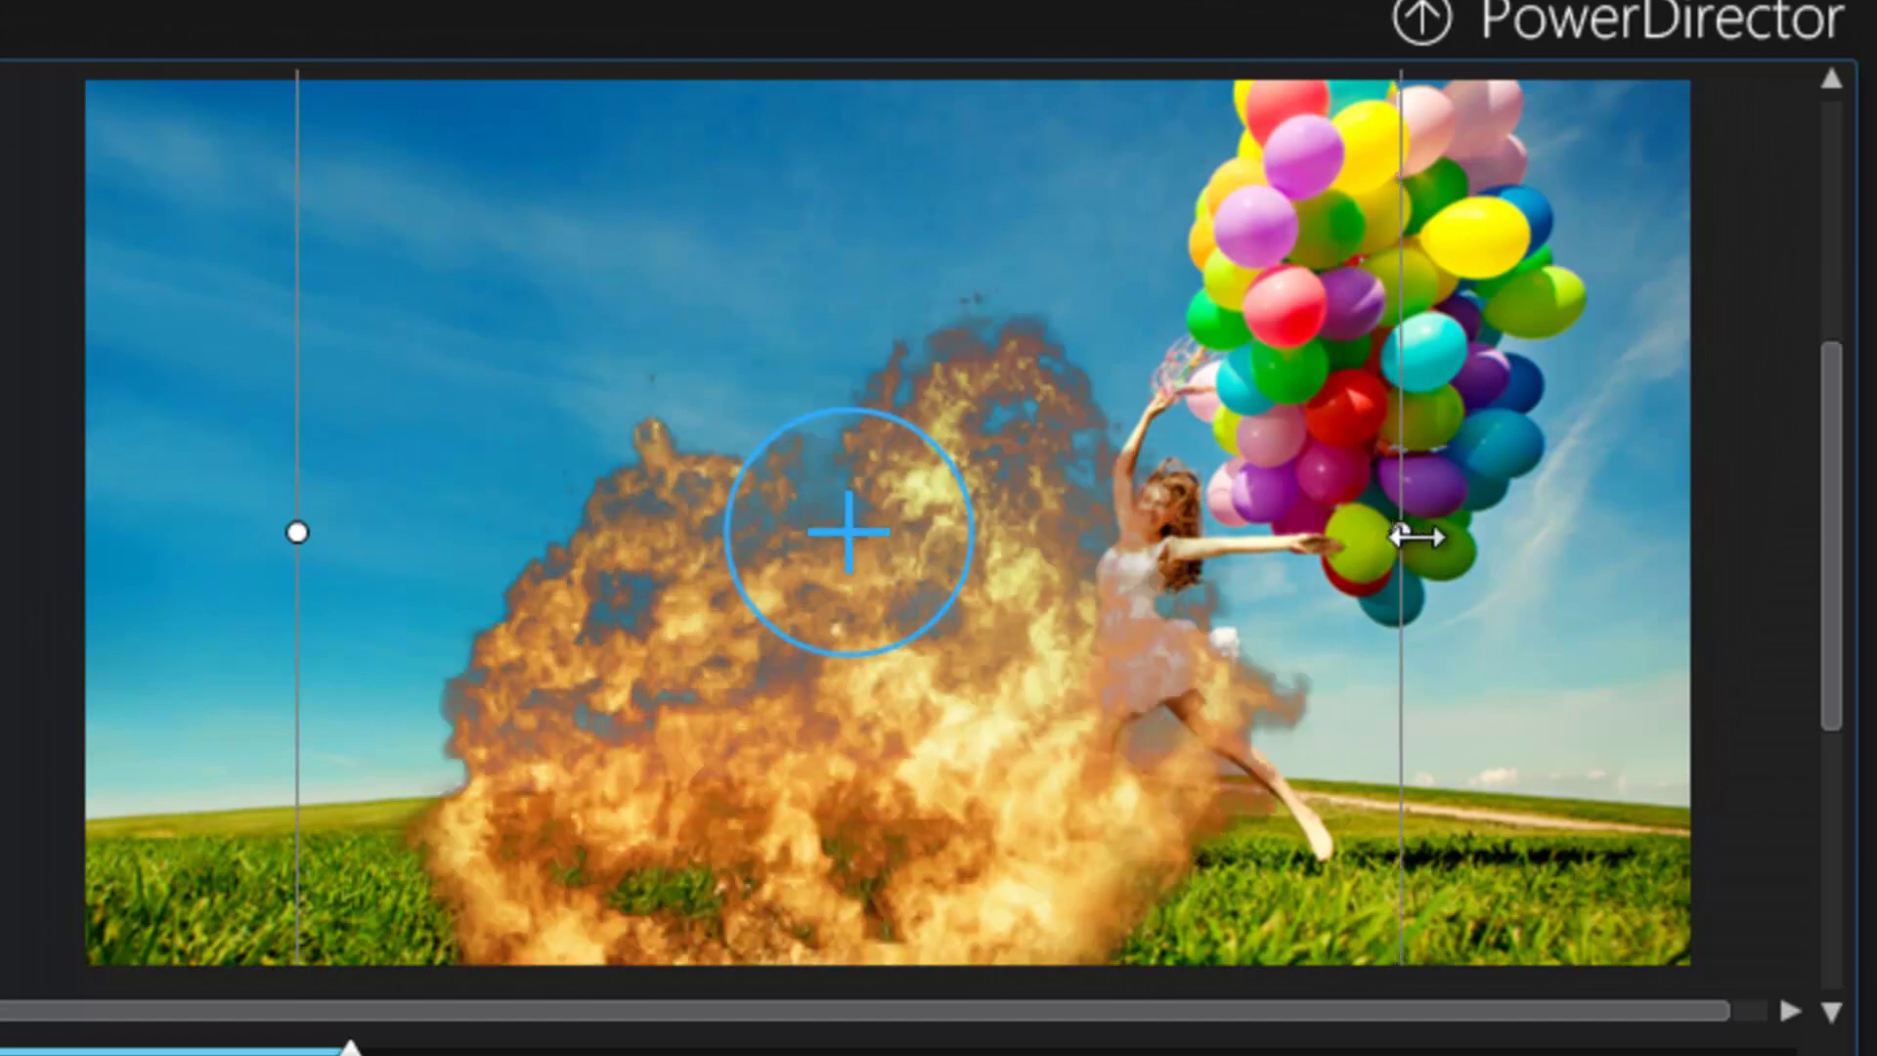
Widen the explosion overlay and raise it to center on the girl beneath the balloons.
{"action": "left_click_drag", "start_coordinate": [1394, 542], "coordinate": [1566, 534]}
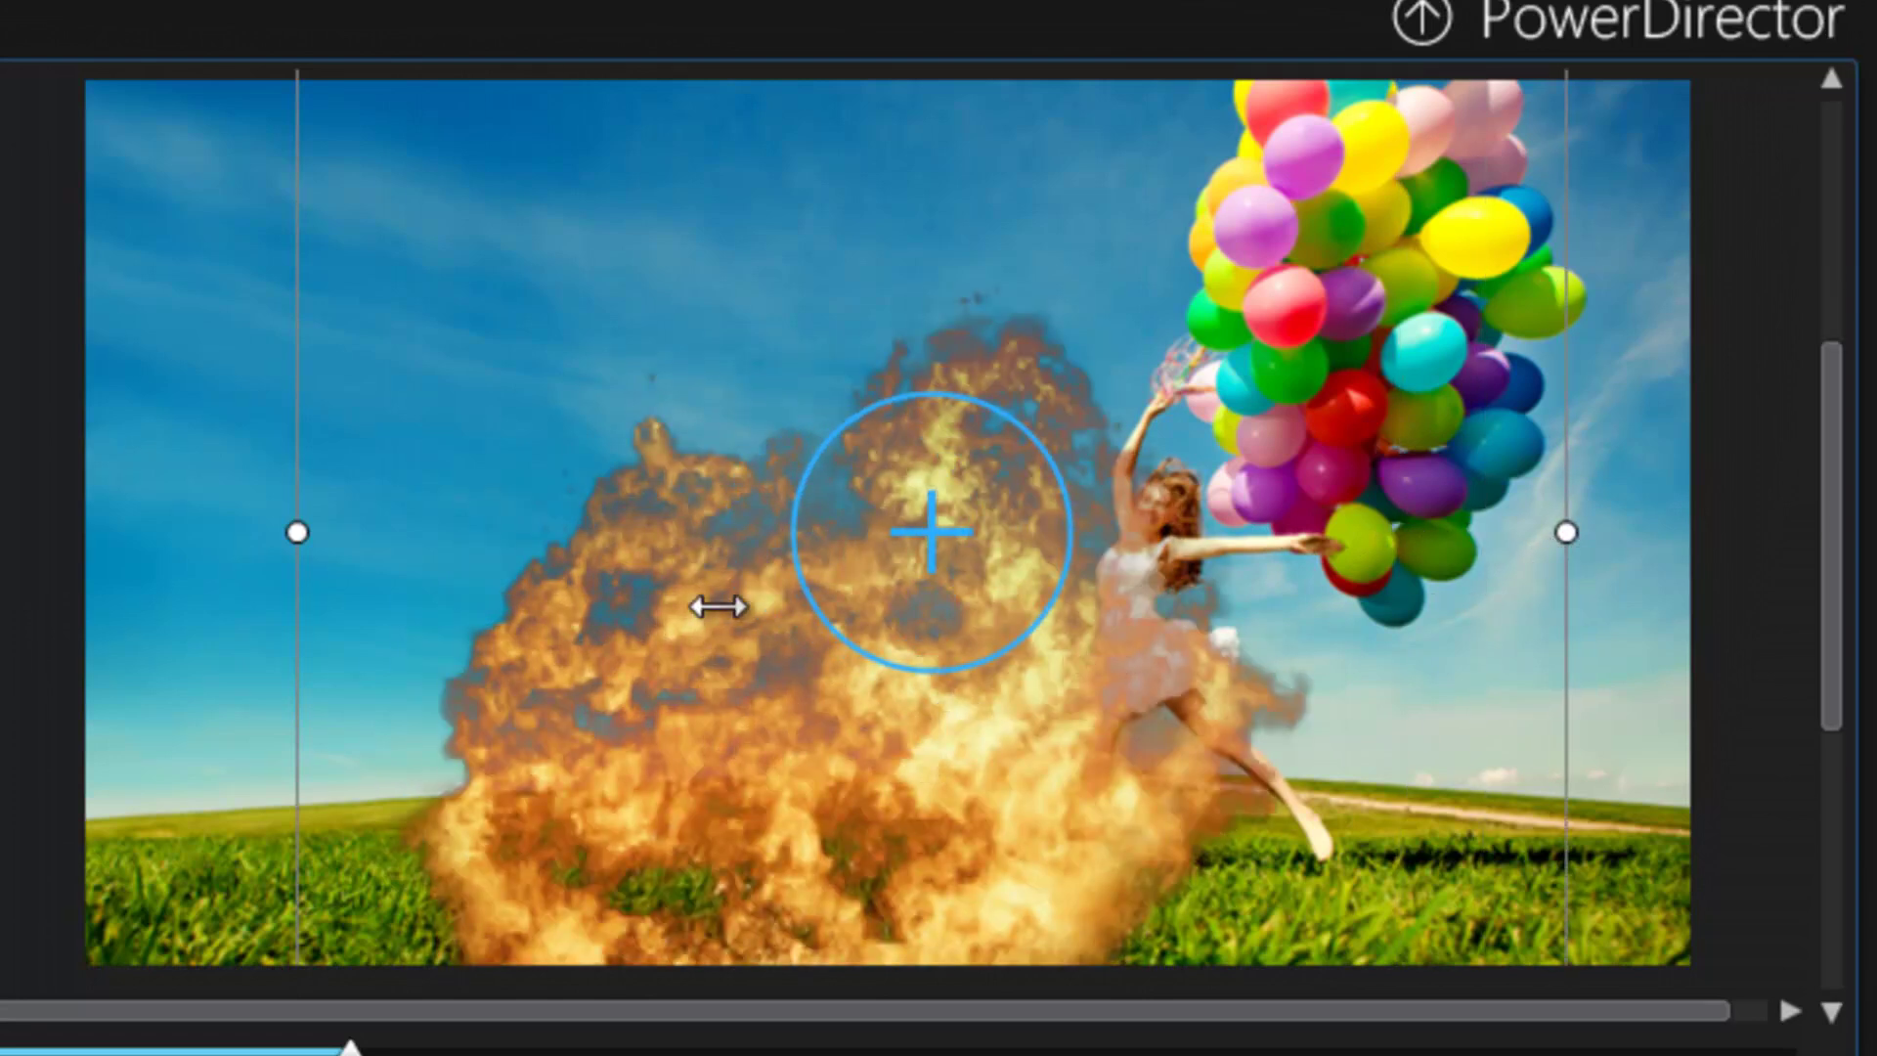
{"action": "left_click_drag", "start_coordinate": [914, 502], "coordinate": [872, 355]}
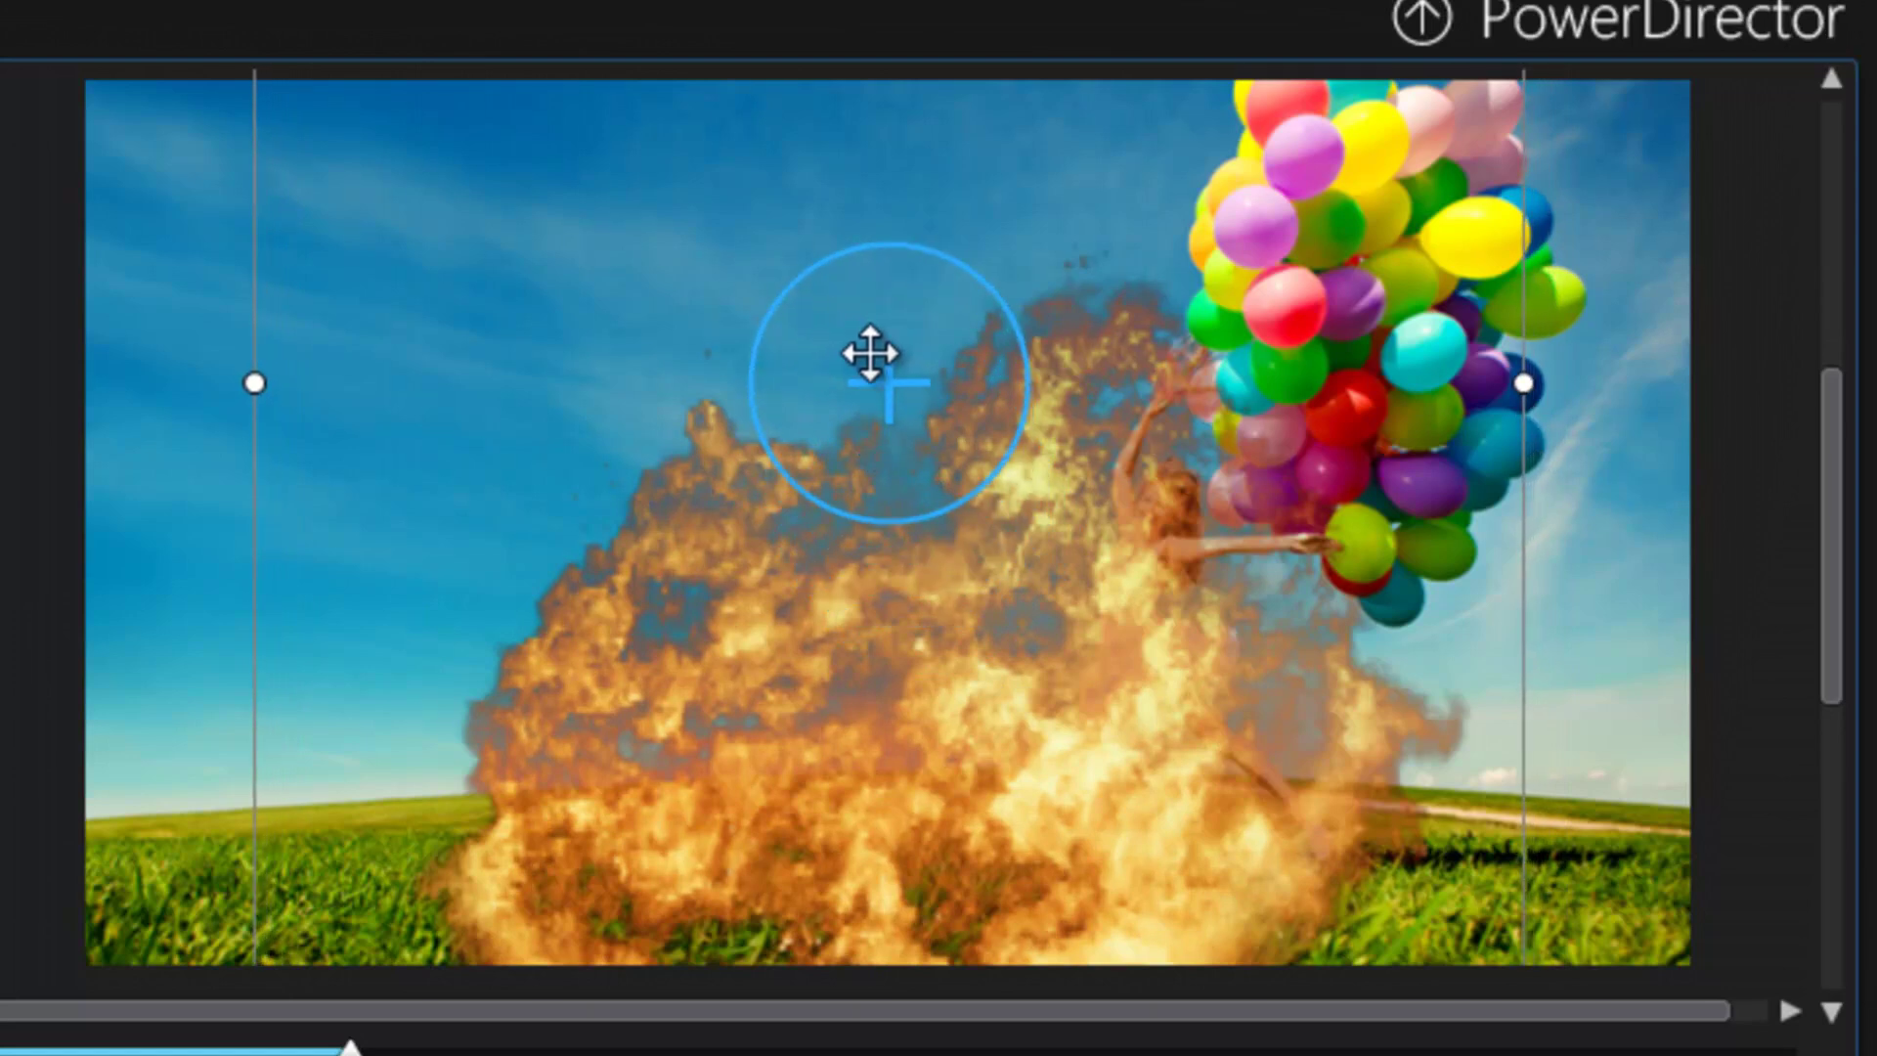
{"action": "left_click_drag", "start_coordinate": [871, 355], "coordinate": [876, 326]}
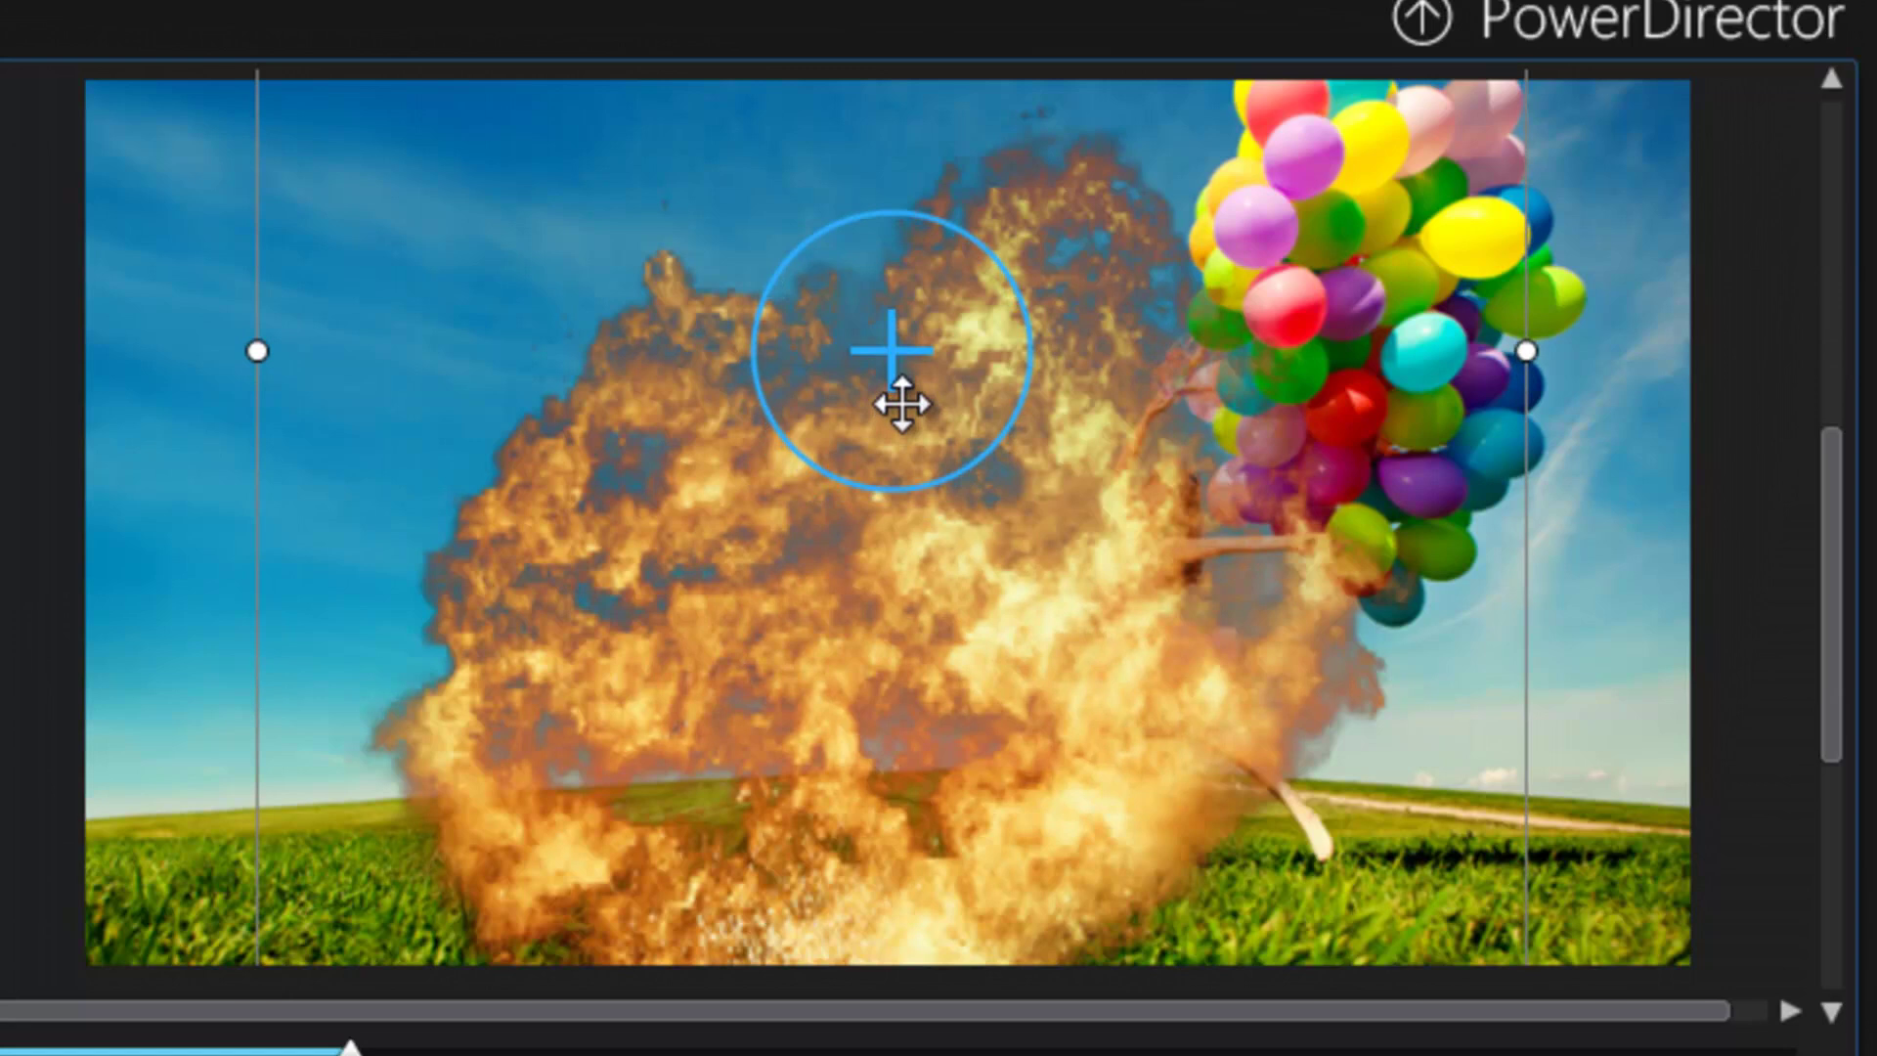
{"action": "left_click_drag", "start_coordinate": [903, 404], "coordinate": [944, 362]}
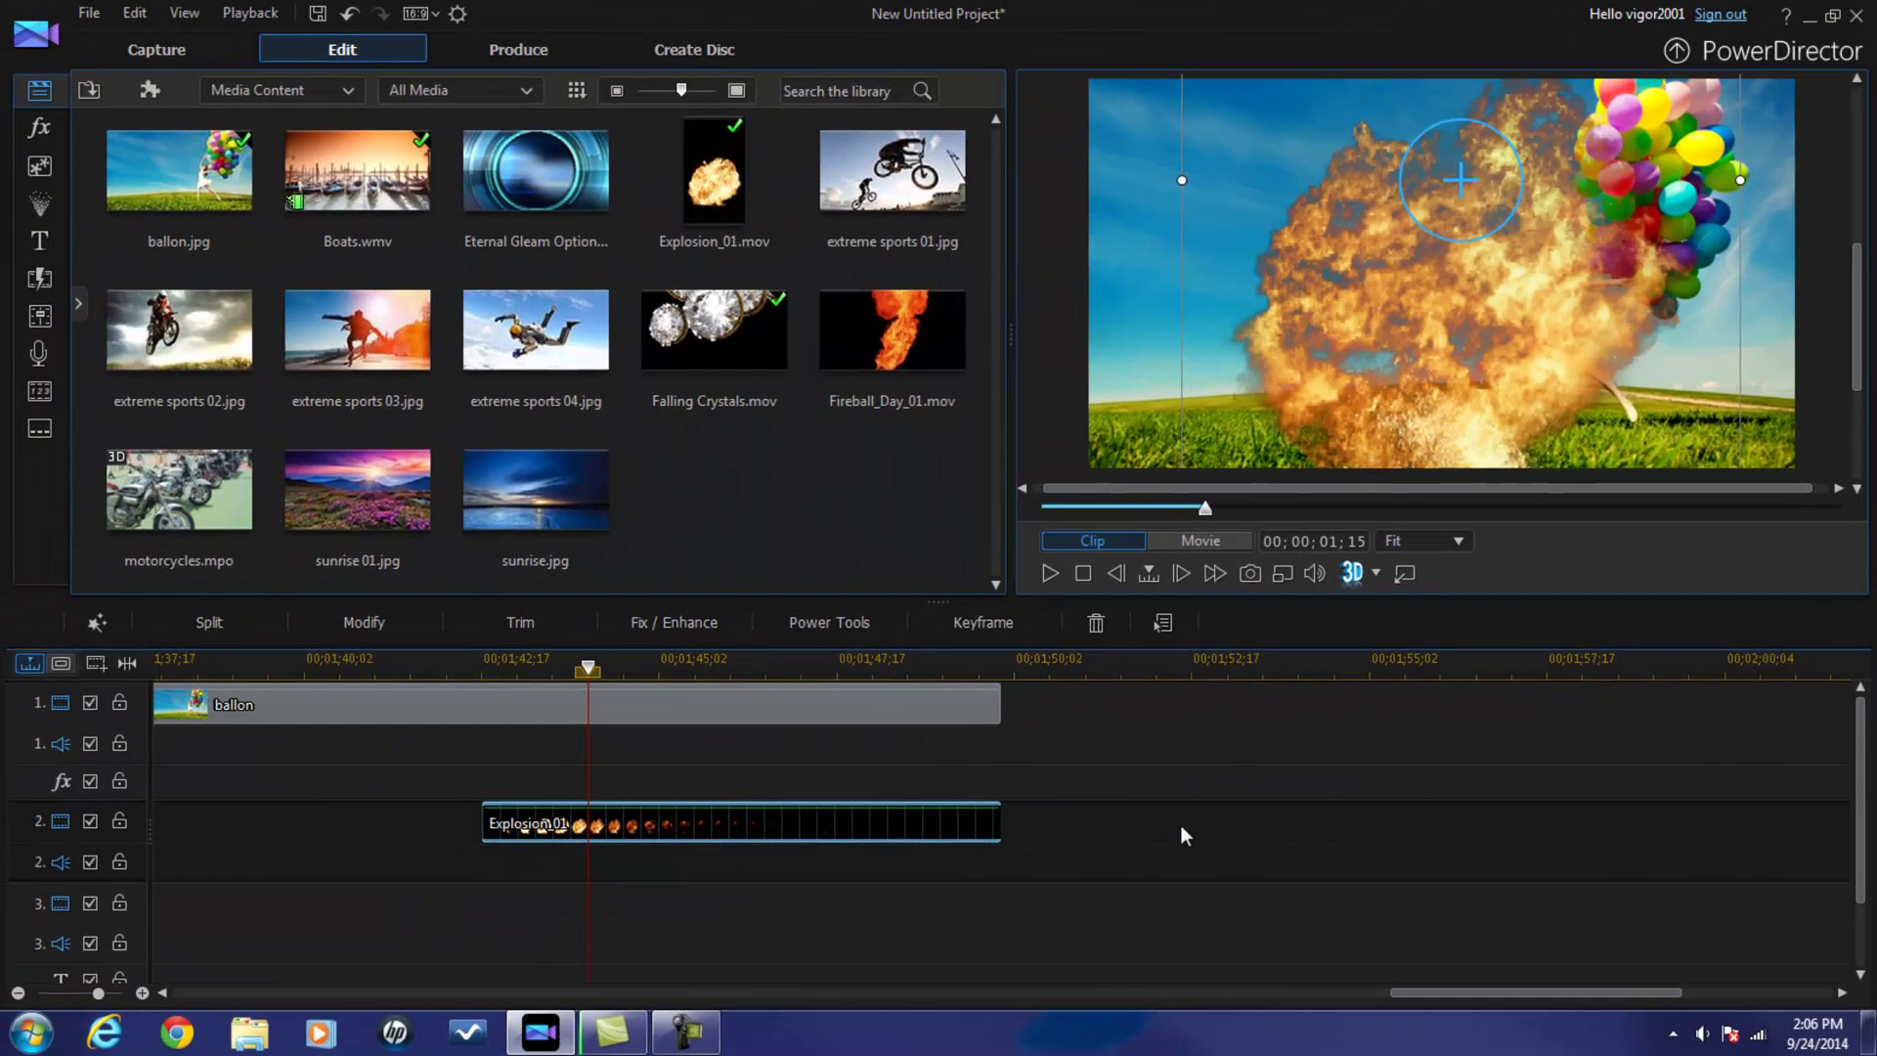
Play the enlarged explosion over the balloon image in Movie mode, then pause.
{"action": "left_click", "coordinate": [461, 669]}
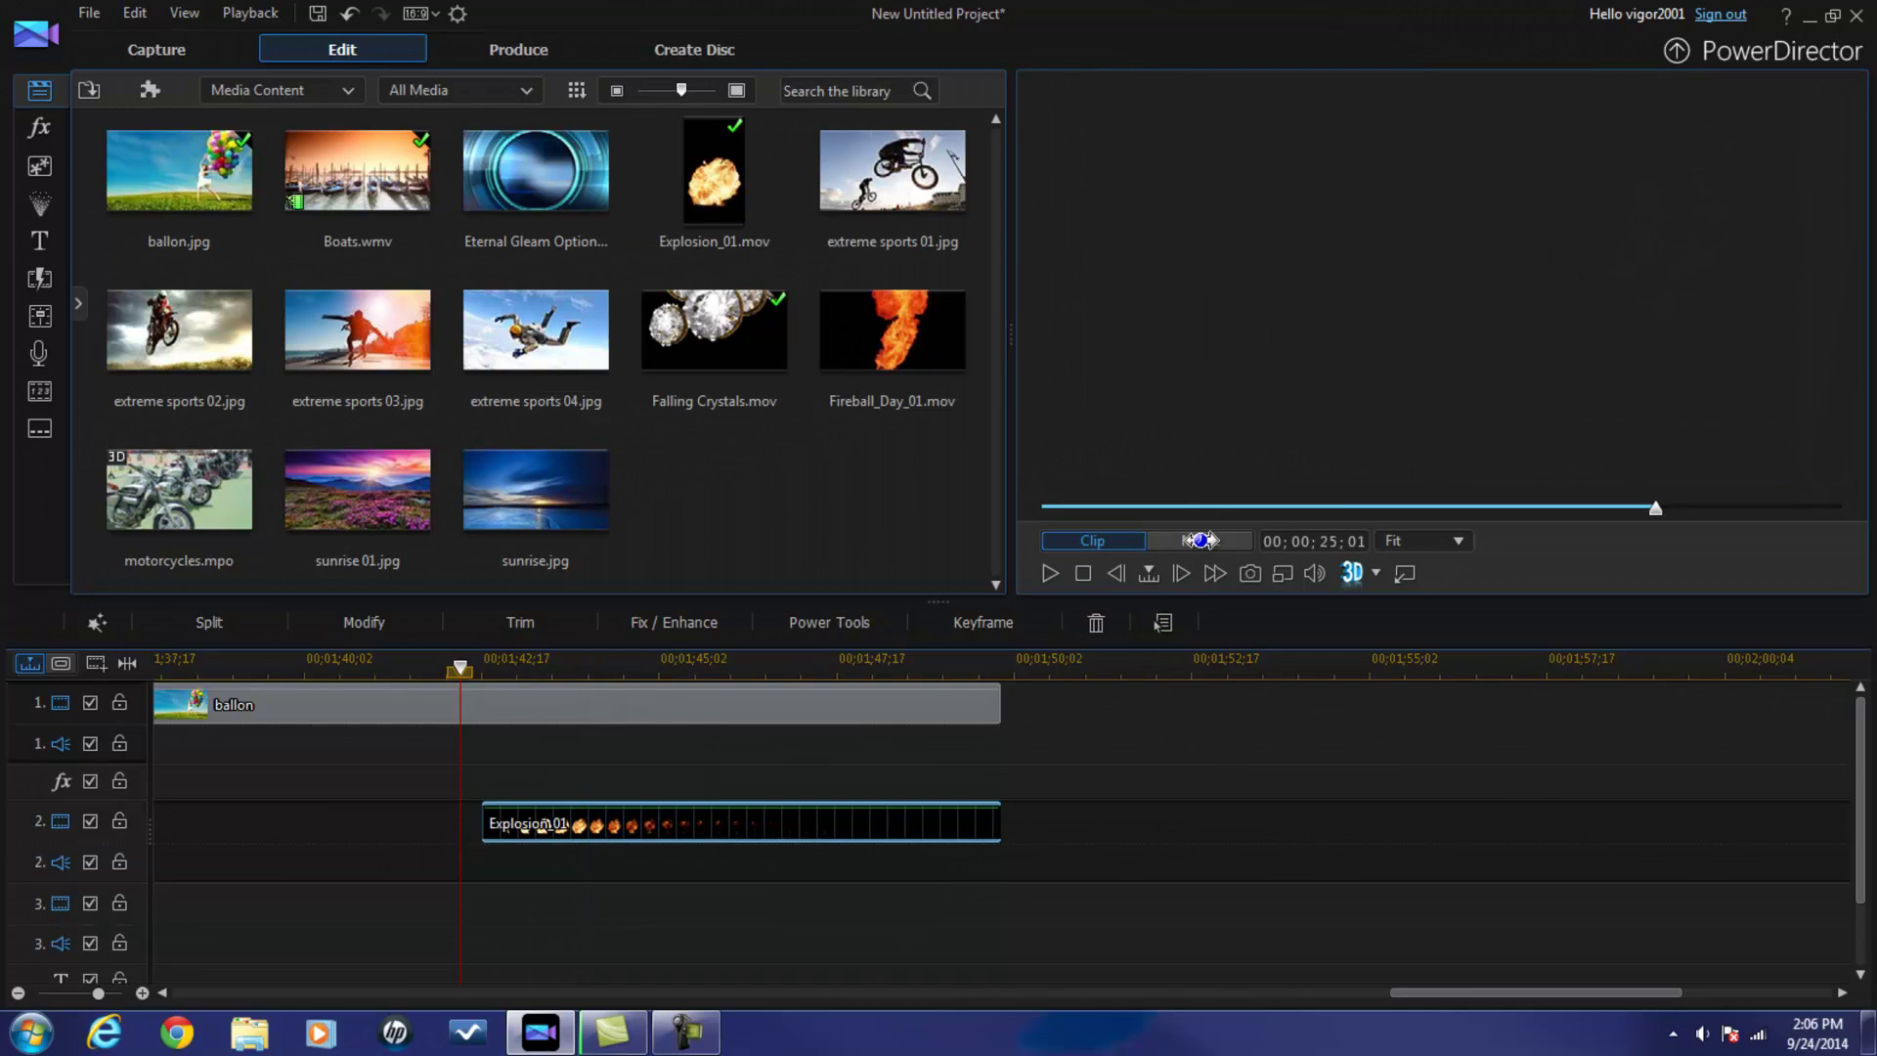
{"action": "left_click", "coordinate": [1202, 539]}
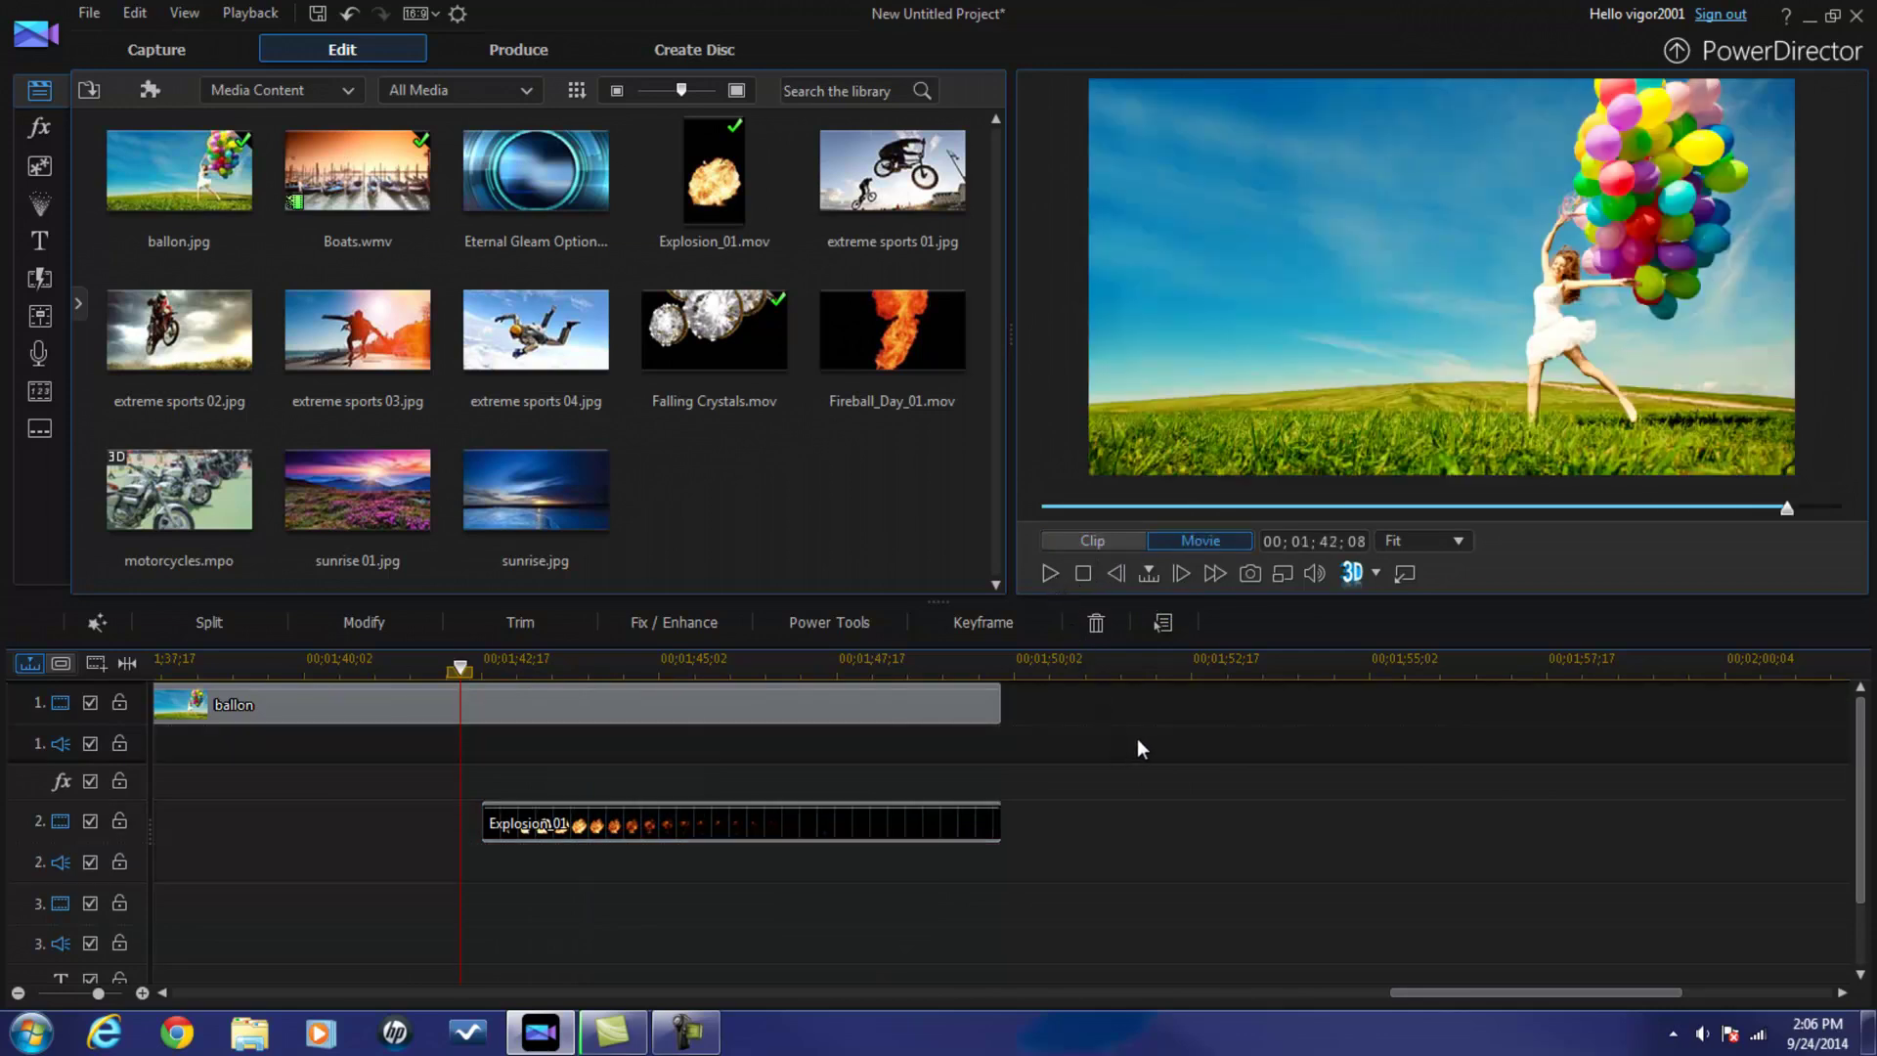
{"action": "left_click", "coordinate": [1049, 574]}
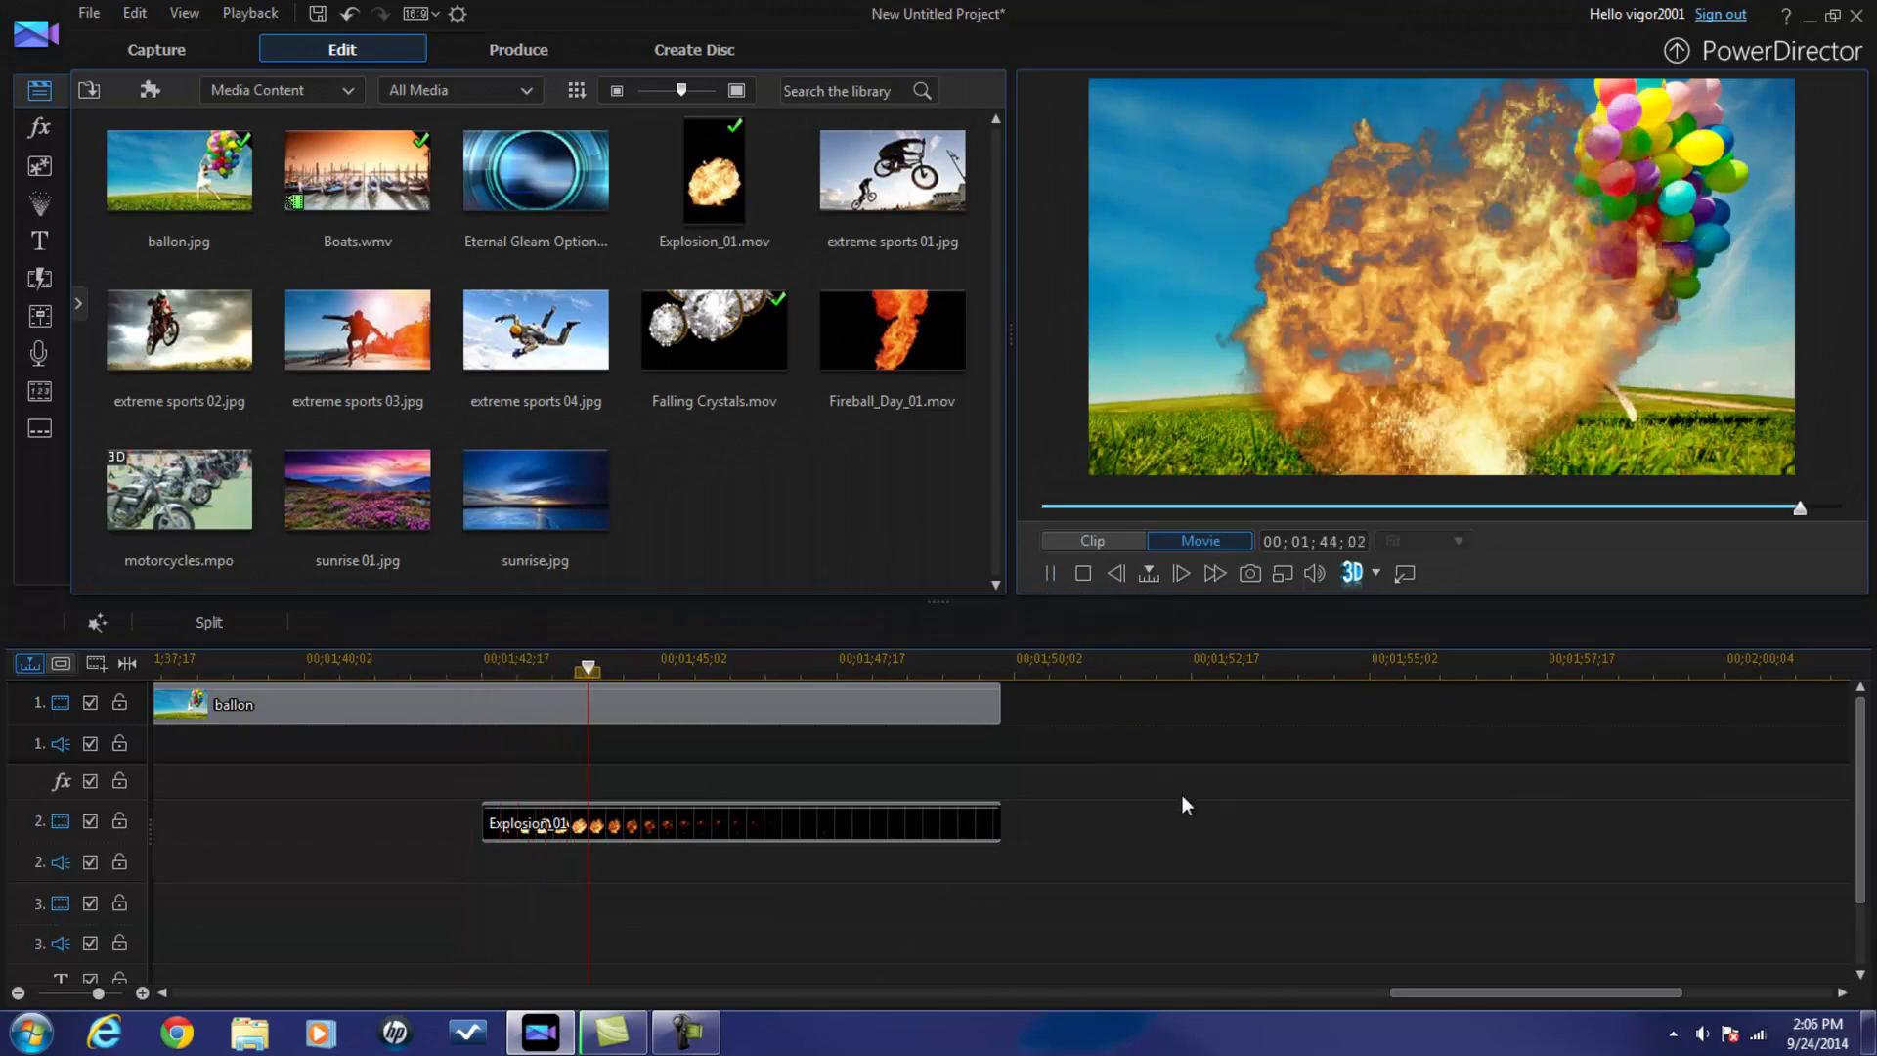
{"action": "left_click", "coordinate": [1053, 573]}
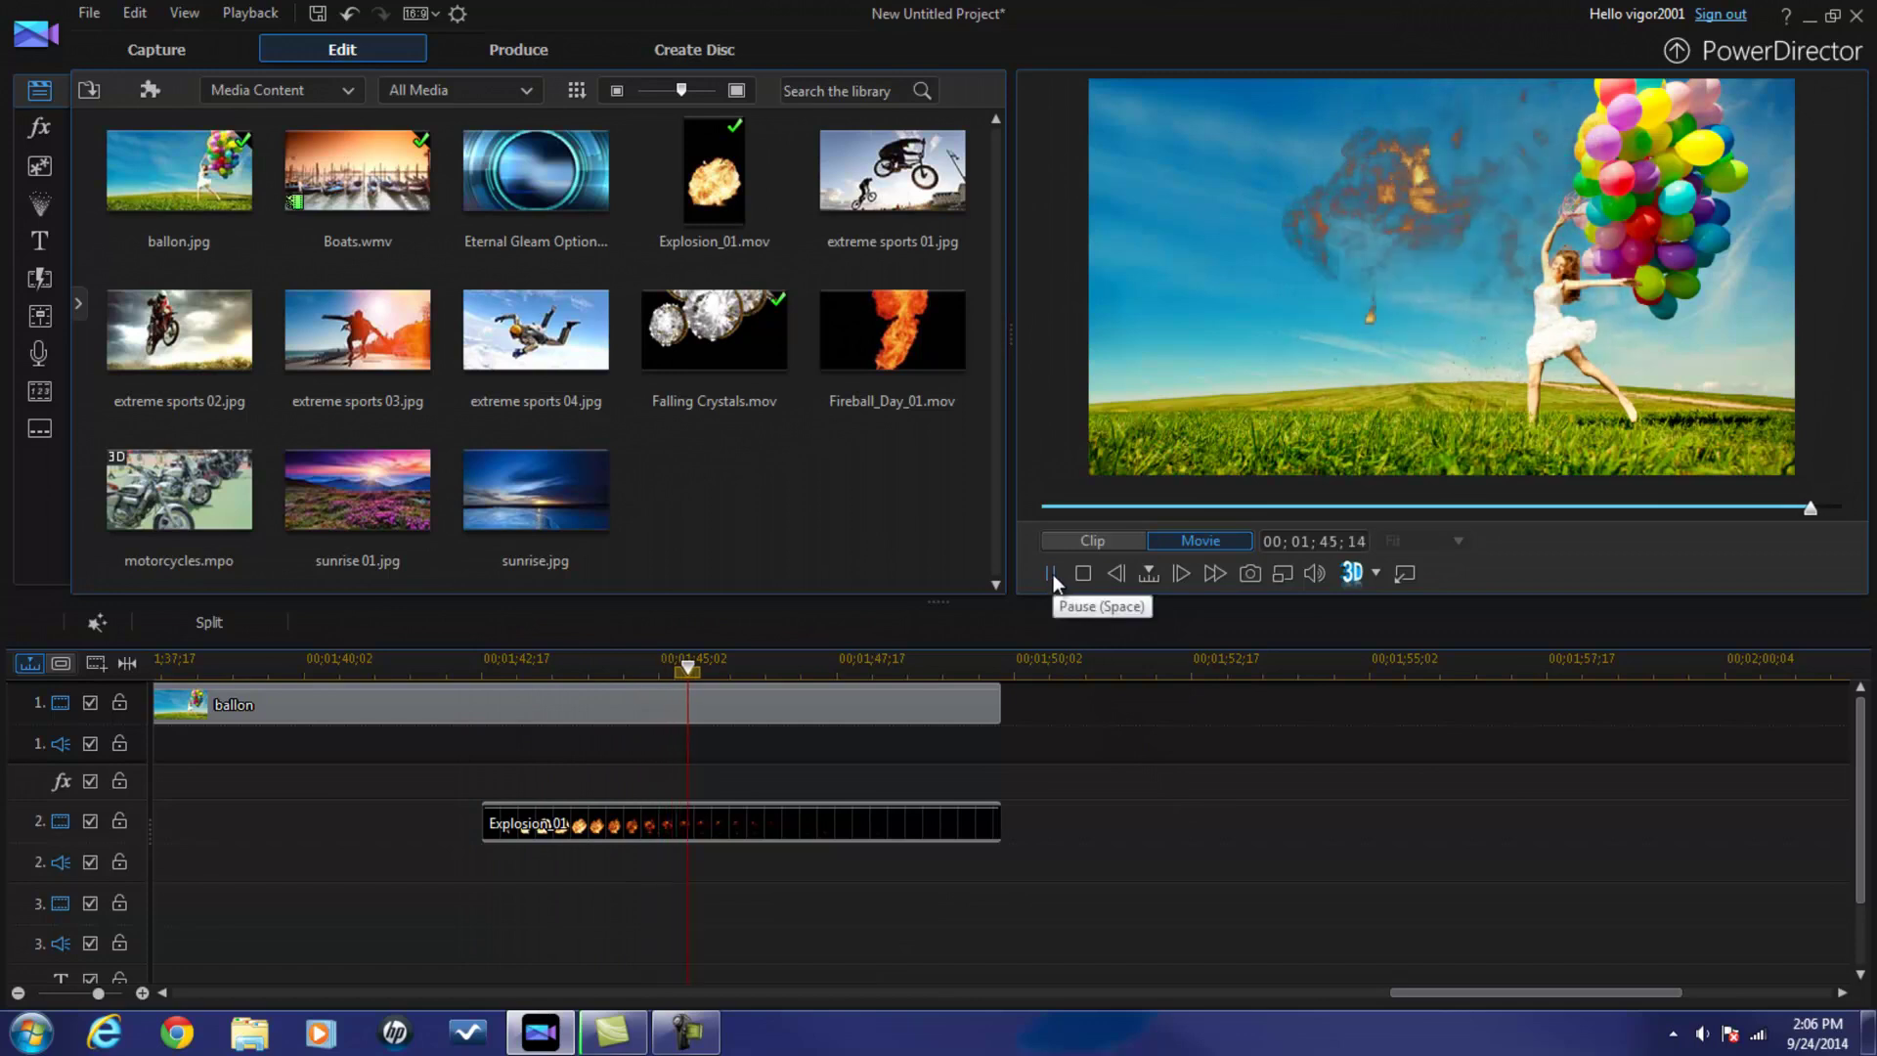
Remove the Explosion_01 clip from track 2.
{"action": "left_click", "coordinate": [822, 829]}
{"action": "right_click", "coordinate": [822, 829]}
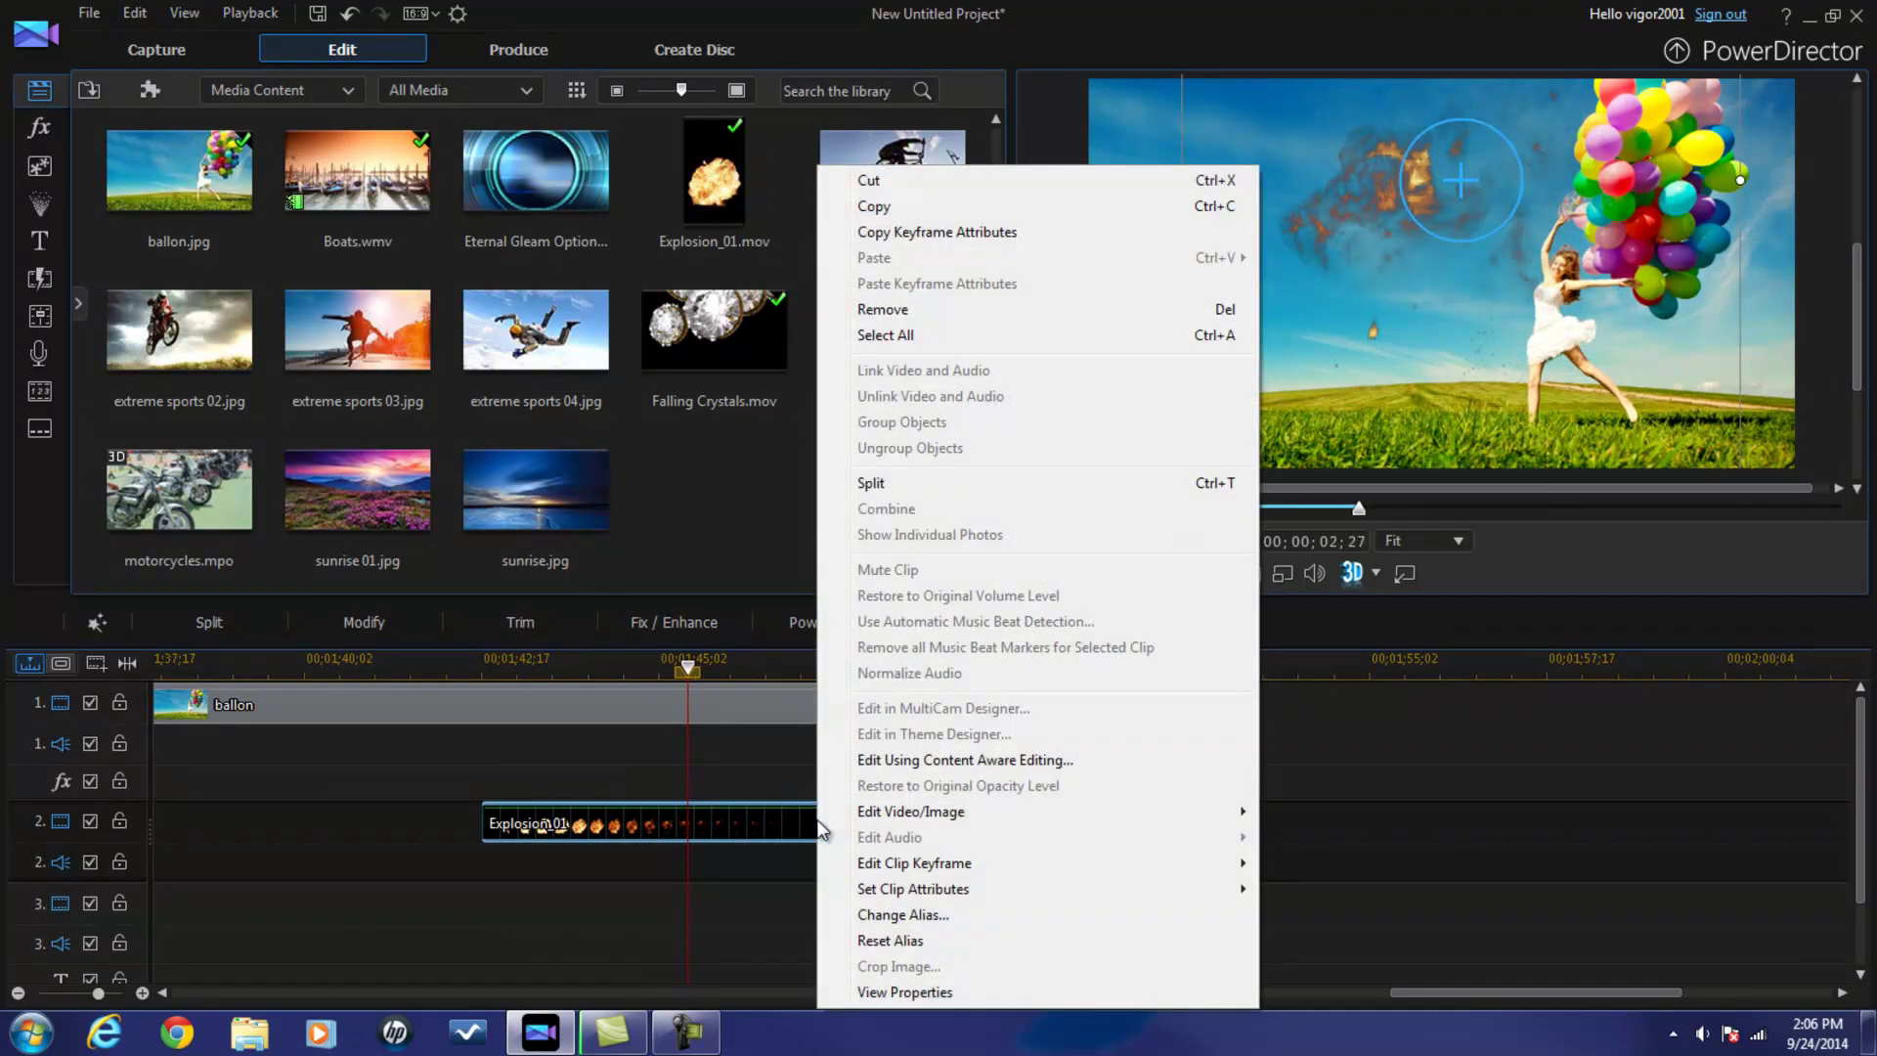
{"action": "left_click", "coordinate": [895, 310]}
Set the seek unit to Segment, then select and deselect the balloon image clip.
{"action": "left_click", "coordinate": [1184, 572]}
{"action": "left_click", "coordinate": [1149, 574]}
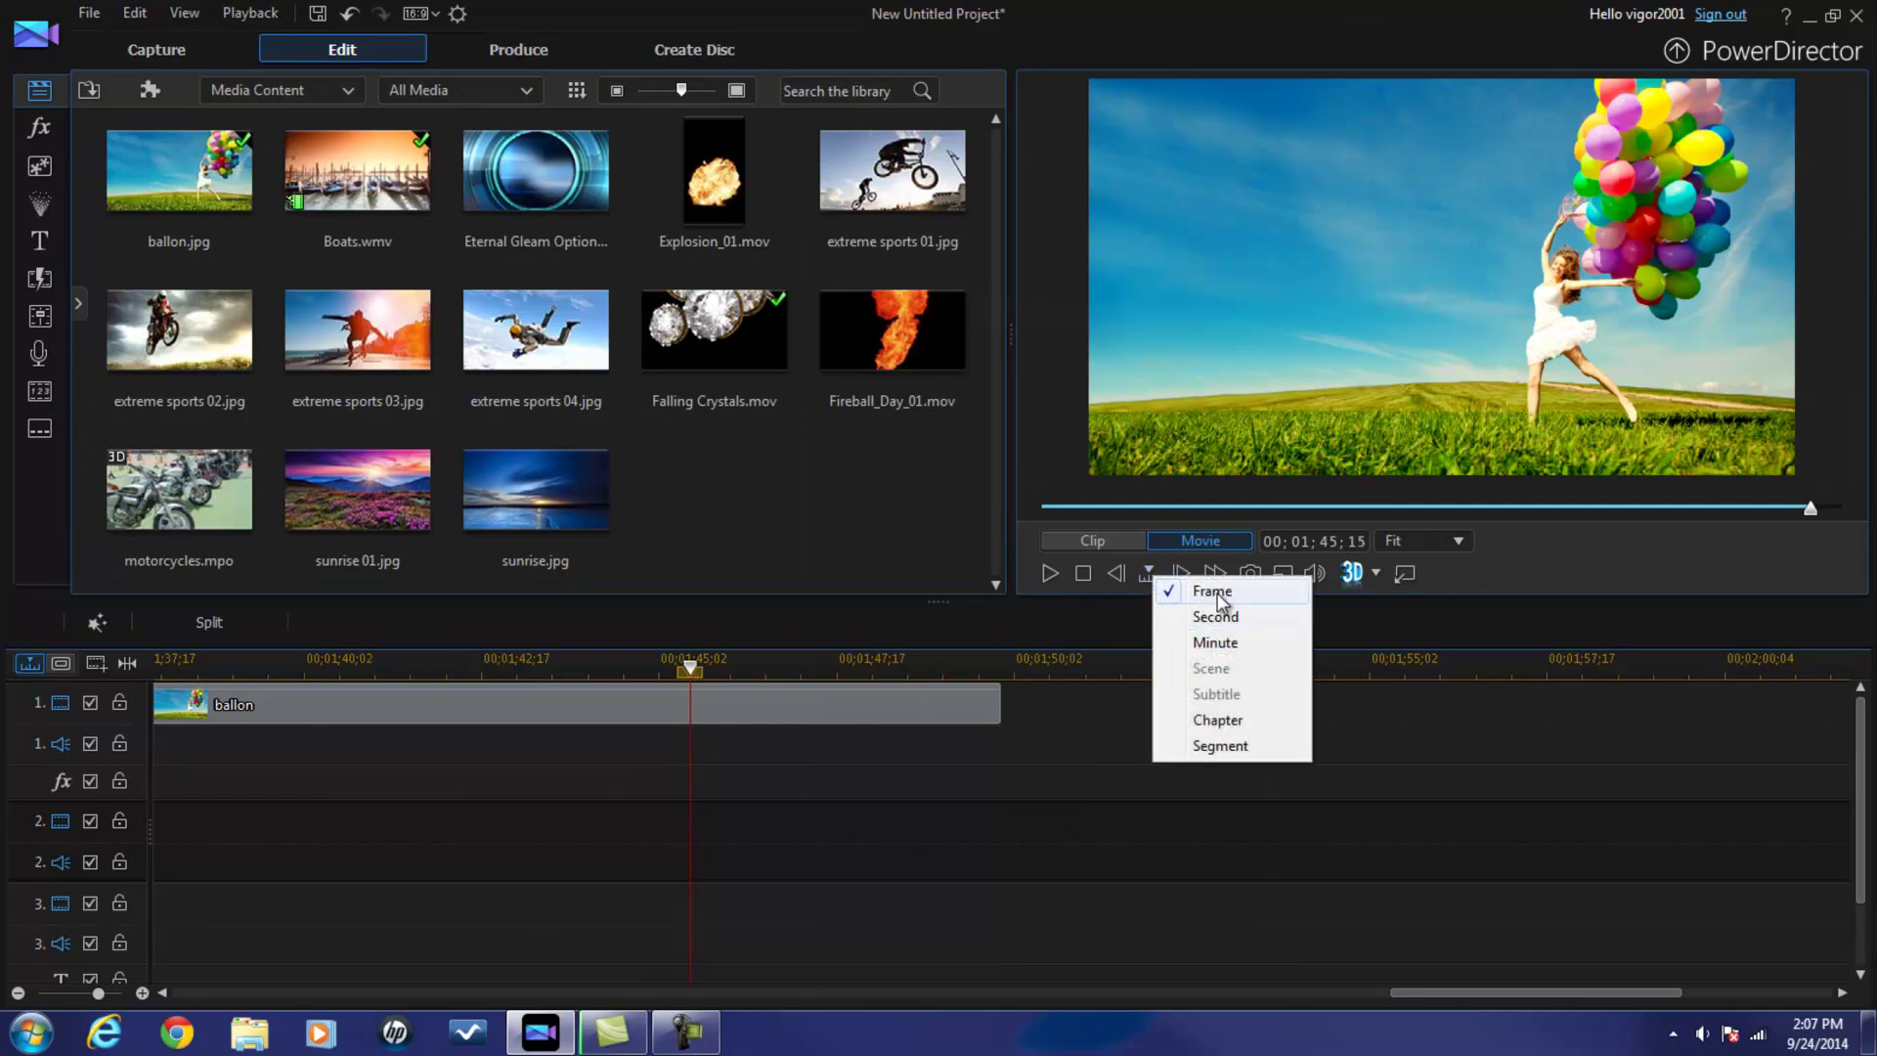
{"action": "left_click", "coordinate": [1226, 750]}
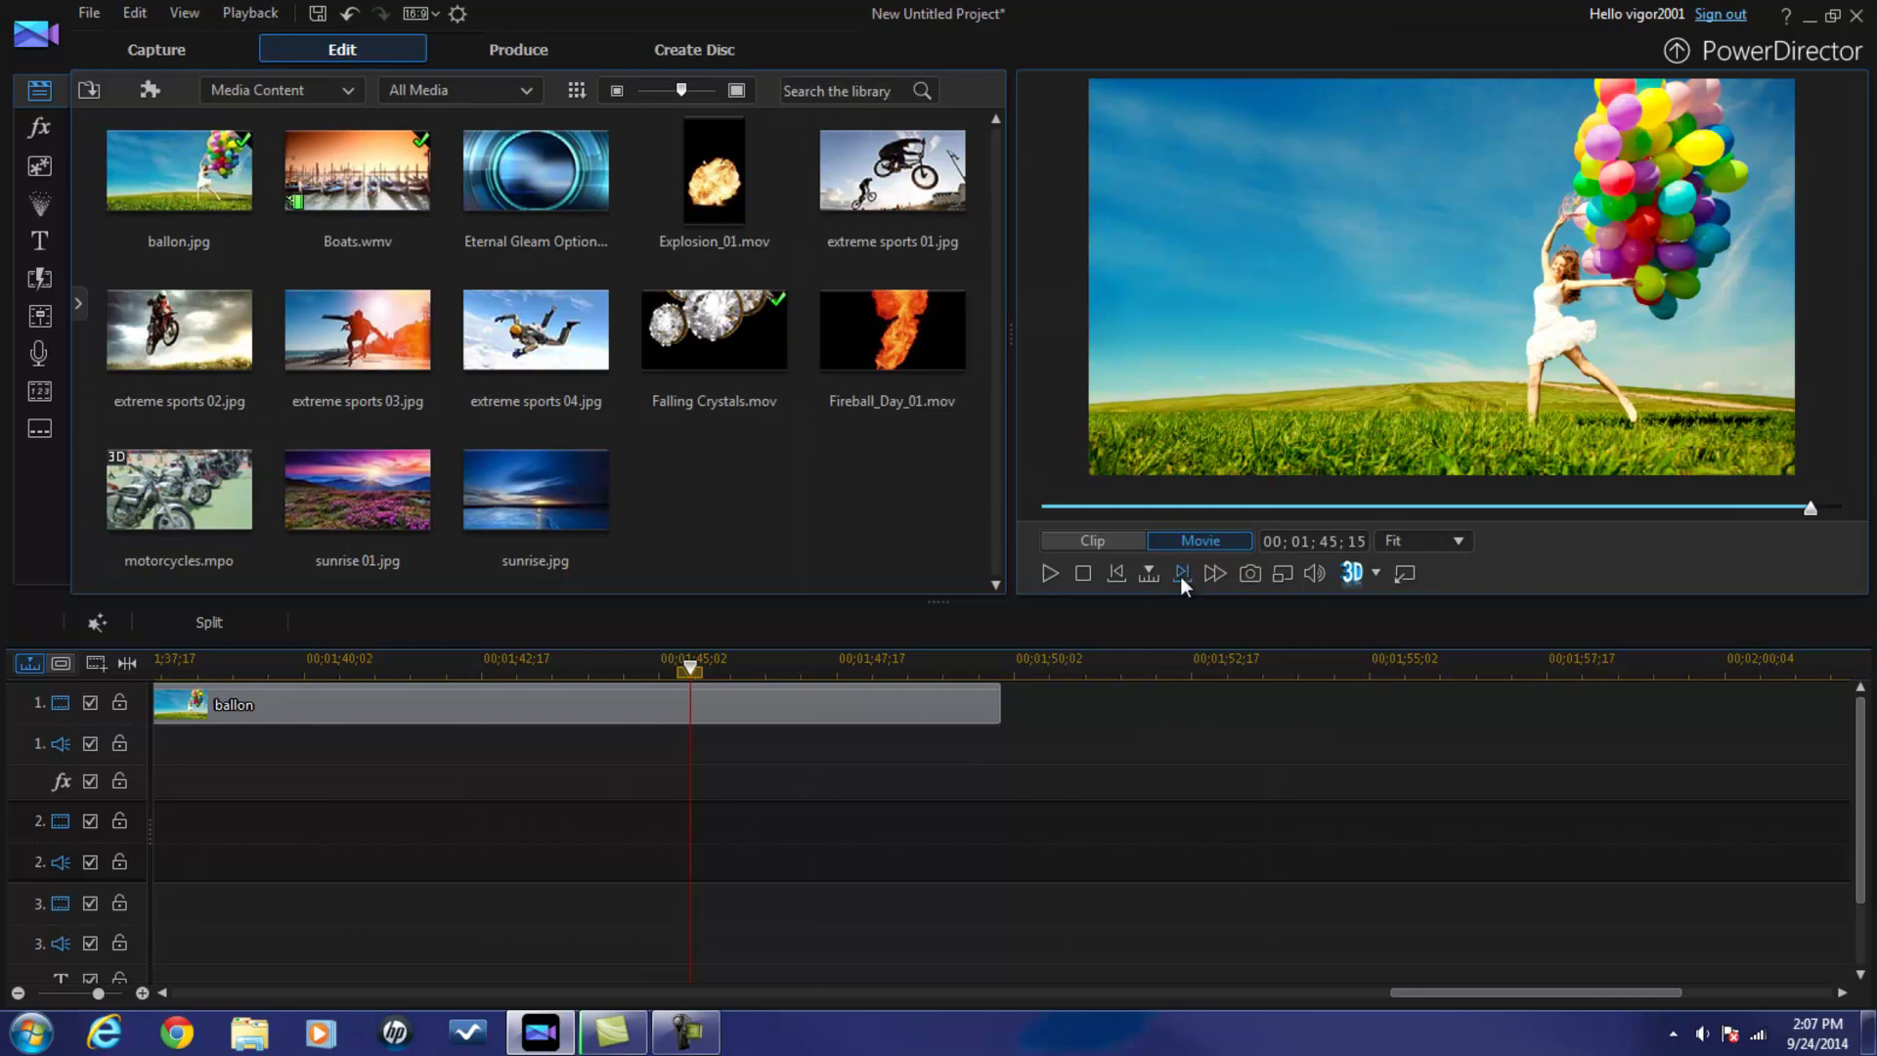
{"action": "left_click", "coordinate": [1123, 541]}
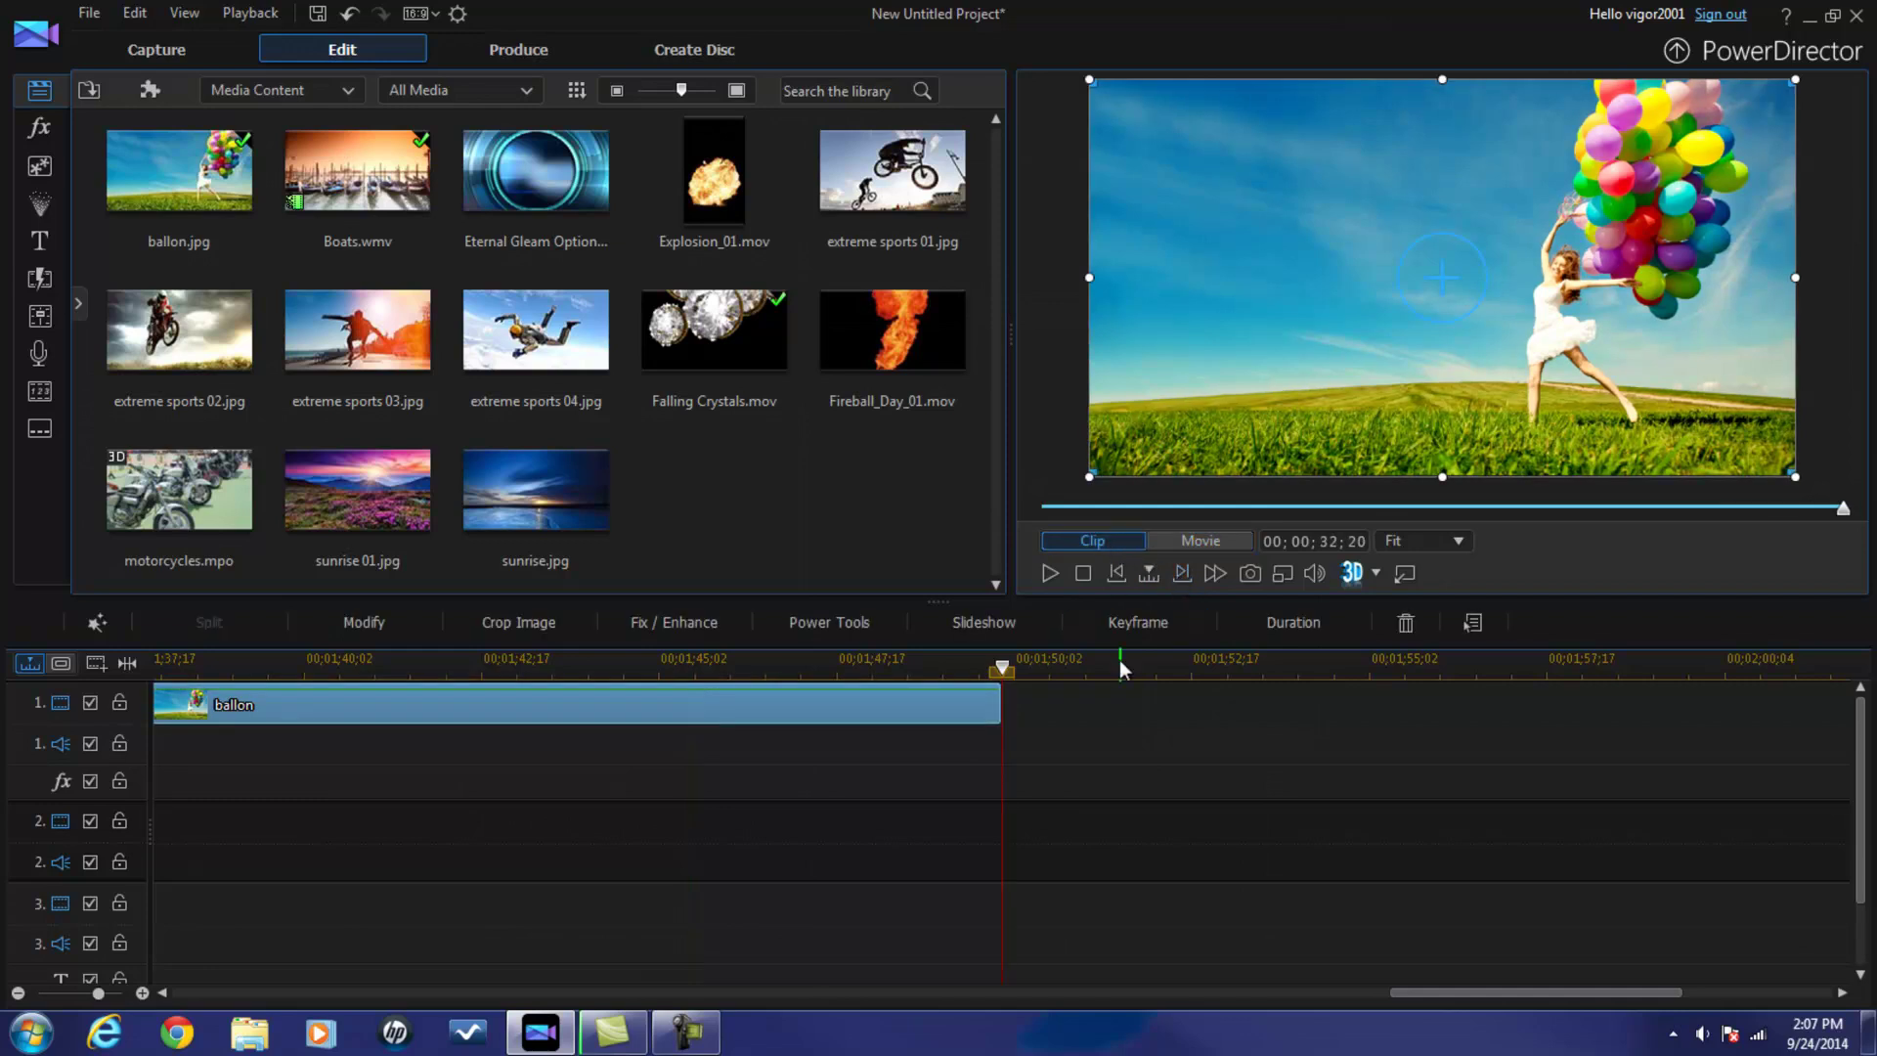
{"action": "left_click", "coordinate": [1093, 833]}
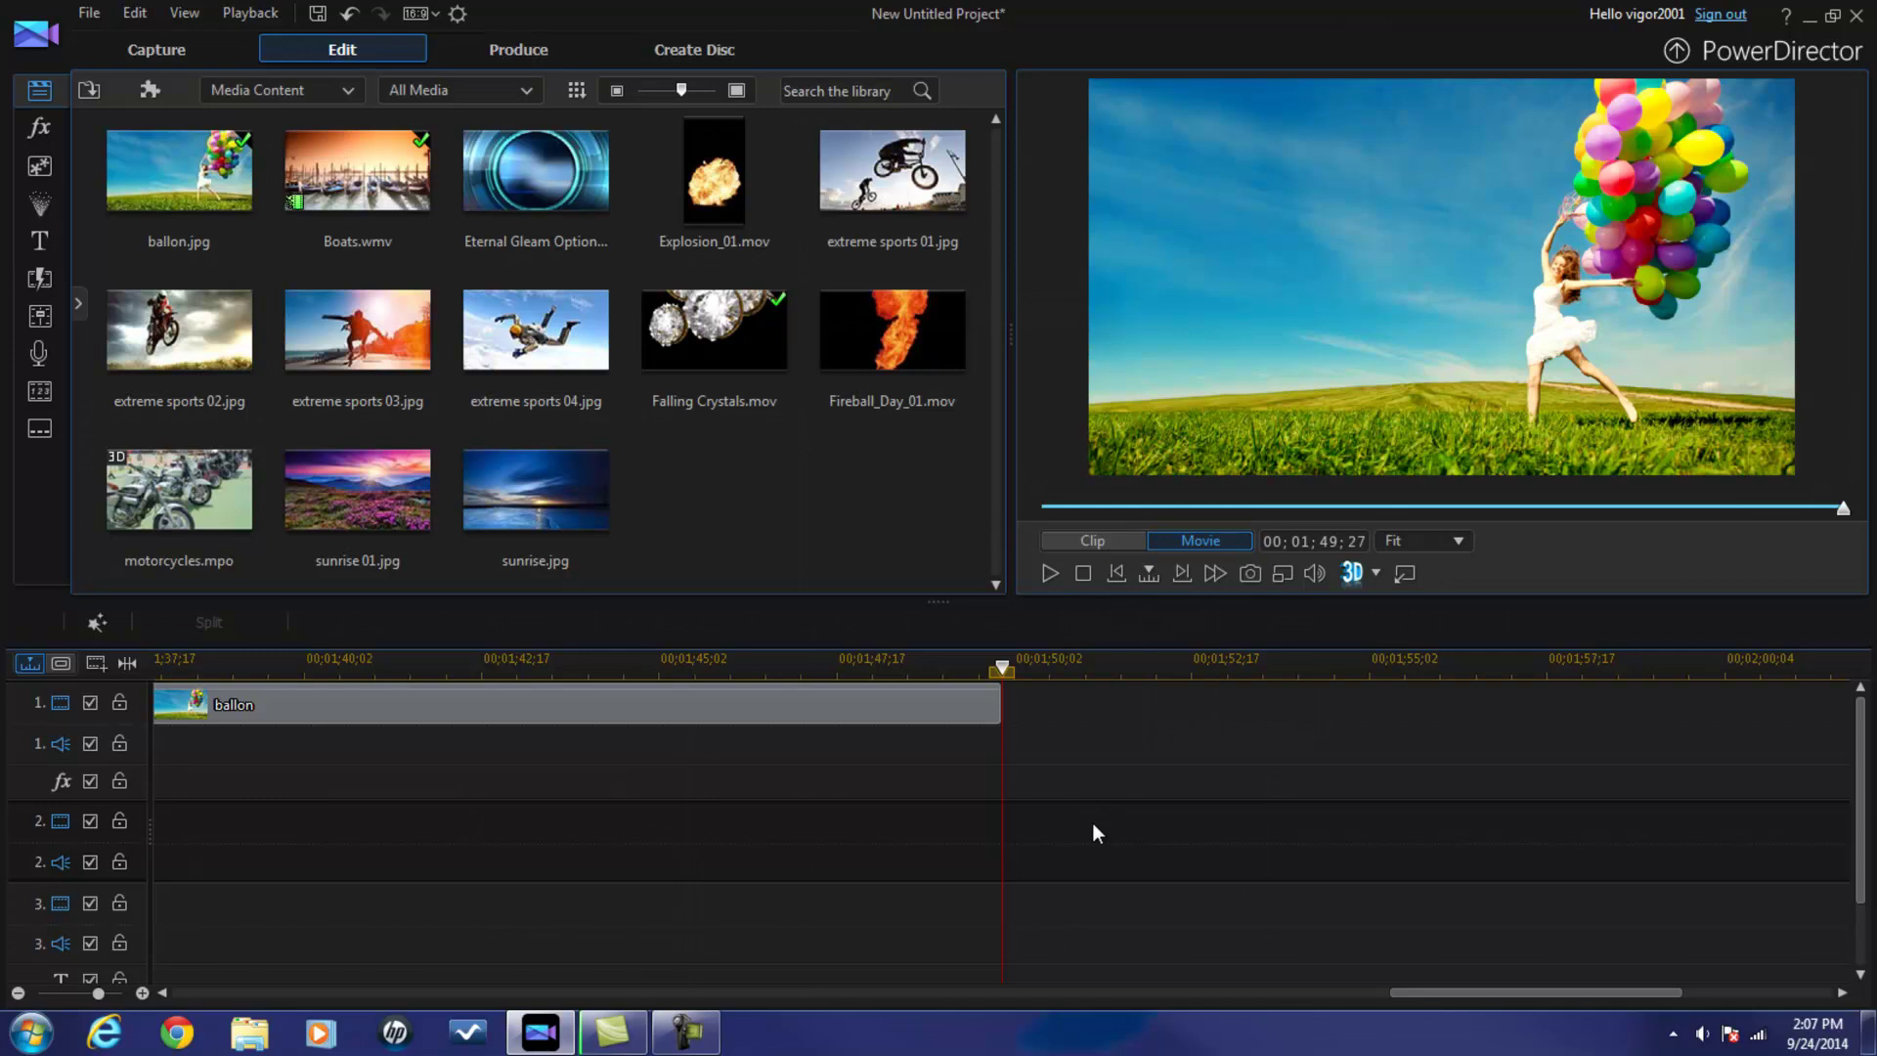